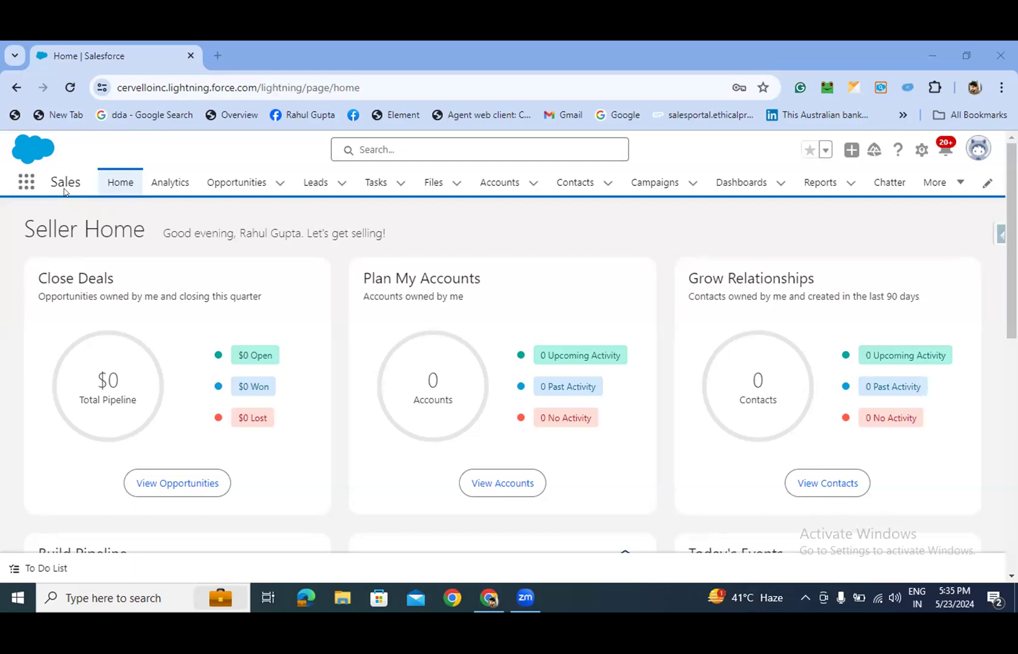
- Launch Notepad from the taskbar search and minimize its empty window
{"action": "left_click", "coordinate": [93, 591]}
{"action": "type", "text": "not"}
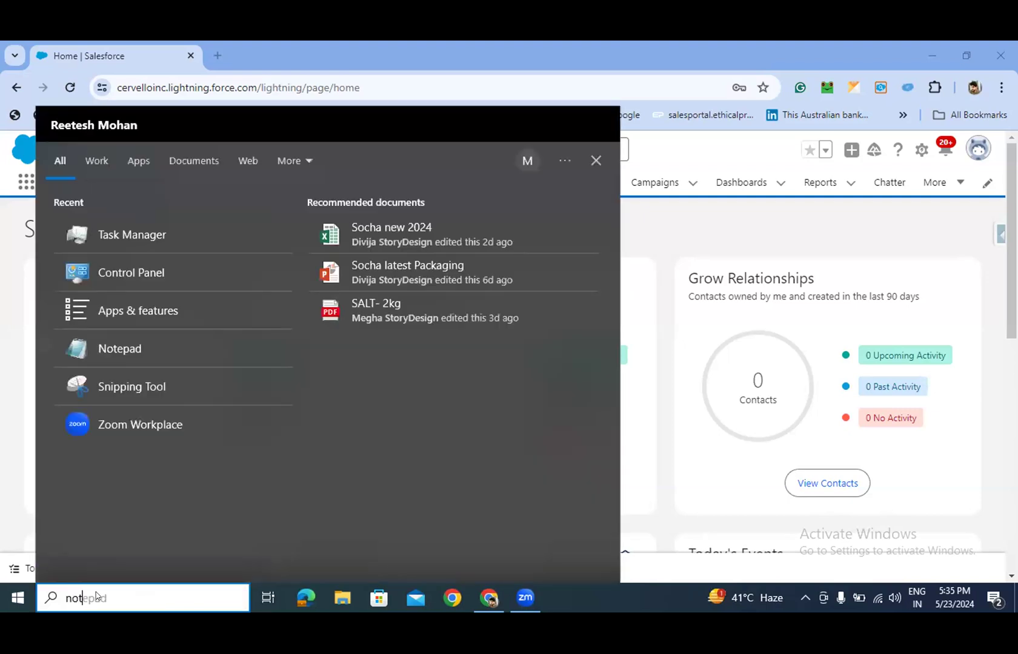
{"action": "left_click", "coordinate": [386, 247]}
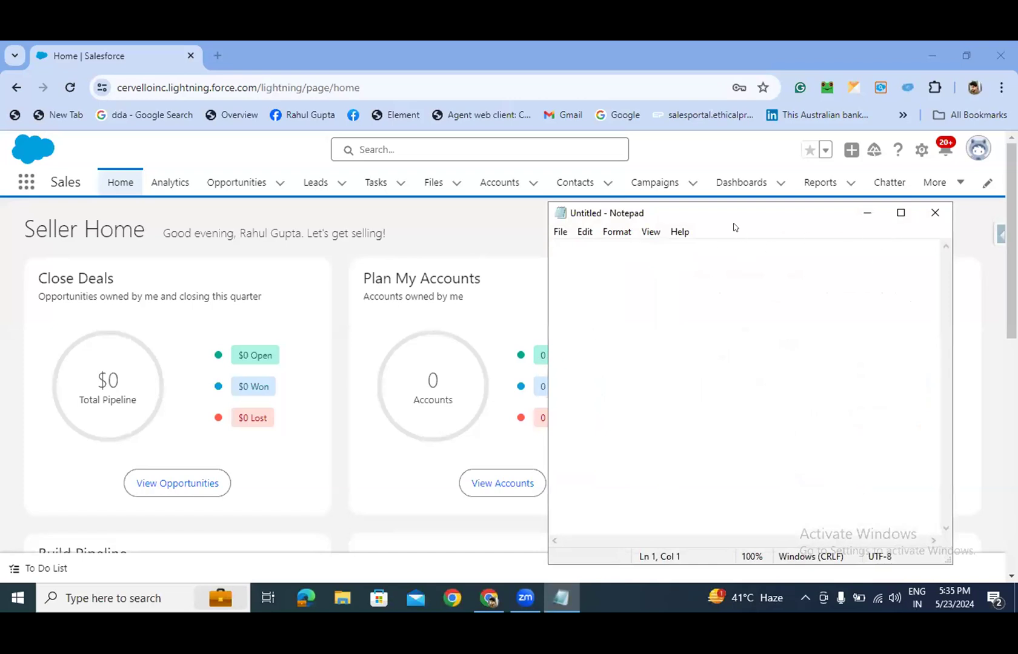
{"action": "left_click_drag", "start_coordinate": [721, 230], "coordinate": [532, 283]}
{"action": "left_click", "coordinate": [681, 268]}
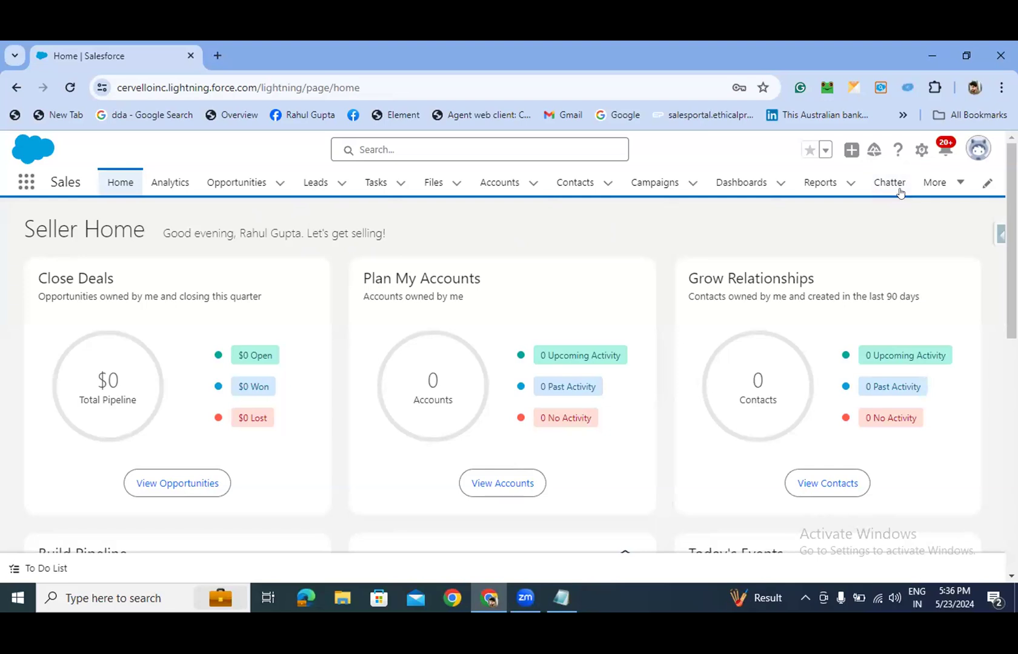
{"action": "left_click", "coordinate": [563, 609]}
{"action": "left_click", "coordinate": [27, 185]}
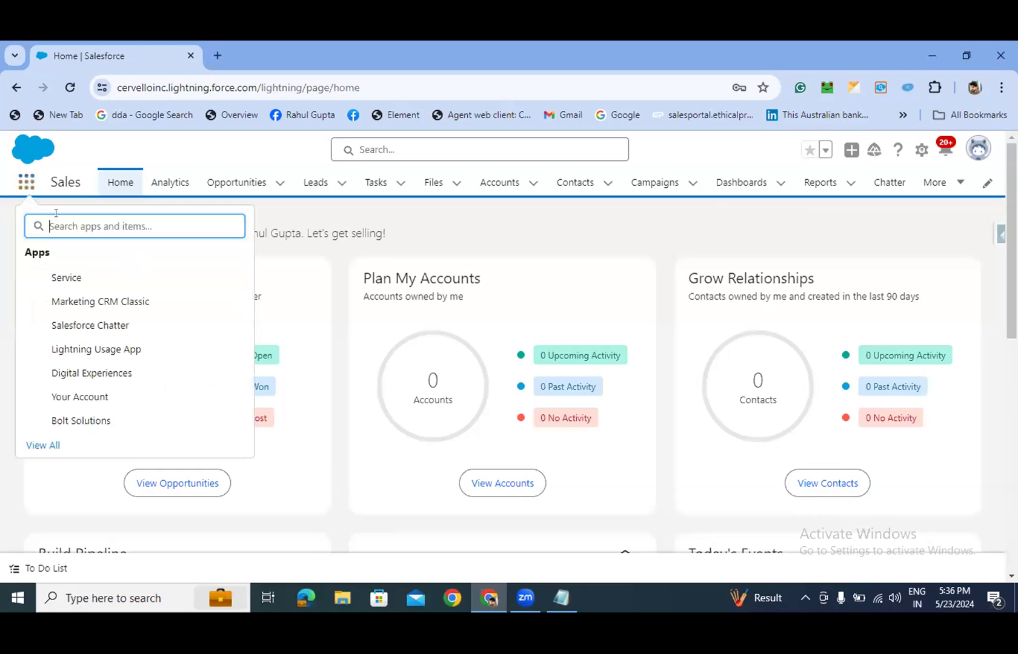
{"action": "type", "text": "da"}
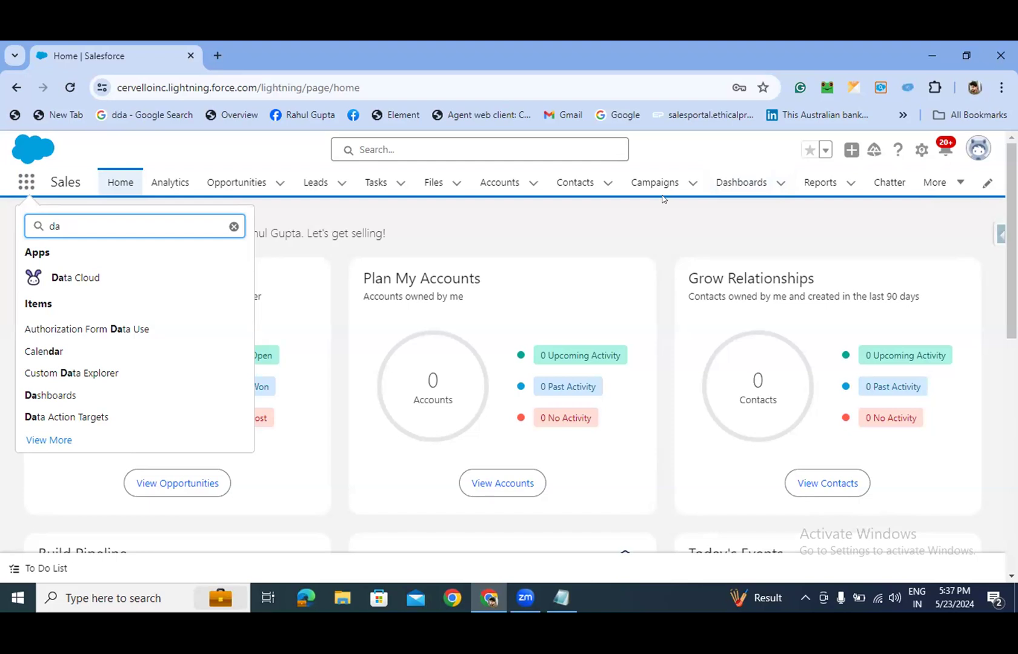
{"action": "key", "text": "BackSpace"}
{"action": "key", "text": "BackSpace"}
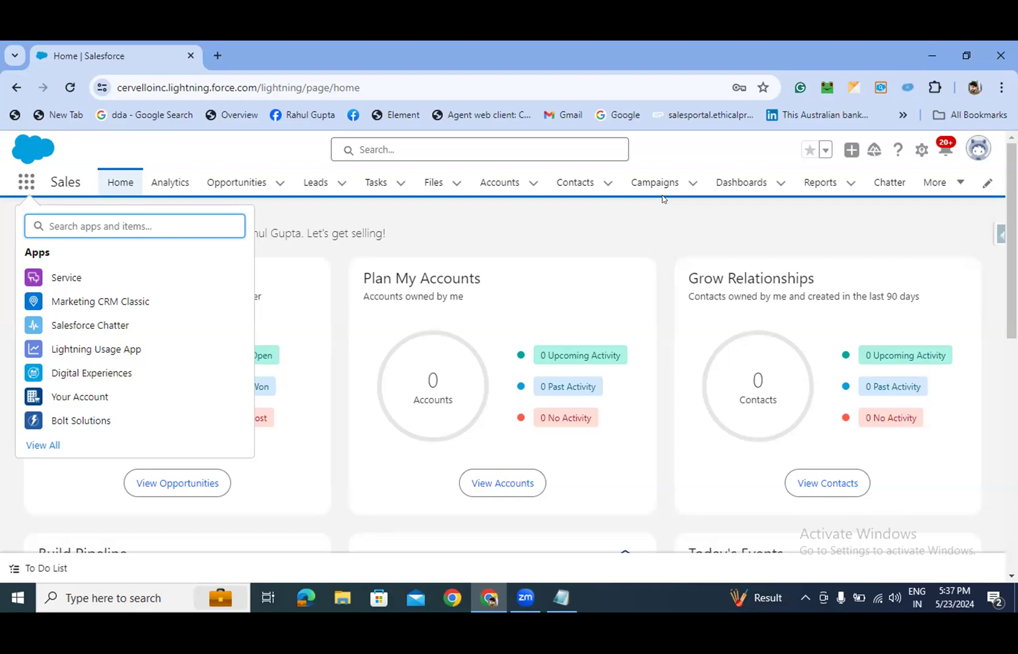
{"action": "left_click", "coordinate": [650, 208]}
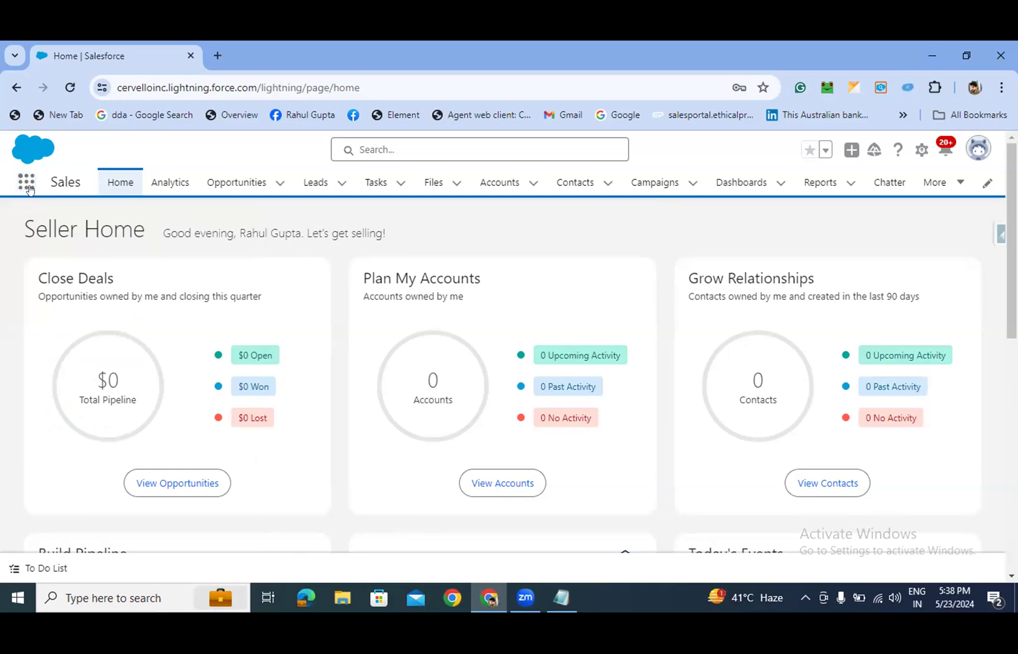
- Open Data Cloud Setup in a new tab and go to its Connectors page
{"action": "left_click", "coordinate": [921, 149]}
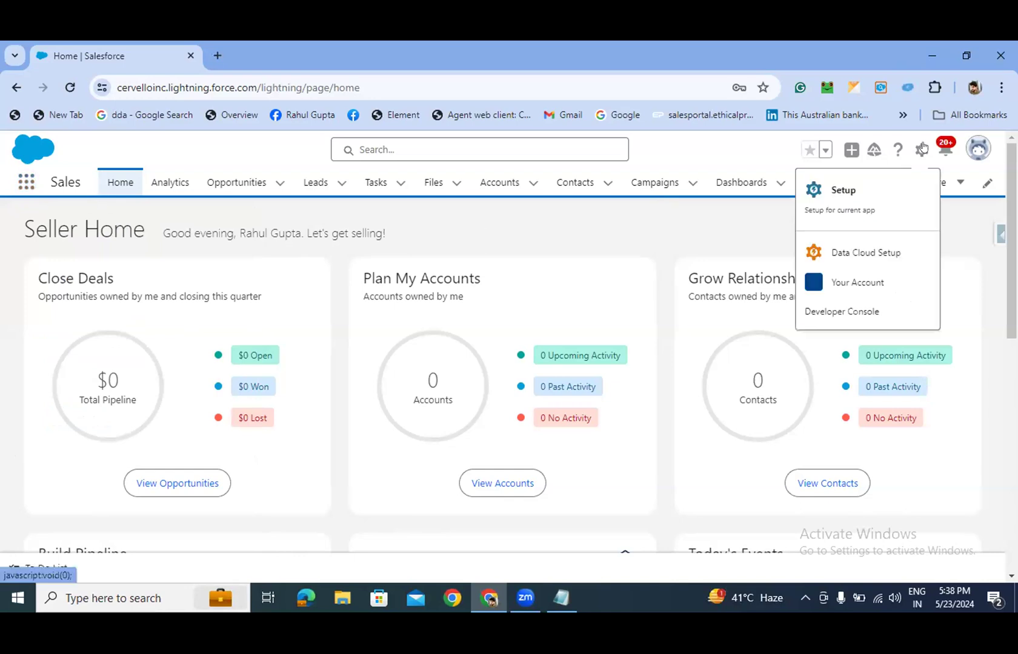
{"action": "left_click", "coordinate": [912, 255]}
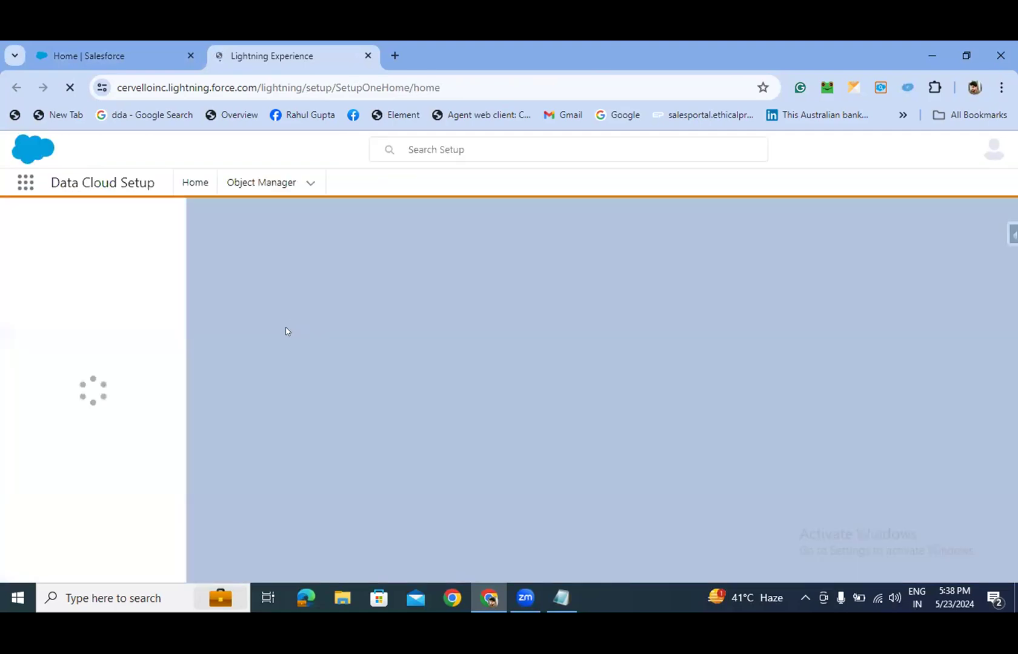
{"action": "scroll", "coordinate": [138, 363], "scroll_direction": "down", "scroll_amount": 1}
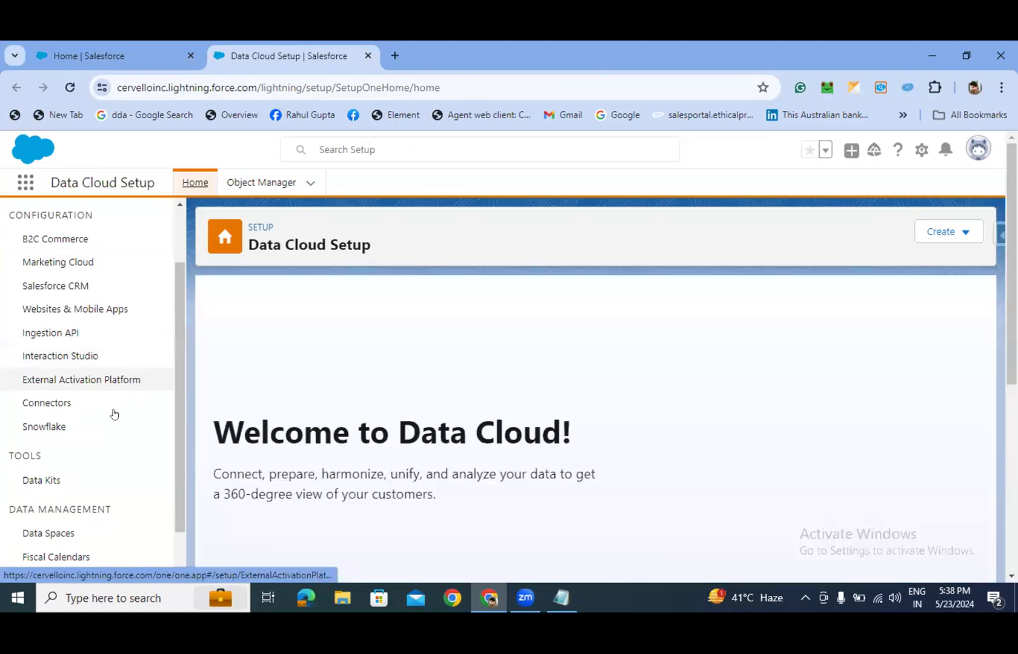
{"action": "left_click", "coordinate": [58, 405]}
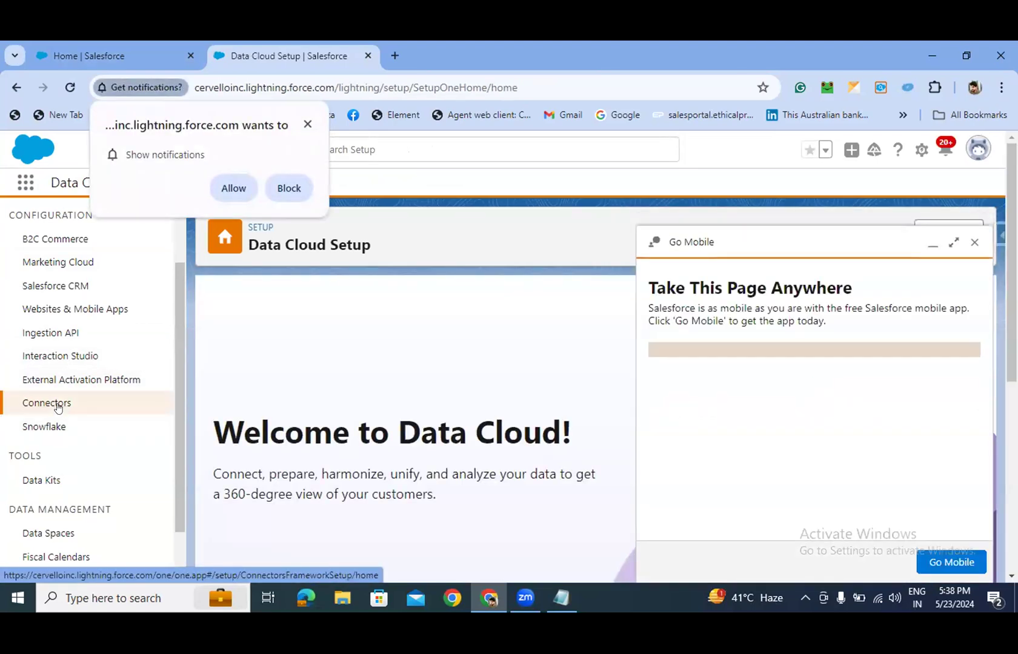
- Dismiss the Go Mobile panel, the notification request and the Add New Connectors beta banner
{"action": "left_click", "coordinate": [973, 244]}
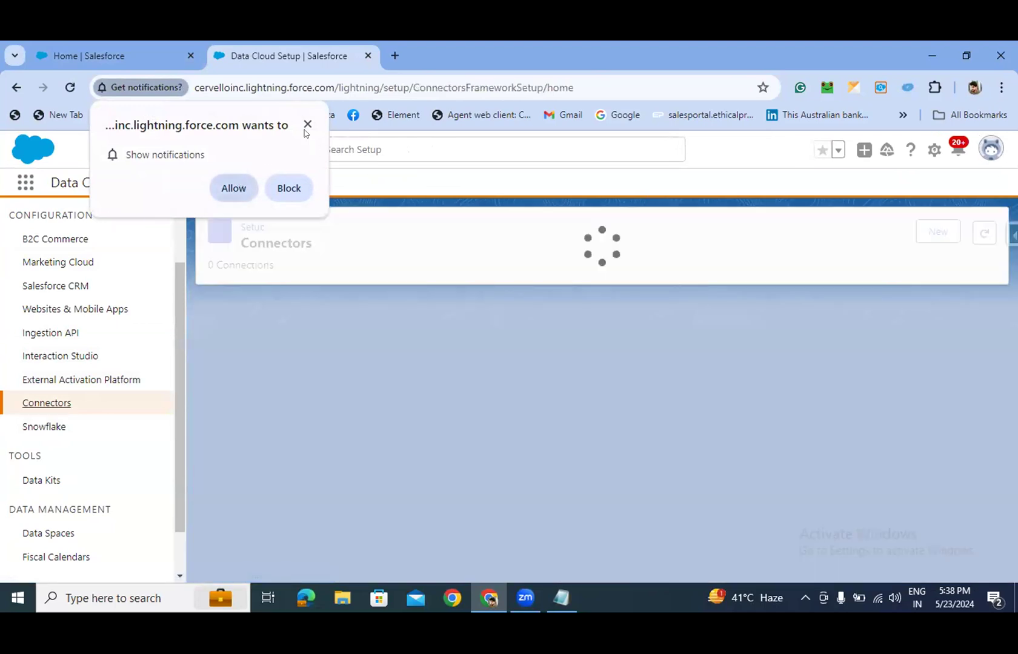
{"action": "left_click", "coordinate": [308, 125]}
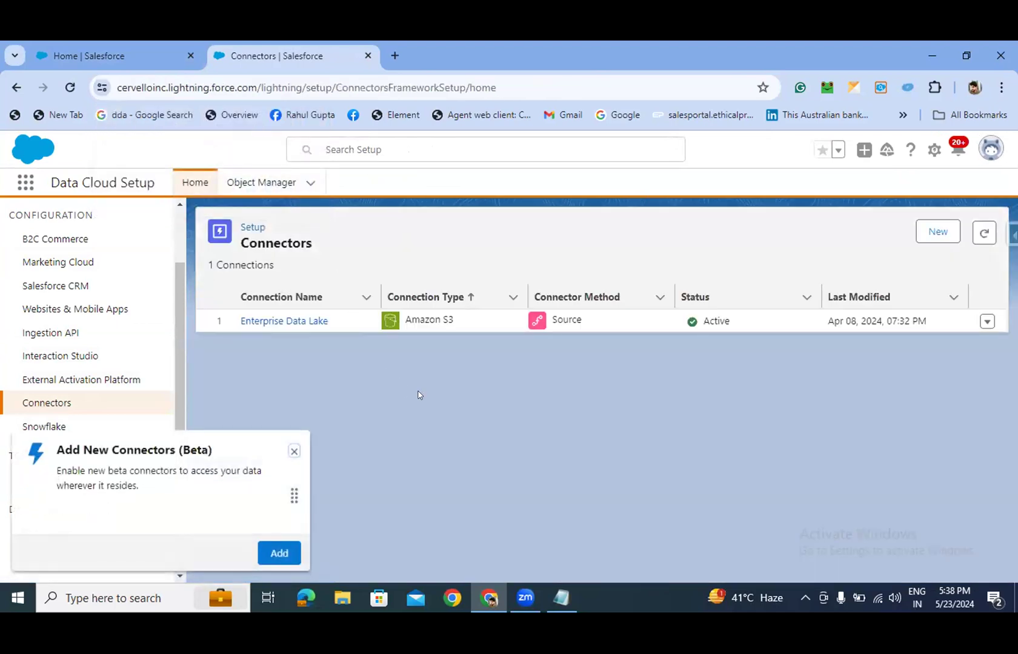
{"action": "left_click", "coordinate": [294, 452]}
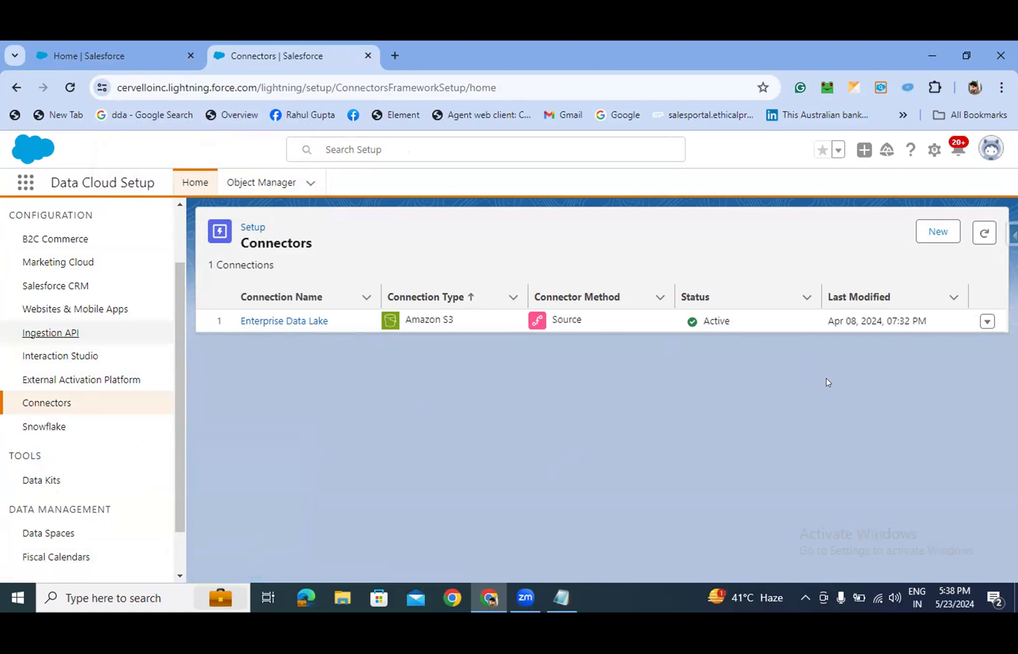
- Open the Bootcamp Mobile App Stream Ingestion API connector and view its full schema
{"action": "left_click", "coordinate": [64, 334]}
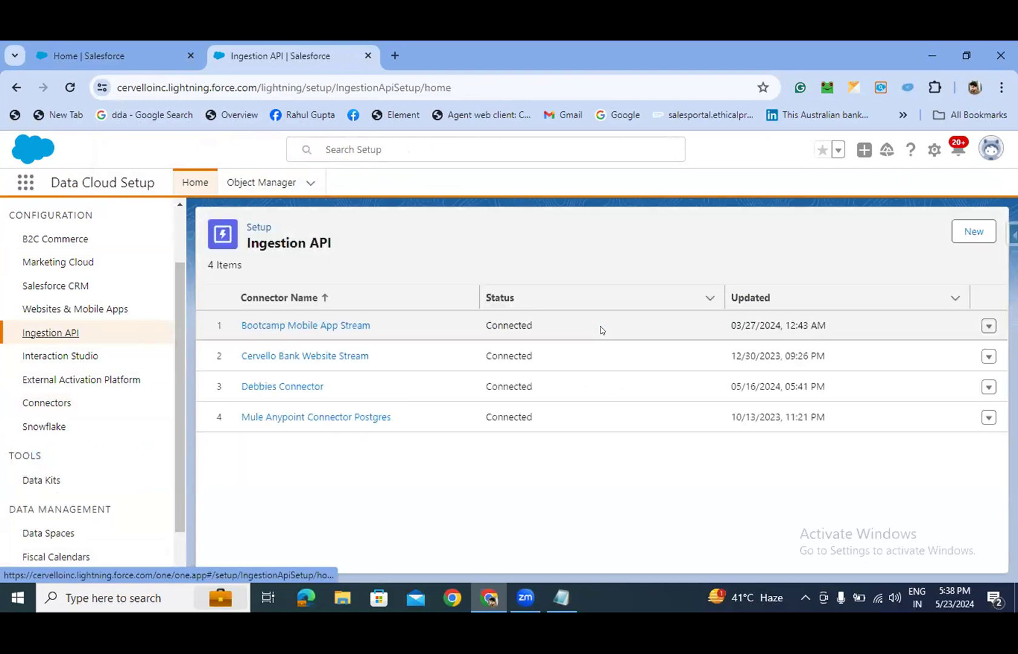
{"action": "left_click", "coordinate": [314, 325]}
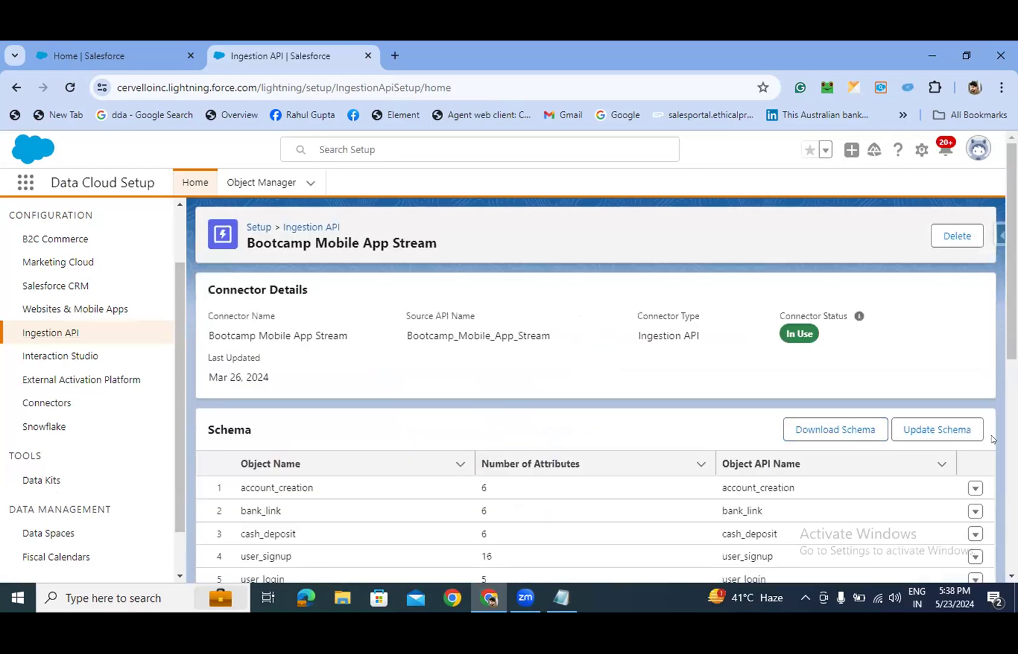
{"action": "scroll", "coordinate": [867, 423], "scroll_direction": "down", "scroll_amount": 1}
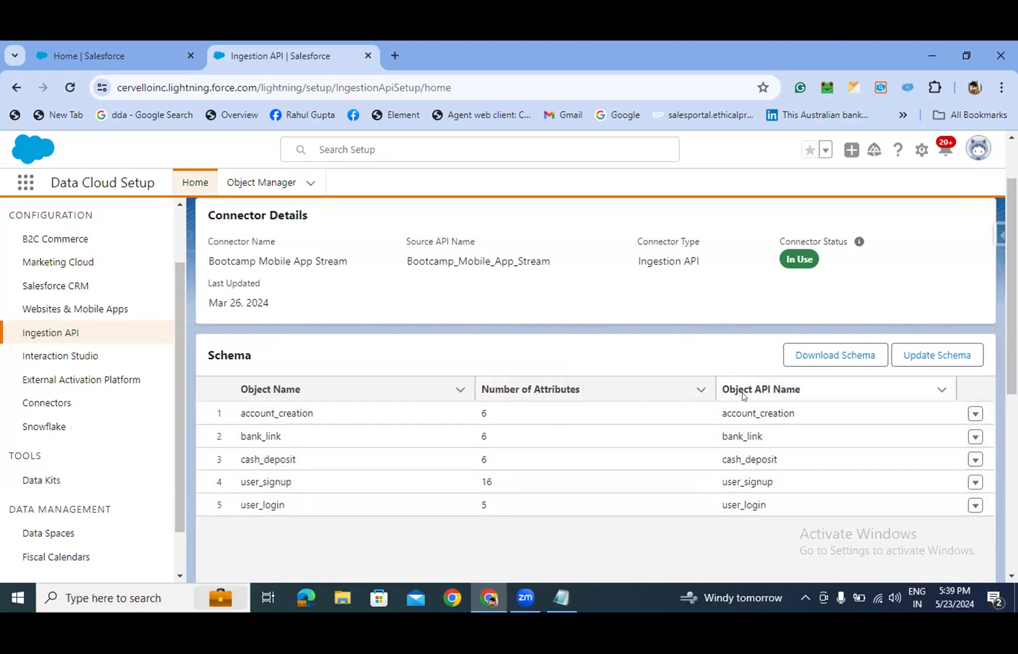
{"action": "scroll", "coordinate": [609, 330], "scroll_direction": "down", "scroll_amount": 1}
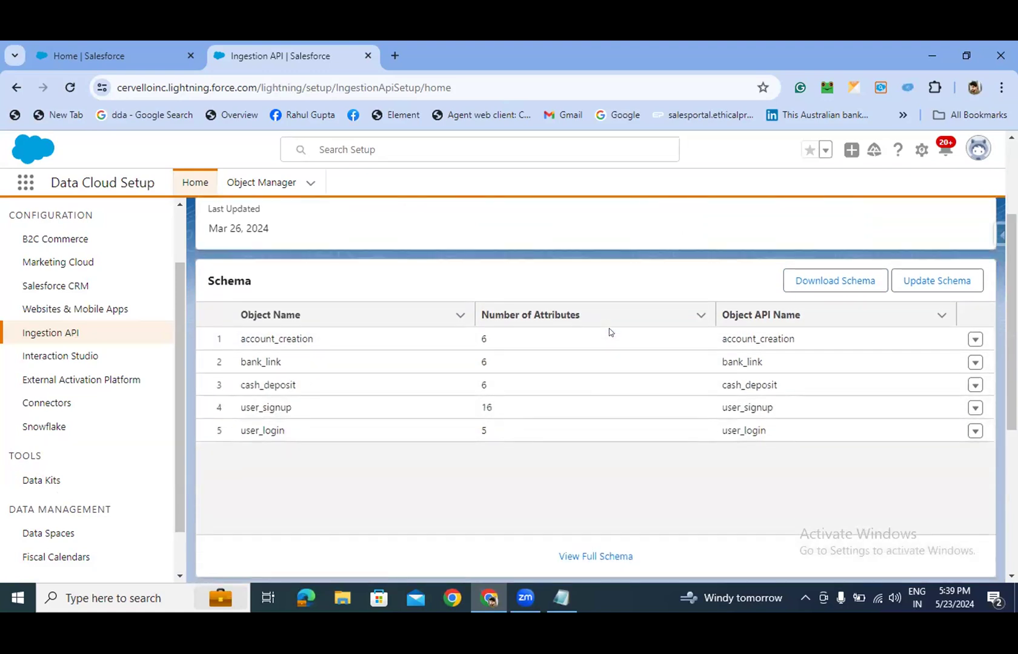
{"action": "scroll", "coordinate": [609, 331], "scroll_direction": "down", "scroll_amount": 2}
{"action": "left_click", "coordinate": [586, 405]}
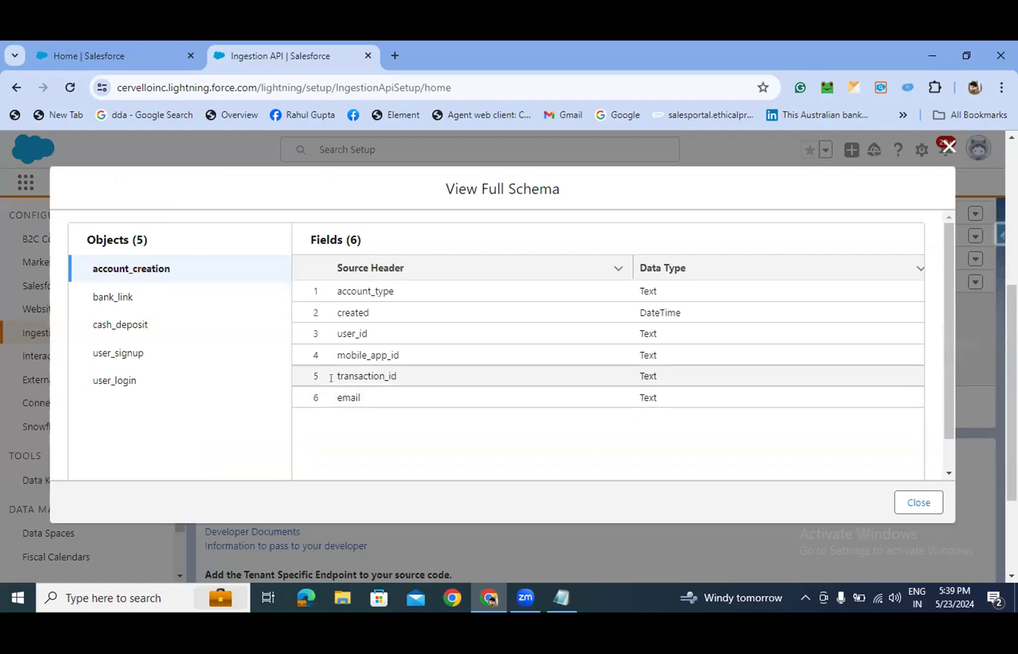
{"action": "left_click", "coordinate": [118, 356]}
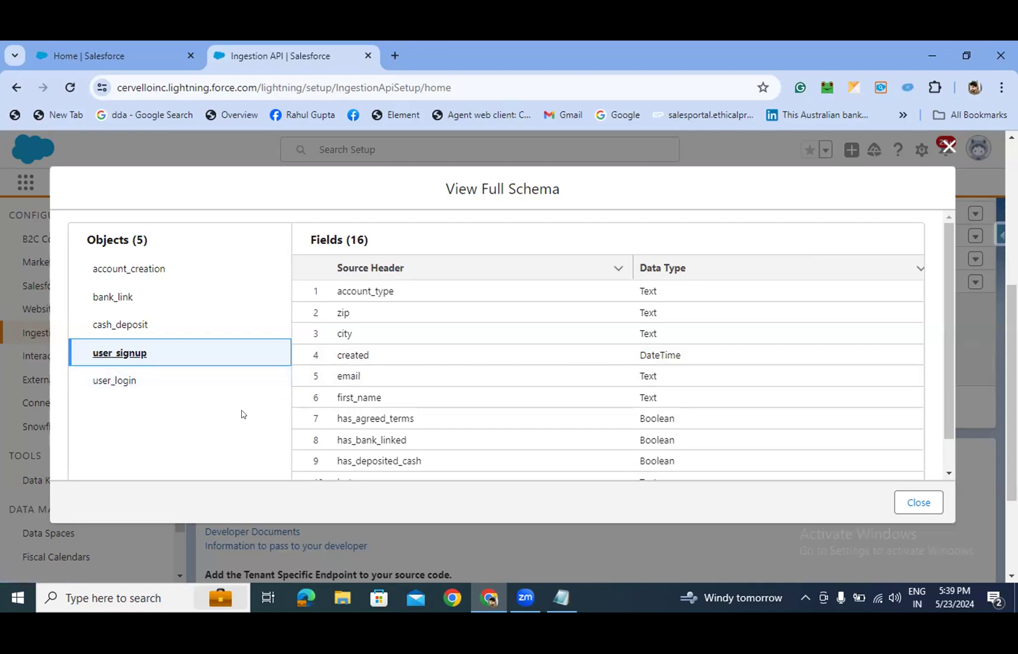
{"action": "scroll", "coordinate": [366, 408], "scroll_direction": "down", "scroll_amount": 1}
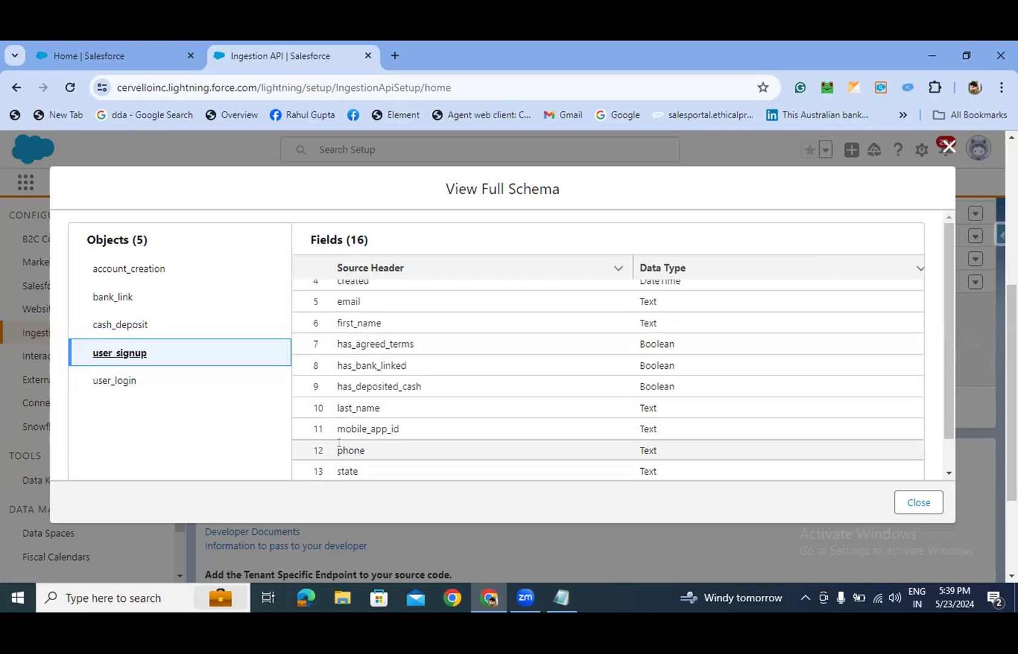
{"action": "left_click", "coordinate": [113, 381]}
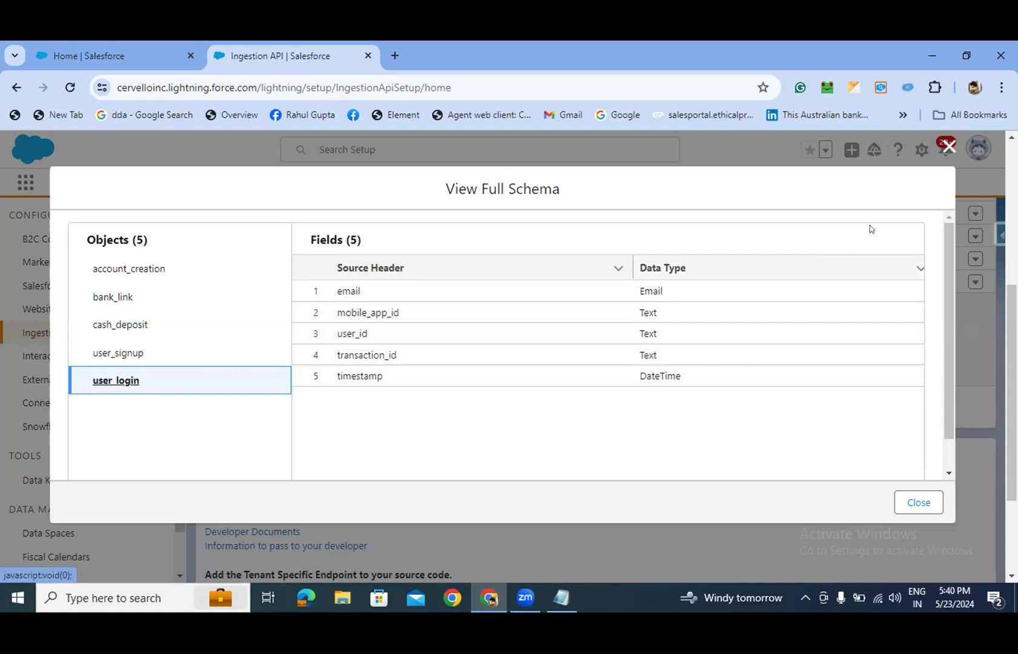
{"action": "left_click", "coordinate": [946, 147]}
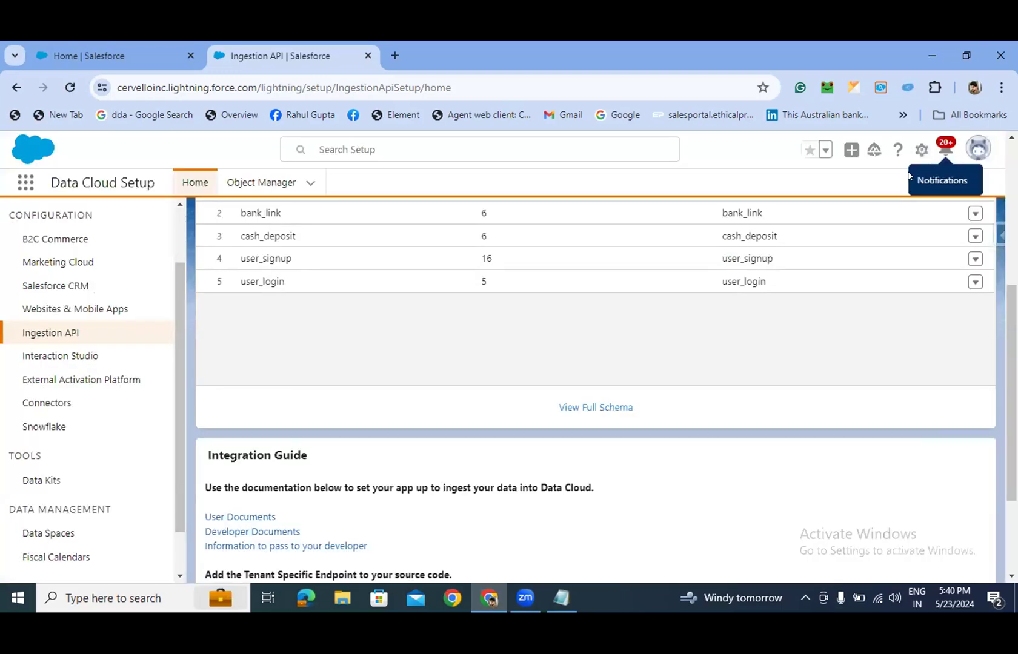
- Switch the Salesforce home tab to the Data Cloud app via the App Launcher
{"action": "key", "text": "ctrl+shift+Tab"}
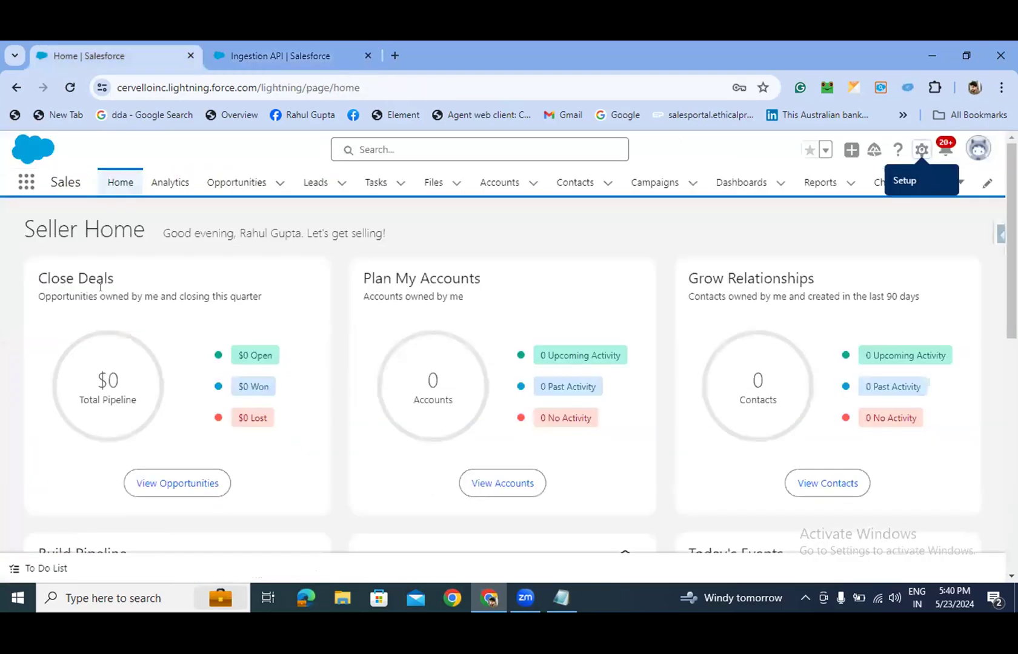
{"action": "left_click", "coordinate": [27, 187]}
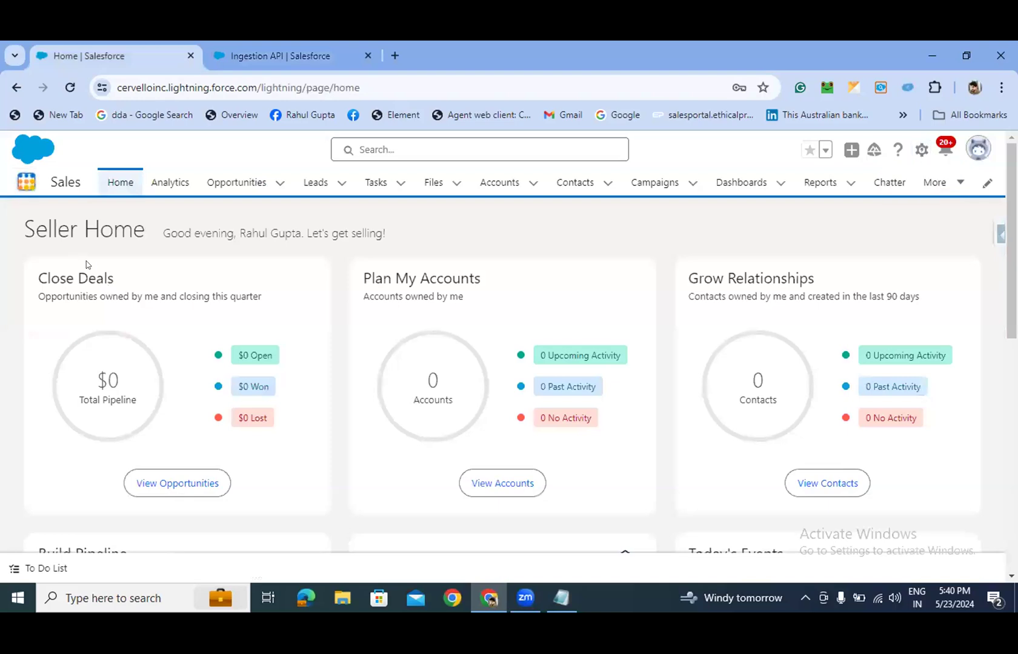
{"action": "type", "text": "dat"}
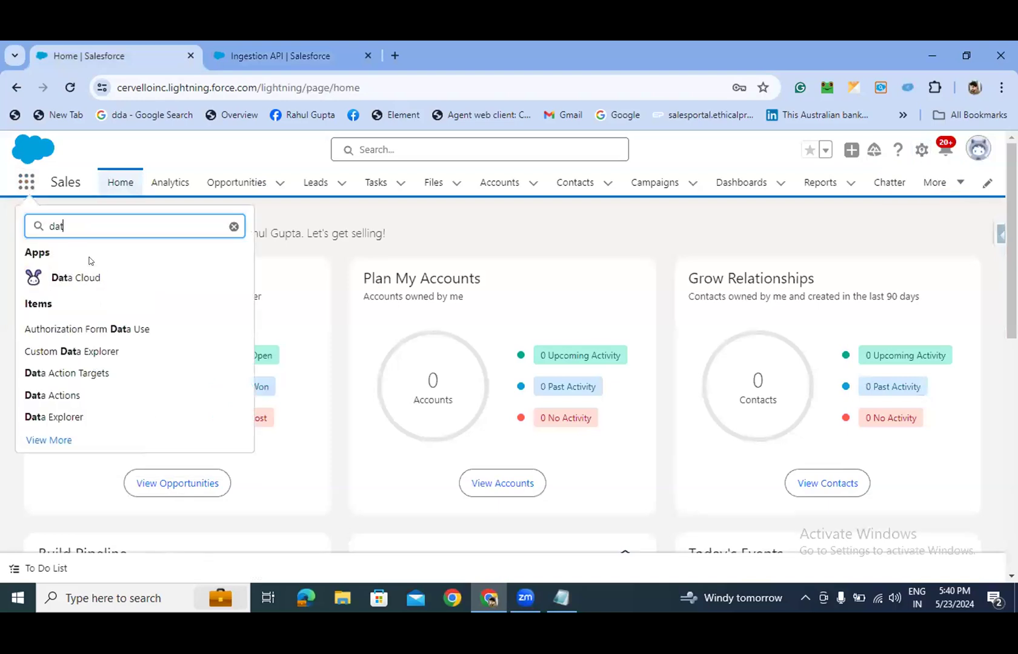
{"action": "left_click", "coordinate": [85, 276]}
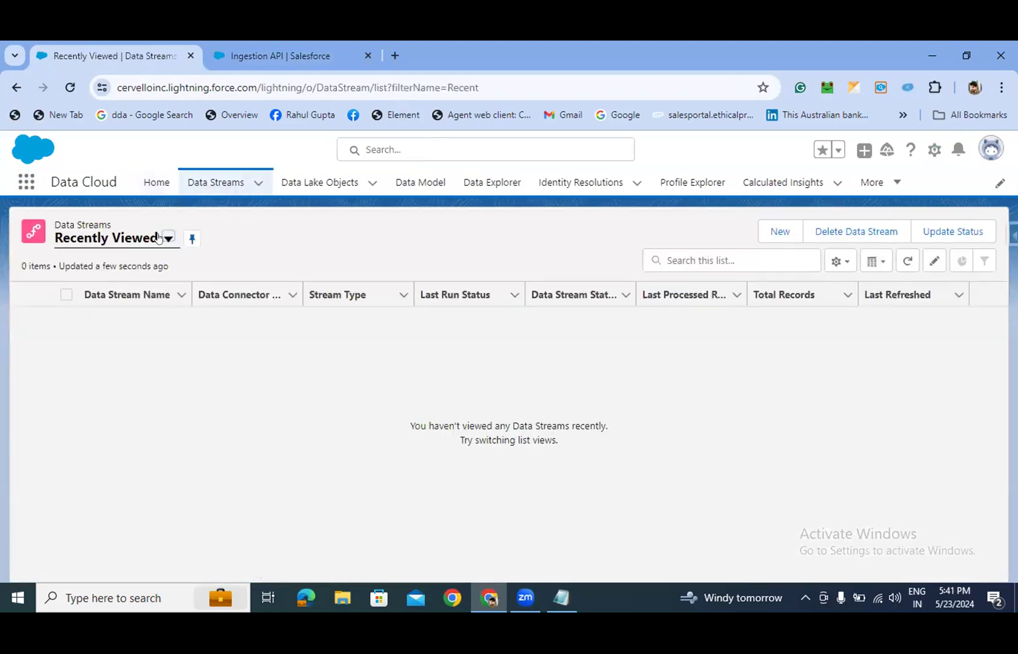
- Show the Bootcamp Data Streams list view and close the Guidance Center panel
{"action": "left_click", "coordinate": [161, 238]}
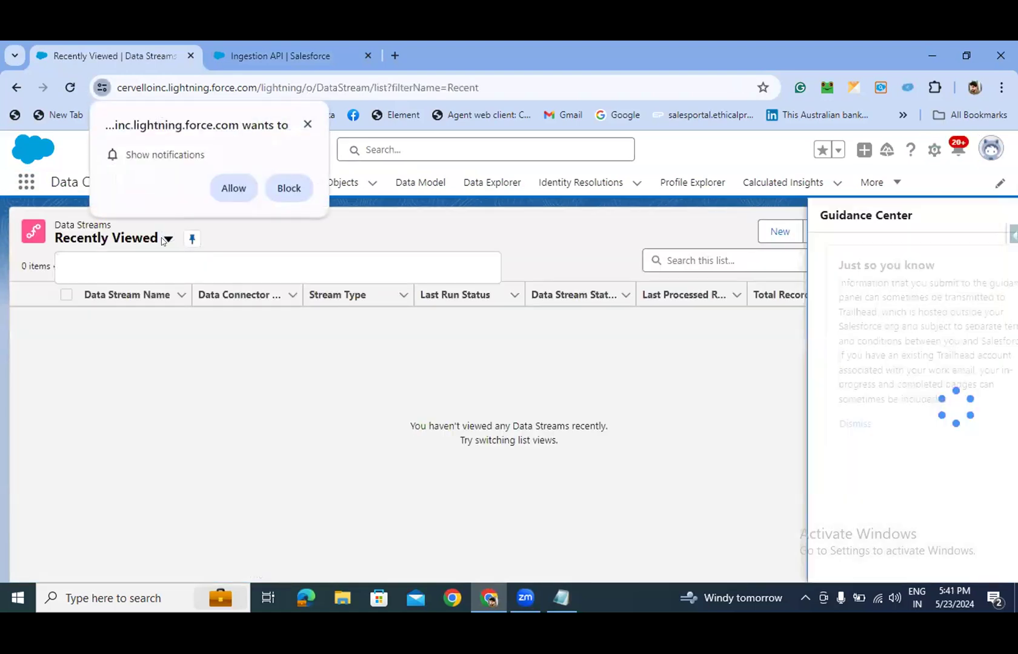
{"action": "left_click", "coordinate": [307, 125]}
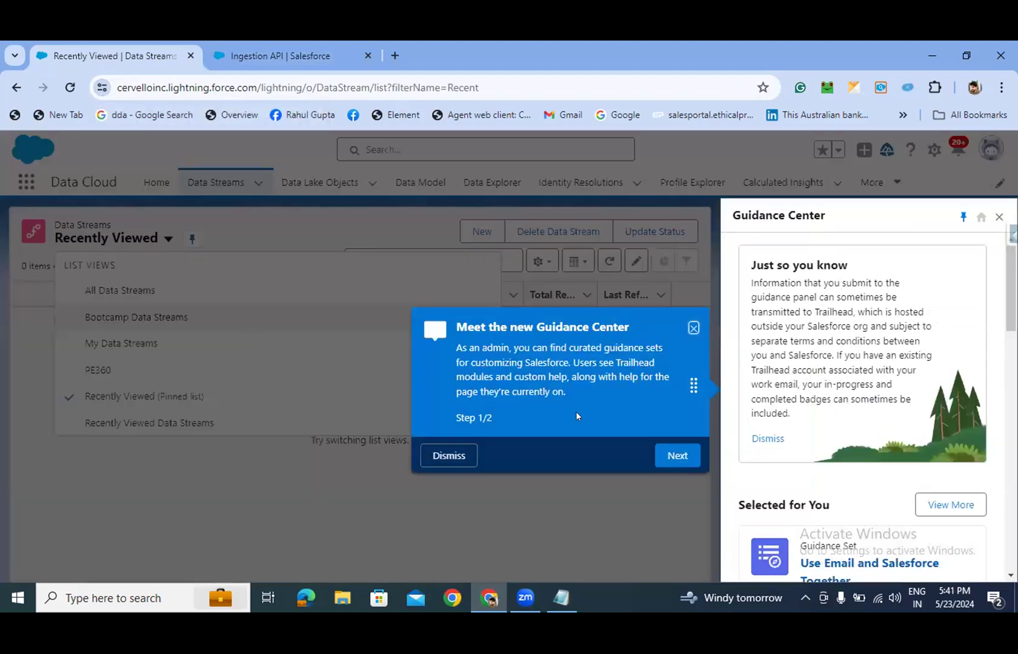
{"action": "left_click", "coordinate": [692, 327]}
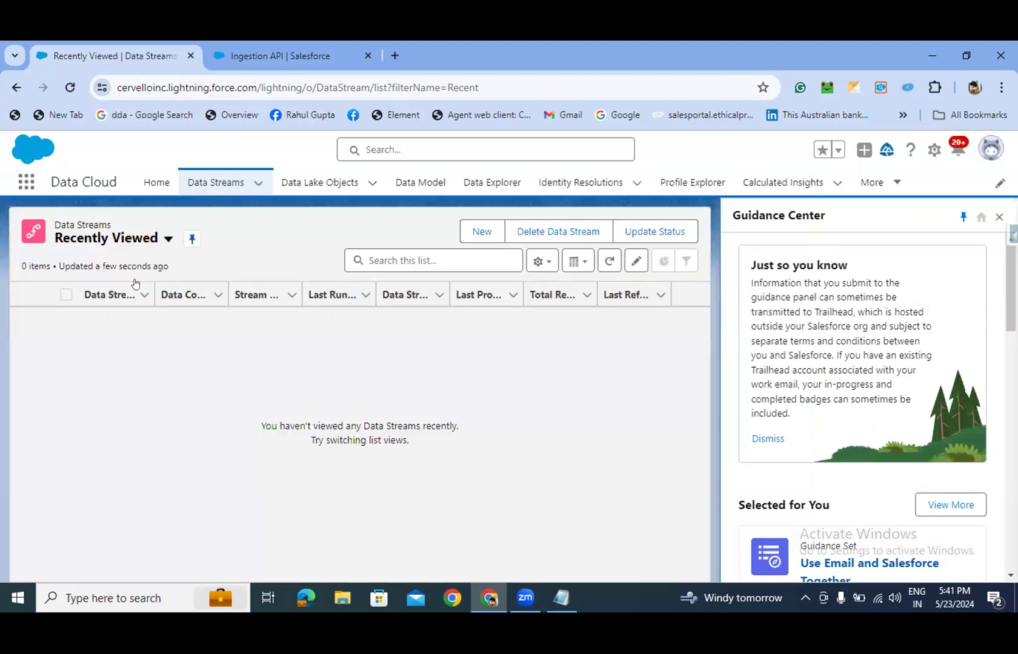
{"action": "left_click", "coordinate": [168, 238]}
{"action": "left_click", "coordinate": [101, 316]}
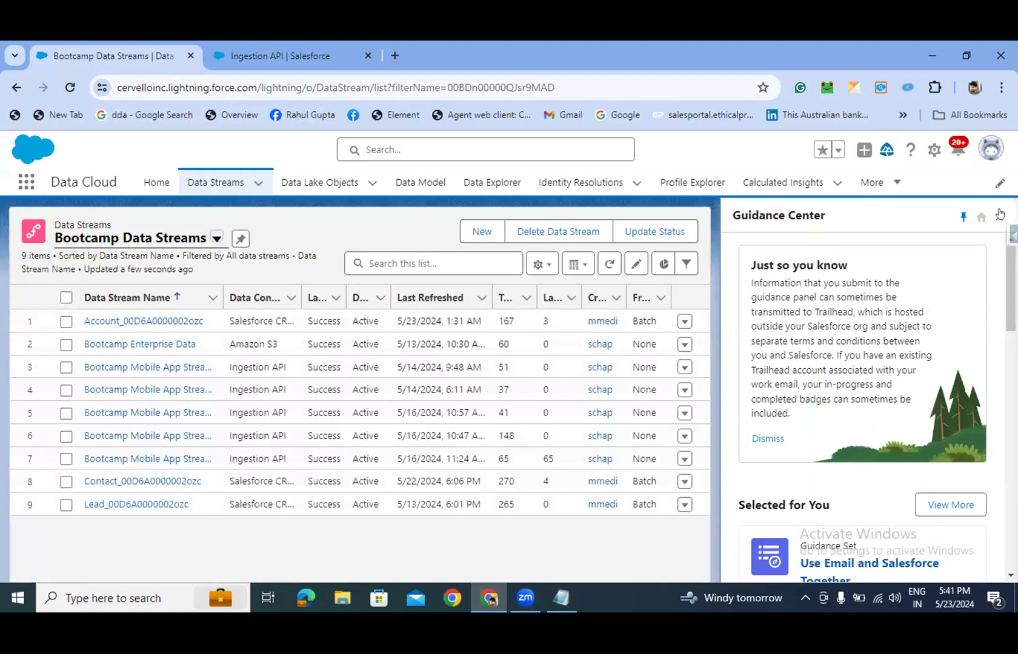
{"action": "left_click", "coordinate": [1000, 219]}
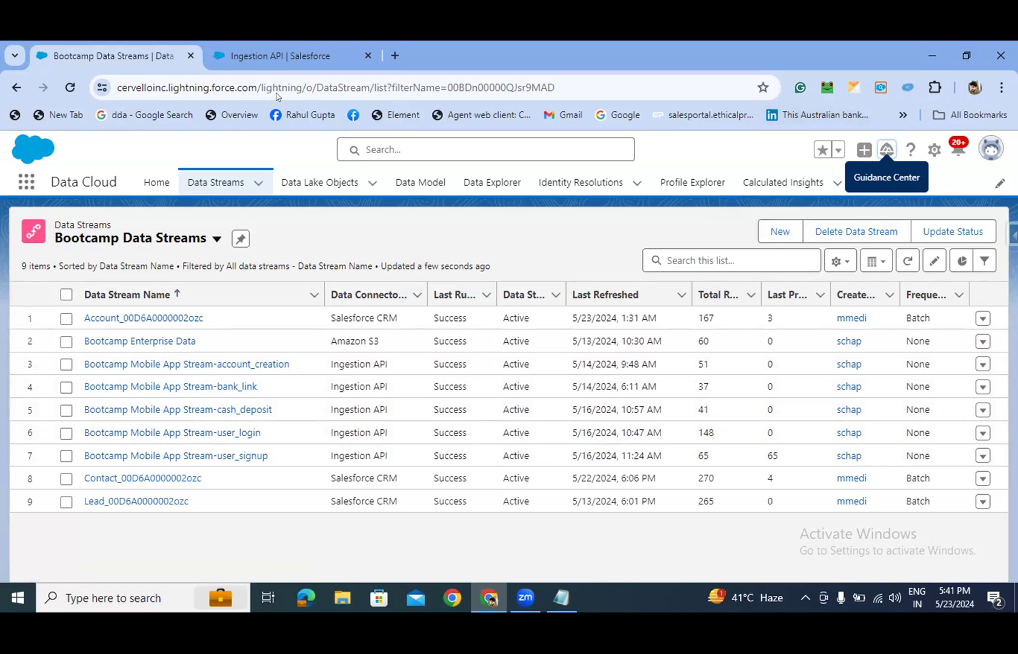
{"action": "left_click", "coordinate": [967, 54]}
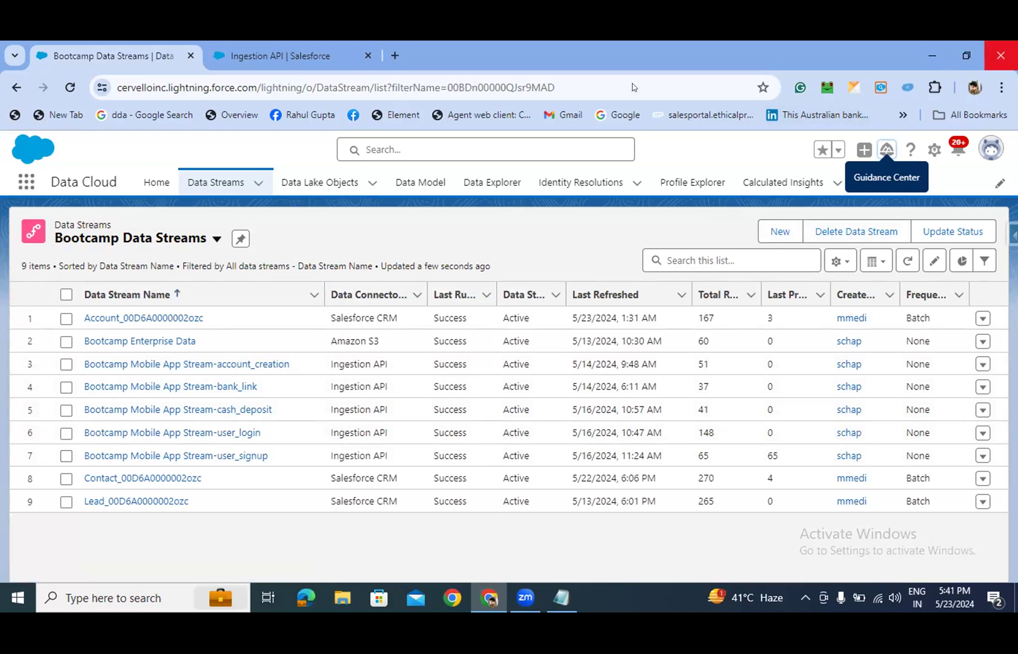
- Return to the Ingestion API setup tab in a maximized window and focus Quick Find
{"action": "left_click", "coordinate": [299, 166]}
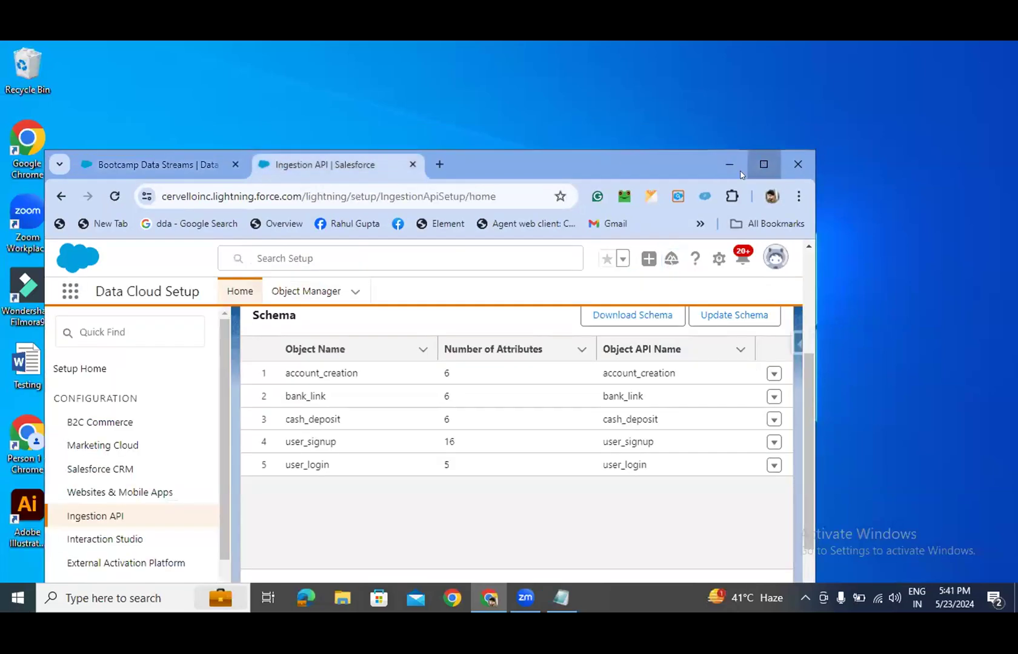
{"action": "left_click", "coordinate": [764, 165]}
{"action": "left_click", "coordinate": [92, 221]}
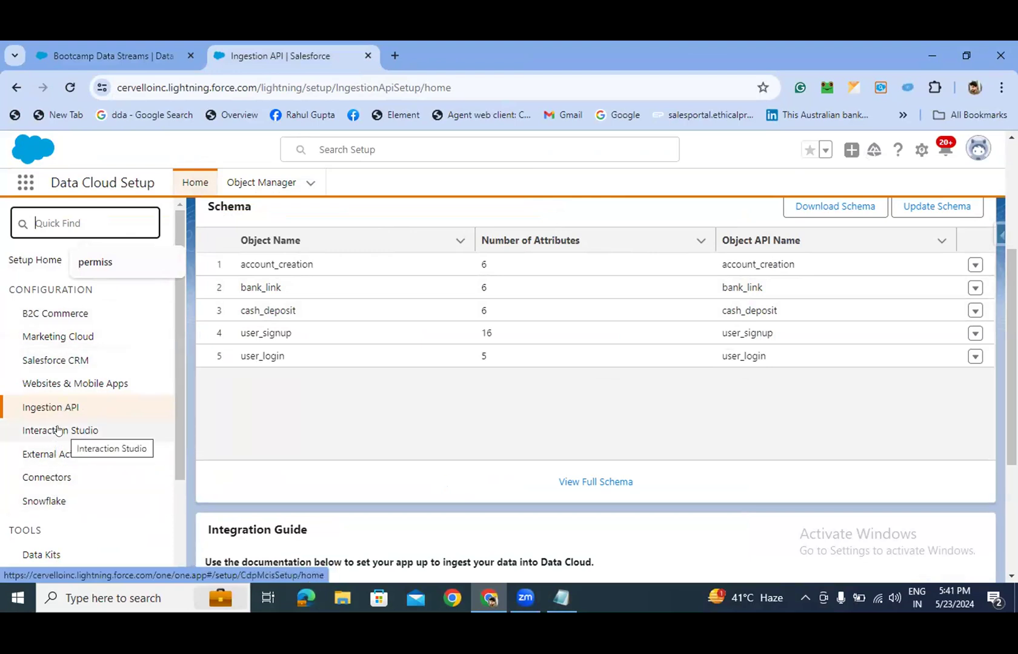
- Search the Data Cloud setup menu for 'app manager'
{"action": "type", "text": "app manage"}
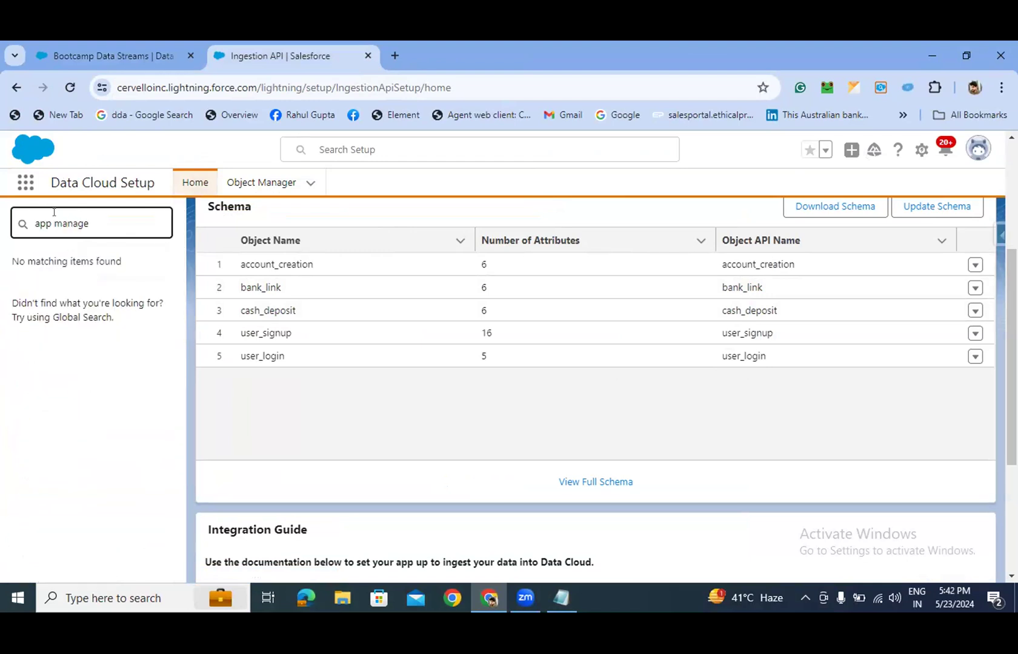
{"action": "key", "text": "BackSpace"}
{"action": "key", "text": "BackSpace"}
{"action": "type", "text": "ger"}
{"action": "key", "text": "BackSpace"}
{"action": "key", "text": "BackSpace"}
{"action": "key", "text": "BackSpace"}
{"action": "key", "text": "BackSpace"}
{"action": "key", "text": "BackSpace"}
{"action": "key", "text": "BackSpace"}
{"action": "key", "text": "BackSpace"}
{"action": "key", "text": "BackSpace"}
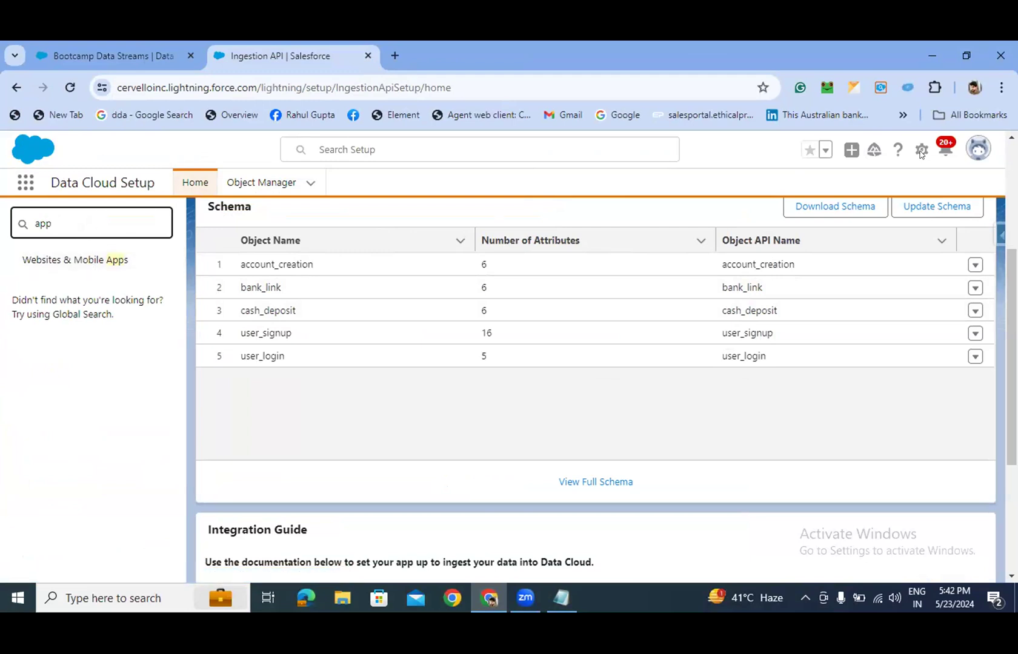
- Open standard Salesforce Setup in a new tab and filter its menu by 'apps'
{"action": "left_click", "coordinate": [919, 235]}
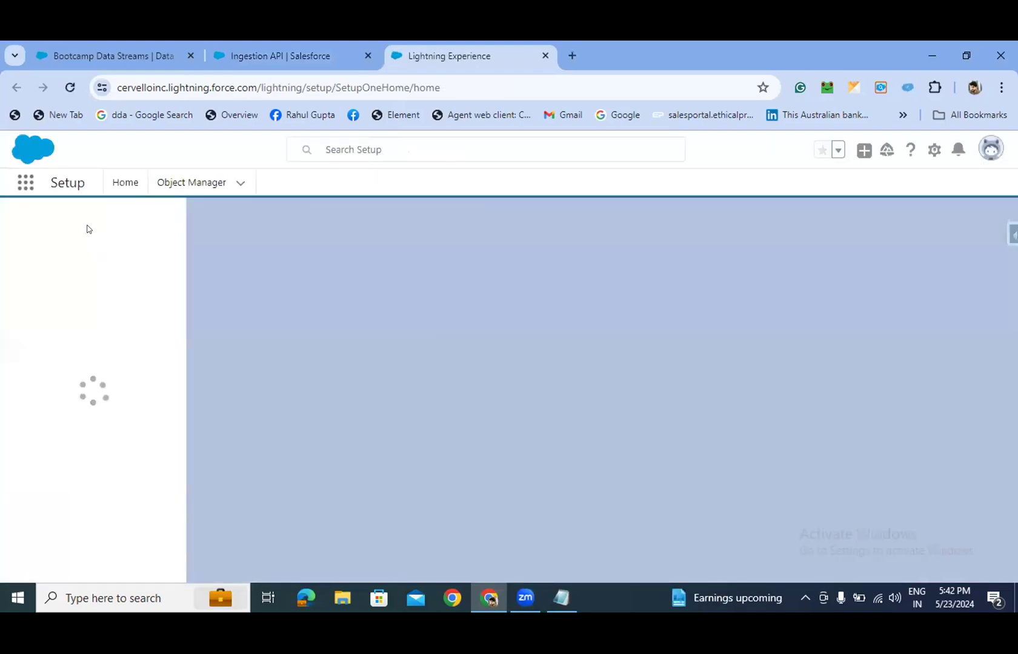
{"action": "left_click", "coordinate": [88, 225]}
{"action": "type", "text": "apps"}
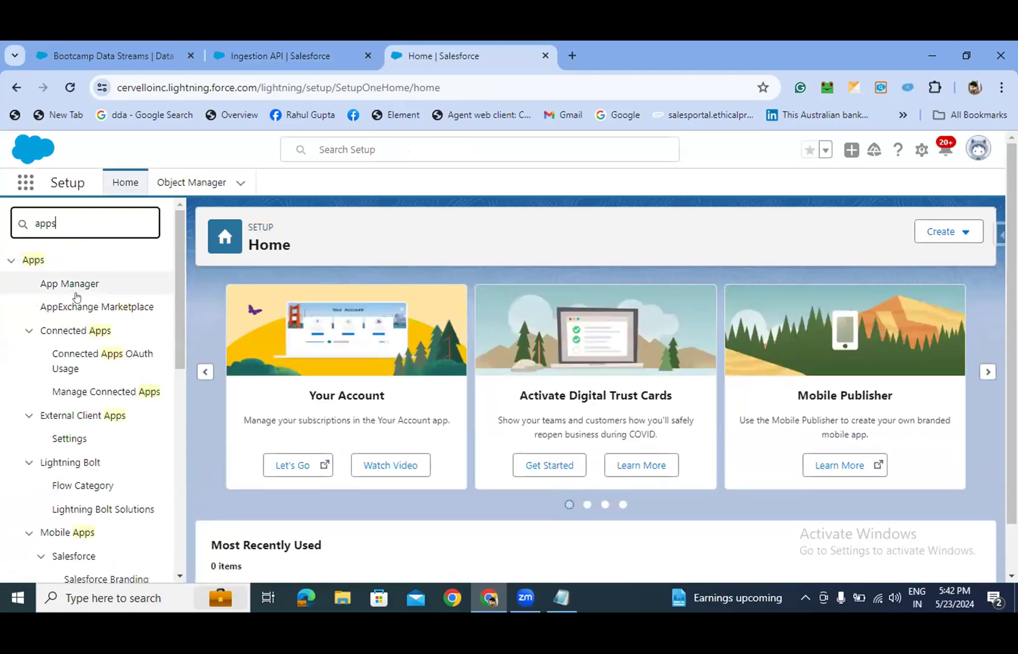
- Go to App Manager, close the Your Account panel, and start a New Connected App
{"action": "left_click", "coordinate": [77, 285]}
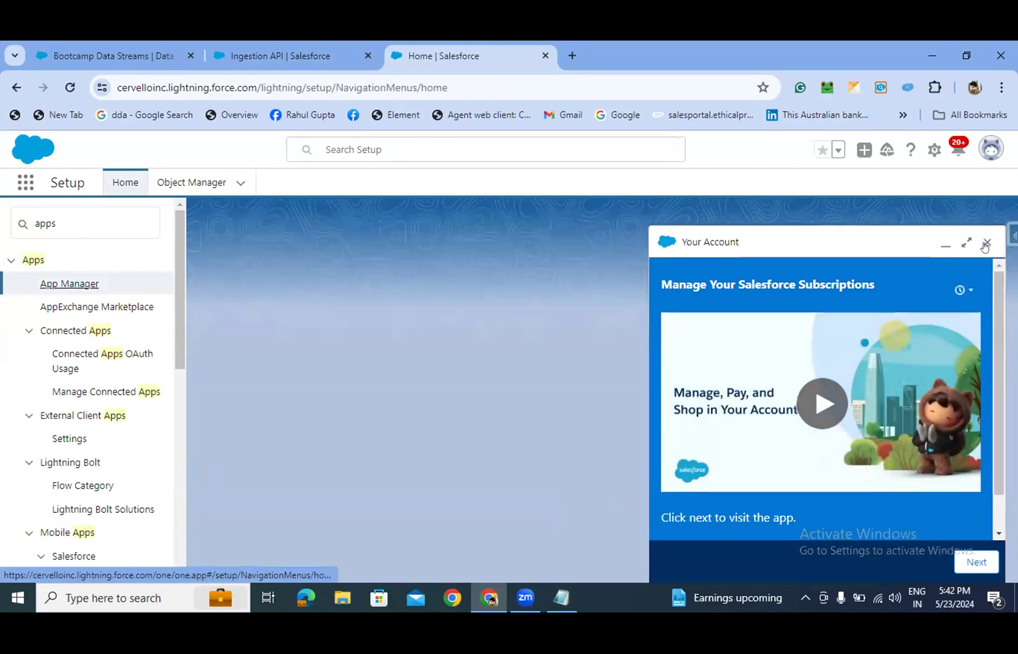
{"action": "left_click", "coordinate": [975, 242]}
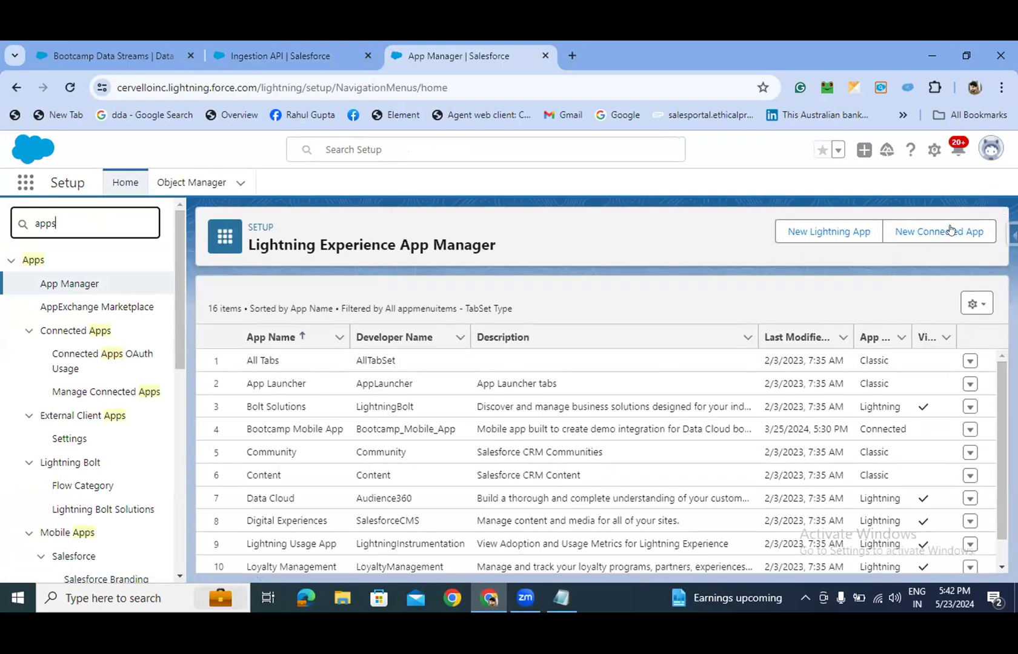
{"action": "left_click", "coordinate": [950, 230]}
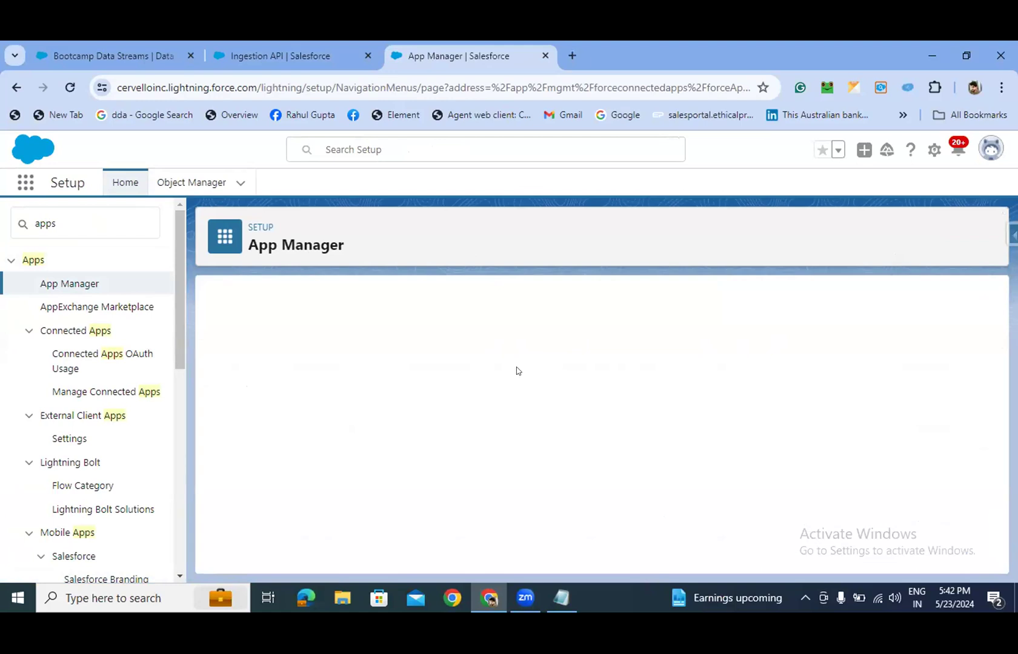
- Name the connected app 'Rahul Hands-on' so the API name auto-fills
{"action": "left_click", "coordinate": [413, 397]}
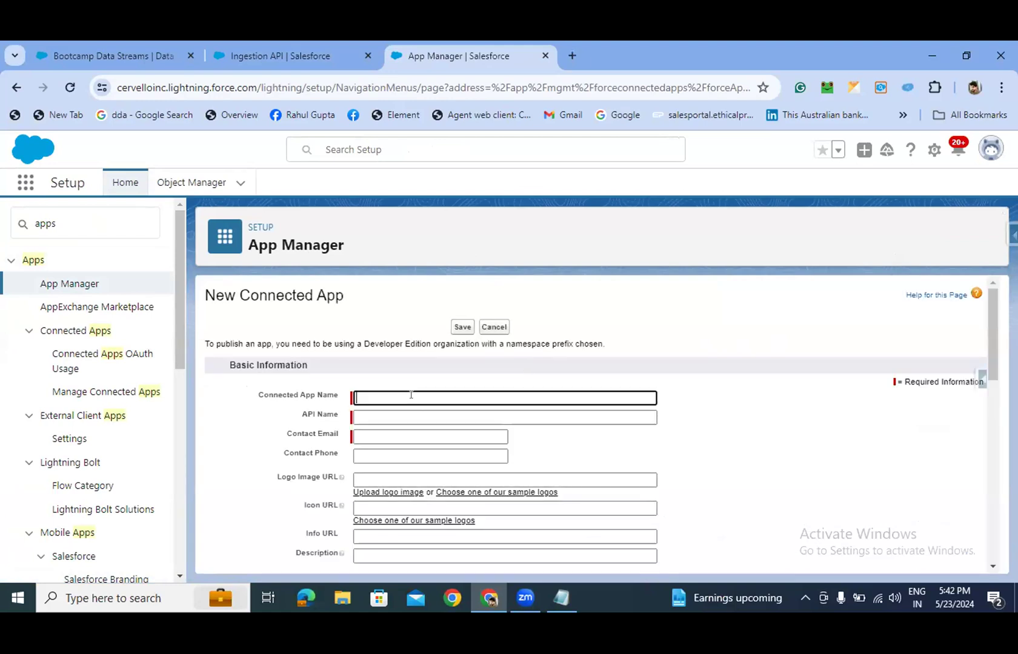
{"action": "scroll", "coordinate": [431, 399], "scroll_direction": "down", "scroll_amount": 3}
{"action": "scroll", "coordinate": [412, 379], "scroll_direction": "up", "scroll_amount": 1}
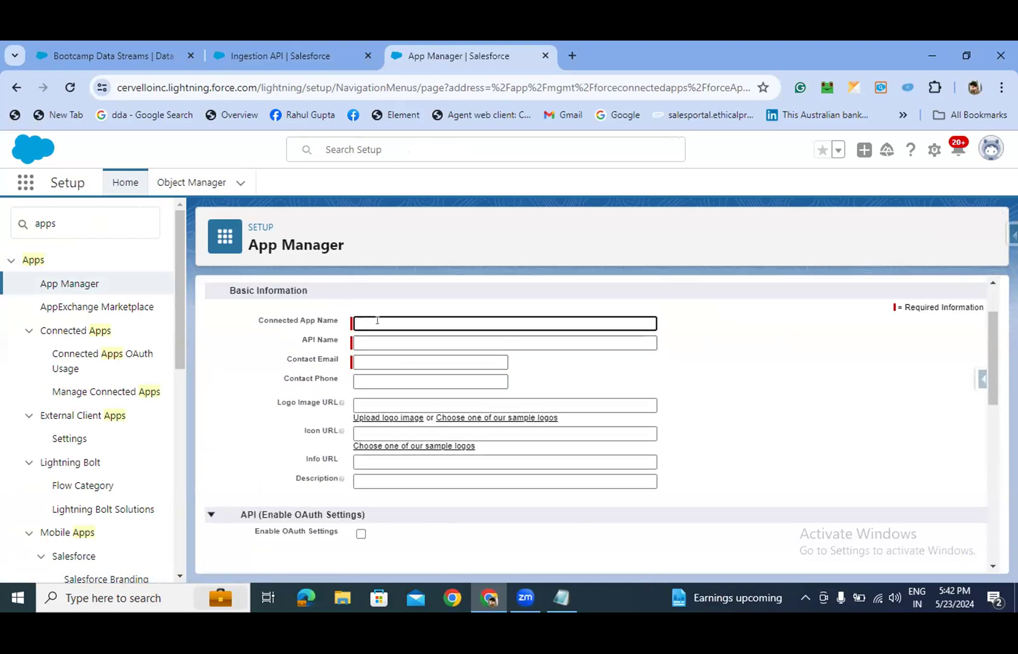
{"action": "scroll", "coordinate": [339, 401], "scroll_direction": "down", "scroll_amount": 2}
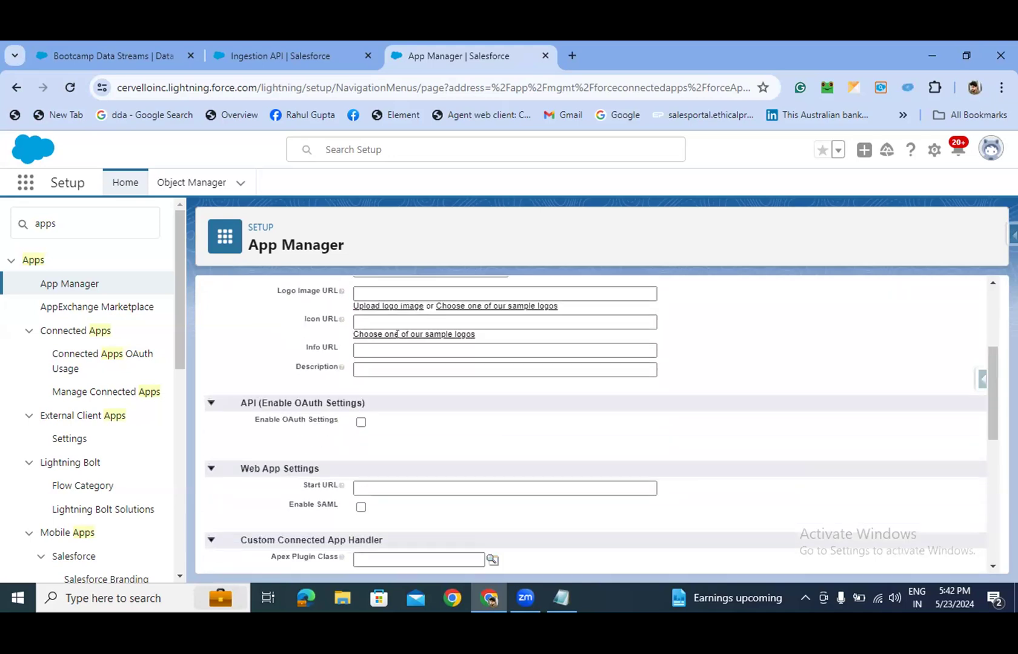
{"action": "scroll", "coordinate": [339, 402], "scroll_direction": "up", "scroll_amount": 2}
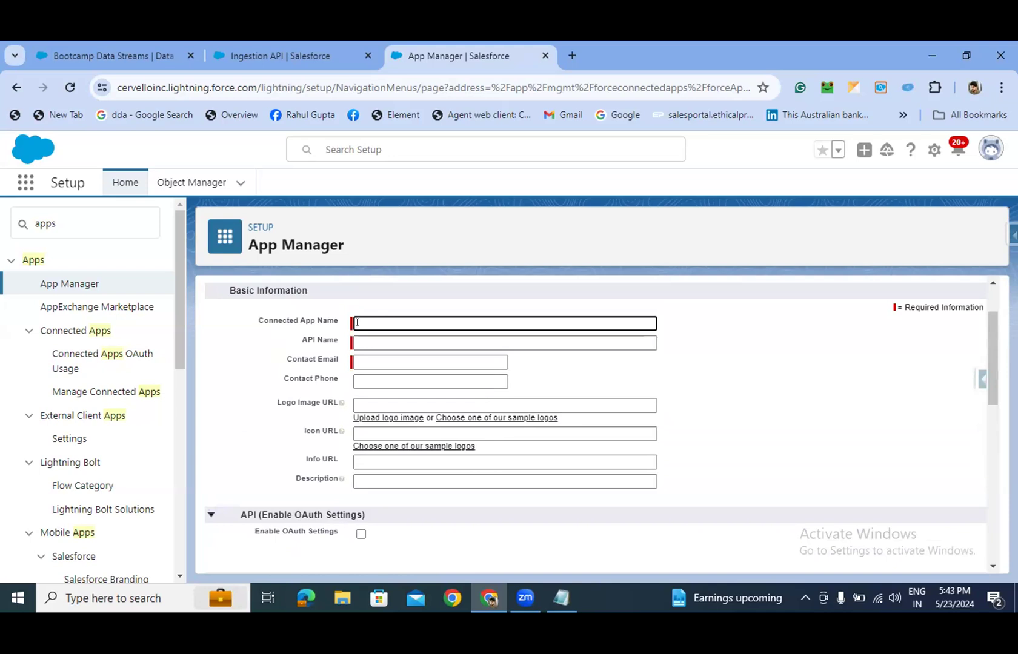
{"action": "scroll", "coordinate": [356, 322], "scroll_direction": "down", "scroll_amount": 2}
{"action": "scroll", "coordinate": [357, 323], "scroll_direction": "up", "scroll_amount": 2}
{"action": "type", "text": "Ra"}
{"action": "key", "text": "BackSpace"}
{"action": "key", "text": "BackSpace"}
{"action": "type", "text": "Rahul Hnds"}
{"action": "key", "text": "BackSpace"}
{"action": "key", "text": "BackSpace"}
{"action": "key", "text": "BackSpace"}
{"action": "type", "text": "ands"}
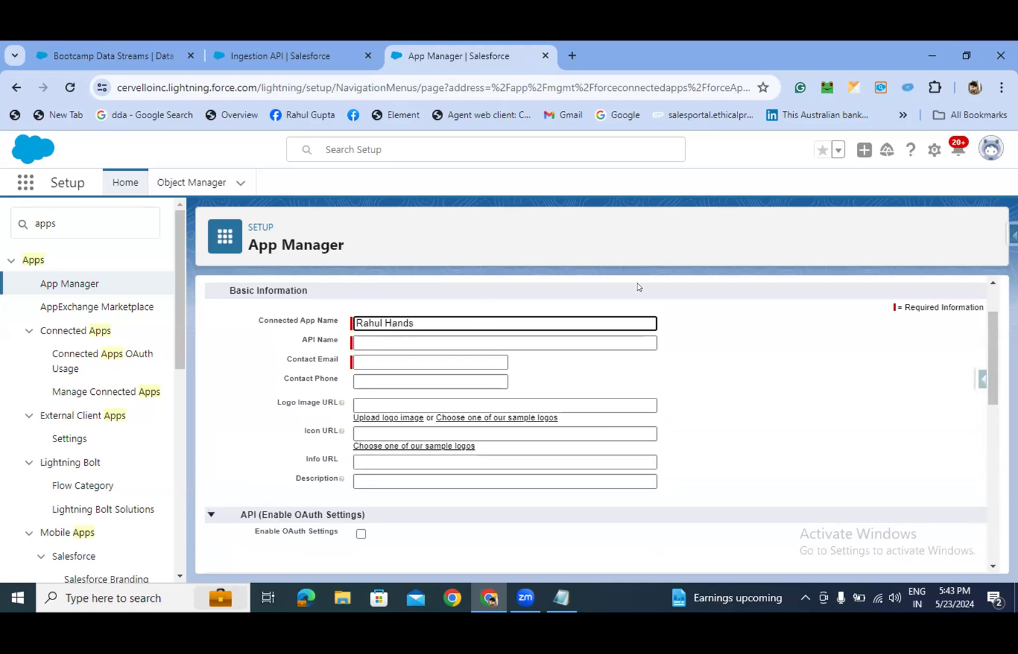
{"action": "type", "text": "-on"}
{"action": "left_click", "coordinate": [745, 392]}
- Fill the contact e-mail and phone from a saved entry, dropping the phone's leading 0
{"action": "left_click", "coordinate": [453, 362]}
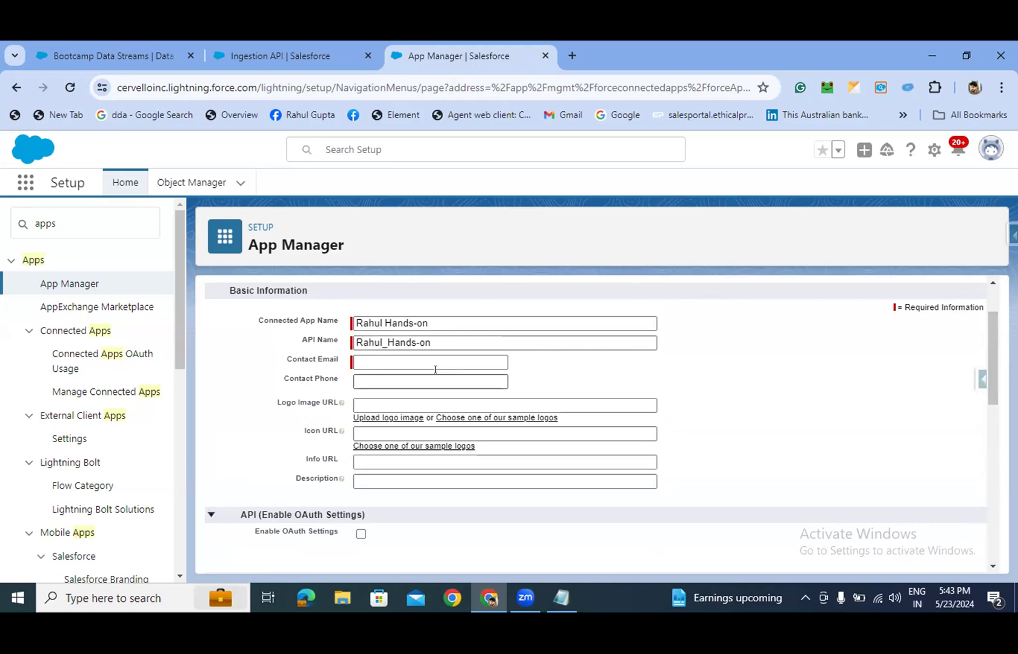
{"action": "left_click", "coordinate": [453, 362]}
{"action": "left_click", "coordinate": [552, 353]}
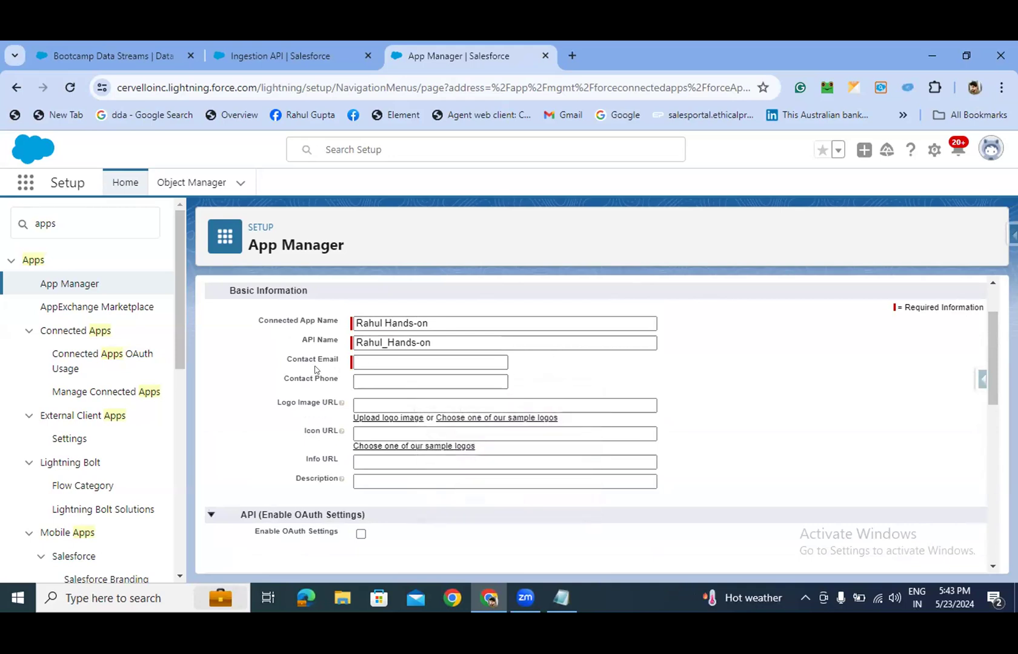
{"action": "left_click", "coordinate": [358, 362]}
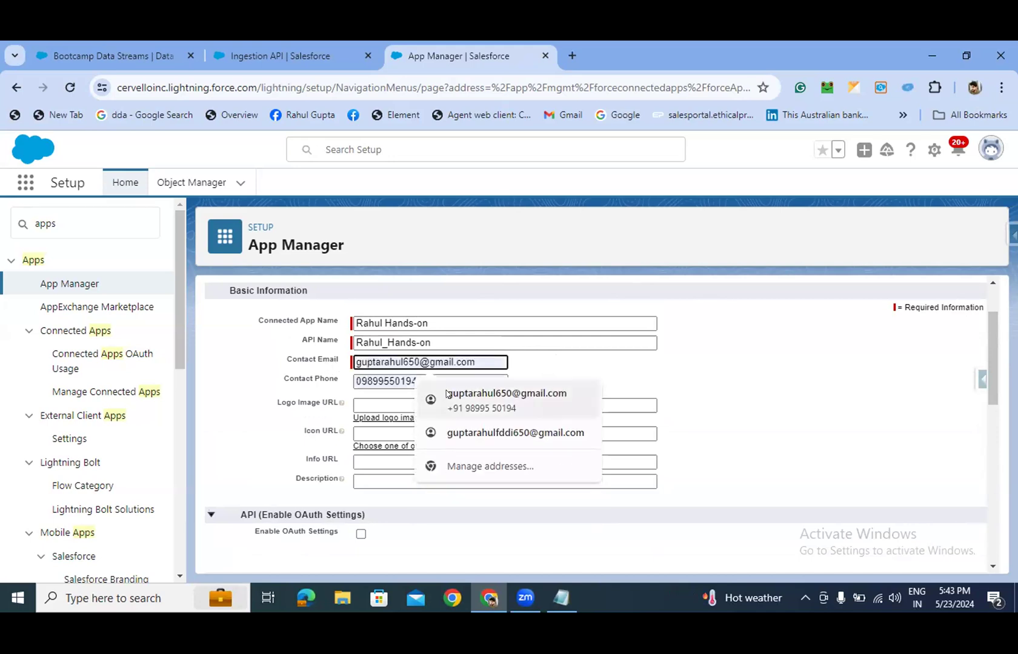
{"action": "left_click", "coordinate": [449, 394]}
{"action": "left_click", "coordinate": [360, 381]}
{"action": "key", "text": "BackSpace"}
{"action": "left_click", "coordinate": [571, 374]}
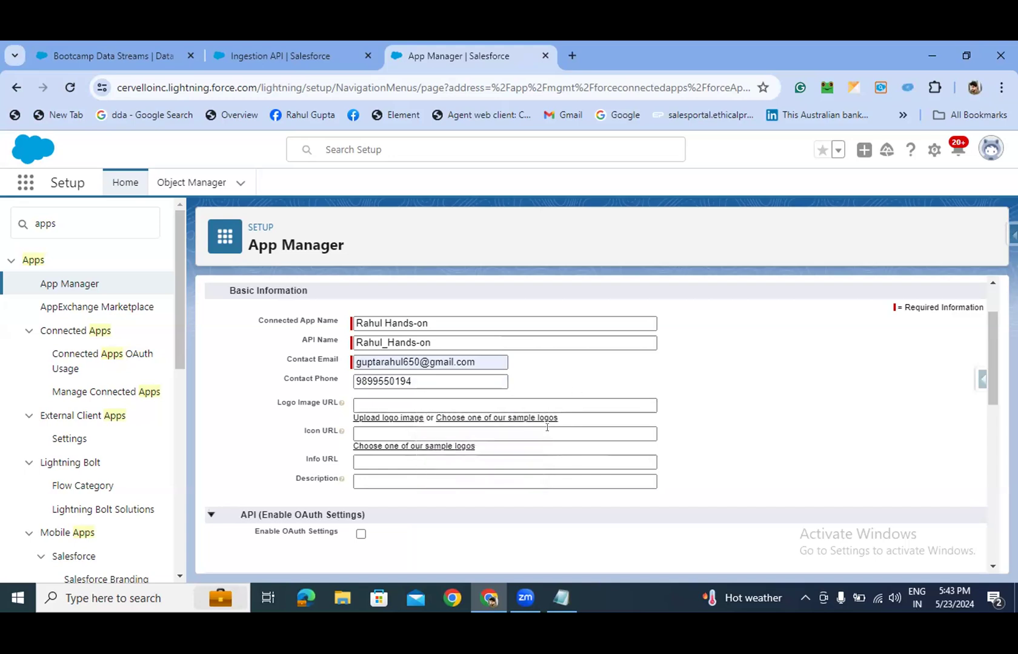
- Change the app name to 'Rahul Hands on' so the API name updates
{"action": "scroll", "coordinate": [406, 420], "scroll_direction": "down", "scroll_amount": 2}
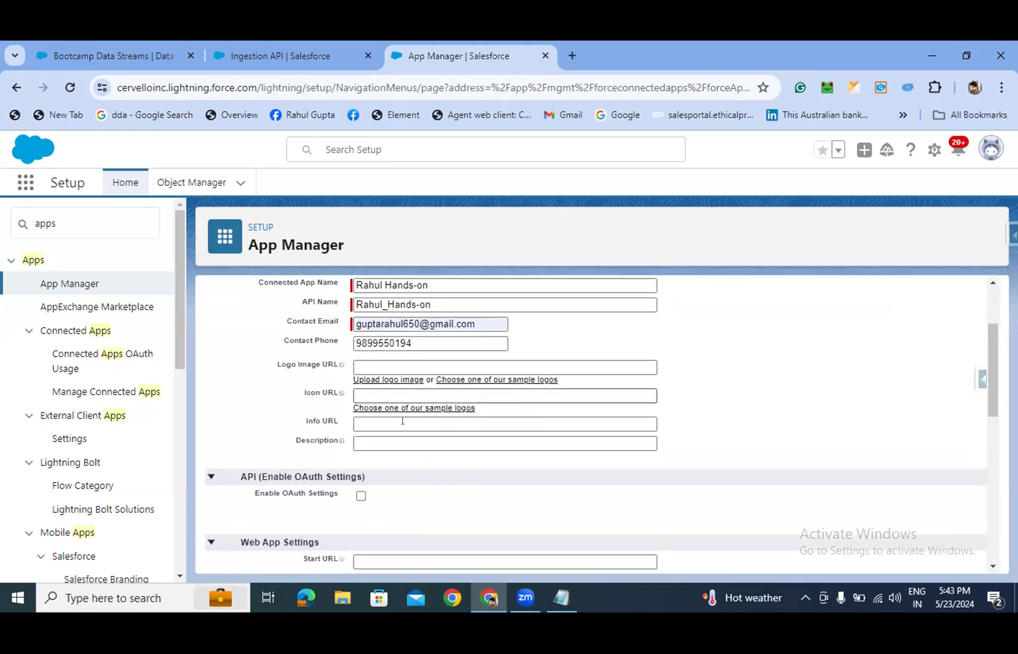
{"action": "scroll", "coordinate": [401, 420], "scroll_direction": "up", "scroll_amount": 2}
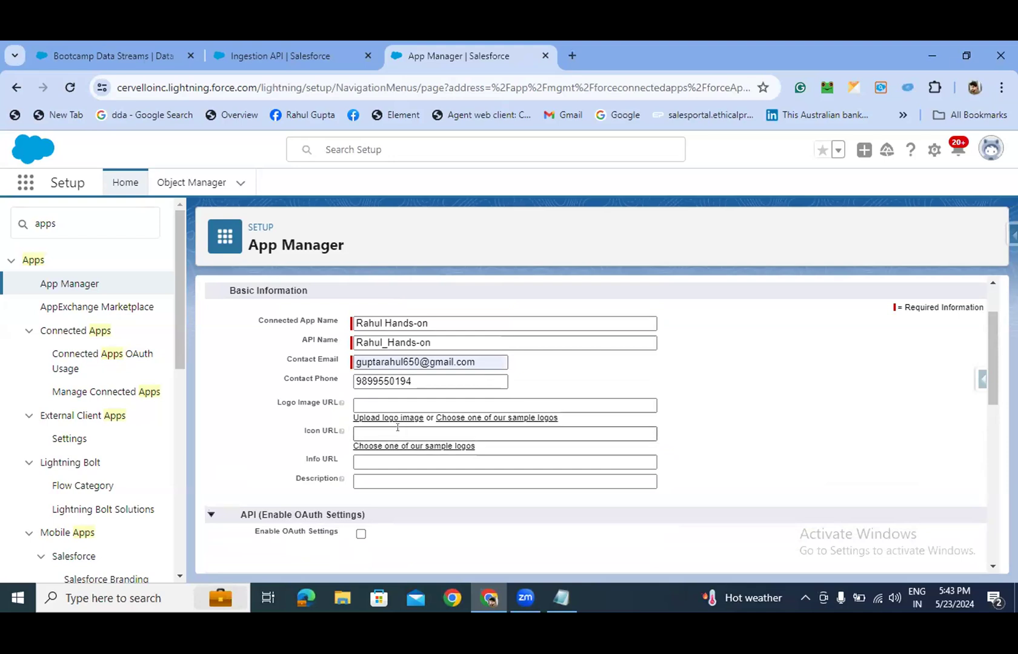
{"action": "scroll", "coordinate": [397, 428], "scroll_direction": "down", "scroll_amount": 2}
{"action": "scroll", "coordinate": [399, 427], "scroll_direction": "up", "scroll_amount": 2}
{"action": "left_click", "coordinate": [413, 323]}
{"action": "key", "text": "BackSpace"}
{"action": "left_click", "coordinate": [585, 382]}
{"action": "scroll", "coordinate": [421, 400], "scroll_direction": "down", "scroll_amount": 1}
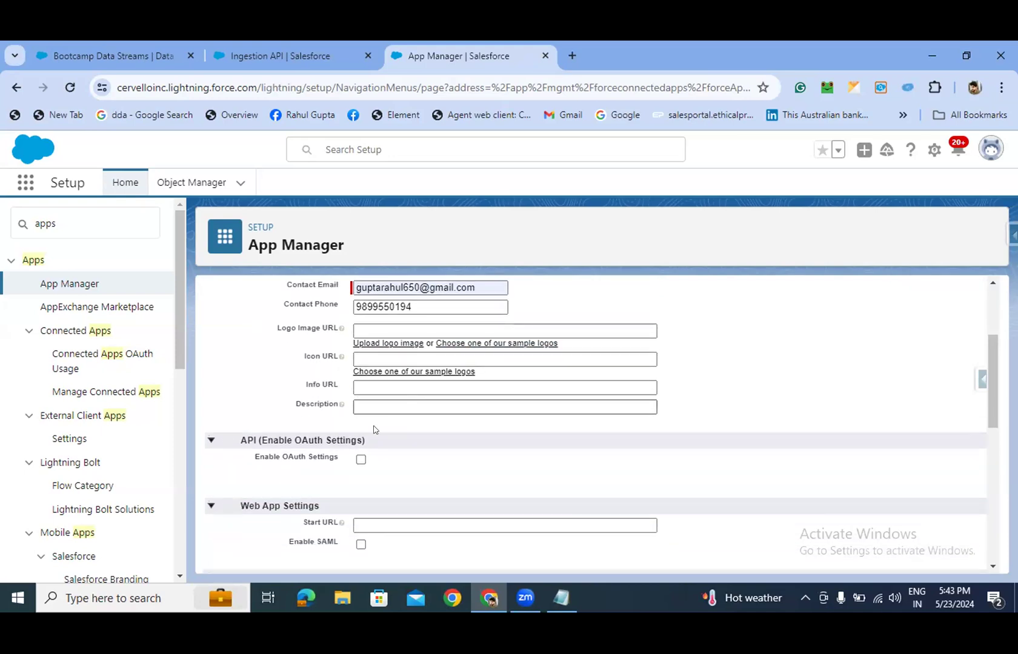
- Tick Enable OAuth Settings to reveal the callback URL and OAuth scope fields
{"action": "left_click", "coordinate": [360, 458]}
{"action": "scroll", "coordinate": [455, 461], "scroll_direction": "down", "scroll_amount": 1}
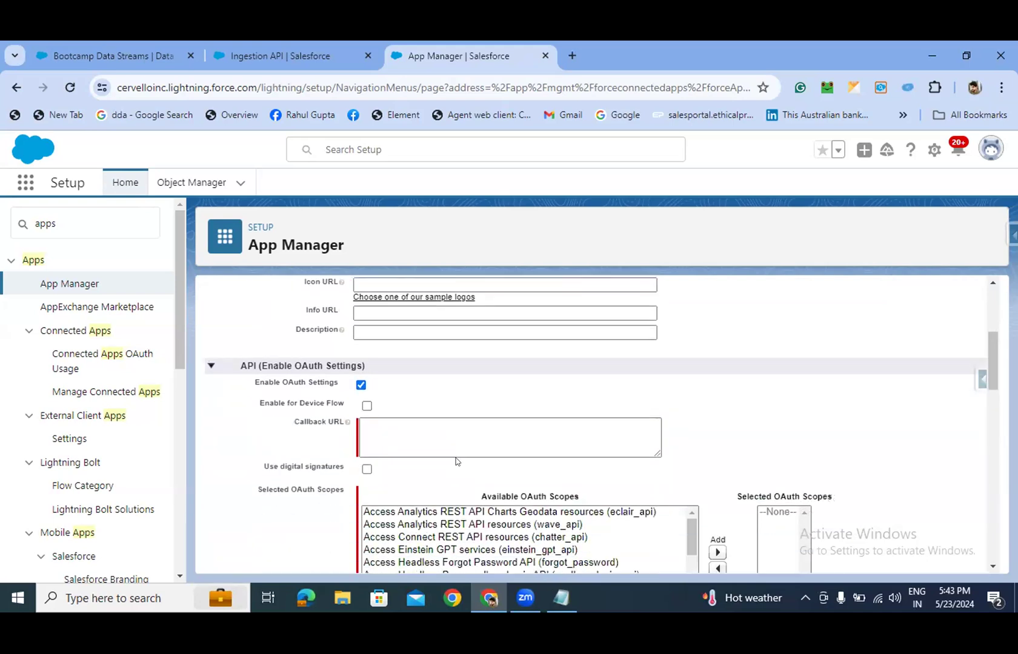
{"action": "scroll", "coordinate": [456, 461], "scroll_direction": "down", "scroll_amount": 1}
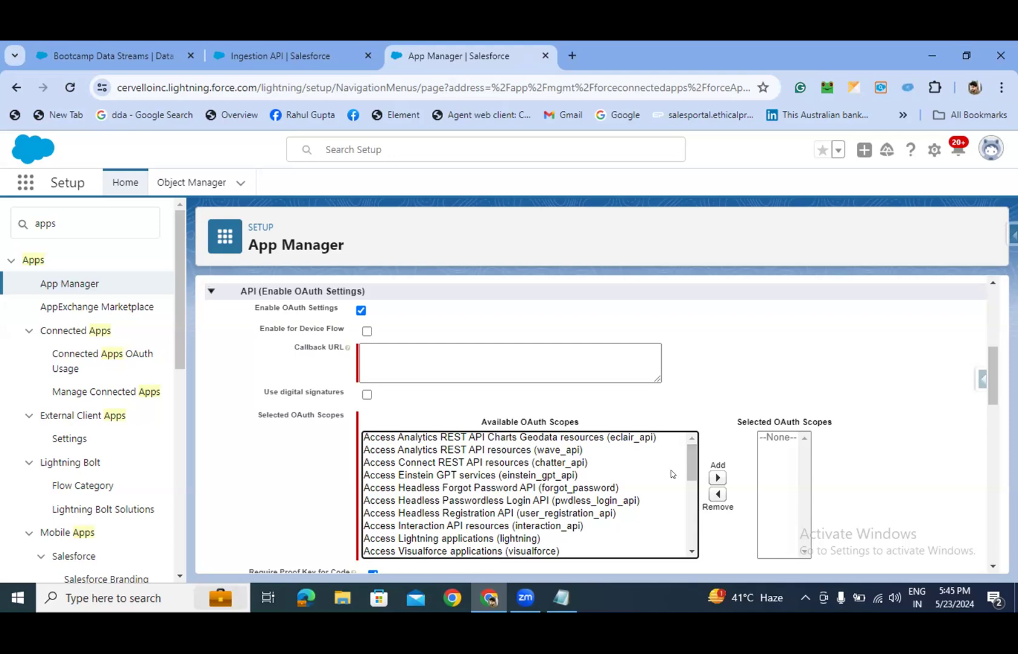
- Add the api scope (Manage user data via APIs) to the selected OAuth scopes
{"action": "scroll", "coordinate": [611, 476], "scroll_direction": "down", "scroll_amount": 2}
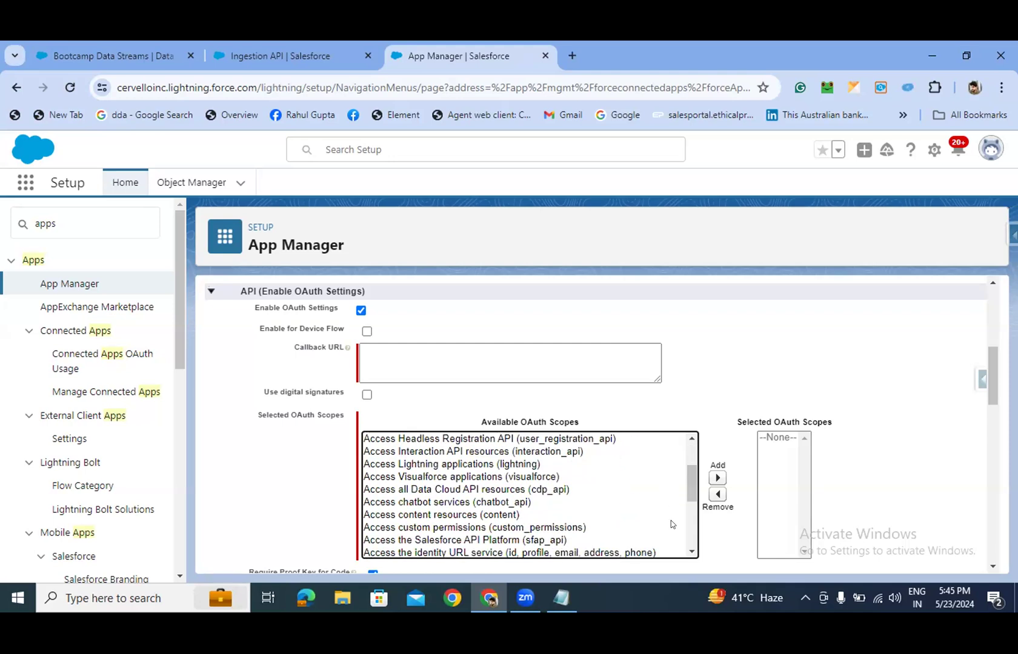
{"action": "left_click", "coordinate": [691, 553]}
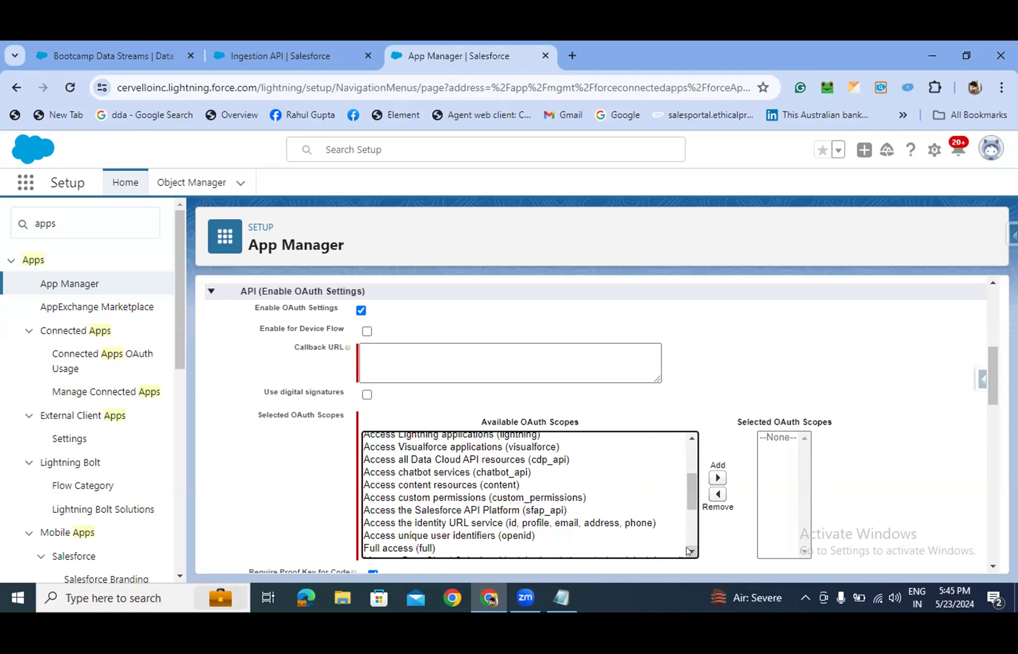
{"action": "left_click", "coordinate": [688, 551]}
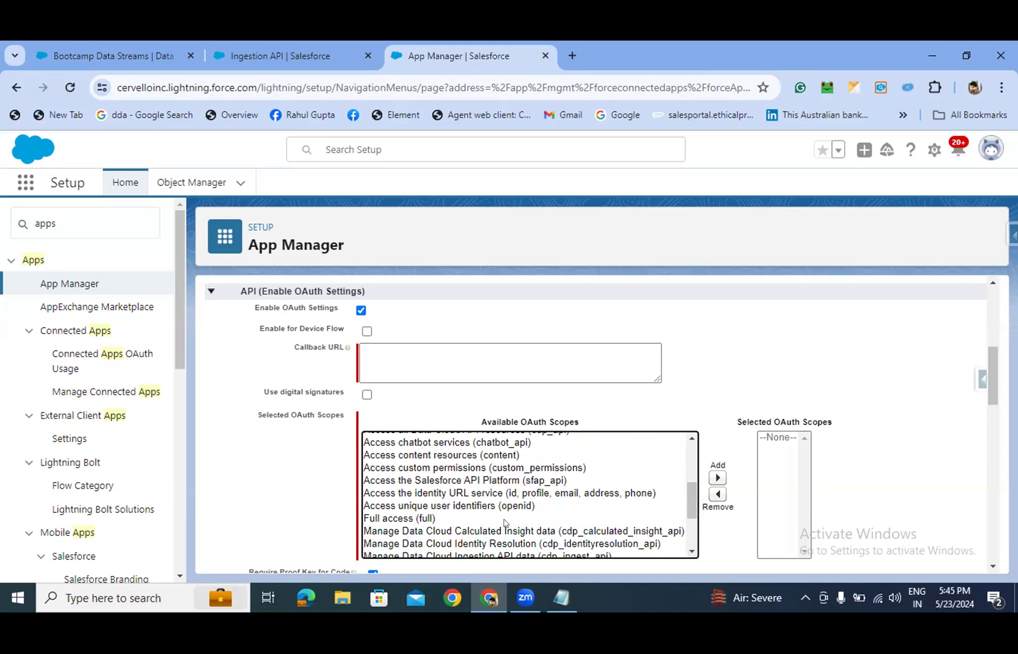
{"action": "scroll", "coordinate": [504, 522], "scroll_direction": "down", "scroll_amount": 1}
{"action": "scroll", "coordinate": [504, 522], "scroll_direction": "down", "scroll_amount": 2}
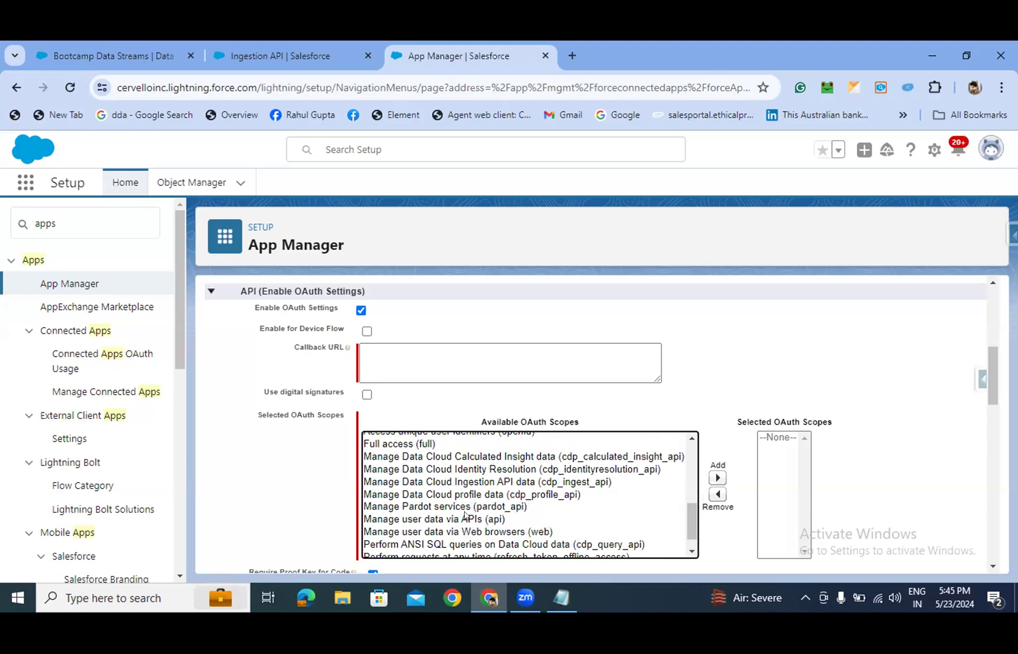
{"action": "left_click", "coordinate": [464, 516]}
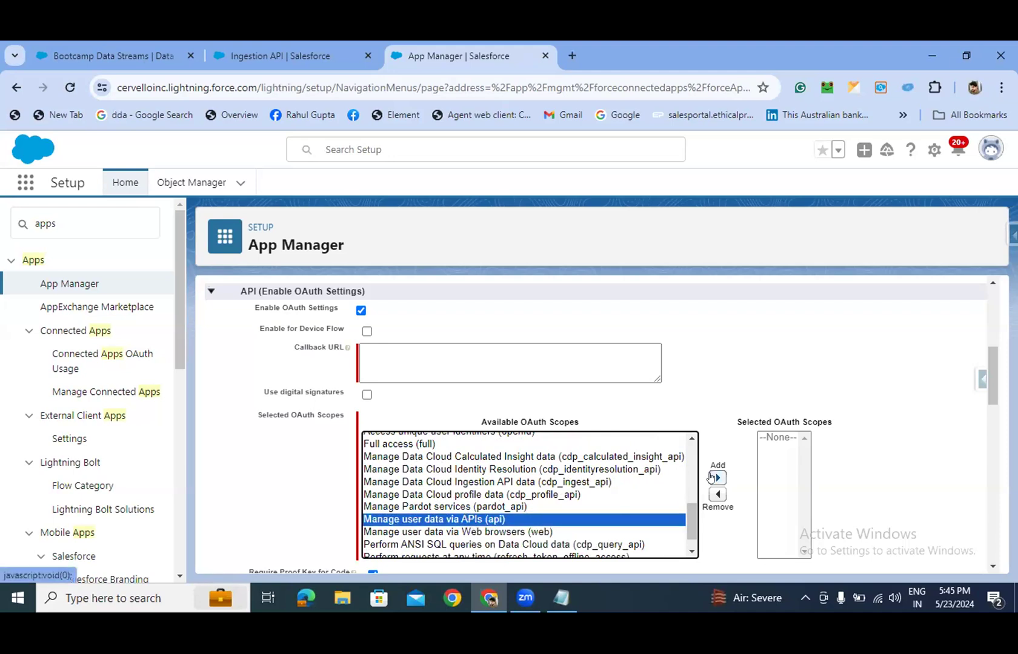
{"action": "left_click", "coordinate": [715, 478]}
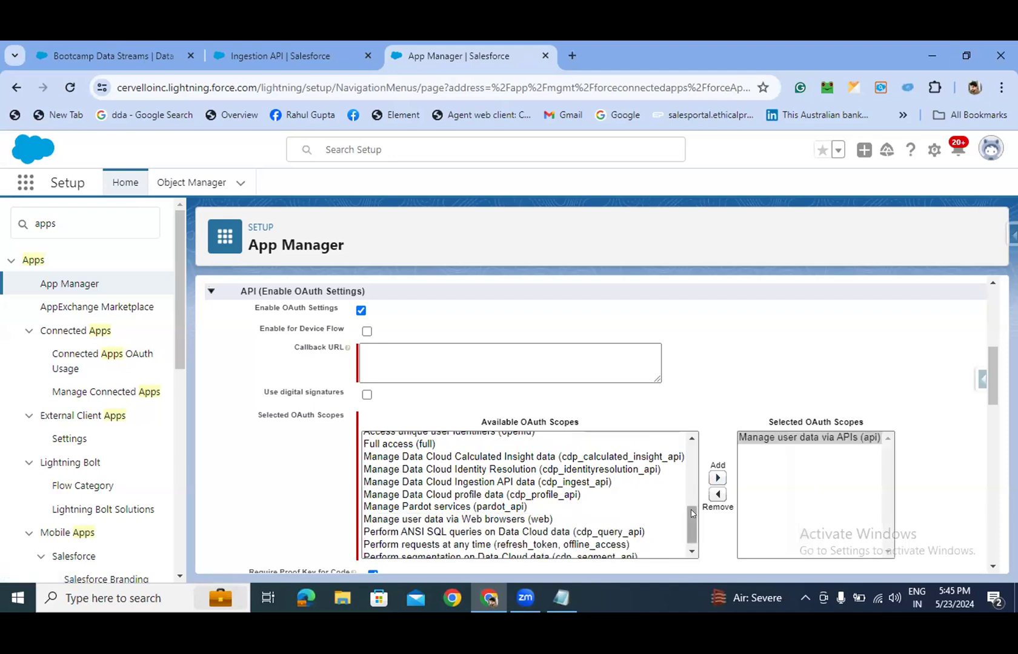
- Add the refresh_token/offline_access and cdp_ingest_api scopes to the selected OAuth scopes
{"action": "left_click", "coordinate": [520, 544]}
{"action": "left_click", "coordinate": [717, 478]}
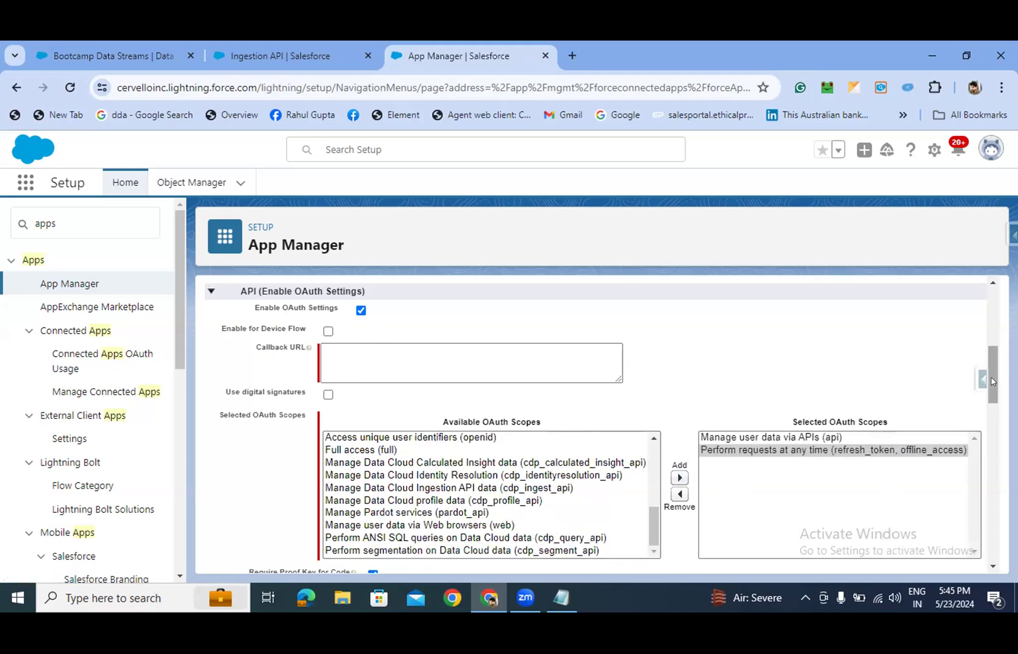
{"action": "left_click_drag", "start_coordinate": [993, 381], "coordinate": [992, 405]}
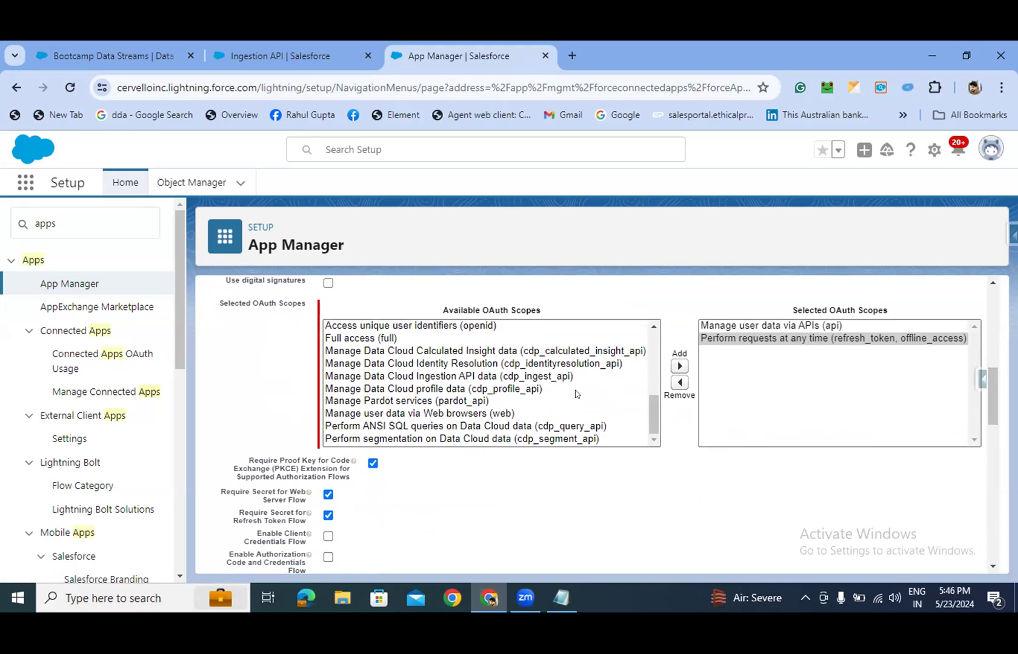
{"action": "mouse_move", "coordinate": [650, 405]}
{"action": "left_mouse_down"}
{"action": "mouse_move", "coordinate": [651, 388]}
{"action": "mouse_move", "coordinate": [651, 405]}
{"action": "left_mouse_up"}
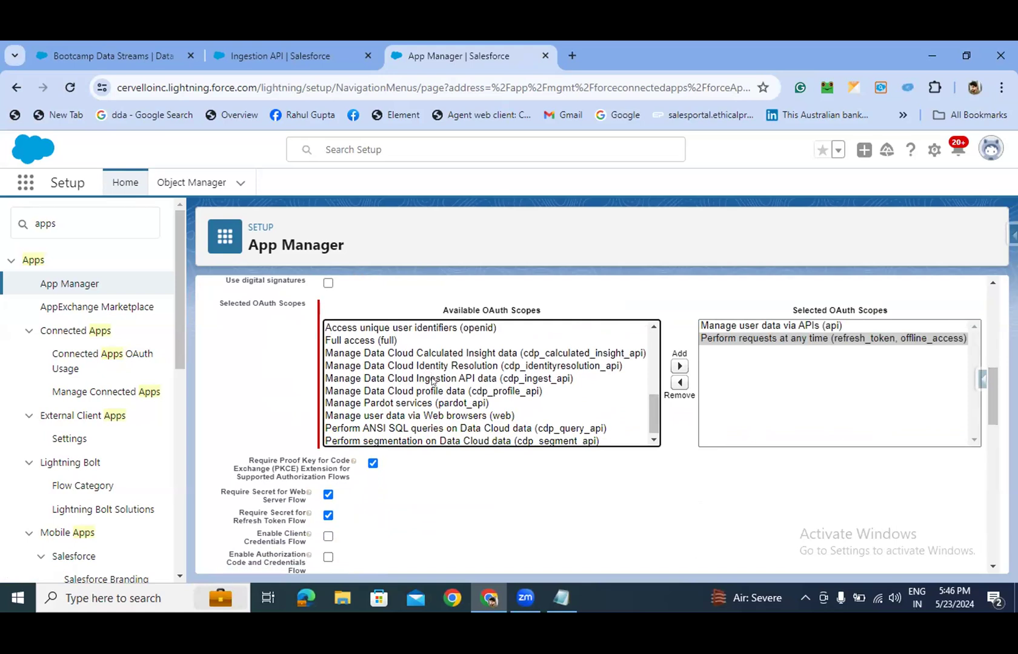
{"action": "left_click", "coordinate": [433, 380]}
{"action": "left_click", "coordinate": [679, 366]}
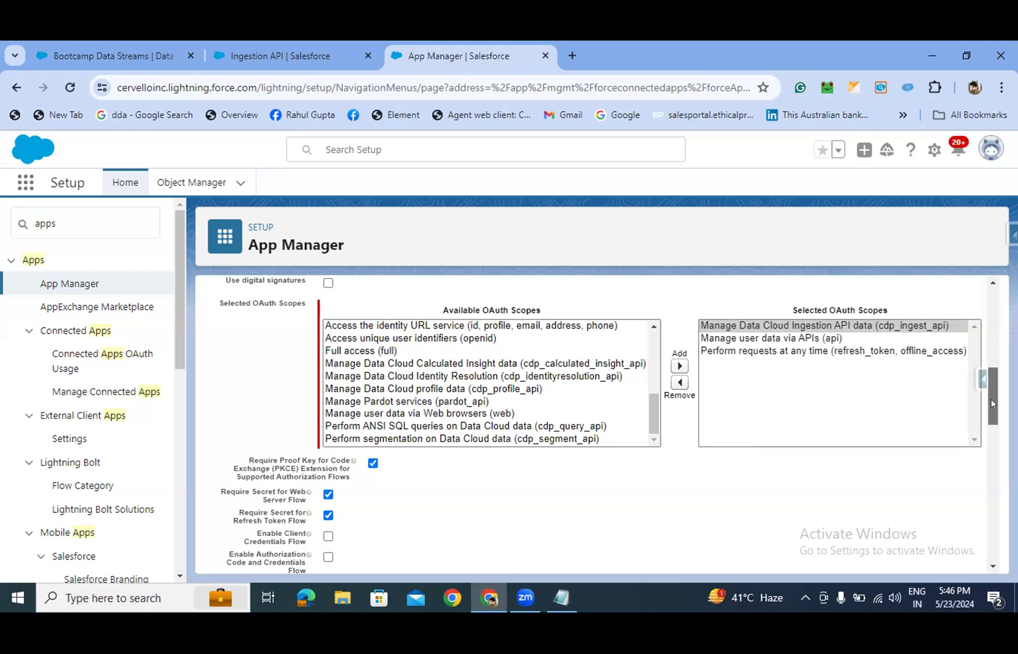
{"action": "left_click_drag", "start_coordinate": [991, 398], "coordinate": [991, 401]}
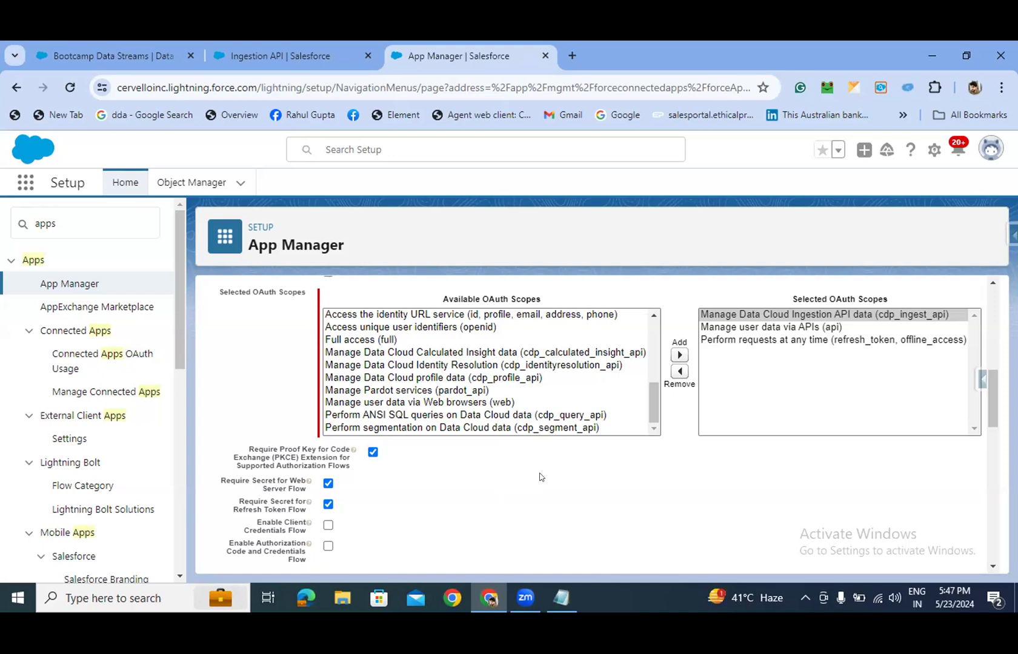
{"action": "scroll", "coordinate": [533, 482], "scroll_direction": "down", "scroll_amount": 2}
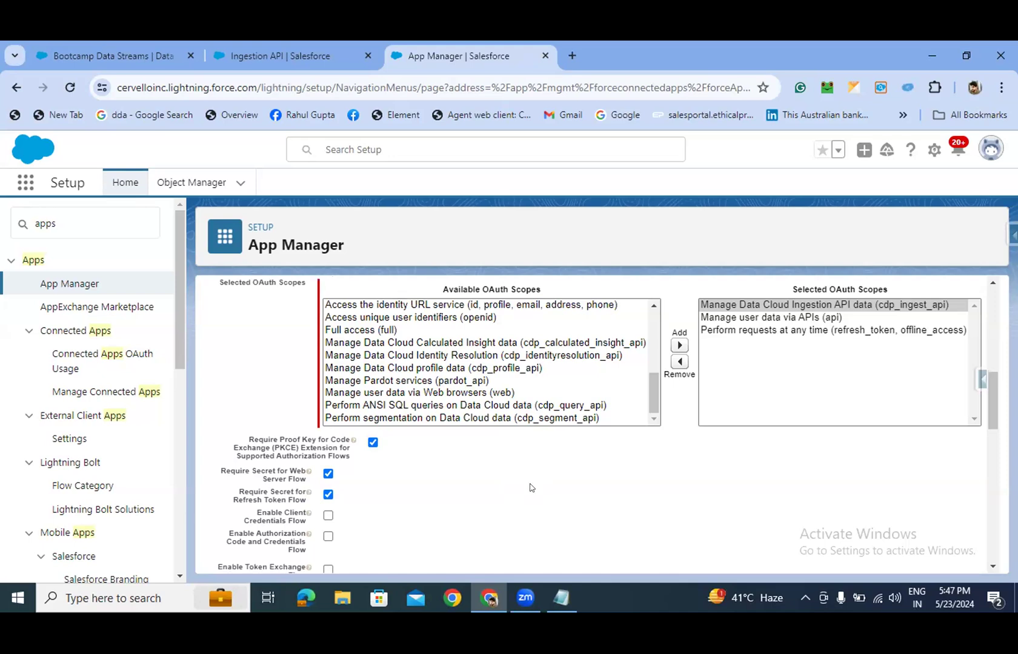
{"action": "left_click", "coordinate": [232, 609]}
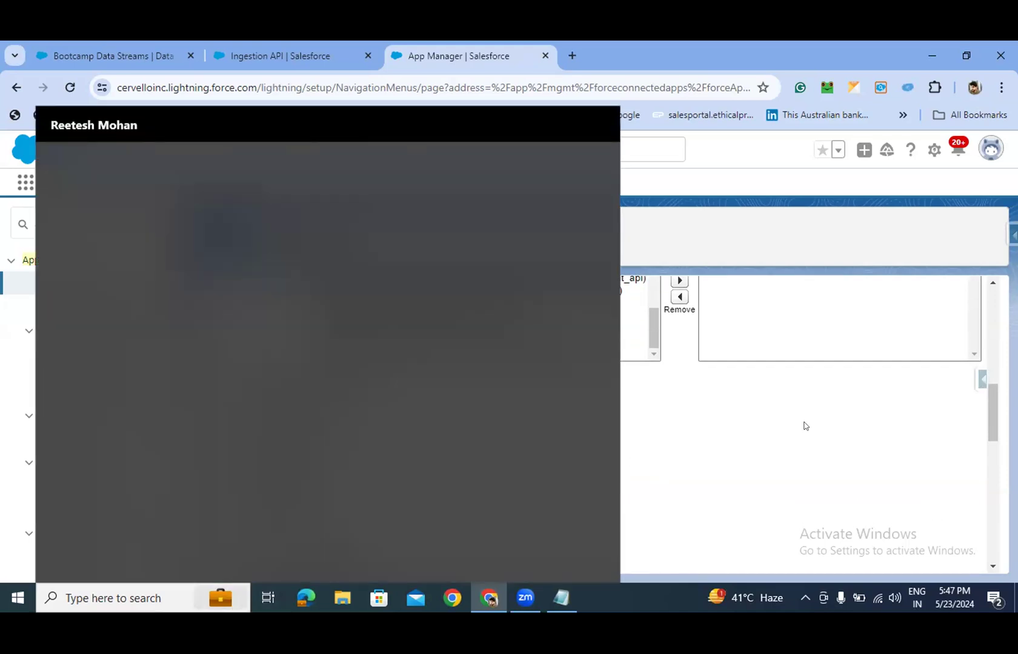
{"action": "left_click", "coordinate": [801, 431]}
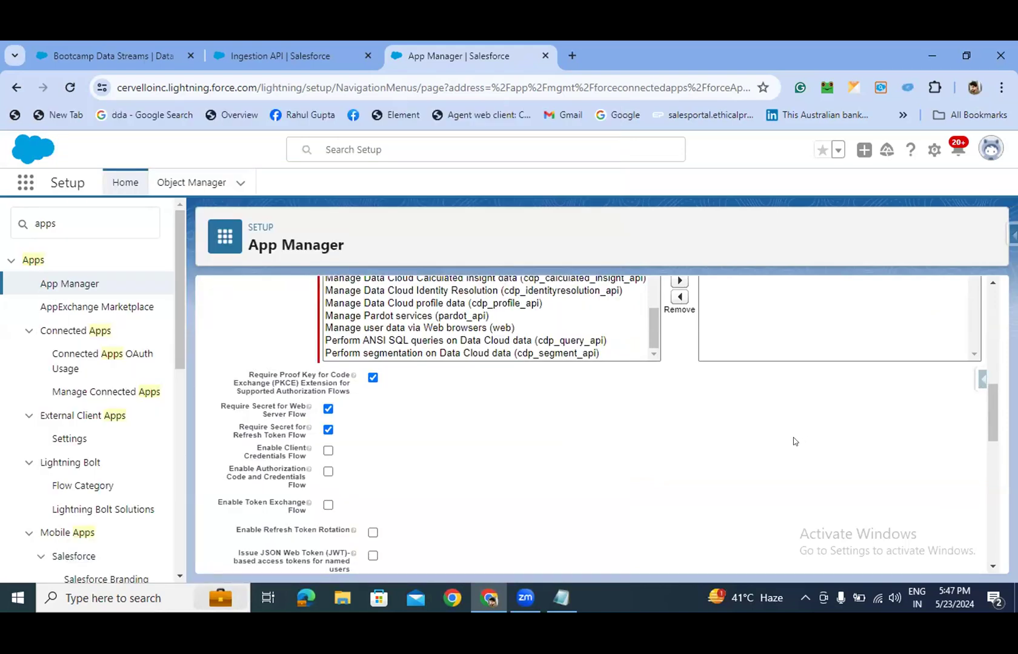
{"action": "scroll", "coordinate": [731, 462], "scroll_direction": "up", "scroll_amount": 1}
{"action": "scroll", "coordinate": [731, 463], "scroll_direction": "up", "scroll_amount": 1}
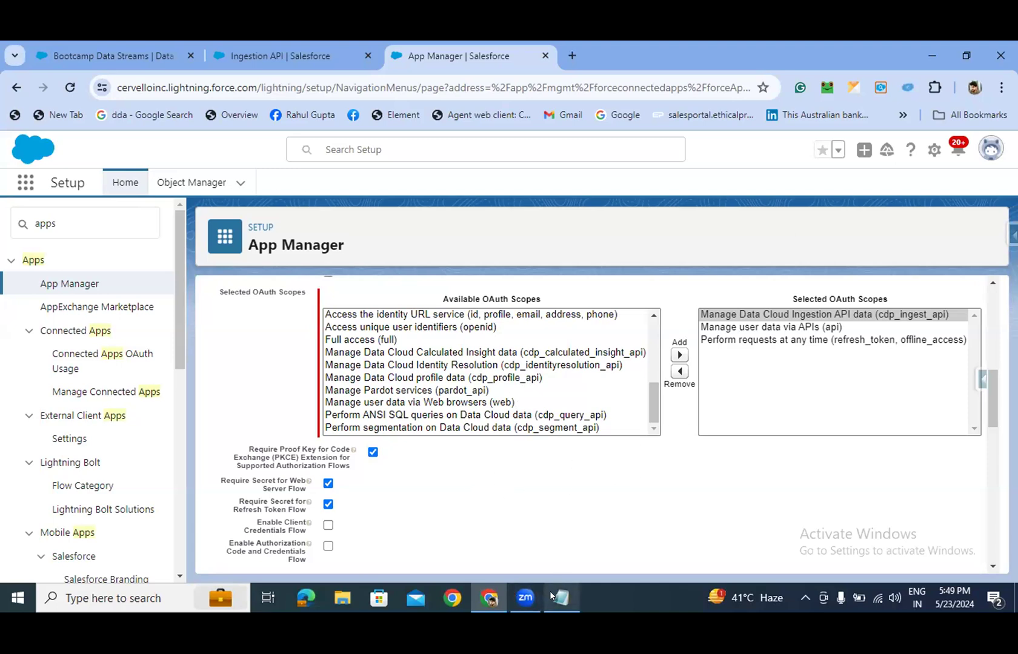
{"action": "mouse_move", "coordinate": [490, 603]}
{"action": "left_click_drag", "start_coordinate": [989, 393], "coordinate": [990, 394]}
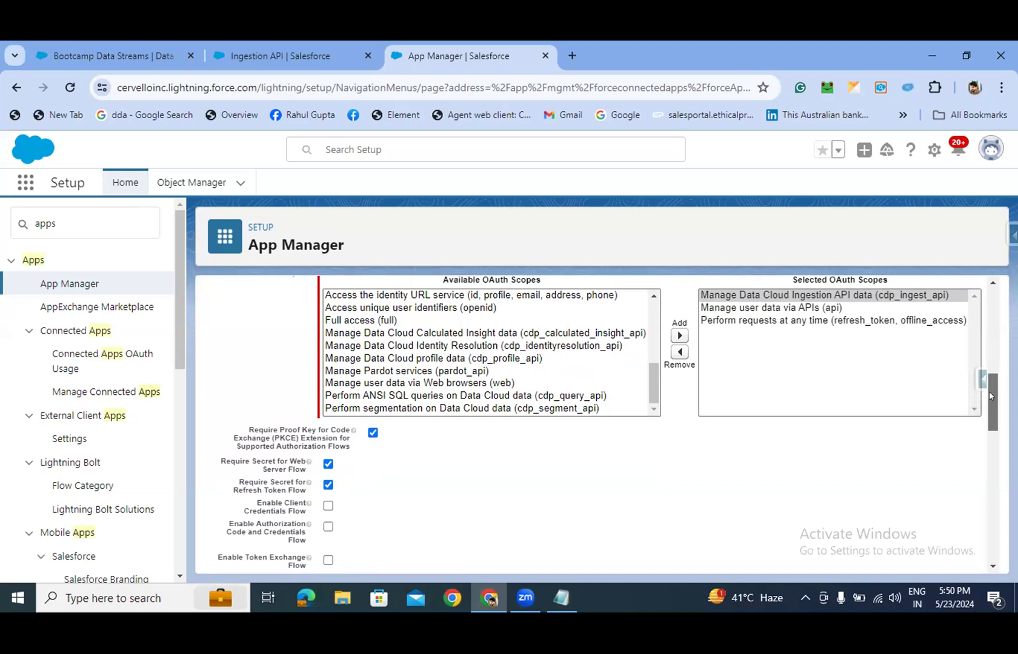
{"action": "left_click_drag", "start_coordinate": [988, 391], "coordinate": [988, 397]}
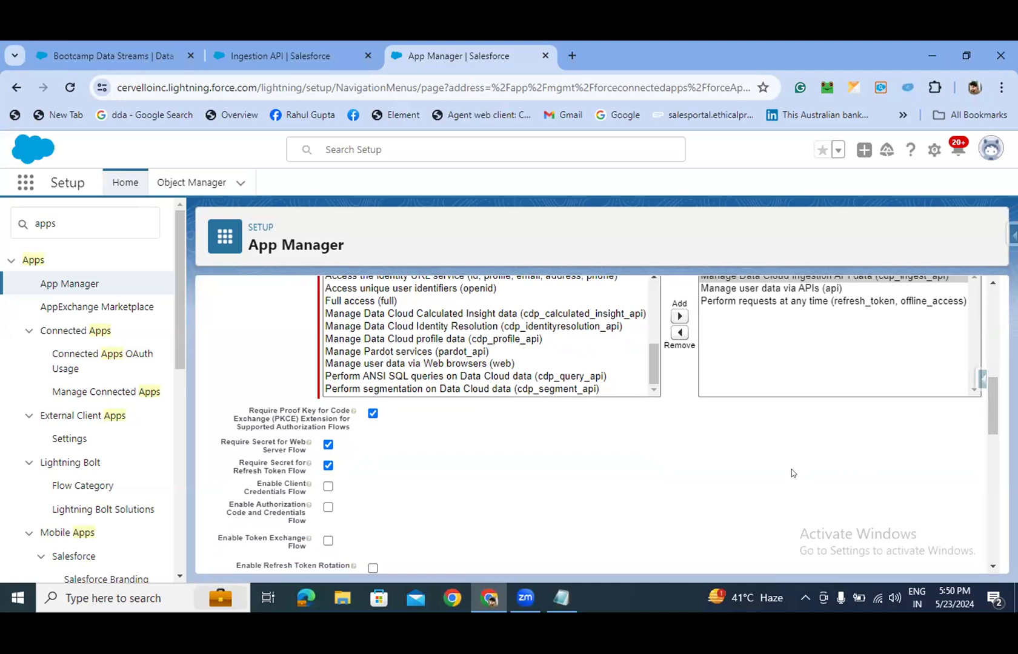
{"action": "left_click", "coordinate": [516, 591]}
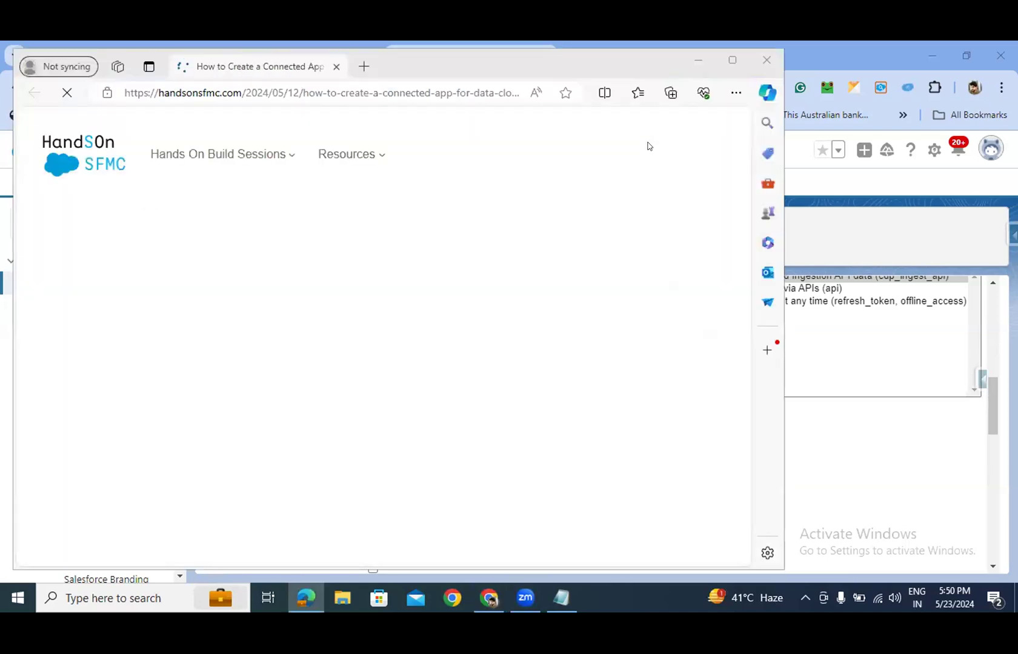
- Scroll through the HandsOn SFMC connected-app article and clear an accidental text selection
{"action": "scroll", "coordinate": [534, 345], "scroll_direction": "down", "scroll_amount": 1}
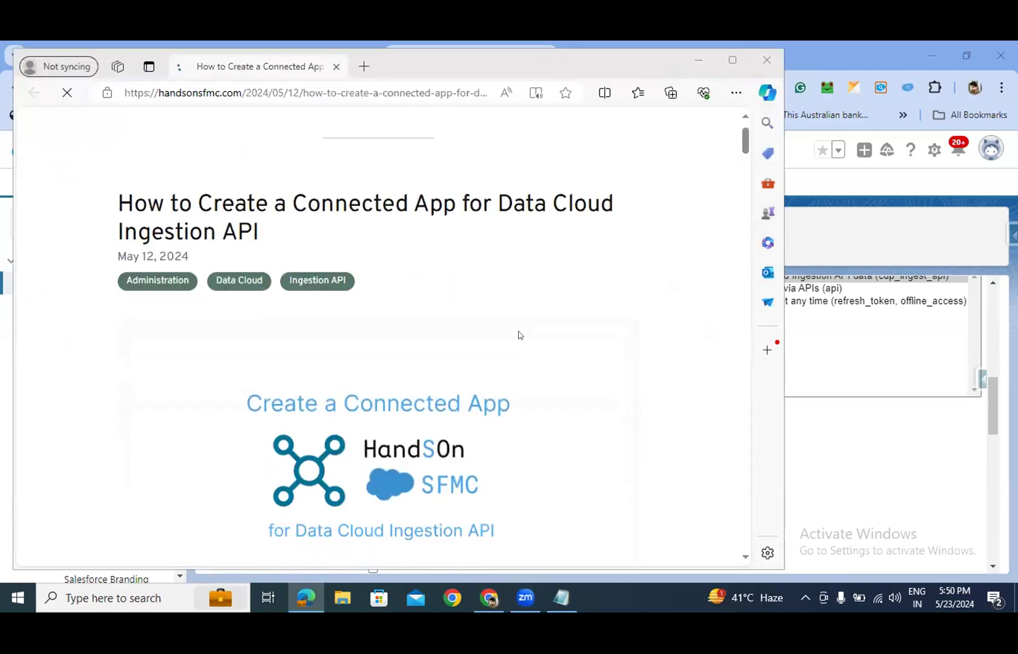
{"action": "scroll", "coordinate": [518, 335], "scroll_direction": "down", "scroll_amount": 1}
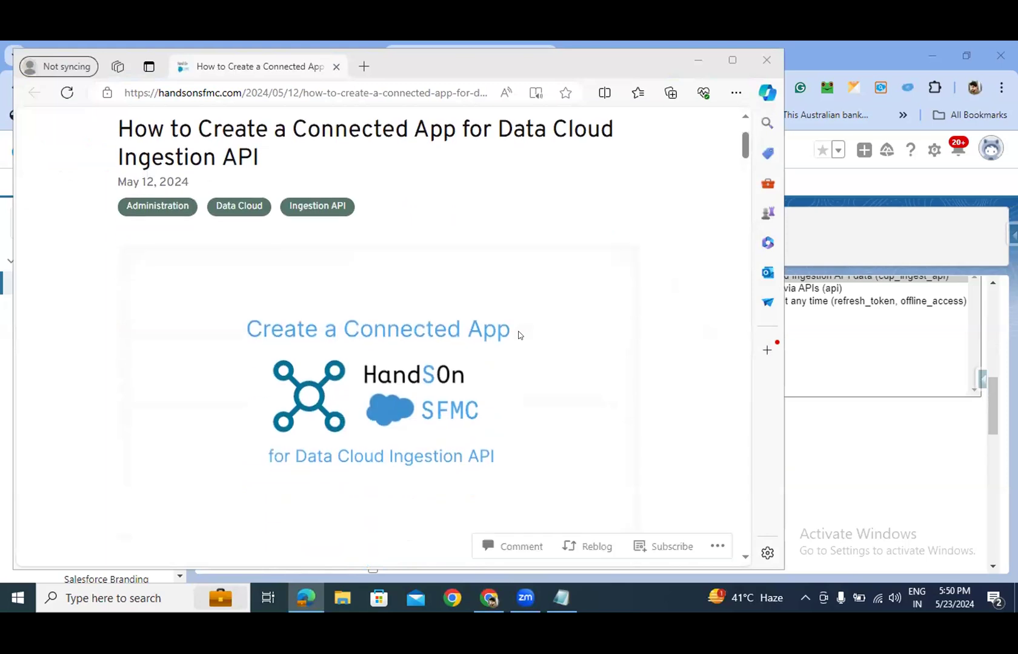
{"action": "scroll", "coordinate": [518, 335], "scroll_direction": "down", "scroll_amount": 2}
{"action": "scroll", "coordinate": [519, 335], "scroll_direction": "down", "scroll_amount": 5}
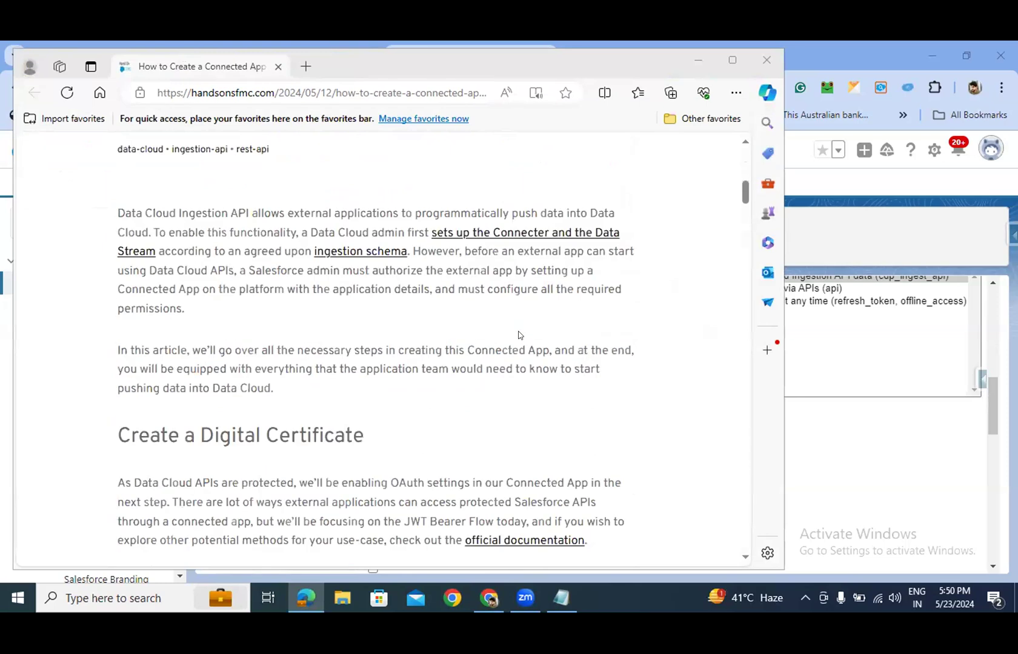
{"action": "scroll", "coordinate": [518, 335], "scroll_direction": "down", "scroll_amount": 4}
{"action": "scroll", "coordinate": [648, 239], "scroll_direction": "up", "scroll_amount": 6}
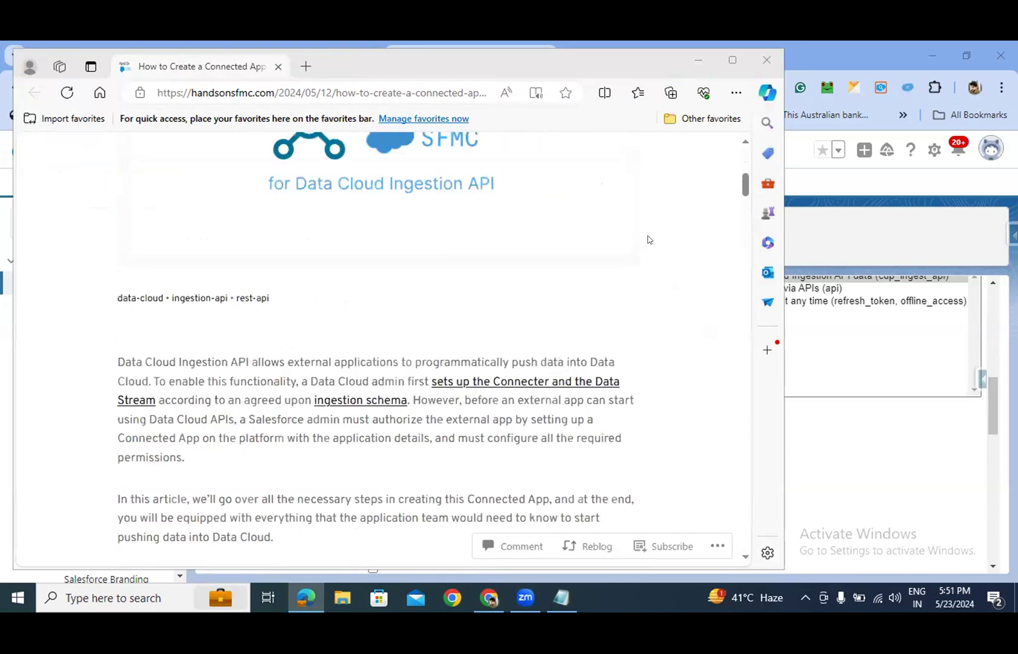
{"action": "scroll", "coordinate": [649, 240], "scroll_direction": "up", "scroll_amount": 5}
{"action": "left_click_drag", "start_coordinate": [634, 251], "coordinate": [601, 181]}
{"action": "left_click", "coordinate": [647, 298]}
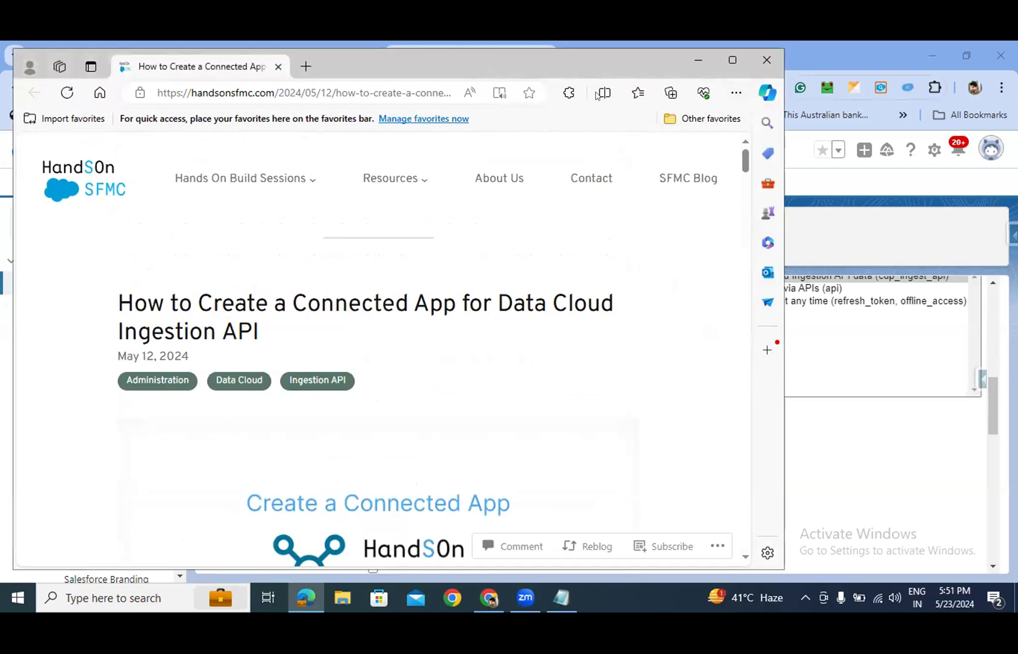
- Open and close the Edge profile menu, then move the article window slightly down
{"action": "left_click", "coordinate": [37, 69]}
{"action": "left_click", "coordinate": [37, 69]}
{"action": "left_click_drag", "start_coordinate": [41, 69], "coordinate": [69, 146]}
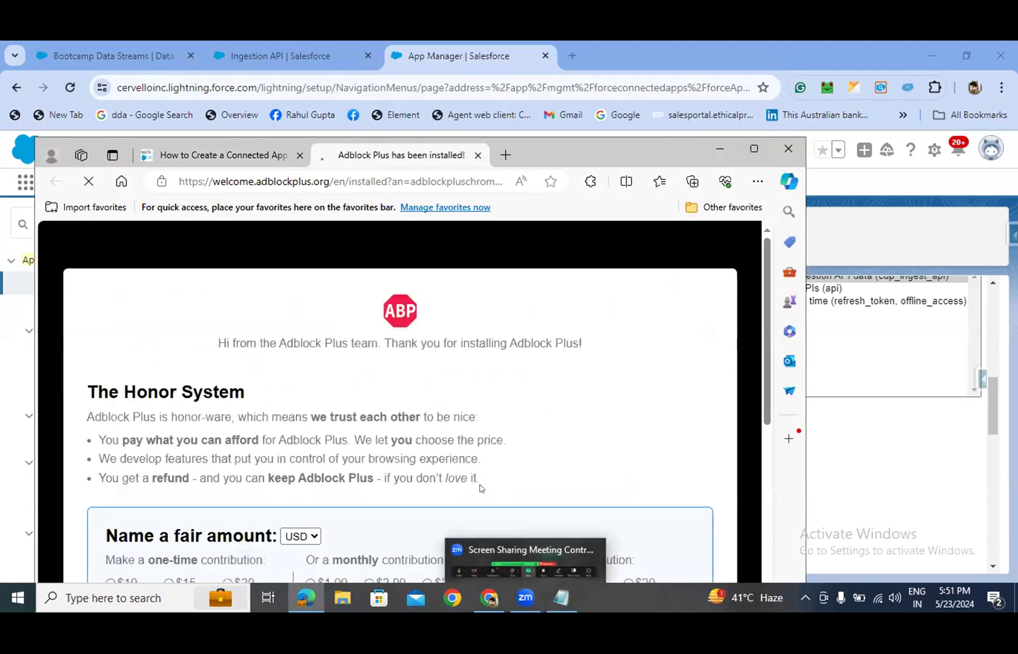
- Maximize the article window, then close the Edge window showing the Adblock Plus welcome page
{"action": "left_click", "coordinate": [754, 148]}
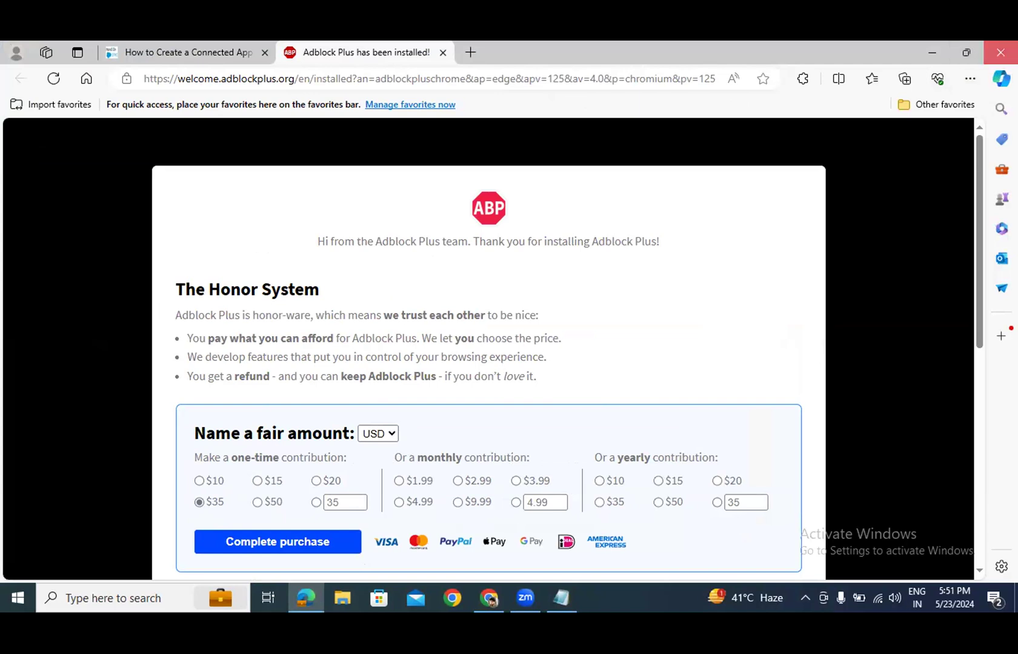
{"action": "left_click", "coordinate": [1000, 52]}
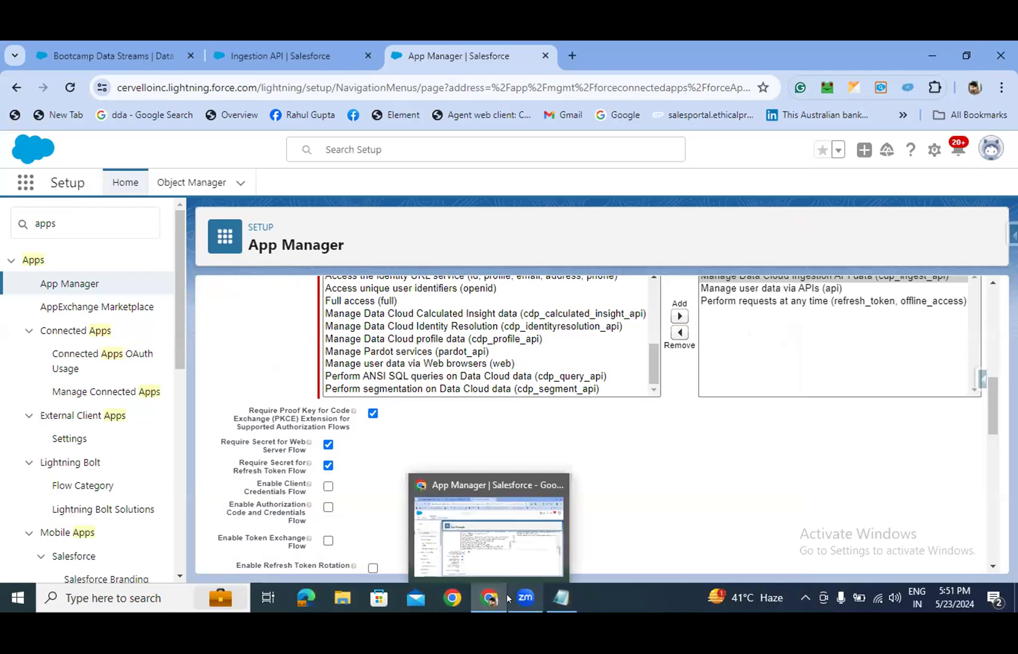
- Switch from Salesforce back to the Edge connected-app tutorial article with Alt+Tab
{"action": "mouse_move", "coordinate": [514, 598]}
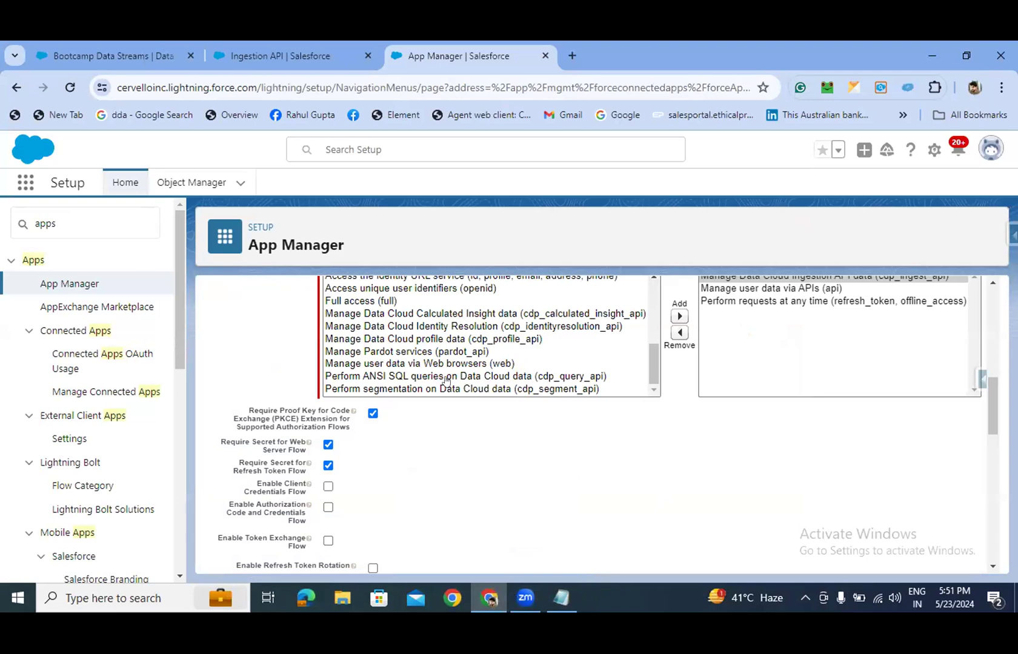
{"action": "key", "text": "alt+Tab"}
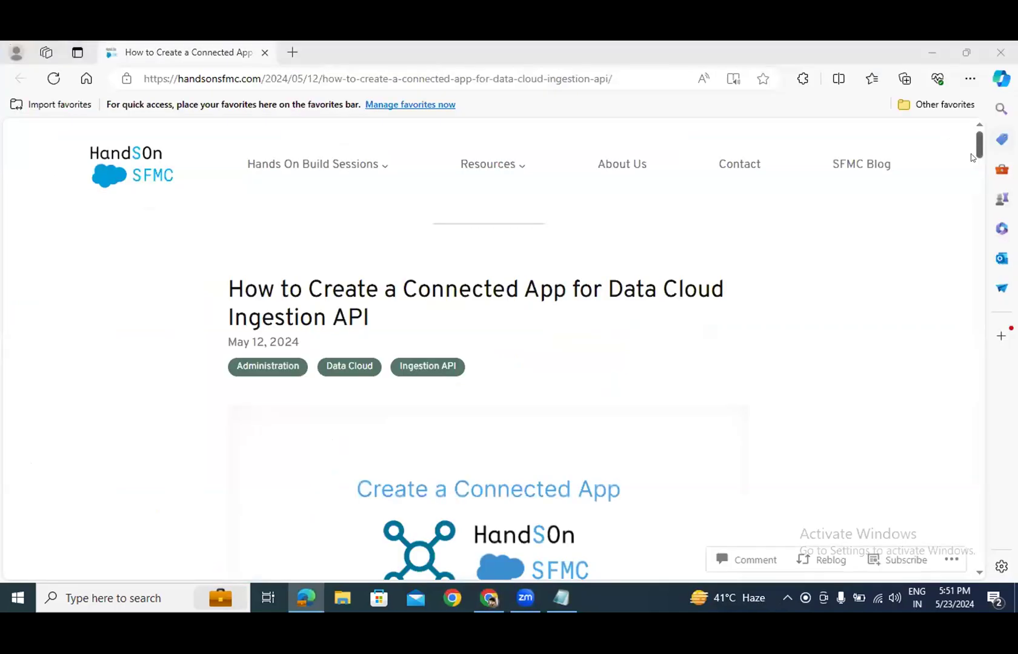
- Scroll the article to the openssl req -x509 certificate command and select its opening words
{"action": "left_click_drag", "start_coordinate": [979, 155], "coordinate": [972, 192]}
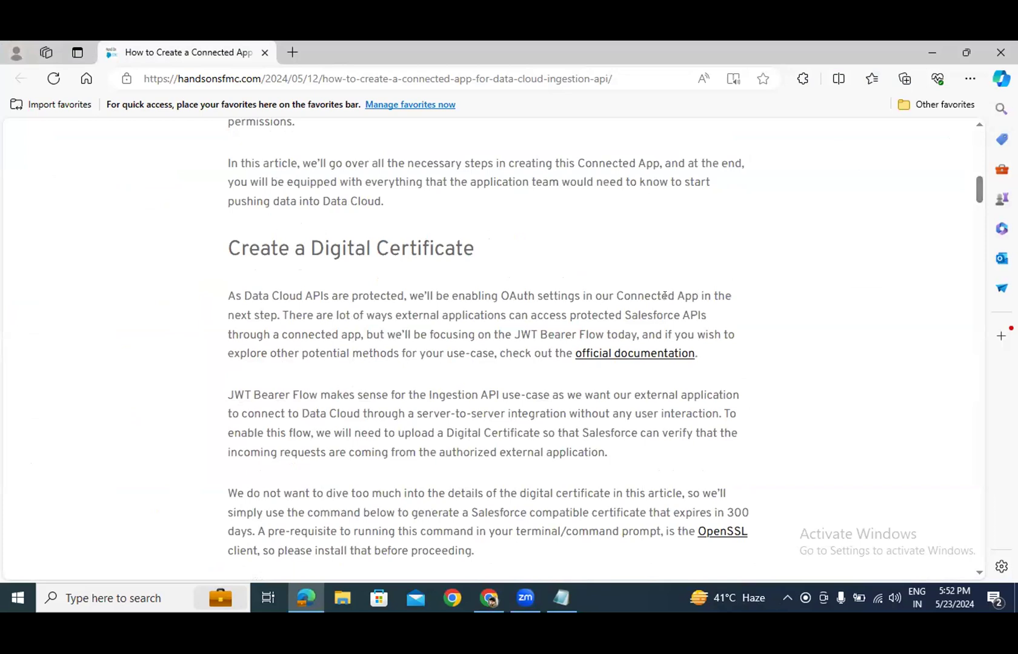
{"action": "scroll", "coordinate": [669, 298], "scroll_direction": "down", "scroll_amount": 1}
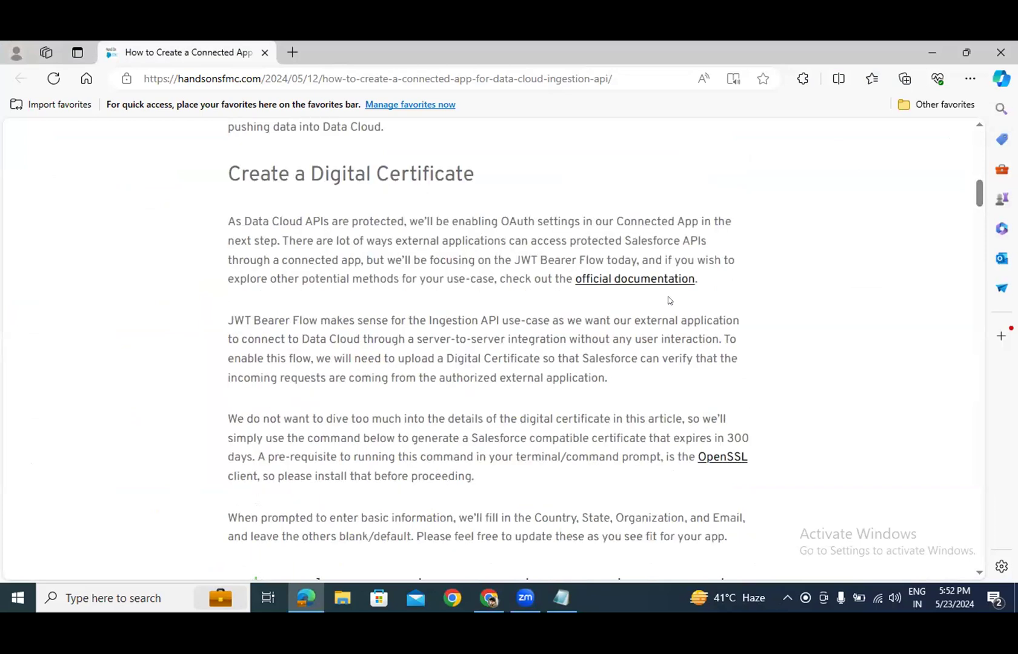
{"action": "scroll", "coordinate": [667, 301], "scroll_direction": "down", "scroll_amount": 5}
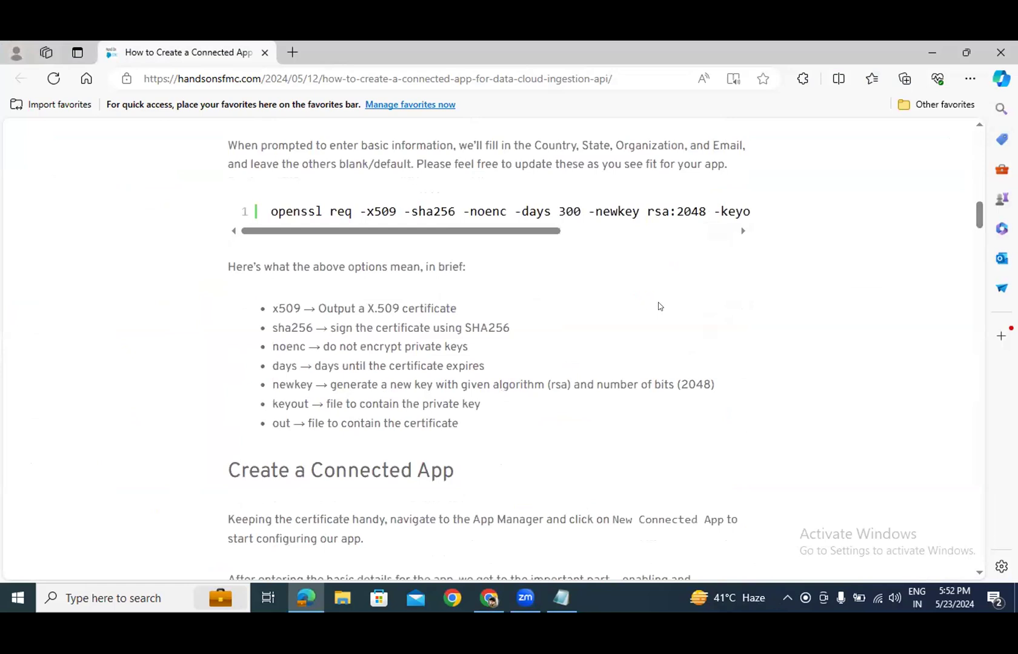
{"action": "mouse_move", "coordinate": [254, 224]}
{"action": "left_mouse_down"}
{"action": "mouse_move", "coordinate": [288, 238]}
{"action": "mouse_move", "coordinate": [257, 234]}
{"action": "left_mouse_up"}
{"action": "left_click_drag", "start_coordinate": [268, 204], "coordinate": [402, 212]}
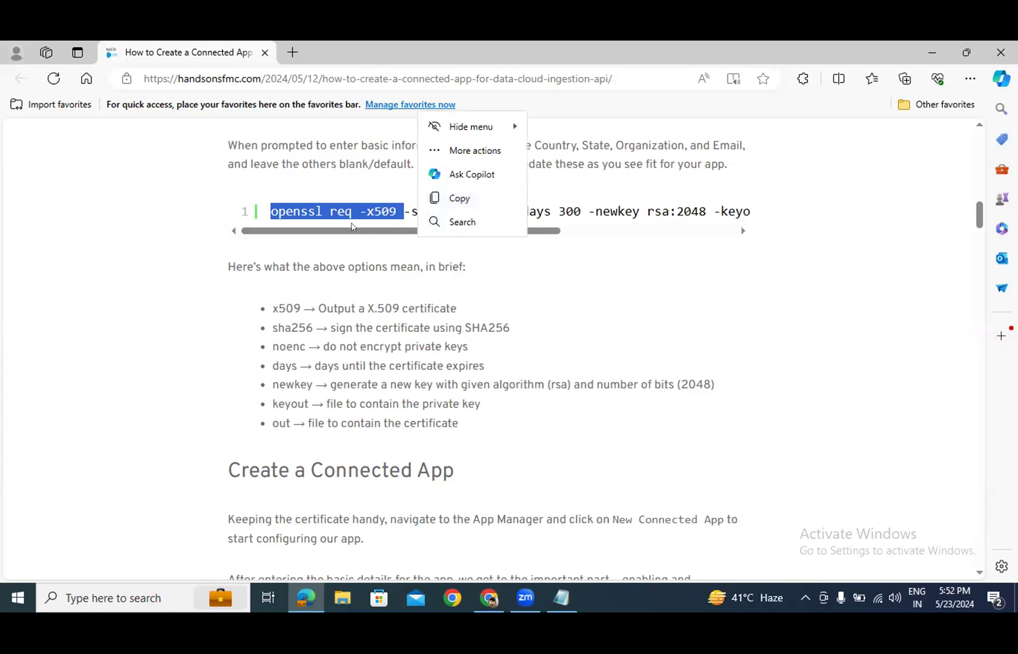
{"action": "left_click", "coordinate": [348, 247]}
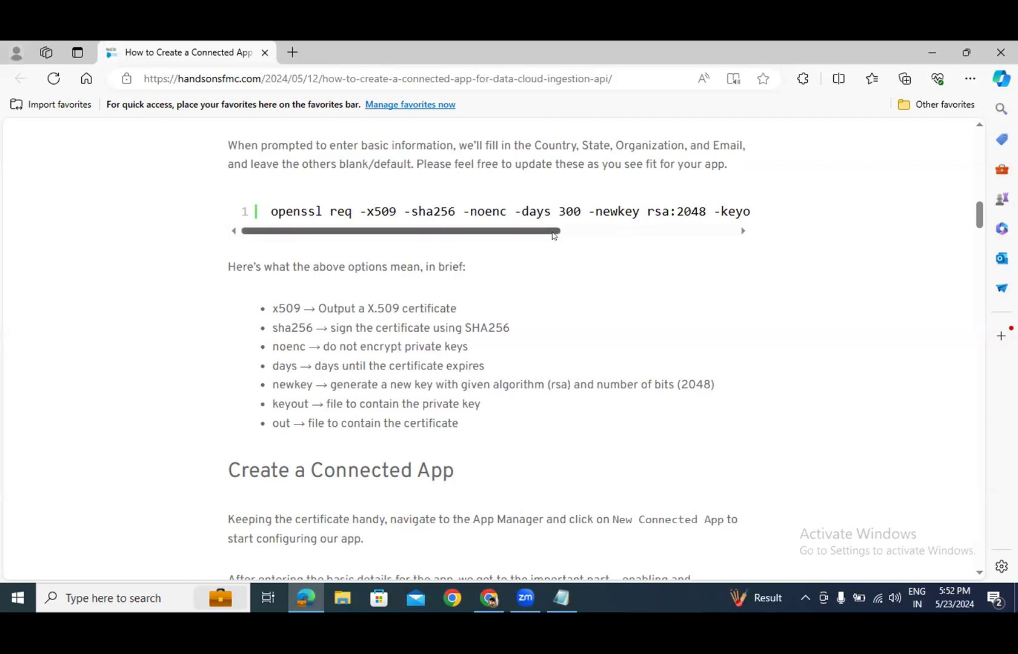
{"action": "mouse_move", "coordinate": [552, 236]}
{"action": "left_mouse_down"}
{"action": "mouse_move", "coordinate": [598, 237]}
{"action": "mouse_move", "coordinate": [556, 236]}
{"action": "left_mouse_up"}
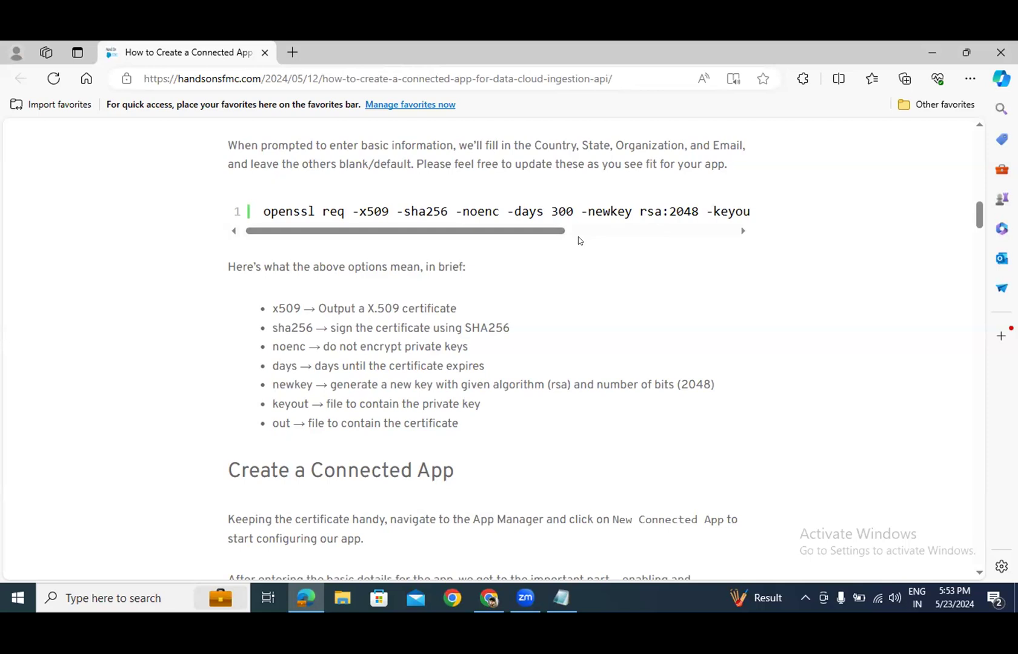
{"action": "left_click_drag", "start_coordinate": [544, 234], "coordinate": [561, 235]}
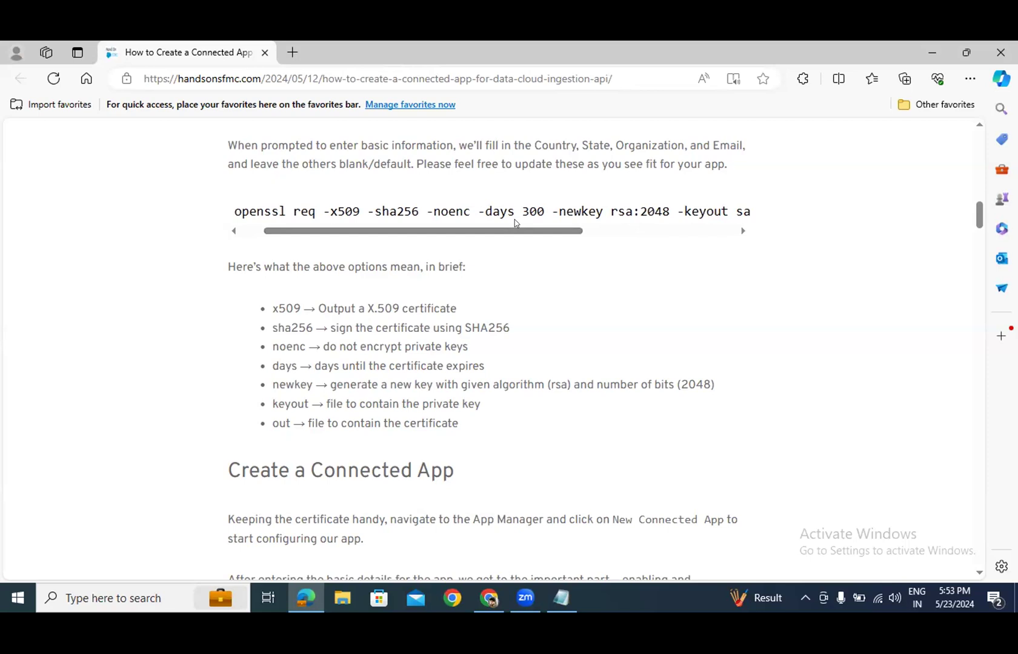
{"action": "left_click_drag", "start_coordinate": [509, 233], "coordinate": [492, 237]}
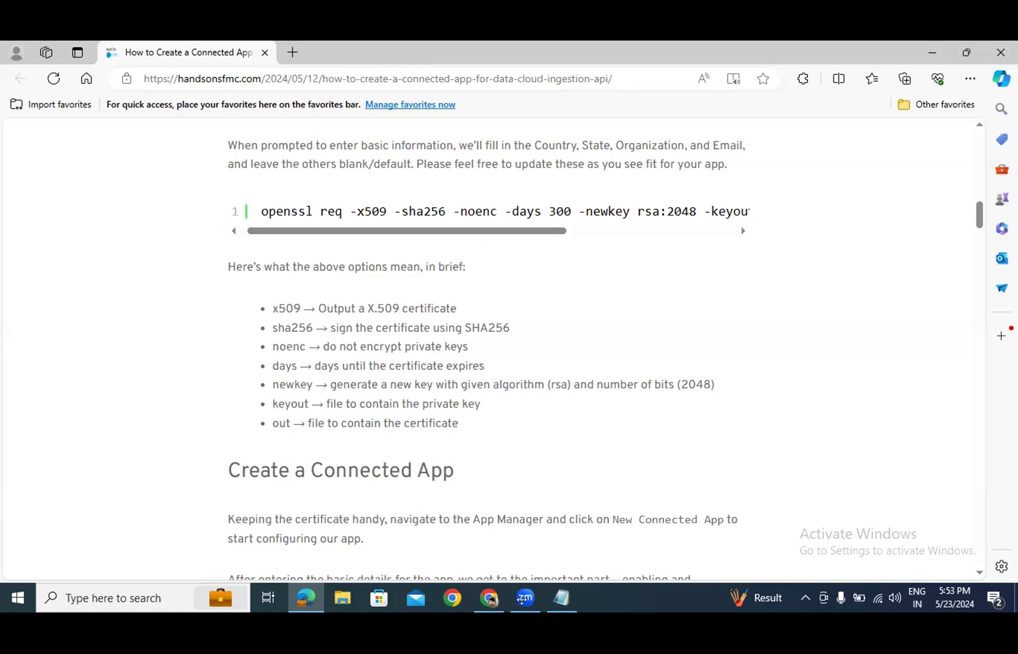
{"action": "mouse_move", "coordinate": [525, 603]}
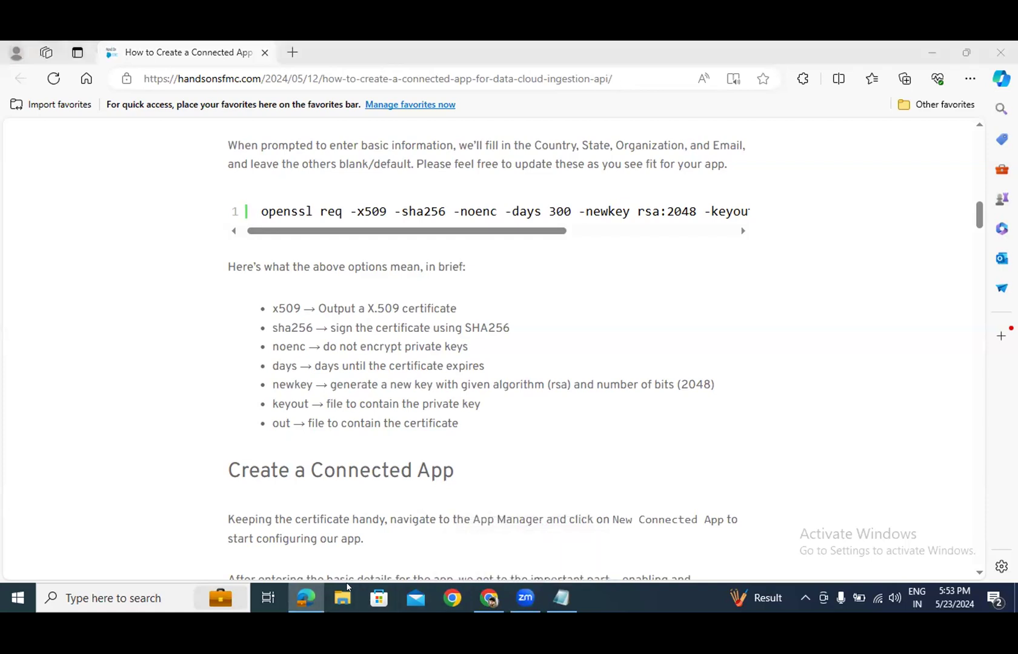
{"action": "left_click", "coordinate": [217, 442]}
- Search the taskbar for 's' to find the Snipping Tool, then dismiss the search results
{"action": "left_click", "coordinate": [177, 588]}
{"action": "type", "text": "s"}
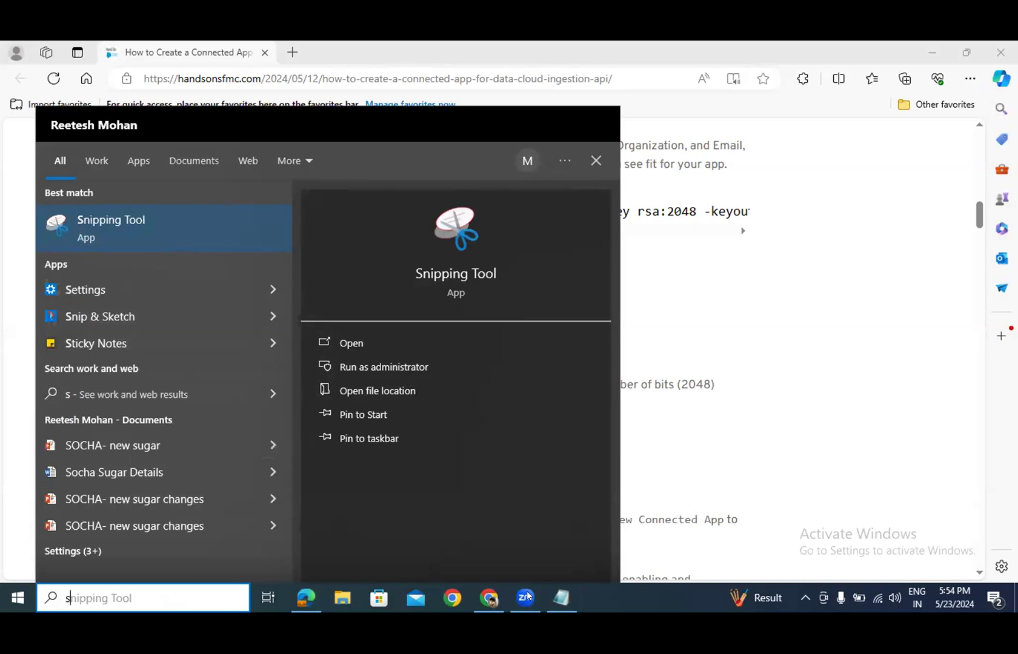
{"action": "left_click", "coordinate": [773, 427]}
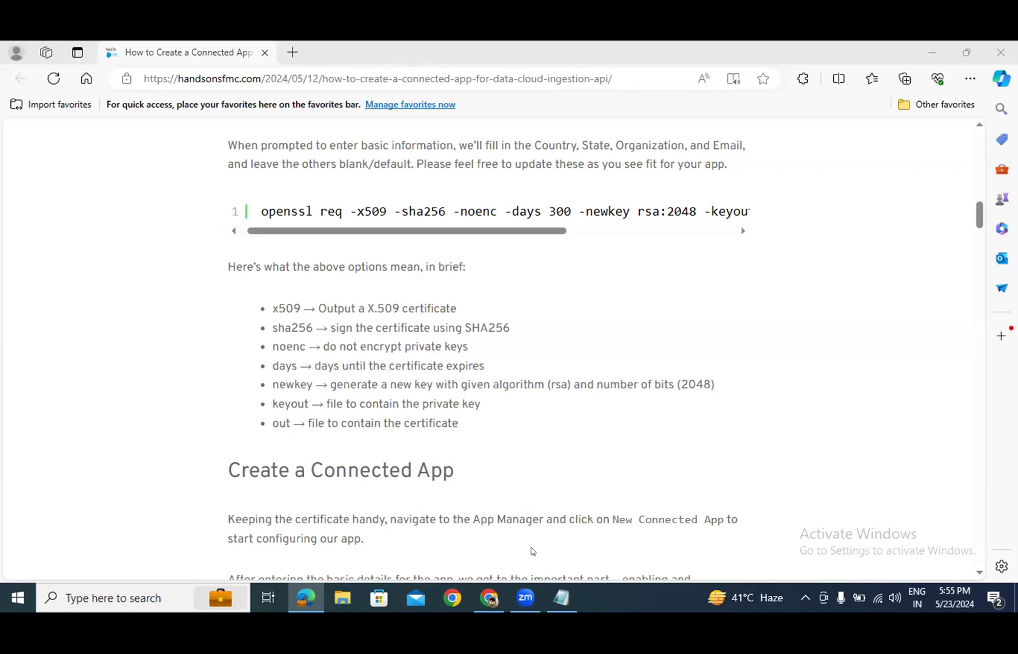
- Refocus the article, then bring Chrome's Salesforce App Manager window to the front
{"action": "mouse_move", "coordinate": [520, 600]}
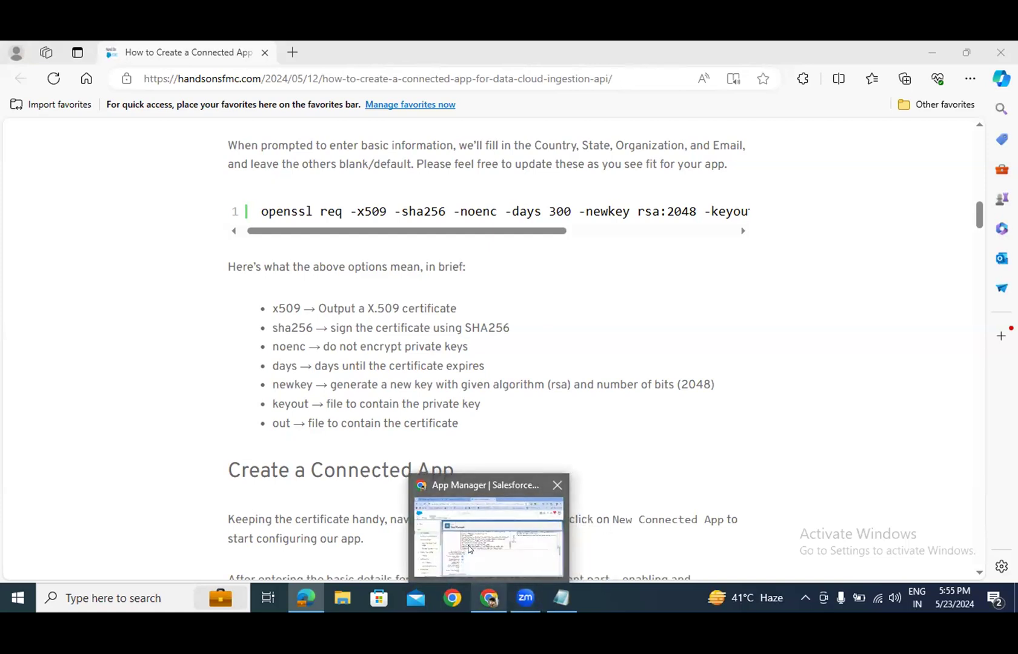
{"action": "left_click", "coordinate": [709, 441]}
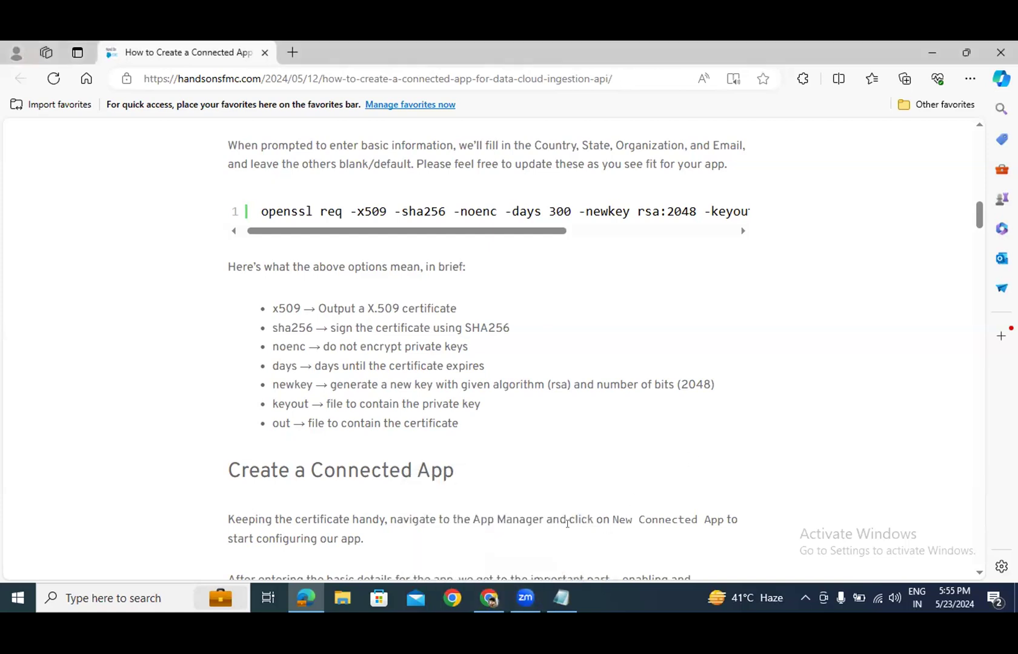
{"action": "left_click", "coordinate": [490, 585]}
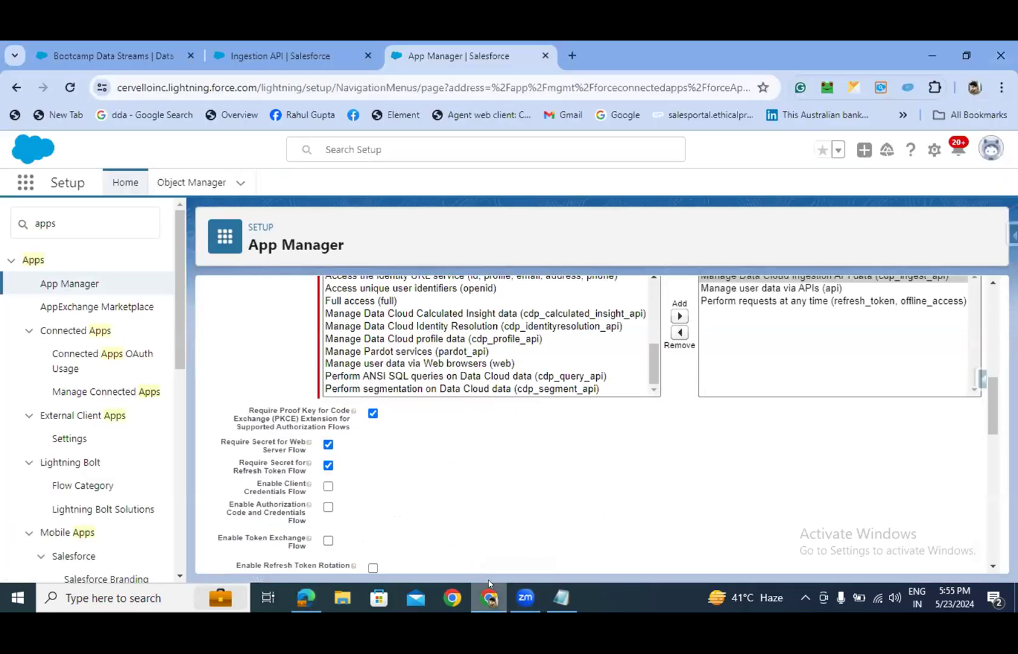
- Search 'gmail' in a new Chrome tab and open the Gmail inbox
{"action": "left_click", "coordinate": [972, 51]}
{"action": "left_click", "coordinate": [614, 164]}
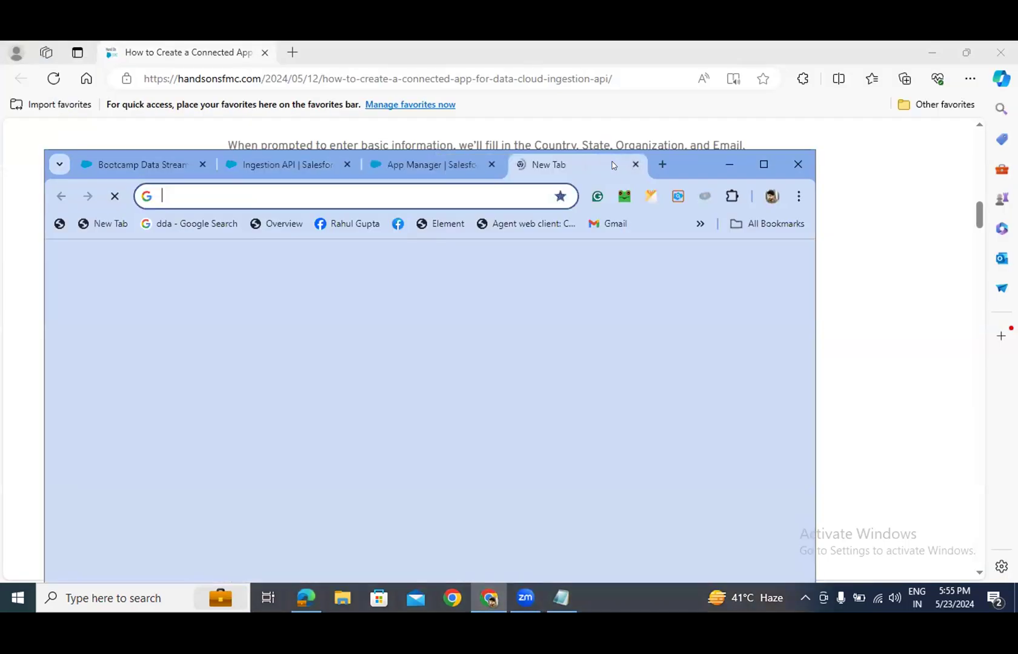
{"action": "type", "text": "gmail"}
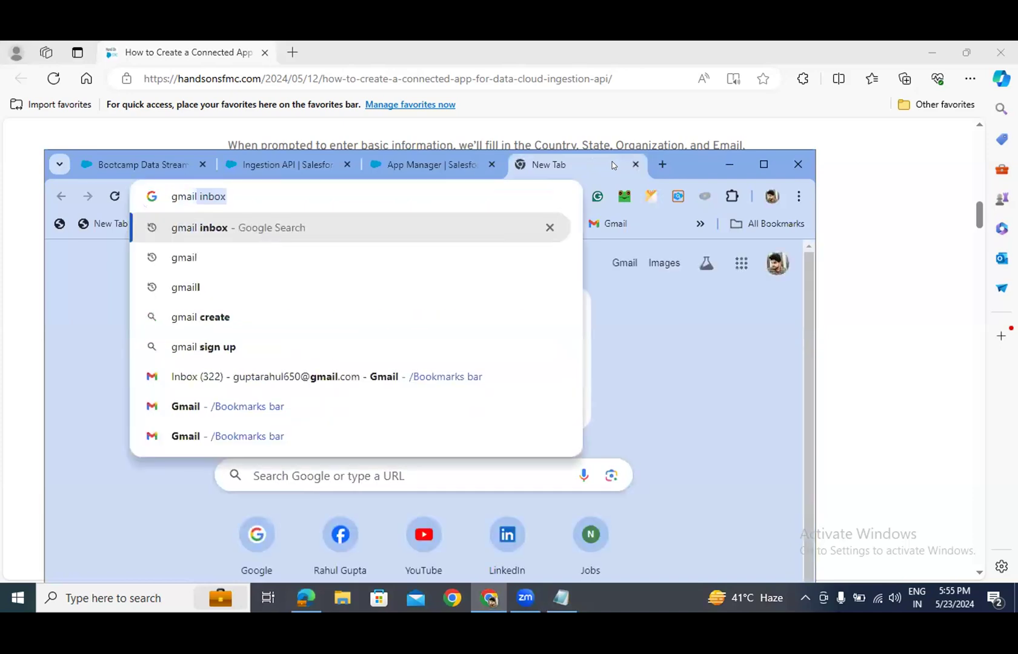
{"action": "key", "text": "Return"}
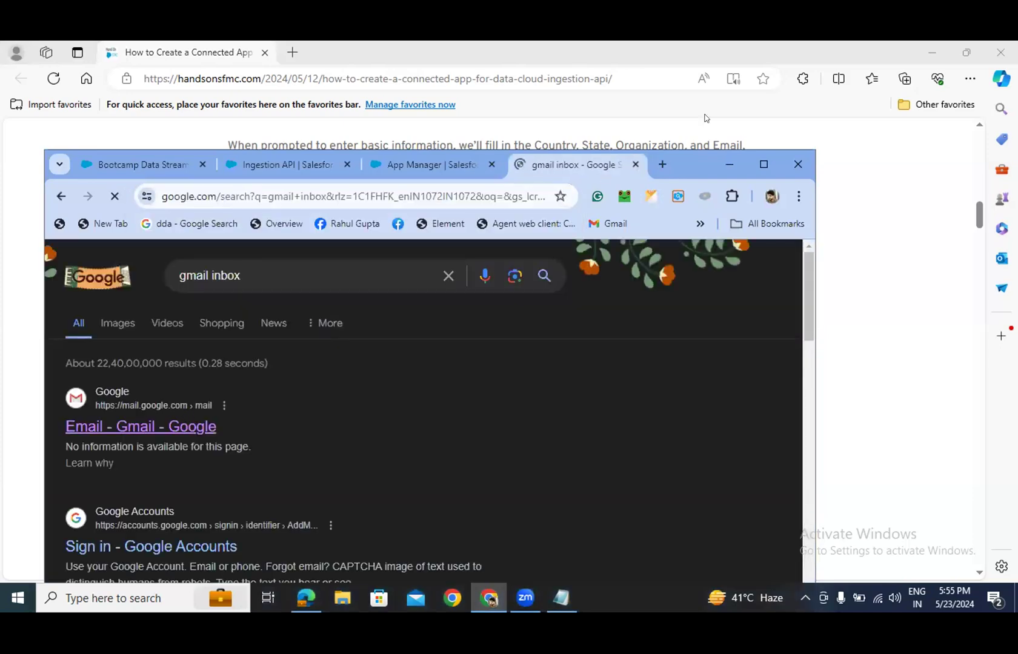
{"action": "left_click", "coordinate": [764, 164]}
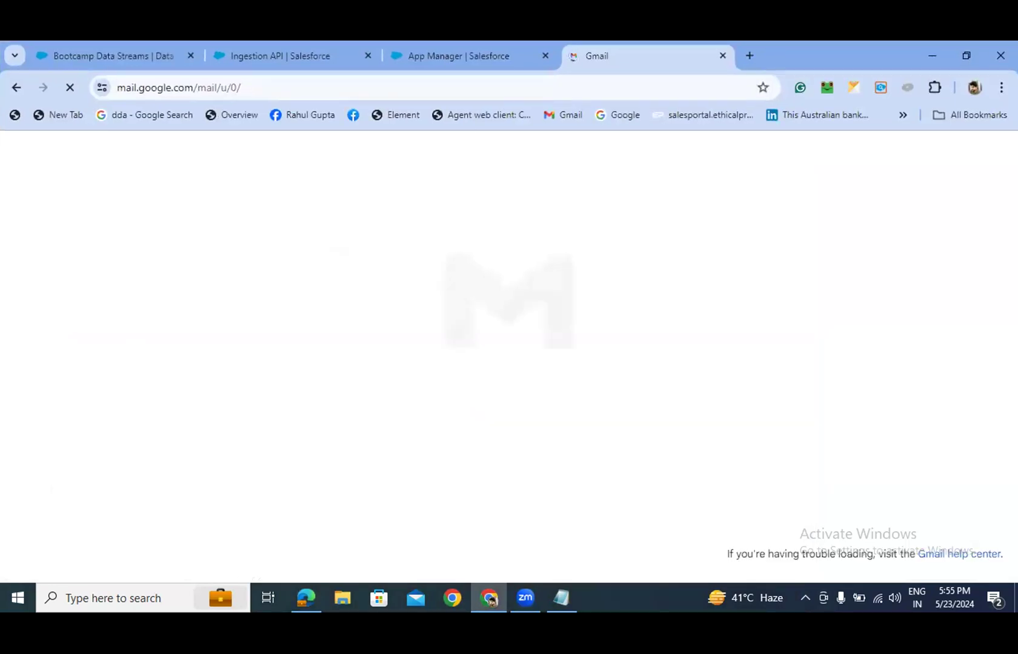
- Visit the Bootcamp Data Streams Salesforce tab and resize Chrome to fill the screen
{"action": "left_click", "coordinate": [74, 49]}
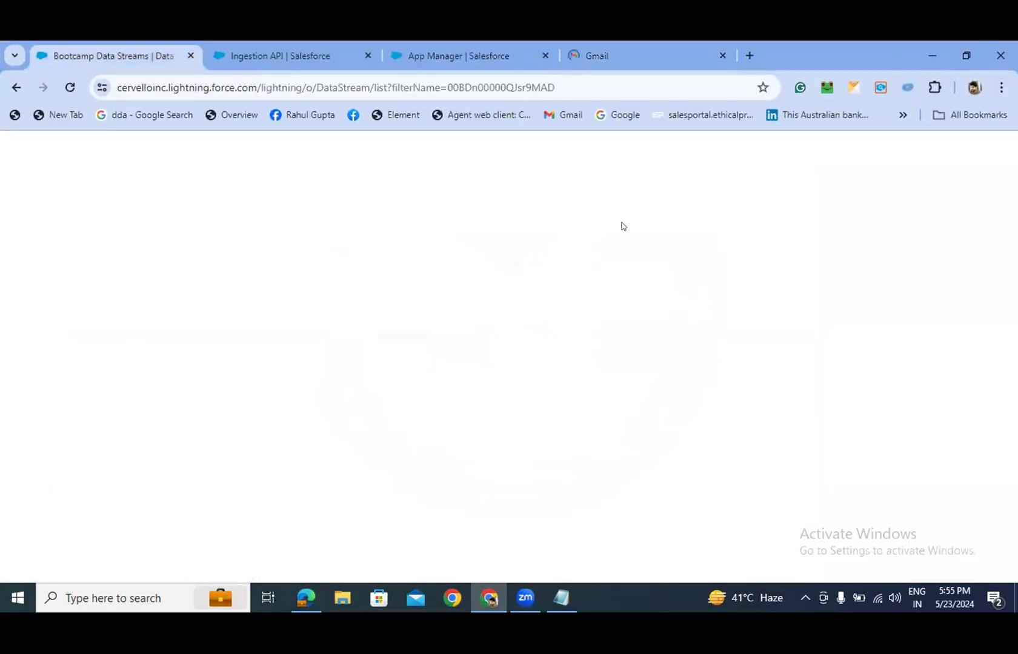
{"action": "left_click", "coordinate": [966, 56]}
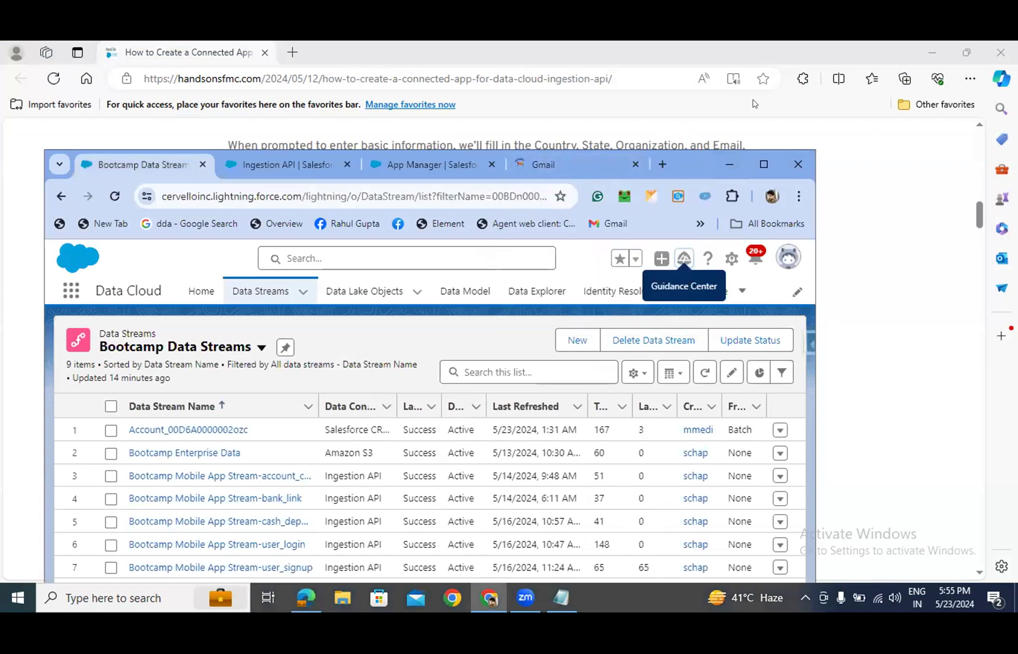
{"action": "left_click", "coordinate": [760, 162]}
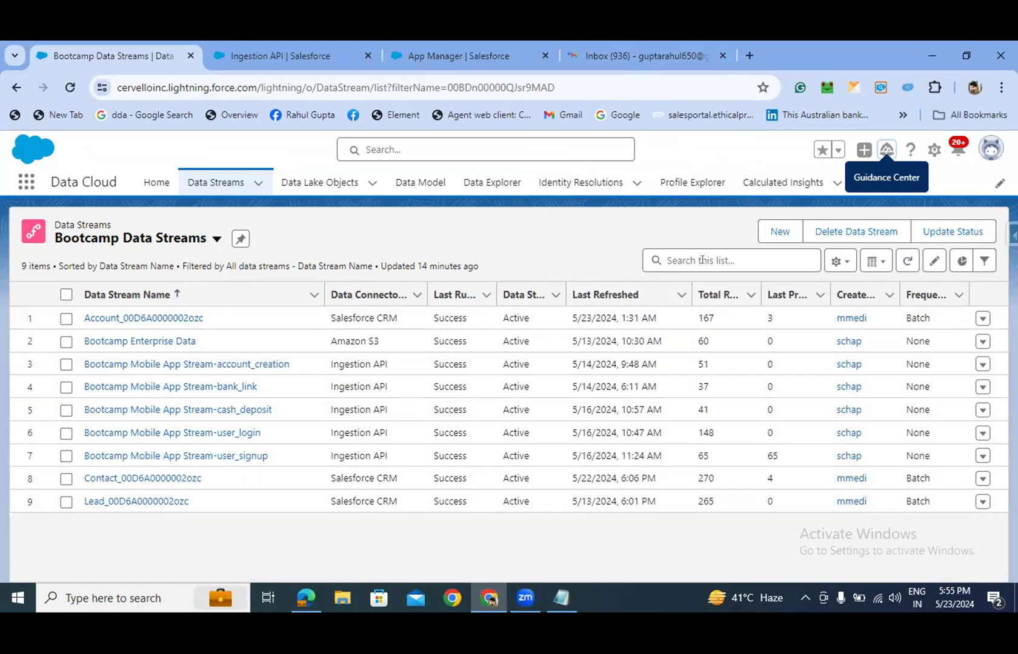
- Browse Gmail's Updates, Social and Promotions categories and open the Zomato email
{"action": "left_click", "coordinate": [615, 56]}
{"action": "left_click", "coordinate": [640, 245]}
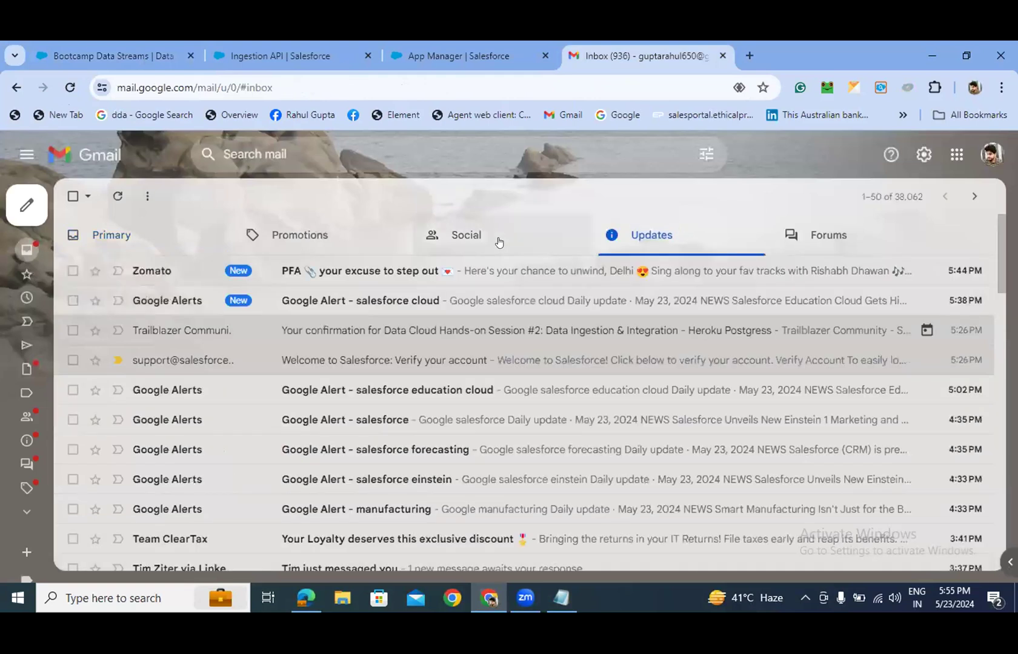
{"action": "left_click", "coordinate": [485, 241]}
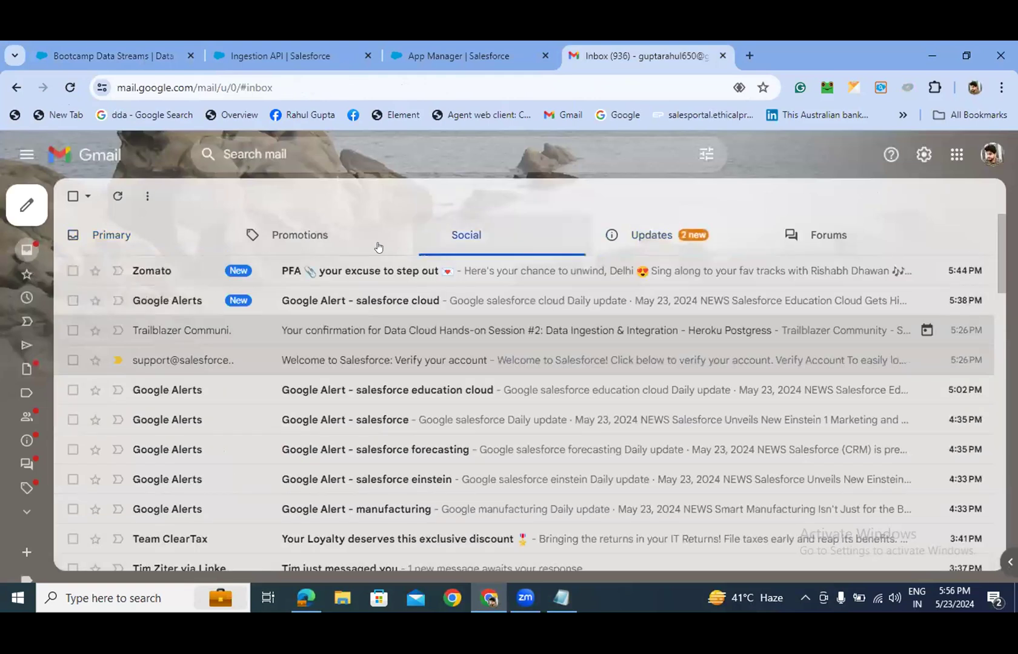
{"action": "left_click", "coordinate": [378, 247]}
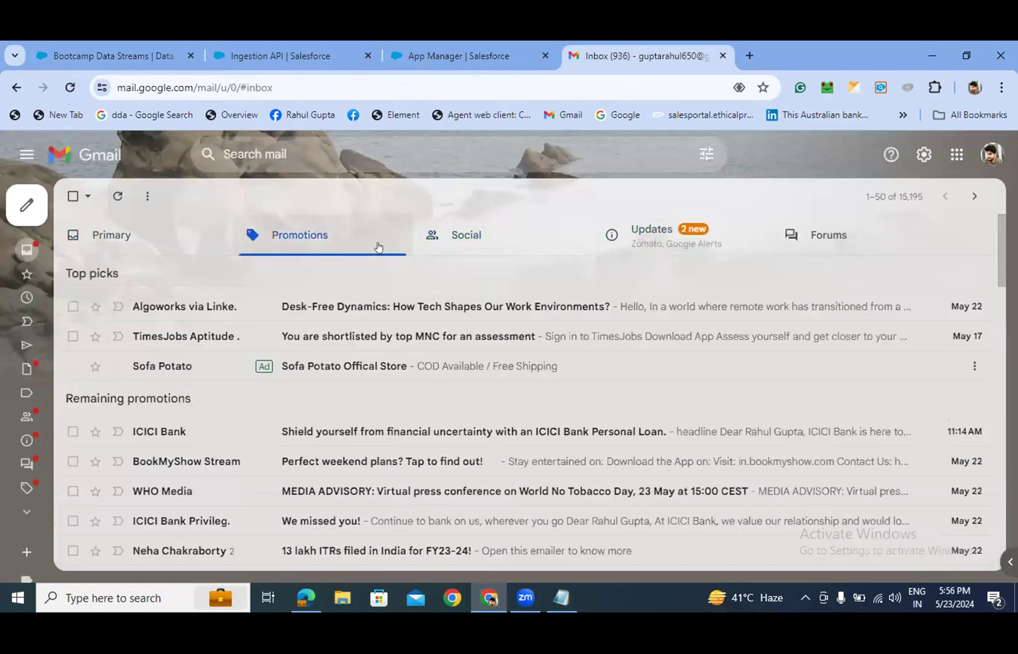
{"action": "left_click", "coordinate": [635, 249]}
{"action": "left_click", "coordinate": [466, 274]}
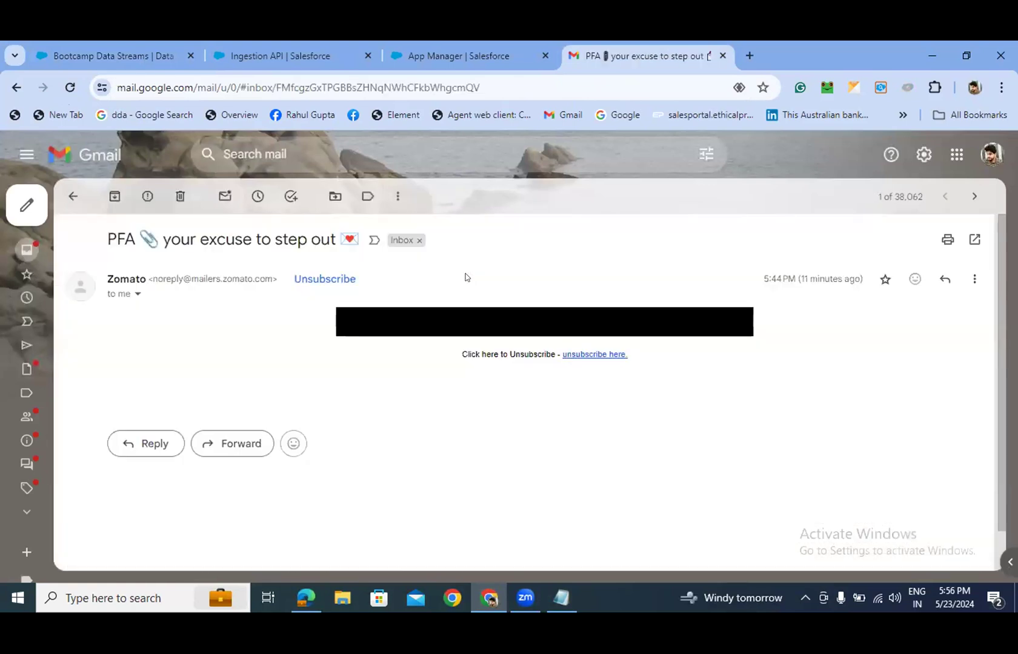
- Start a new email, return to the inbox, then switch to the Ingestion API Salesforce tab
{"action": "left_click", "coordinate": [75, 194]}
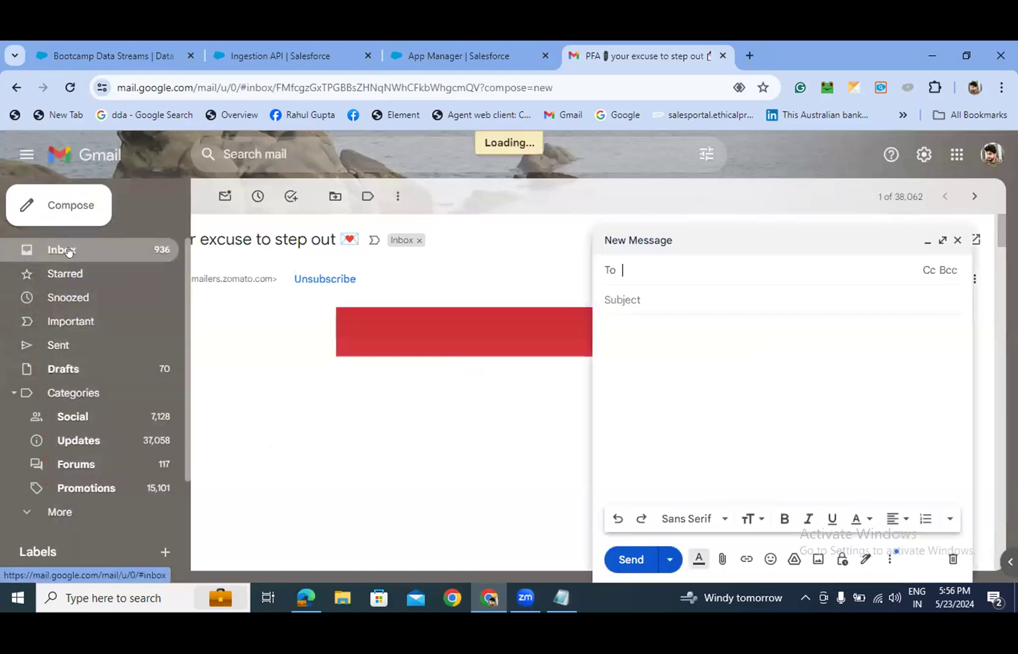
{"action": "left_click", "coordinate": [68, 251]}
{"action": "left_click", "coordinate": [321, 57]}
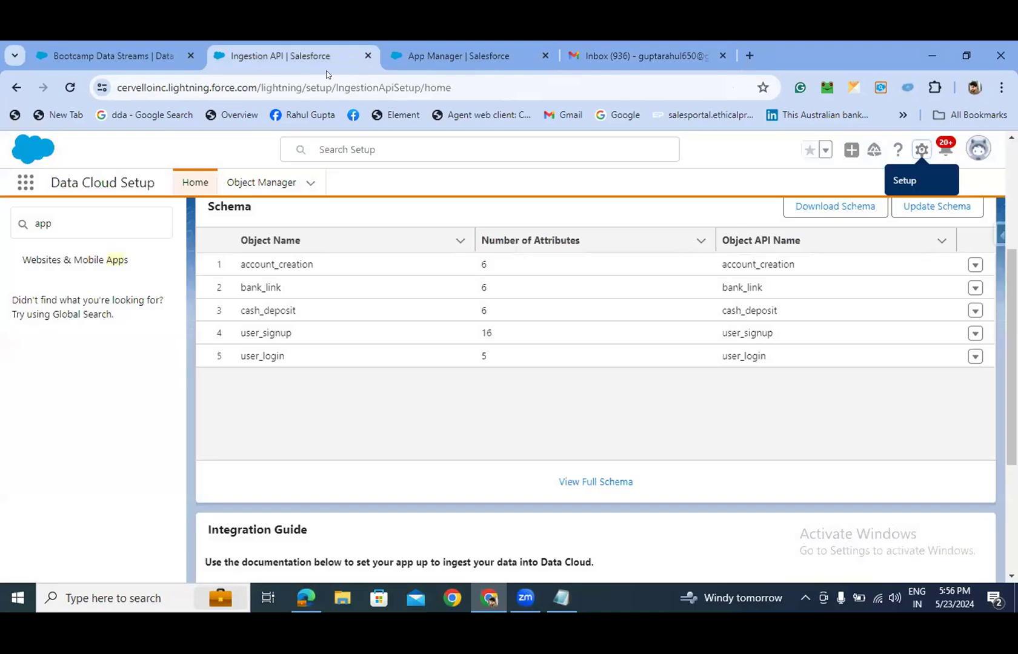
- Duplicate the App Manager tab and switch to the duplicated Setup page
{"action": "right_click", "coordinate": [454, 53]}
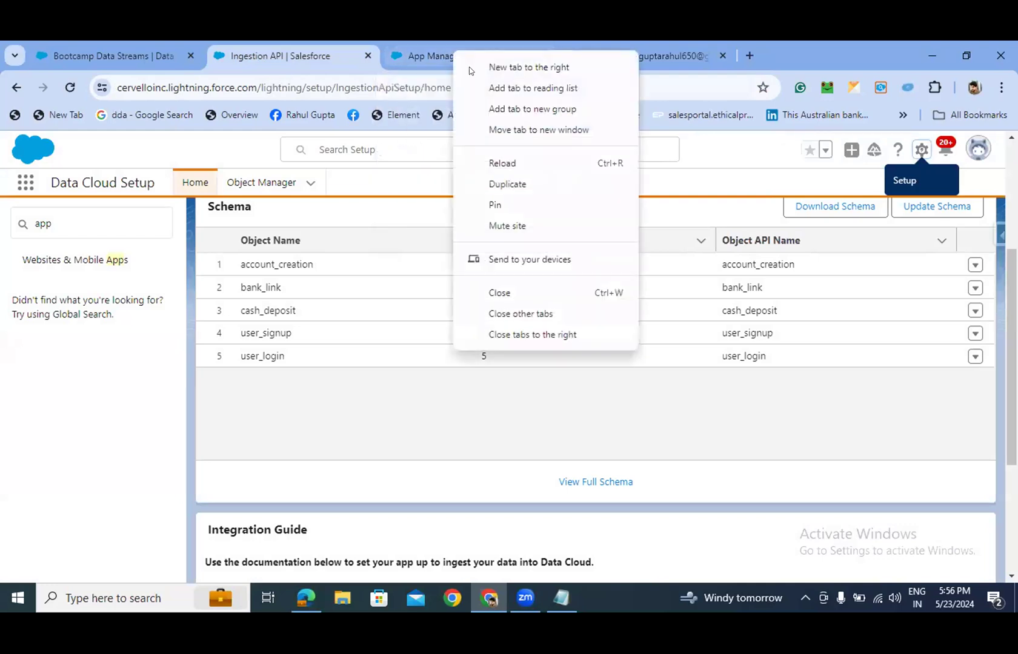
{"action": "left_click", "coordinate": [495, 185]}
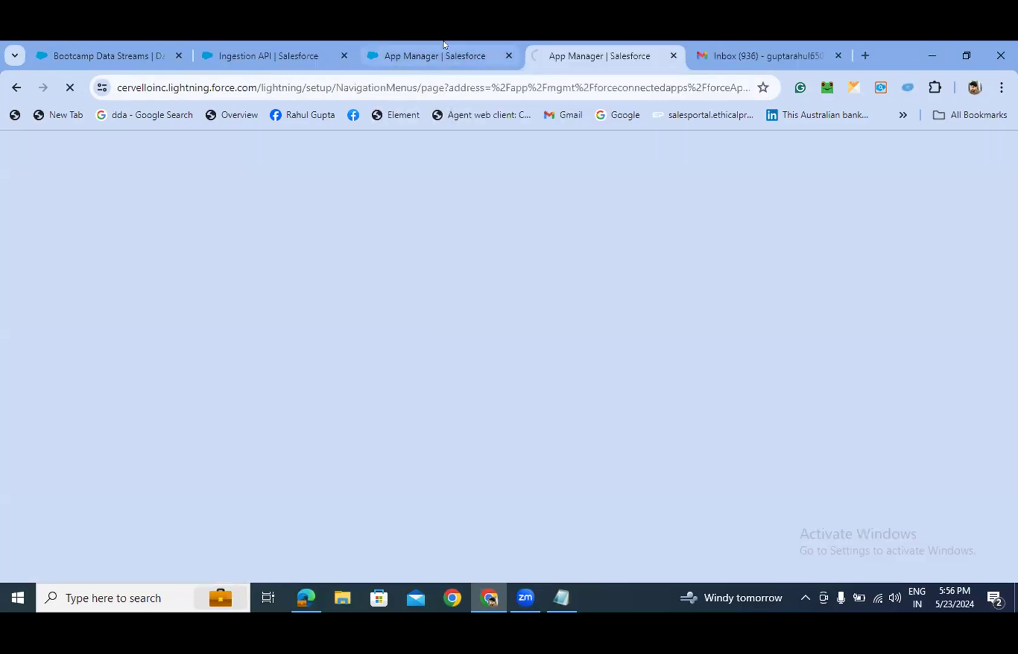
{"action": "left_click", "coordinate": [443, 52]}
{"action": "left_click", "coordinate": [585, 54]}
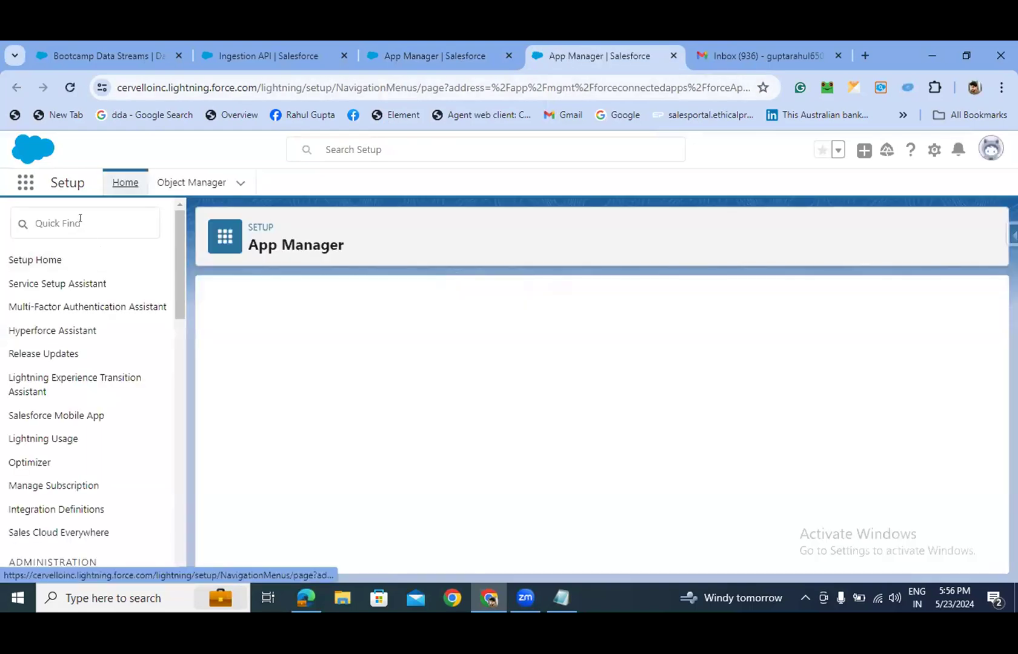
- Search Quick Find for 'users' and open the All Users list
{"action": "left_click", "coordinate": [80, 221]}
{"action": "type", "text": "us"}
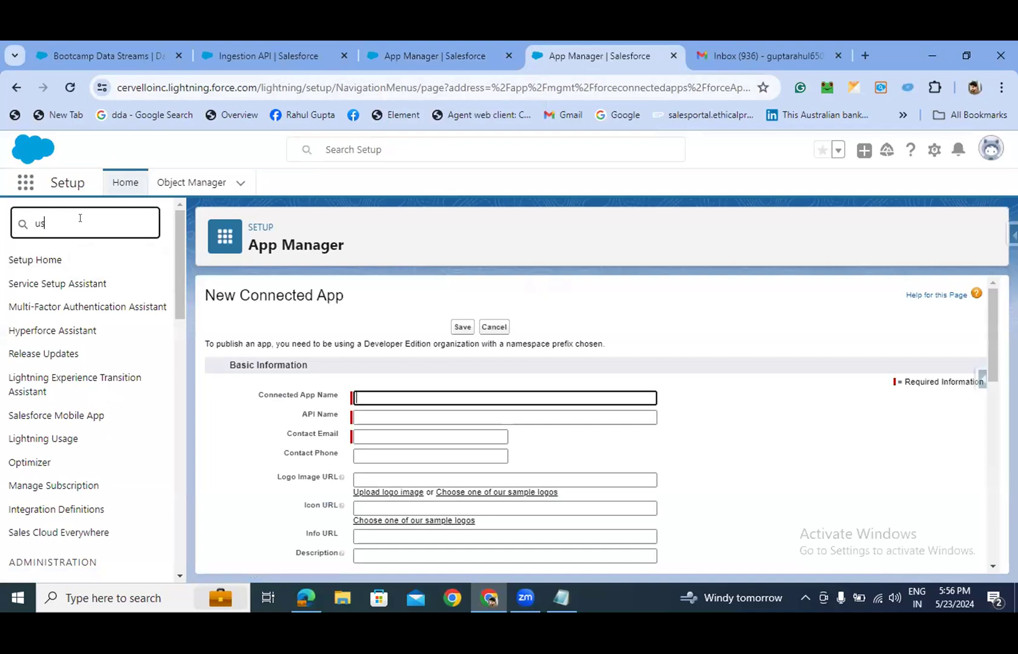
{"action": "type", "text": "ers"}
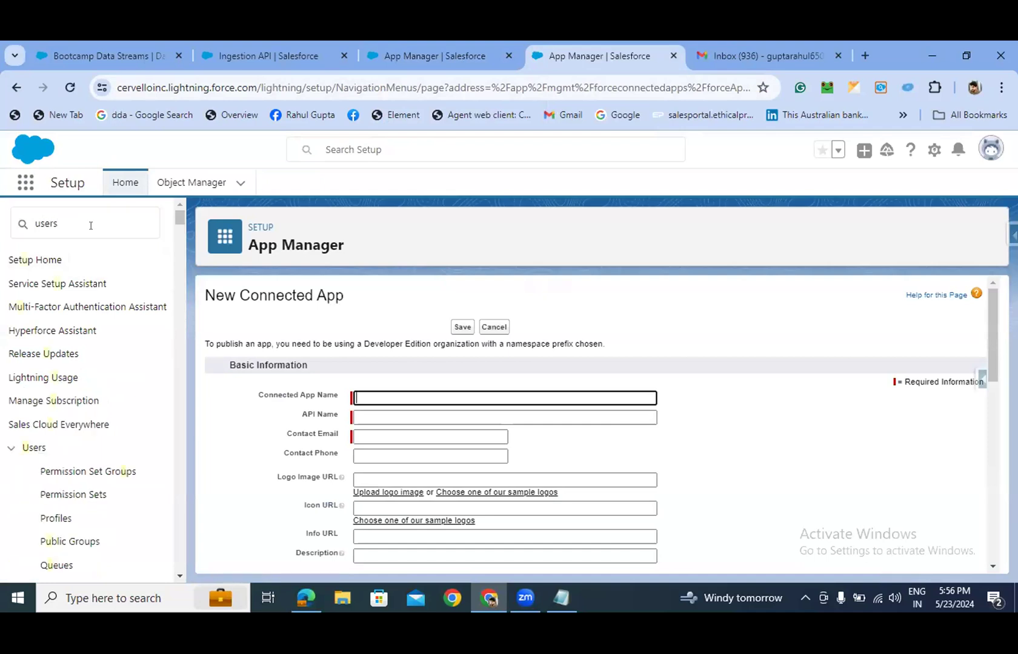
{"action": "scroll", "coordinate": [100, 440], "scroll_direction": "down", "scroll_amount": 1}
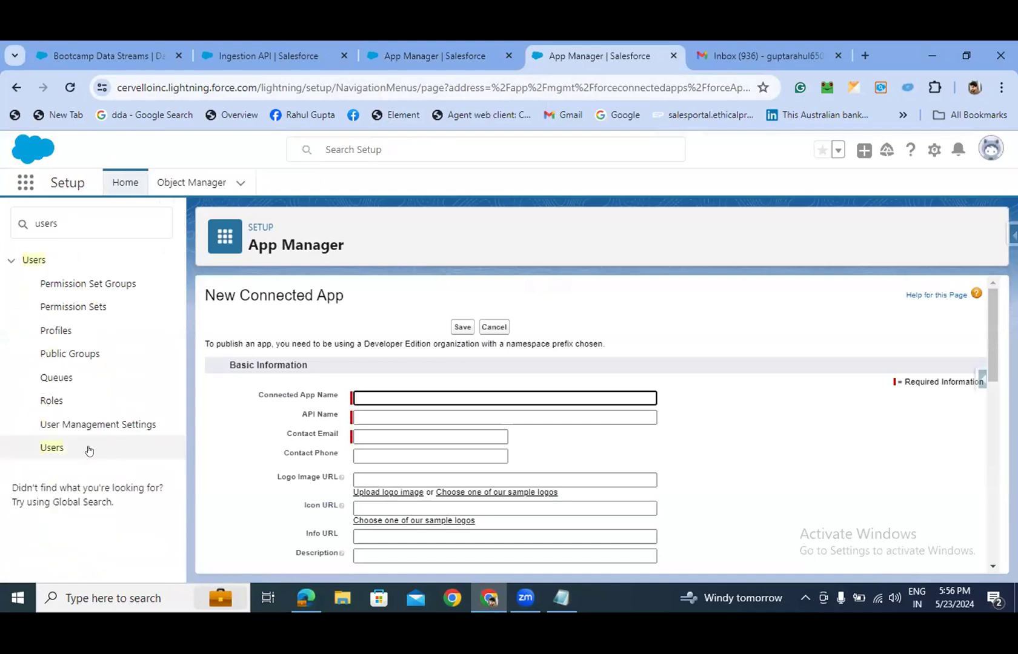
{"action": "left_click", "coordinate": [52, 448]}
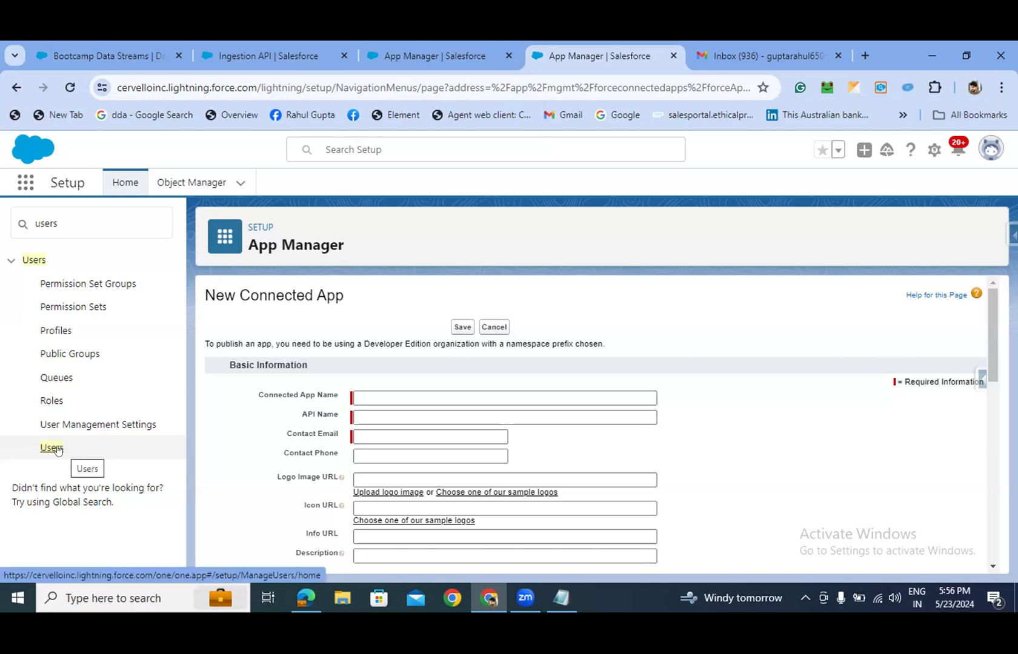
{"action": "left_click", "coordinate": [56, 450]}
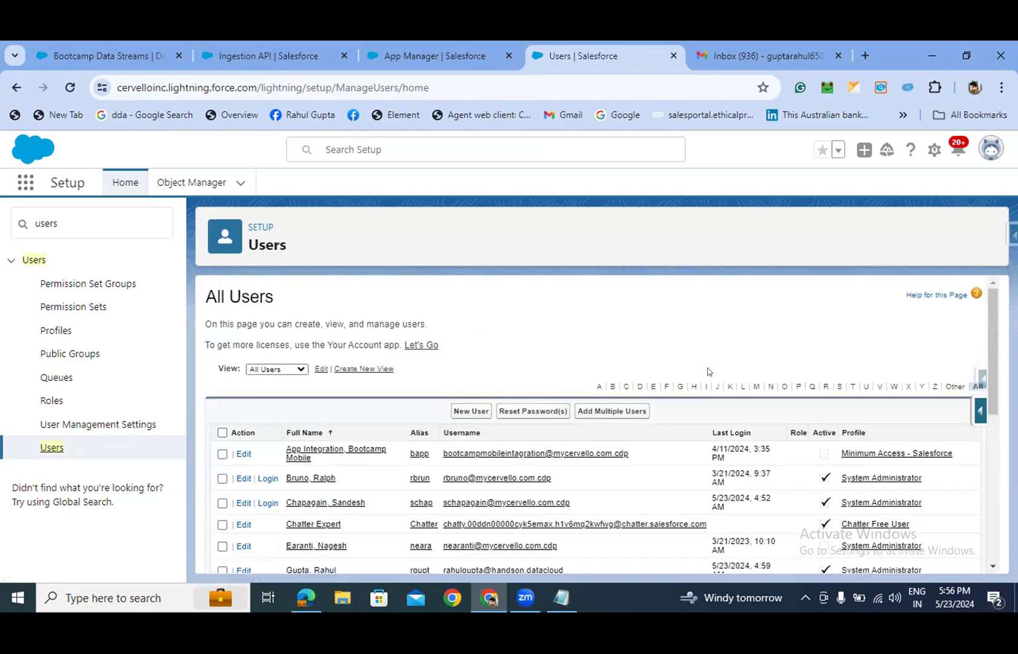
- Start a new user, fill First Name from a saved suggestion and move the surname into Last Name
{"action": "left_click", "coordinate": [477, 412]}
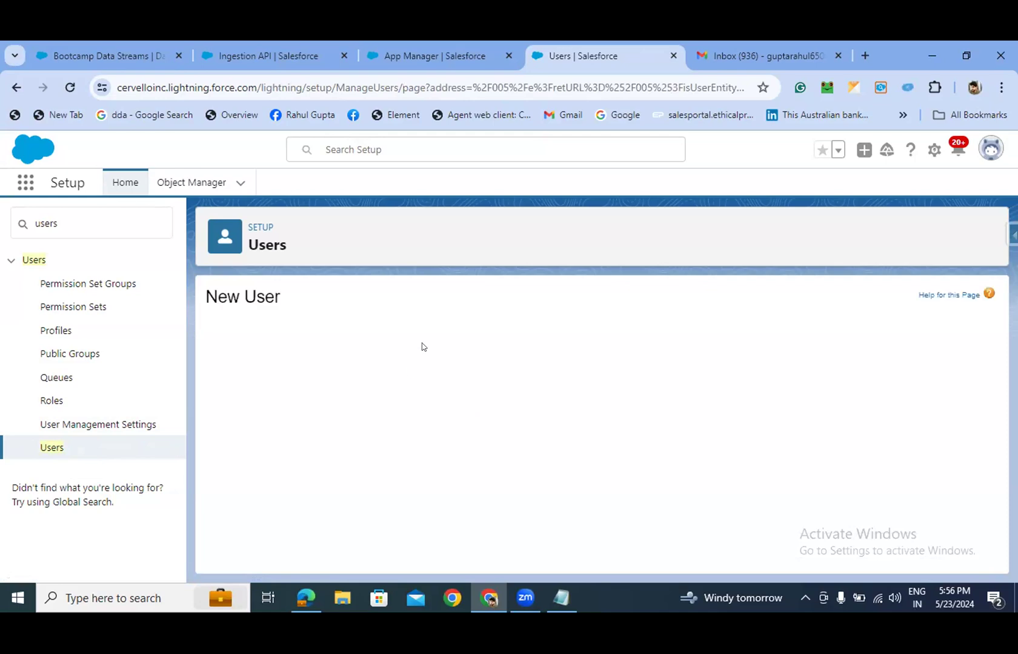
{"action": "left_click", "coordinate": [386, 375]}
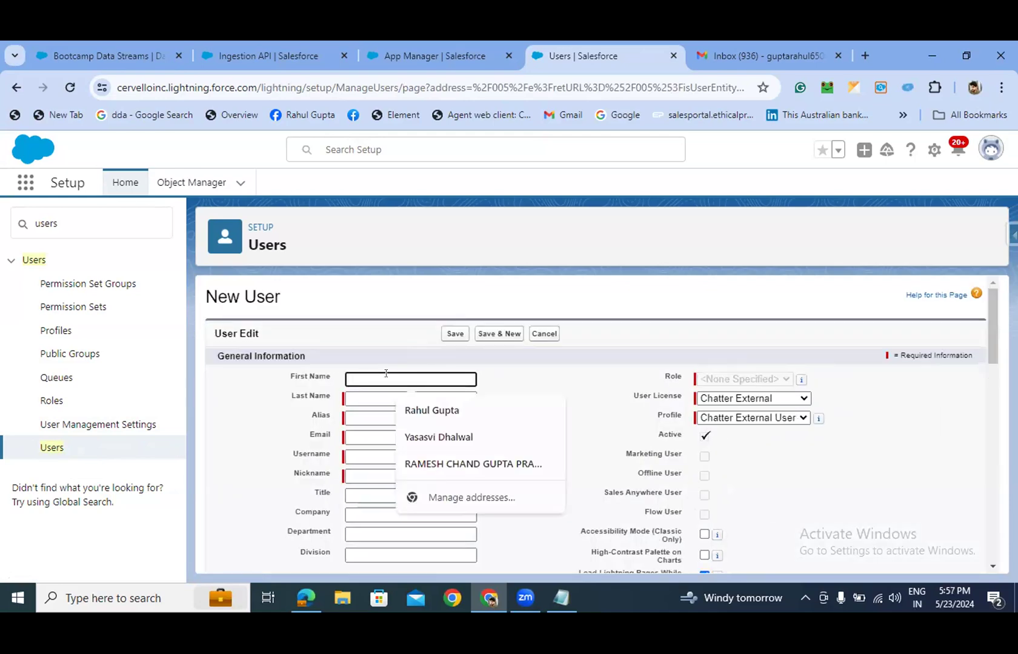
{"action": "left_click", "coordinate": [398, 402]}
{"action": "left_click_drag", "start_coordinate": [406, 387], "coordinate": [376, 391]}
{"action": "key", "text": "ctrl+x"}
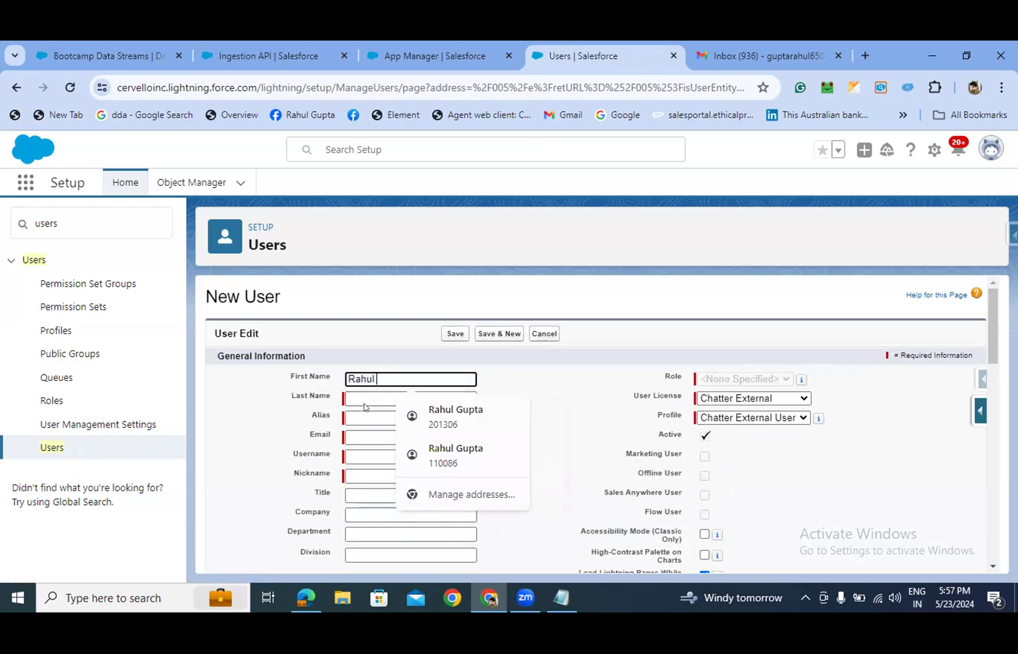
{"action": "left_click", "coordinate": [370, 400]}
{"action": "key", "text": "ctrl+v"}
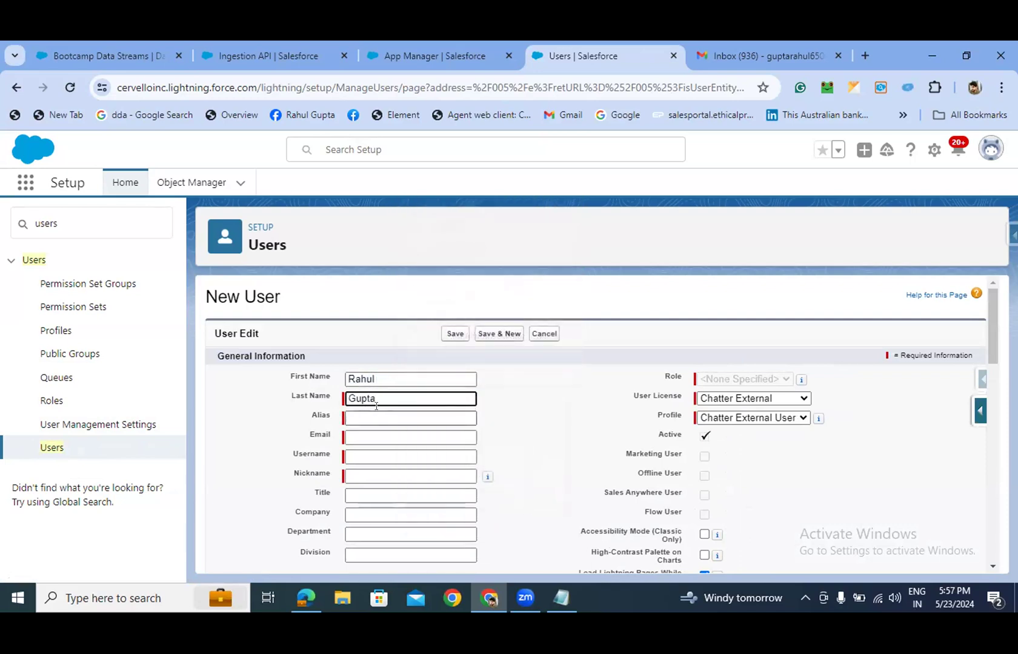
- Make the last name 'Integration User', moving it from First Name and trimming the leading space
{"action": "left_click", "coordinate": [379, 377]}
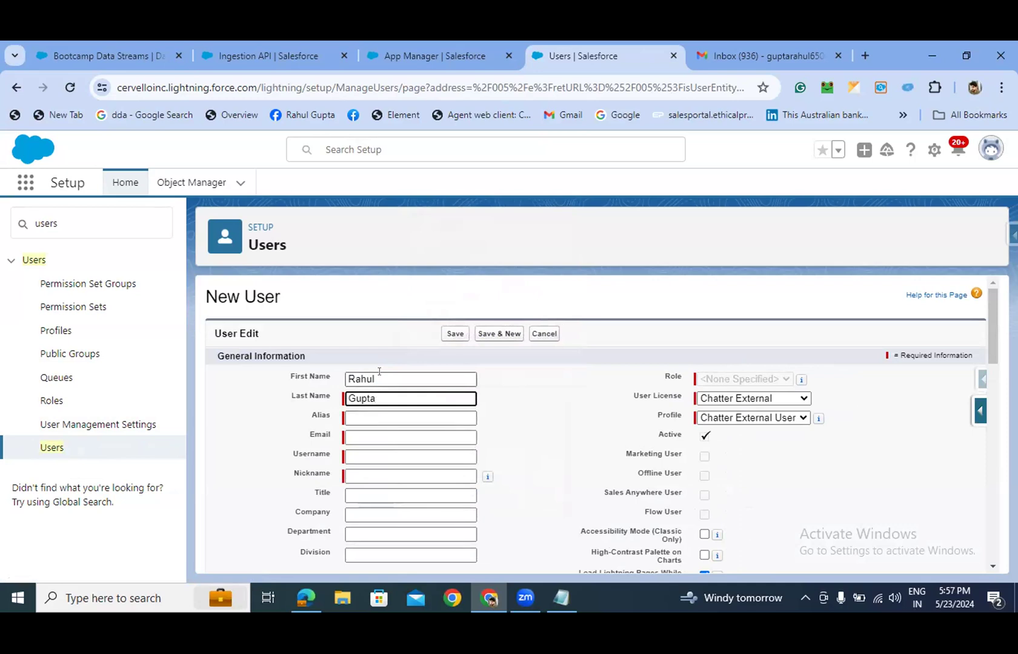
{"action": "type", "text": "In"}
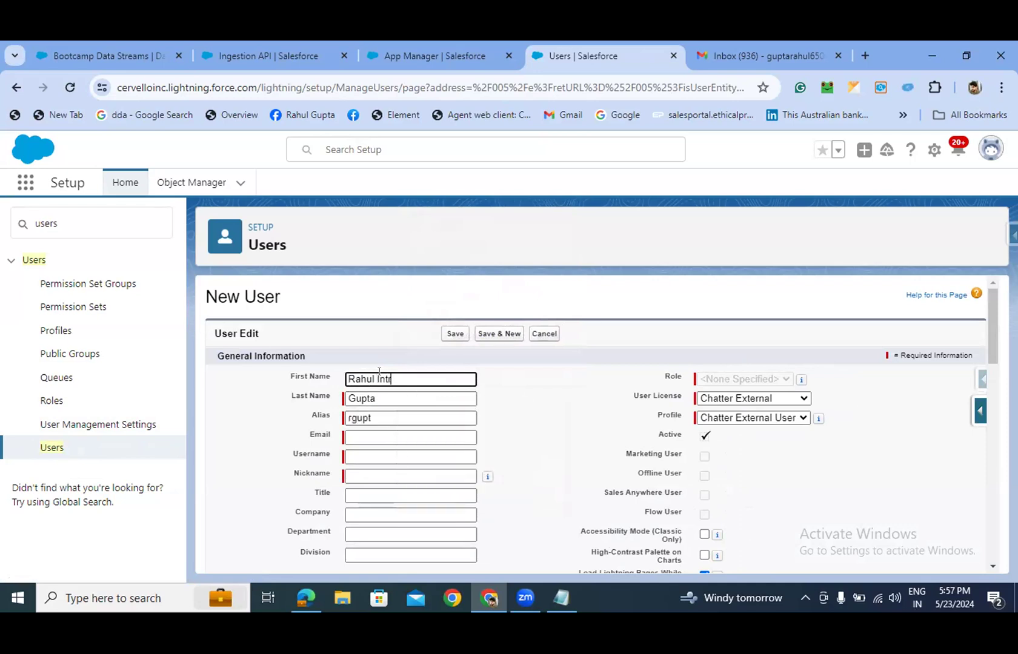
{"action": "type", "text": "tegration User"}
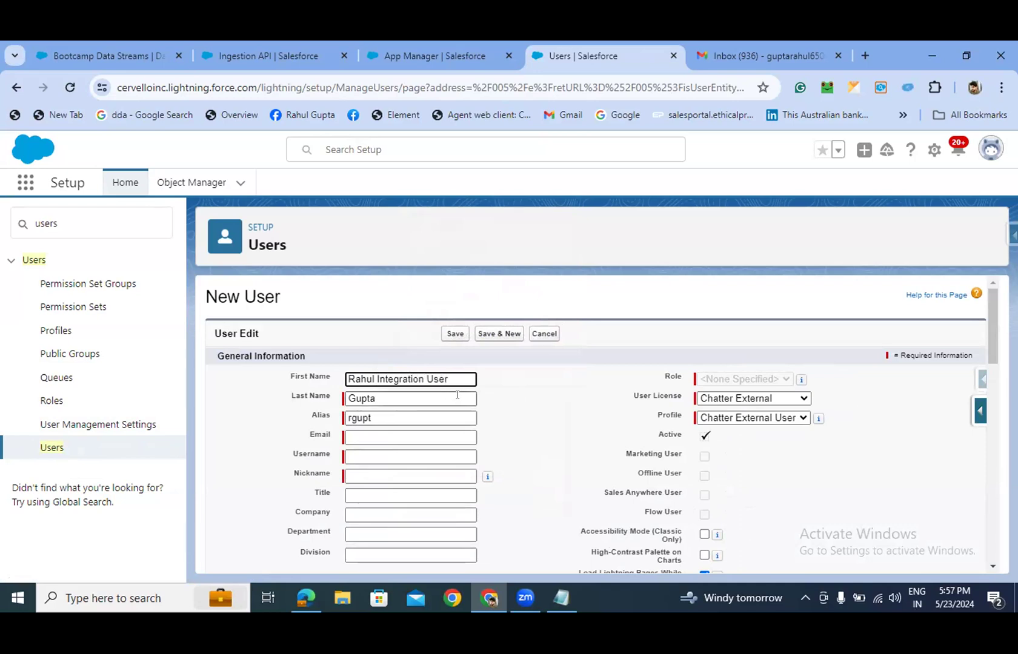
{"action": "key", "text": "Tab"}
{"action": "key", "text": "BackSpace"}
{"action": "key", "text": "shift+Tab"}
{"action": "left_click", "coordinate": [528, 403]}
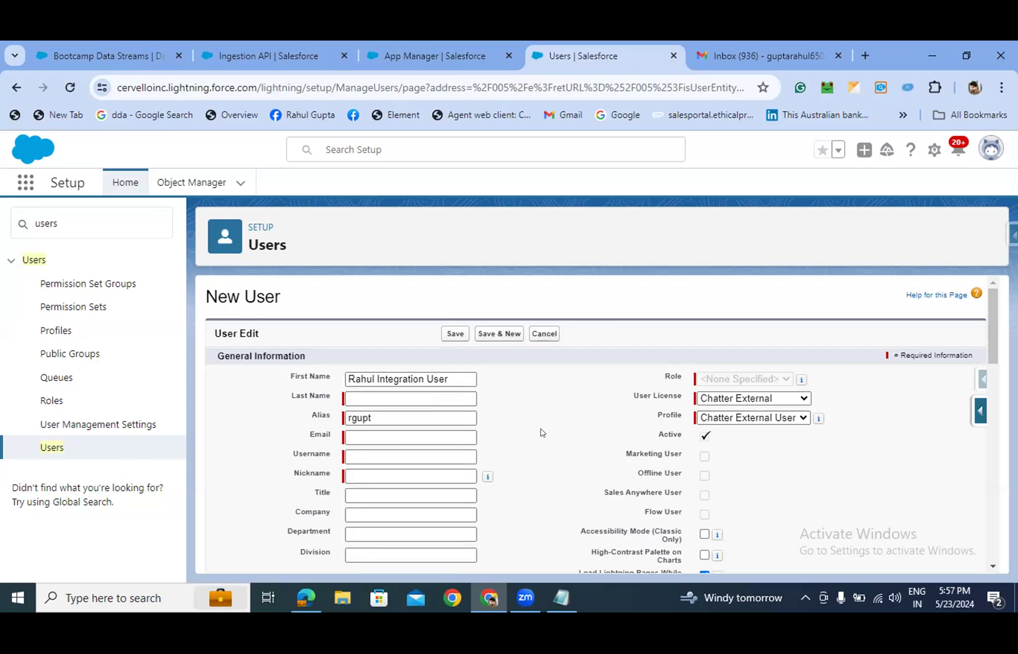
{"action": "left_click_drag", "start_coordinate": [374, 378], "coordinate": [493, 382]}
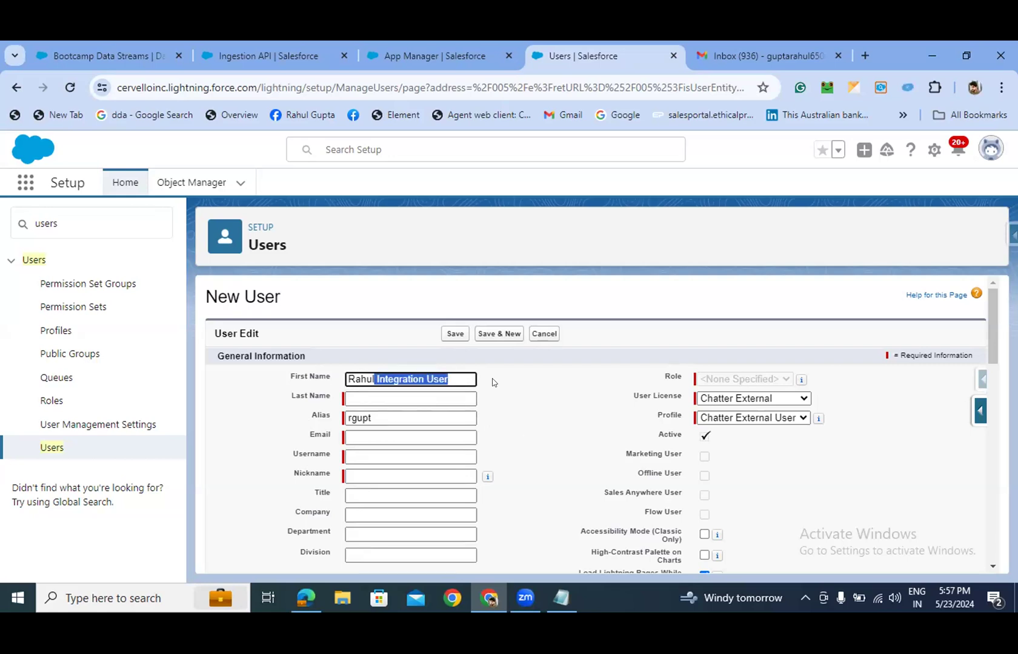
{"action": "key", "text": "ctrl+x"}
{"action": "left_click", "coordinate": [424, 398]}
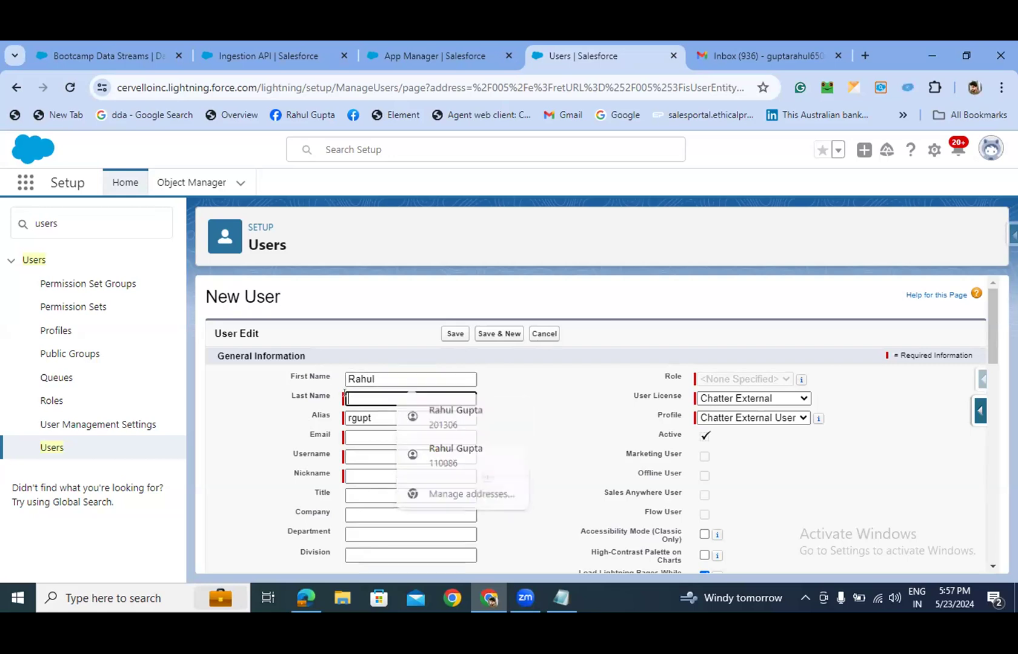
{"action": "key", "text": "ctrl+v"}
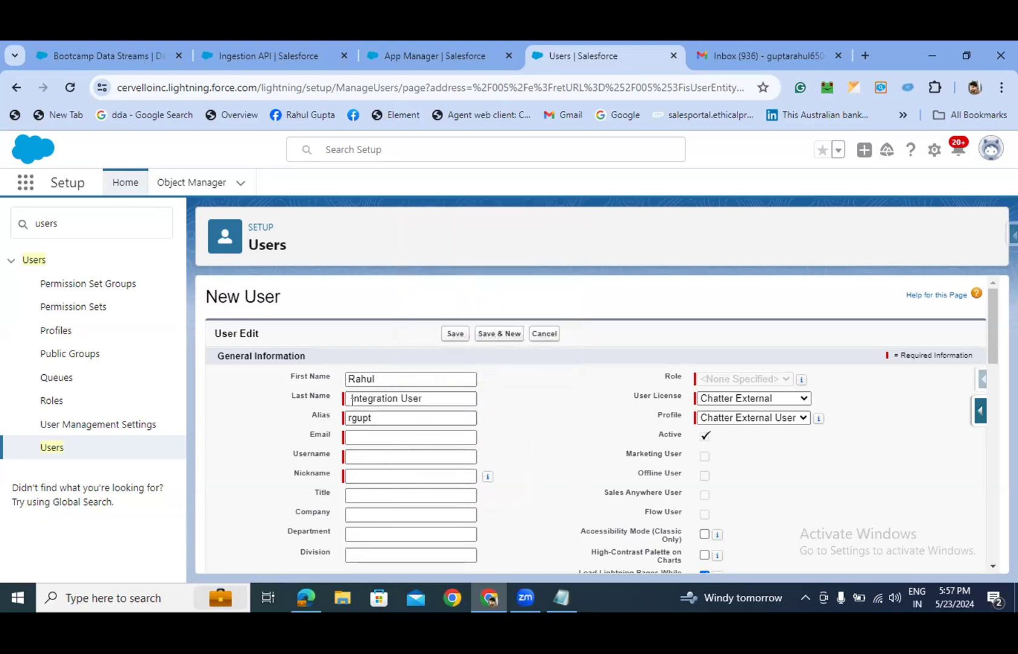
{"action": "key", "text": "Home"}
{"action": "key", "text": "Delete"}
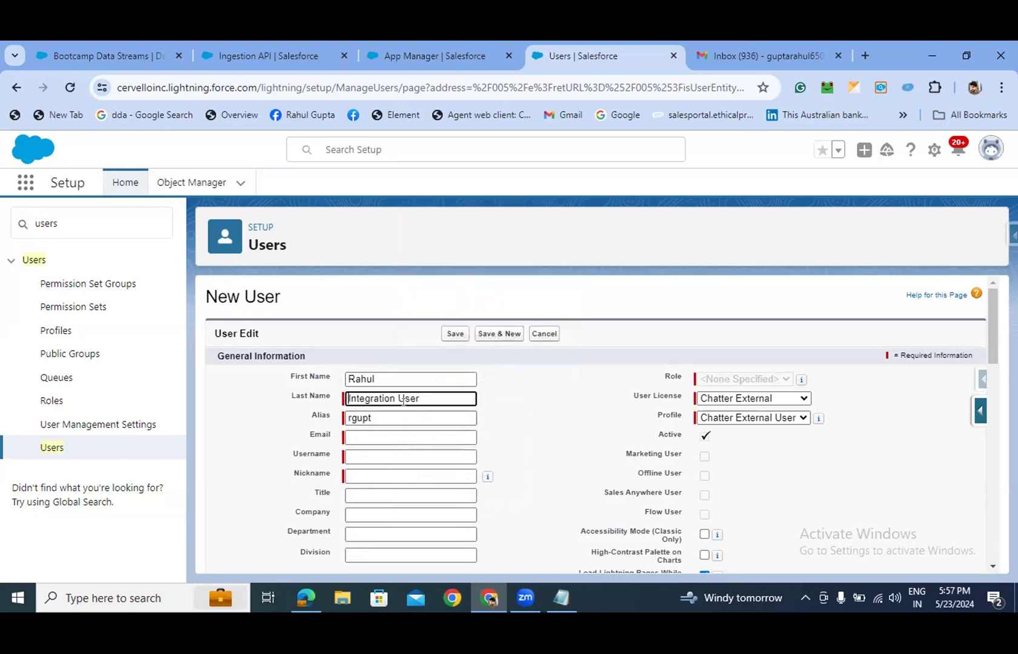
{"action": "left_click", "coordinate": [553, 393]}
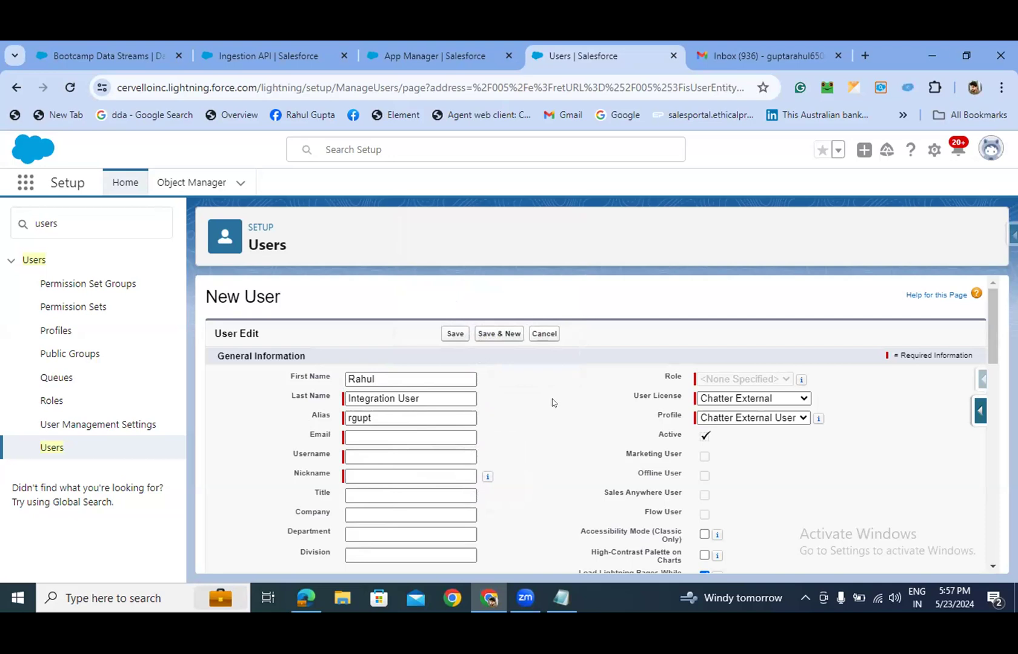
- Fill the user's email from a saved address and replace the autofilled username with a custom integration username
{"action": "left_click", "coordinate": [391, 438]}
{"action": "type", "text": "g"}
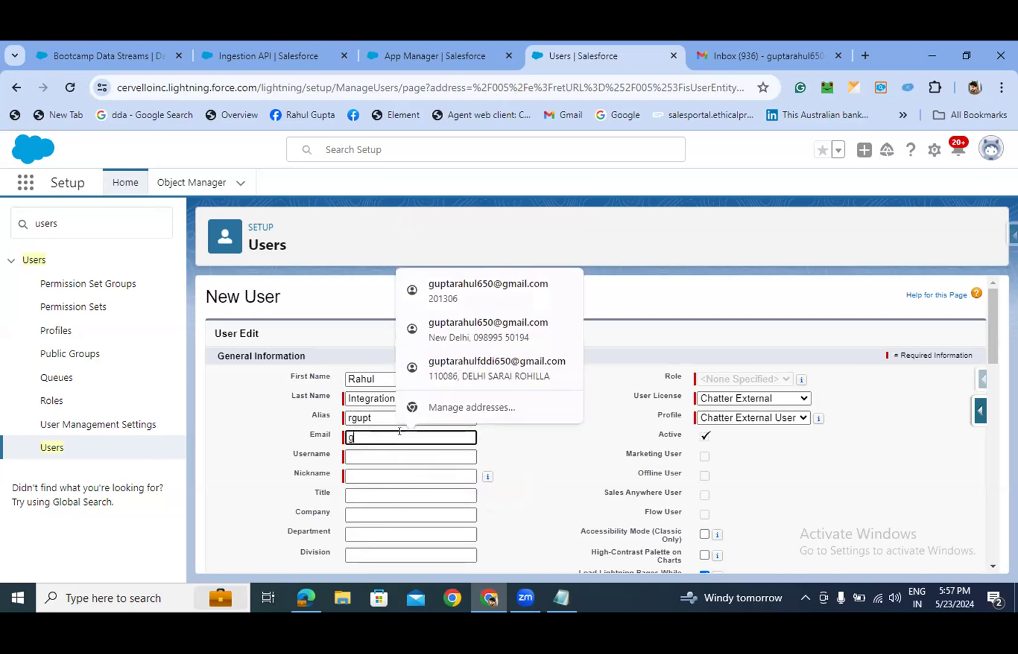
{"action": "left_click", "coordinate": [456, 294]}
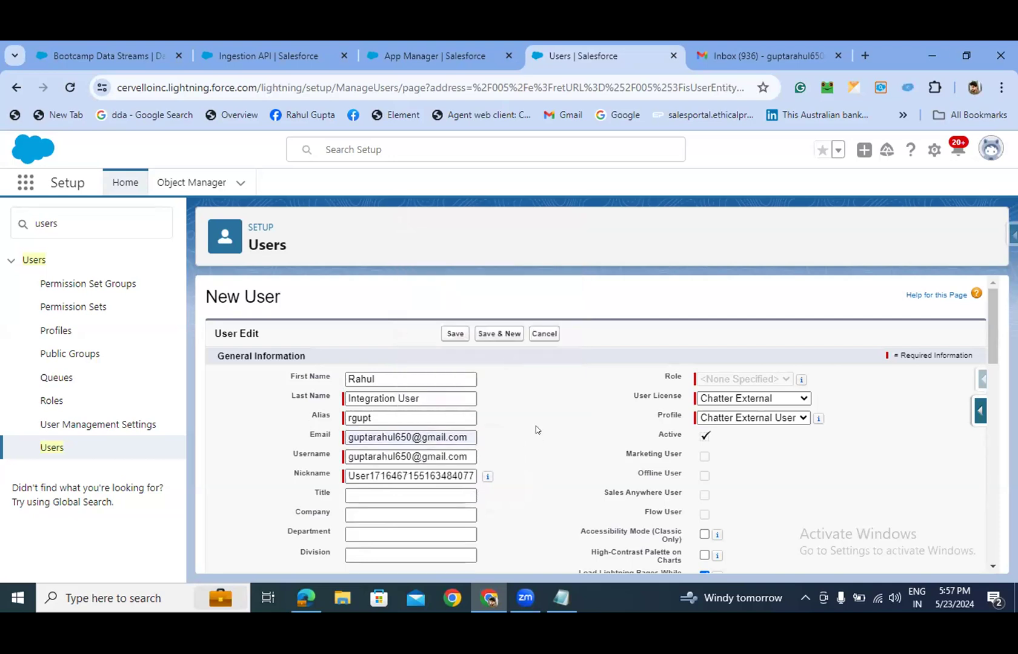
{"action": "scroll", "coordinate": [536, 428], "scroll_direction": "down", "scroll_amount": 1}
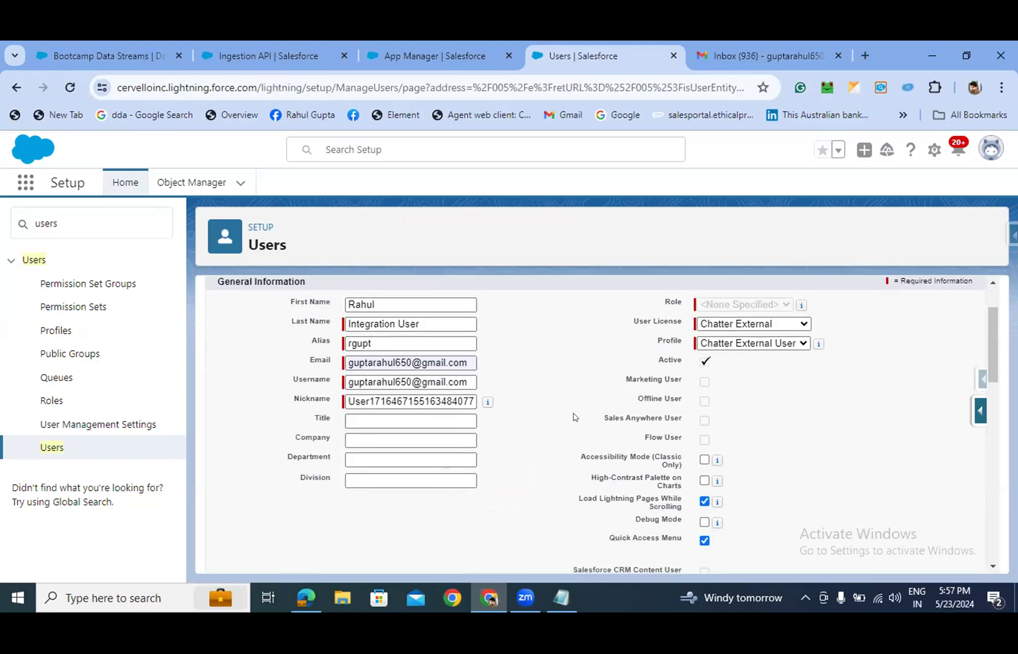
{"action": "left_click_drag", "start_coordinate": [460, 380], "coordinate": [327, 400]}
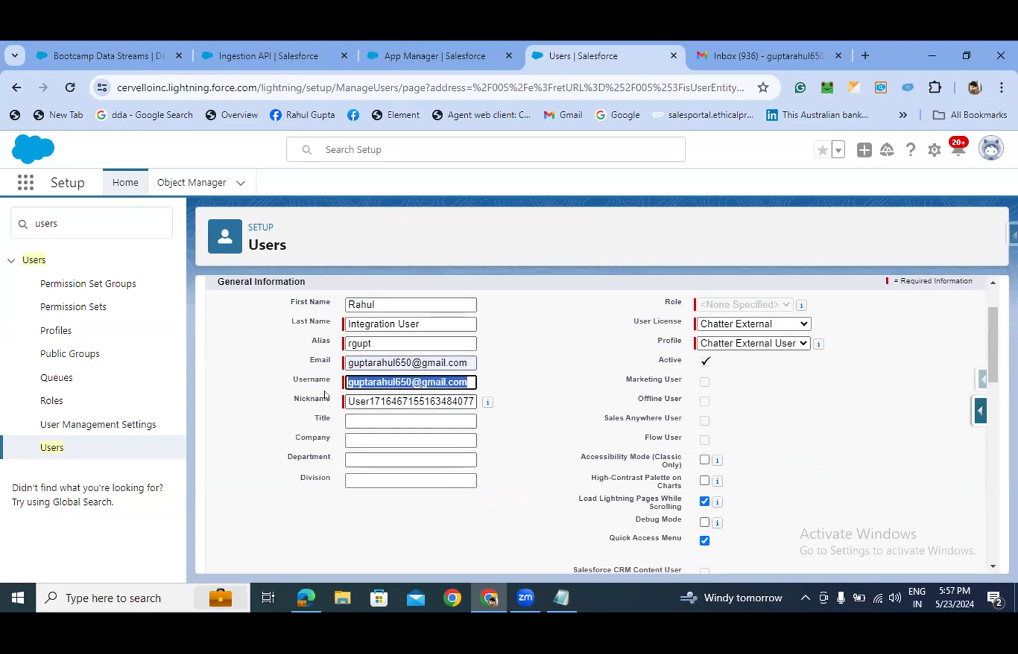
{"action": "key", "text": "BackSpace"}
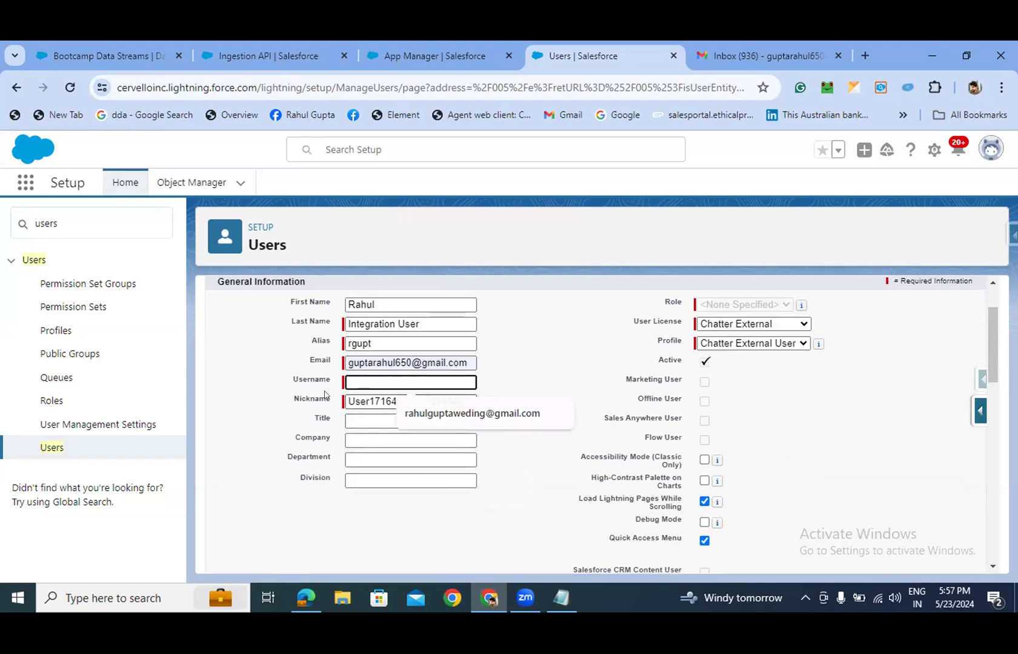
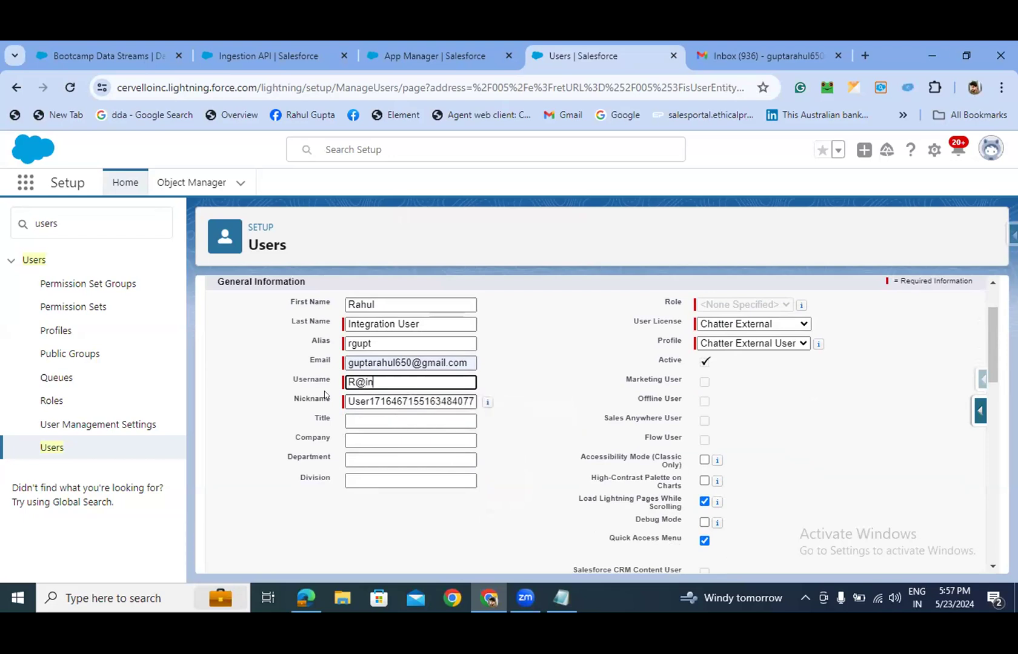
{"action": "left_click", "coordinate": [538, 392]}
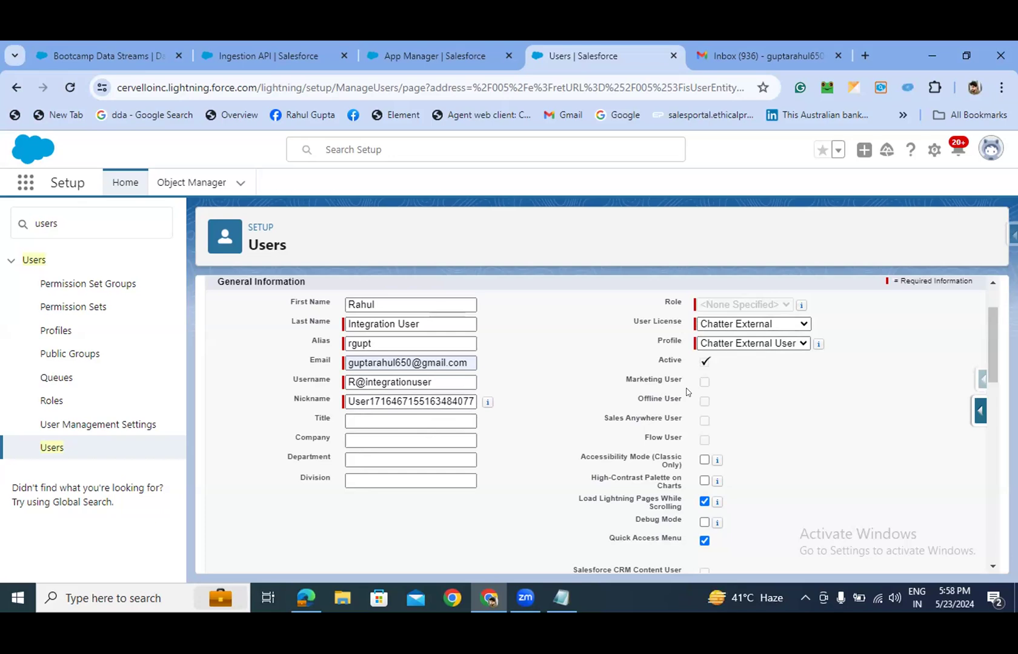
- Give the user the Salesforce Integration licence and the Minimum Access - API Only Integrations profile
{"action": "left_click", "coordinate": [745, 324]}
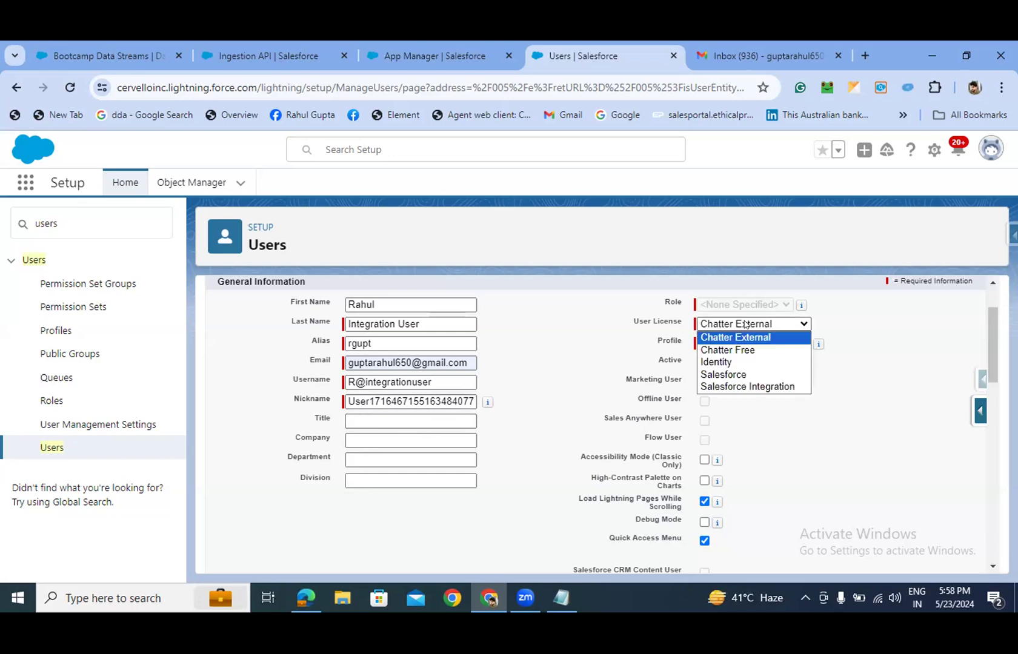
{"action": "left_click", "coordinate": [741, 387]}
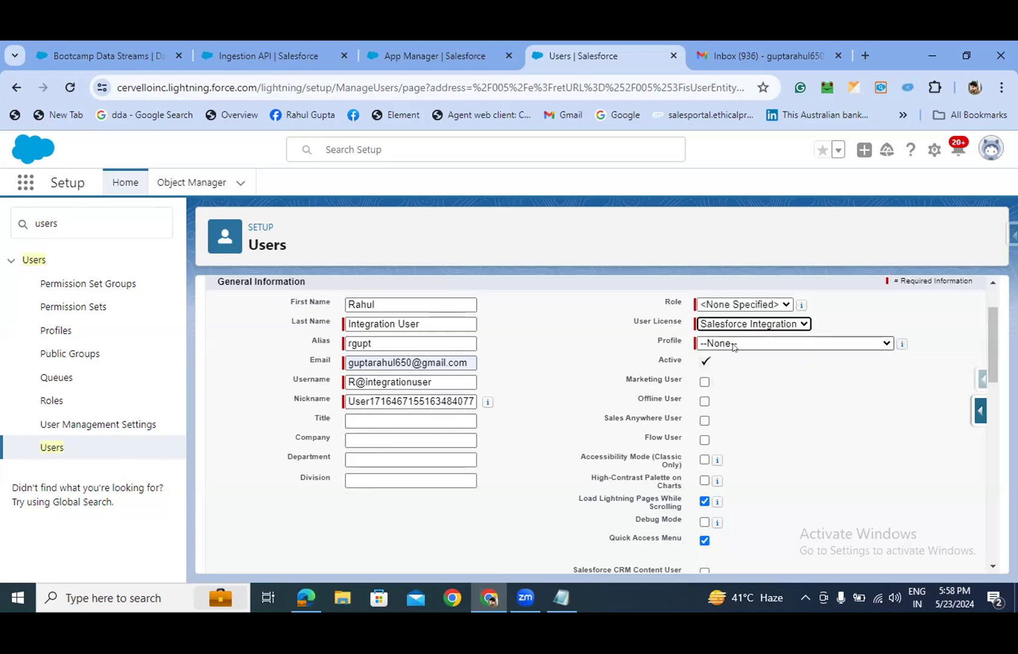
{"action": "left_click", "coordinate": [734, 345]}
{"action": "left_click", "coordinate": [734, 369]}
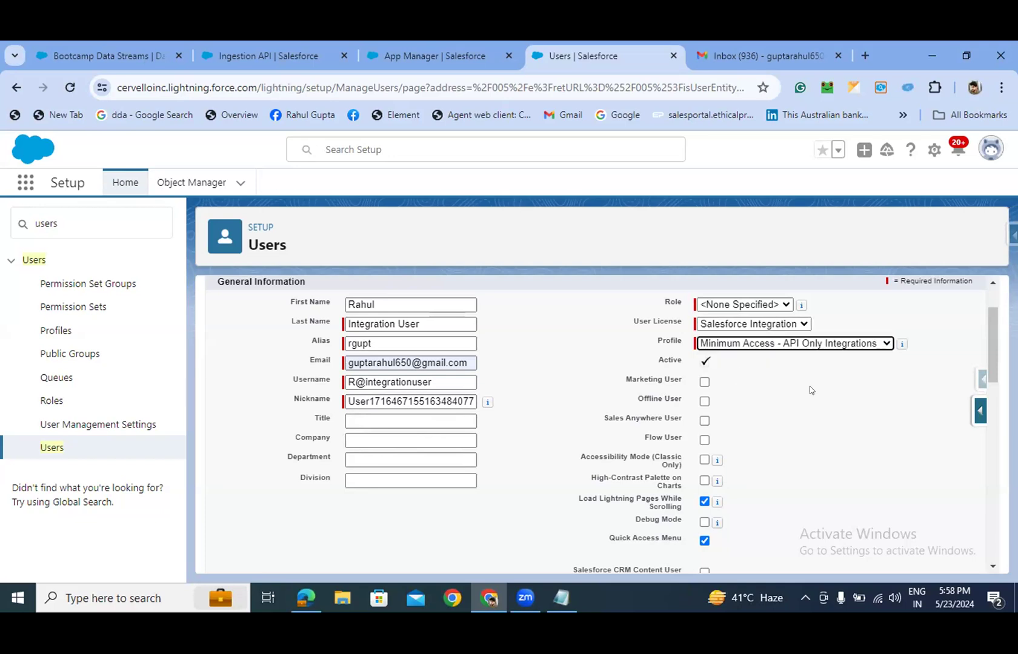
- Save the new user, which is rejected because the username is not in email format
{"action": "left_click_drag", "start_coordinate": [988, 341], "coordinate": [988, 343]}
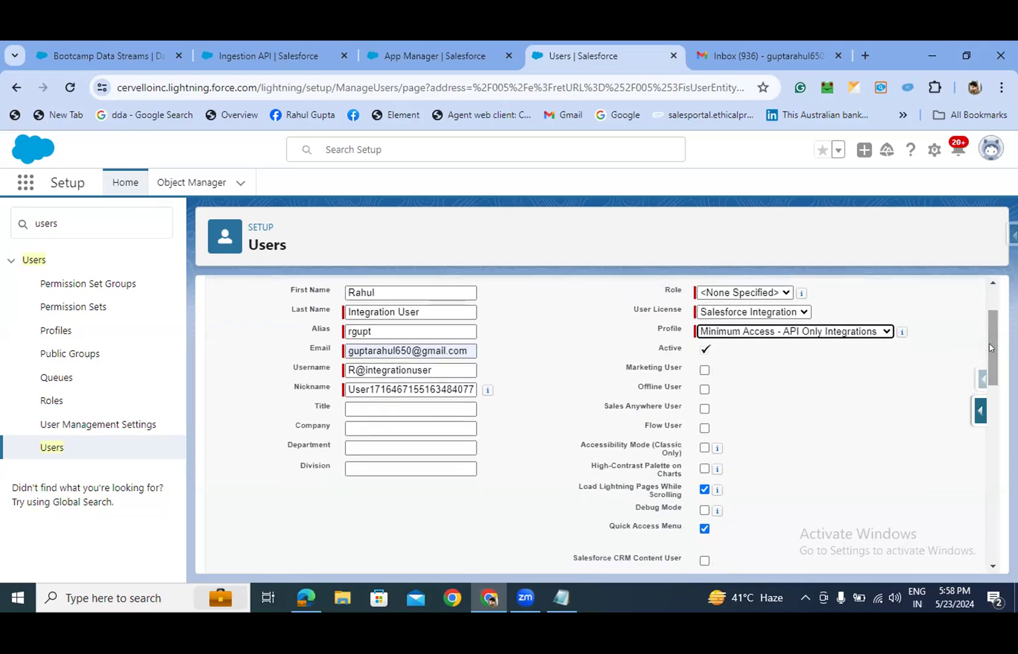
{"action": "left_click_drag", "start_coordinate": [990, 344], "coordinate": [984, 570]}
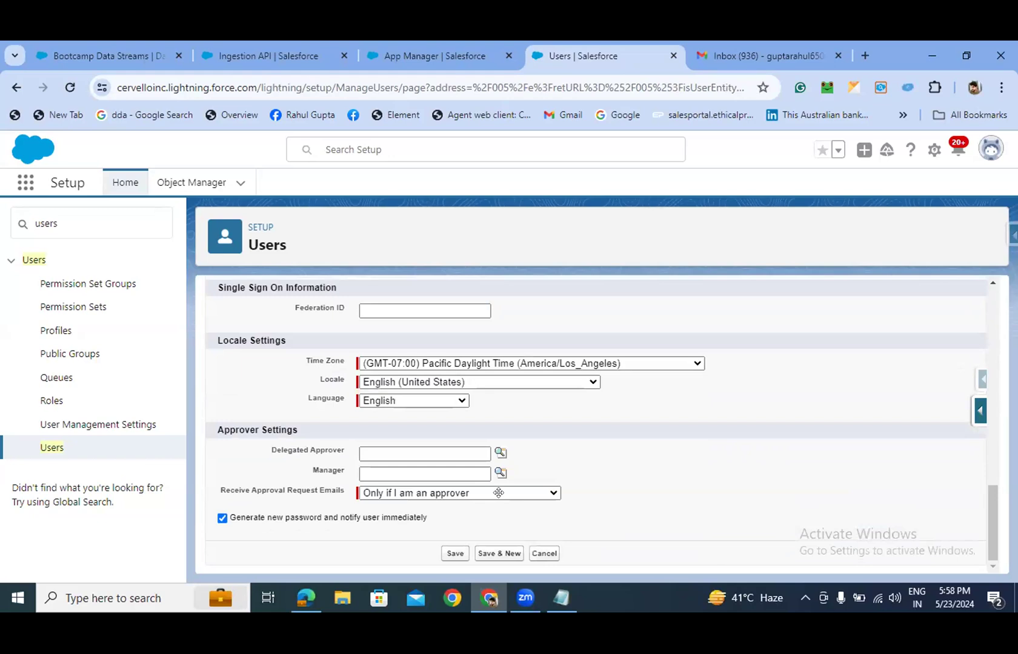
{"action": "scroll", "coordinate": [602, 377], "scroll_direction": "up", "scroll_amount": 12}
{"action": "left_click", "coordinate": [462, 335]}
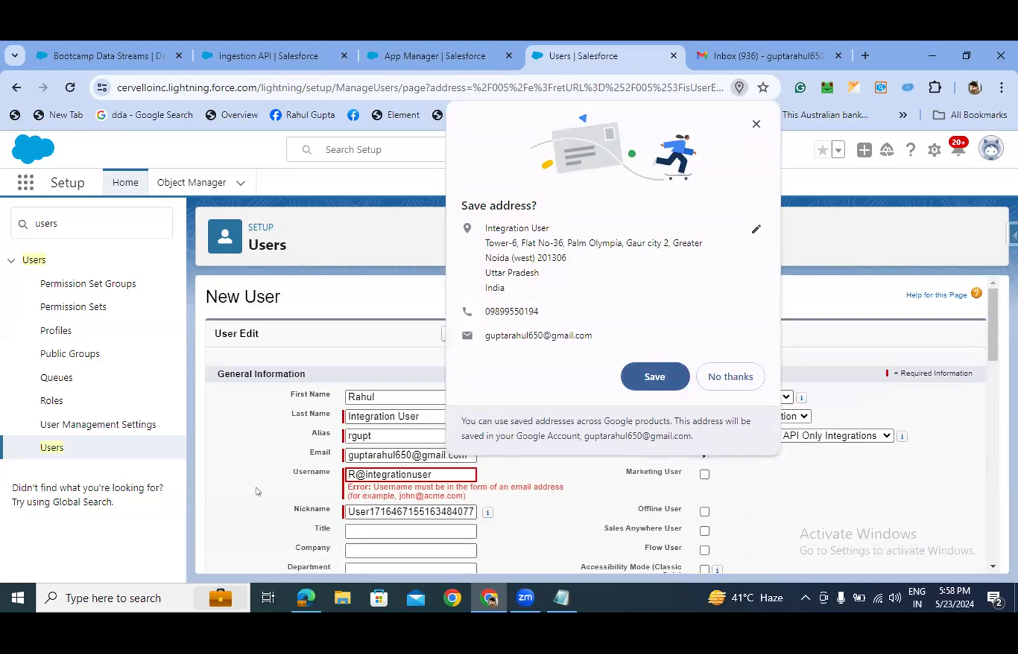
- Decline Chrome's address prompt, append '.com' to the integration user's username, and save the user
{"action": "left_click", "coordinate": [730, 371]}
{"action": "left_click", "coordinate": [425, 472]}
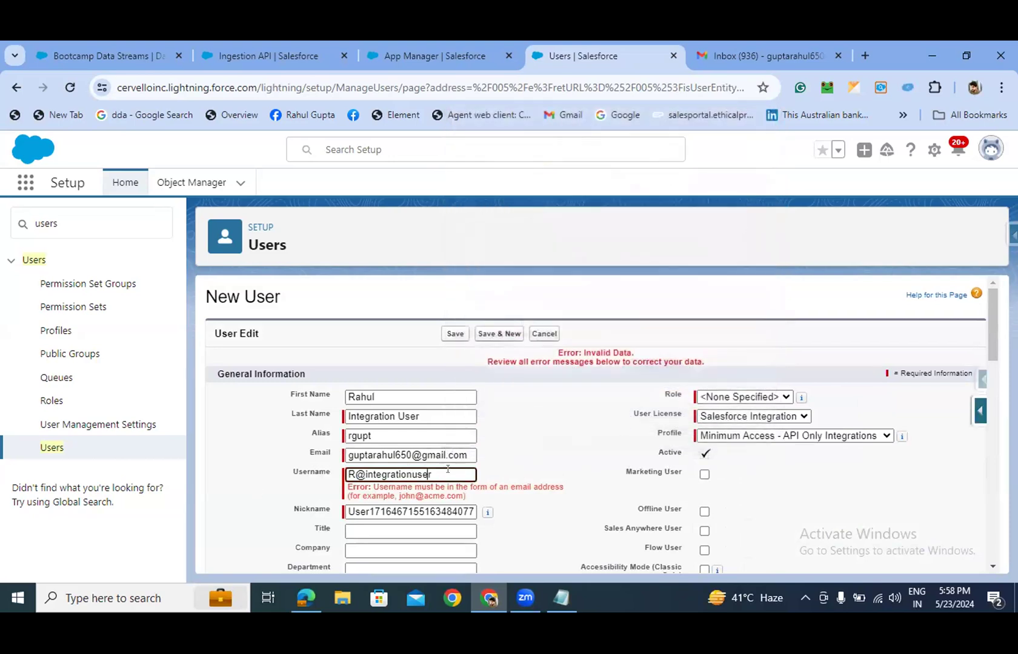
{"action": "left_click_drag", "start_coordinate": [434, 474], "coordinate": [341, 471]}
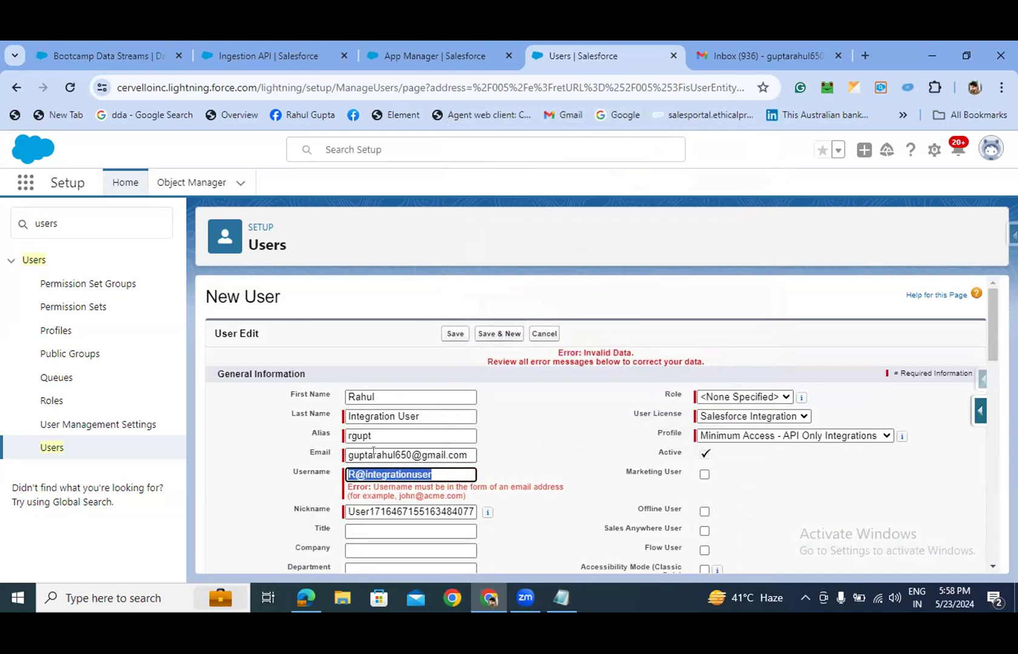
{"action": "left_click", "coordinate": [441, 470]}
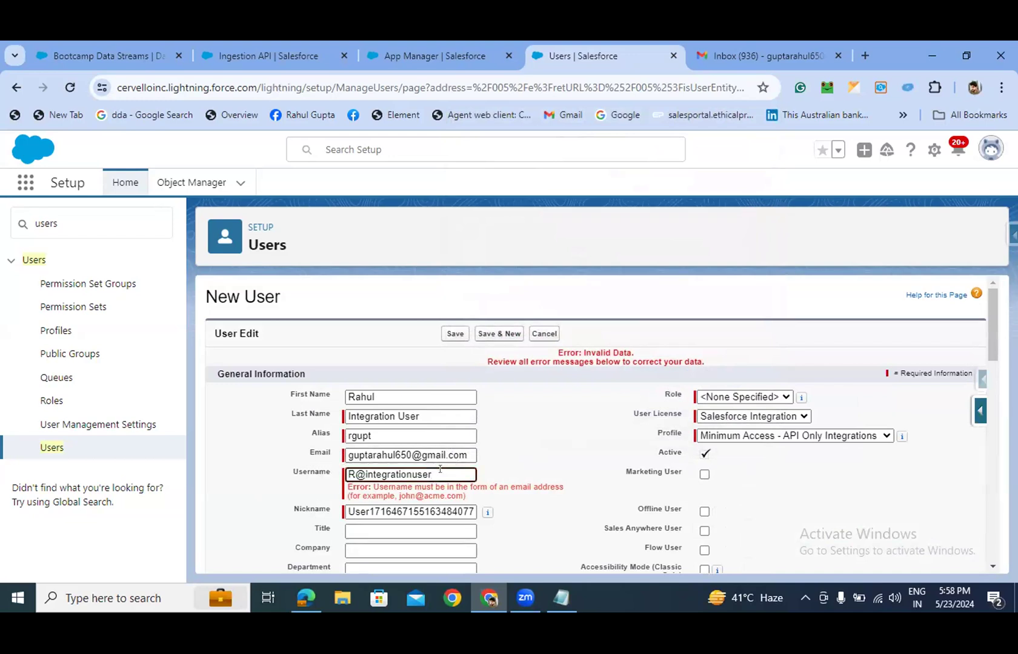
{"action": "type", "text": ".com"}
{"action": "left_click", "coordinate": [566, 415]}
{"action": "left_click", "coordinate": [459, 332]}
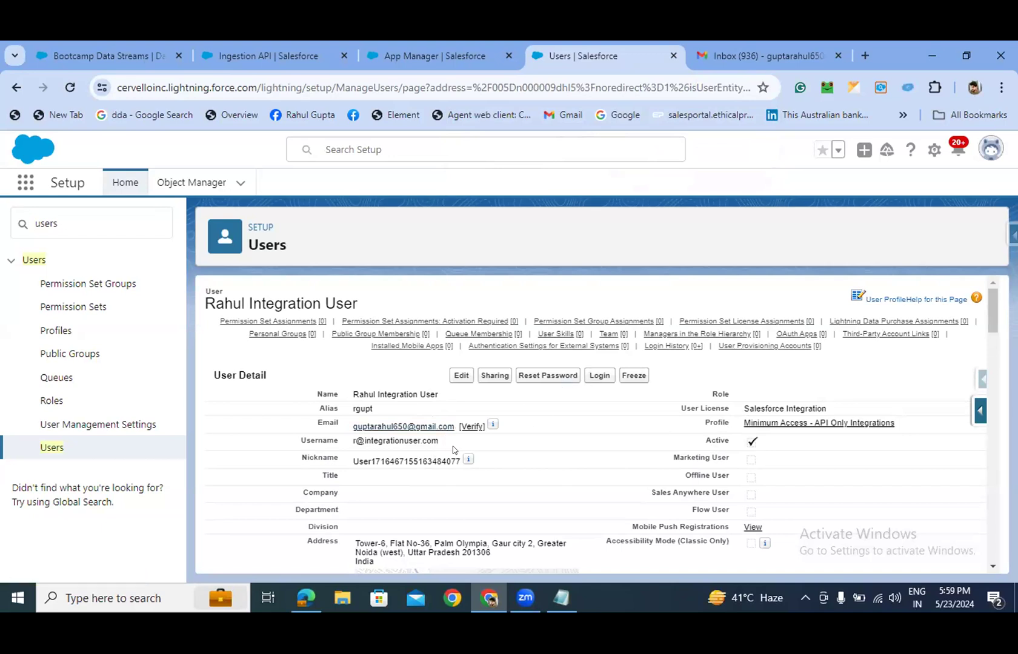
- In Gmail's Updates tab, open the 'Welcome to Salesforce: Verify your account' email and reload the page
{"action": "left_click", "coordinate": [764, 56]}
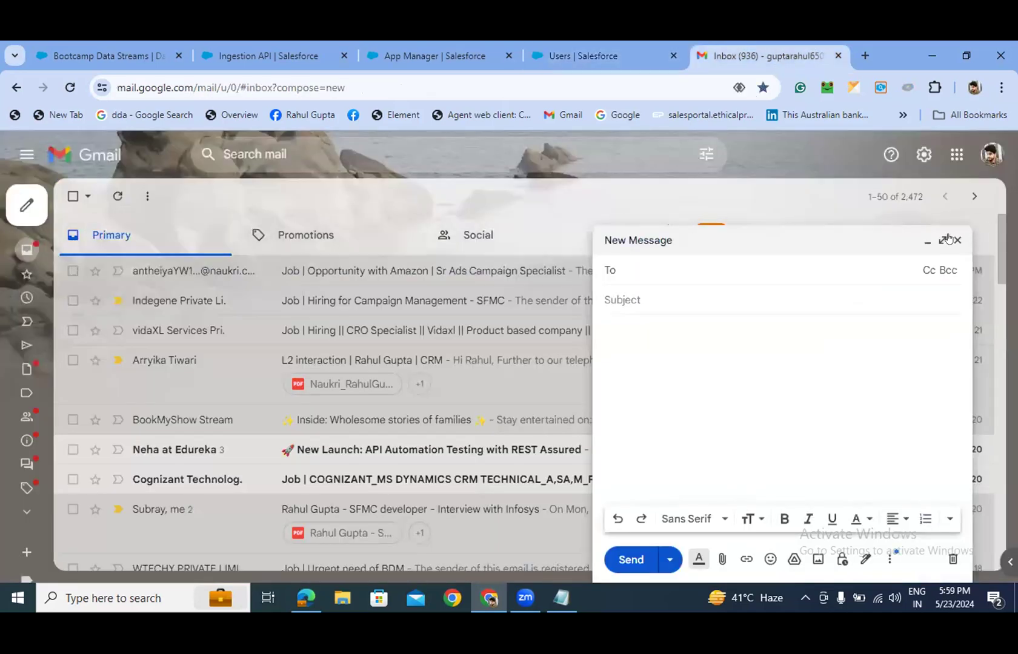
{"action": "left_click", "coordinate": [927, 241]}
{"action": "left_click", "coordinate": [700, 241]}
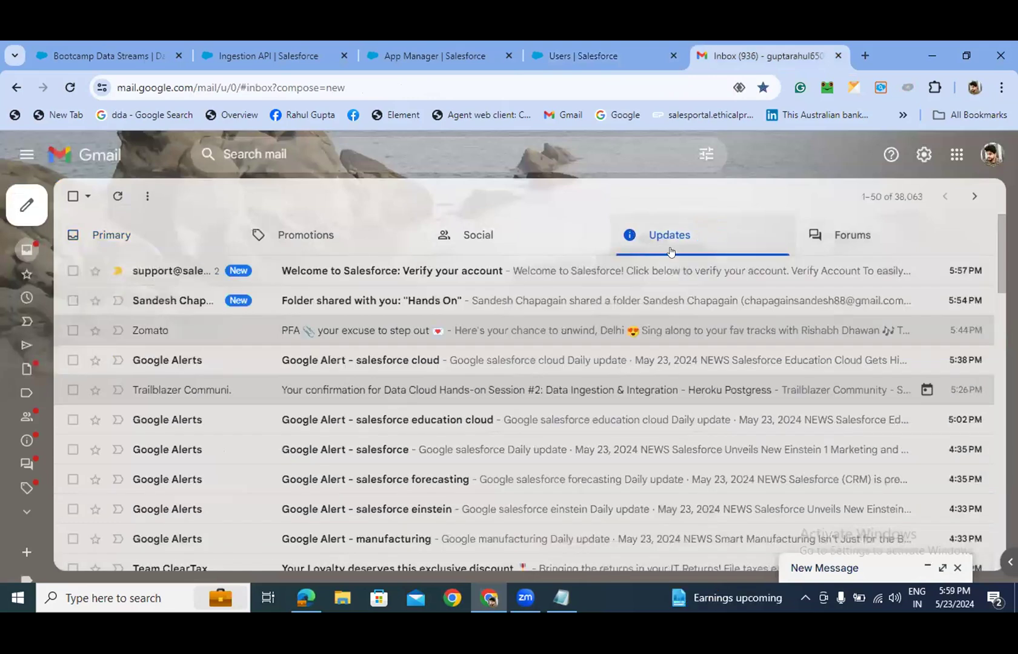
{"action": "left_click", "coordinate": [484, 266]}
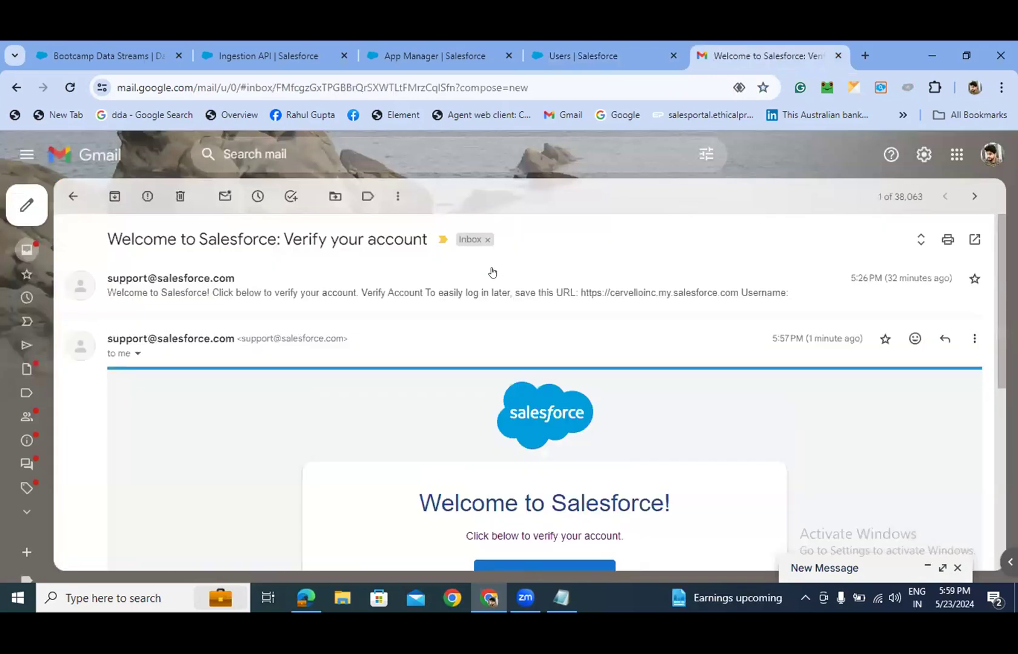
{"action": "scroll", "coordinate": [461, 315], "scroll_direction": "down", "scroll_amount": 5}
{"action": "scroll", "coordinate": [448, 320], "scroll_direction": "down", "scroll_amount": 2}
{"action": "scroll", "coordinate": [518, 357], "scroll_direction": "up", "scroll_amount": 3}
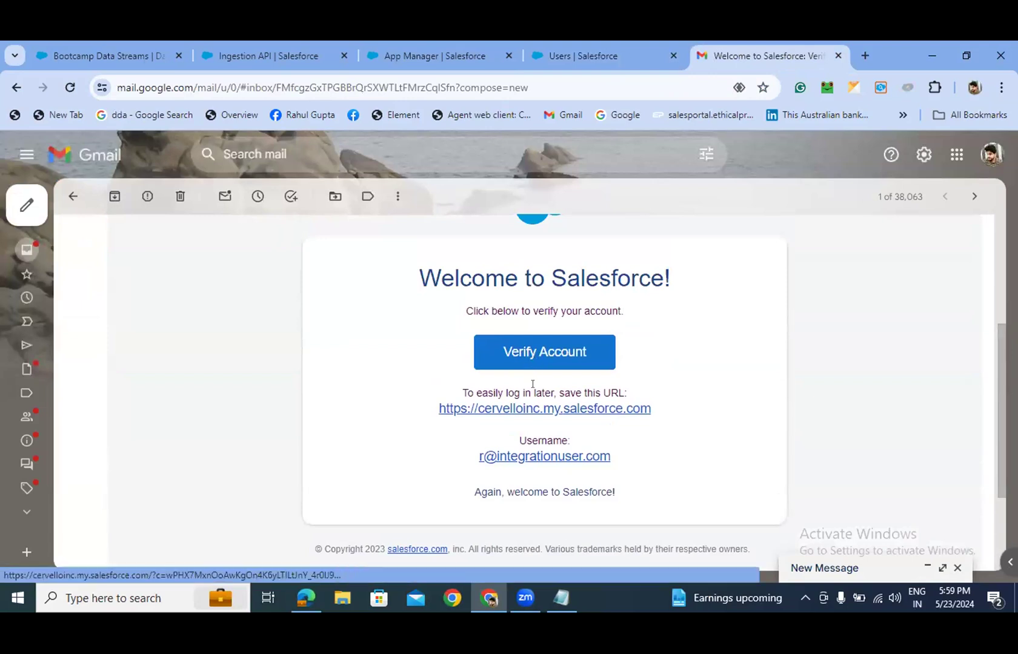
{"action": "scroll", "coordinate": [533, 370], "scroll_direction": "up", "scroll_amount": 4}
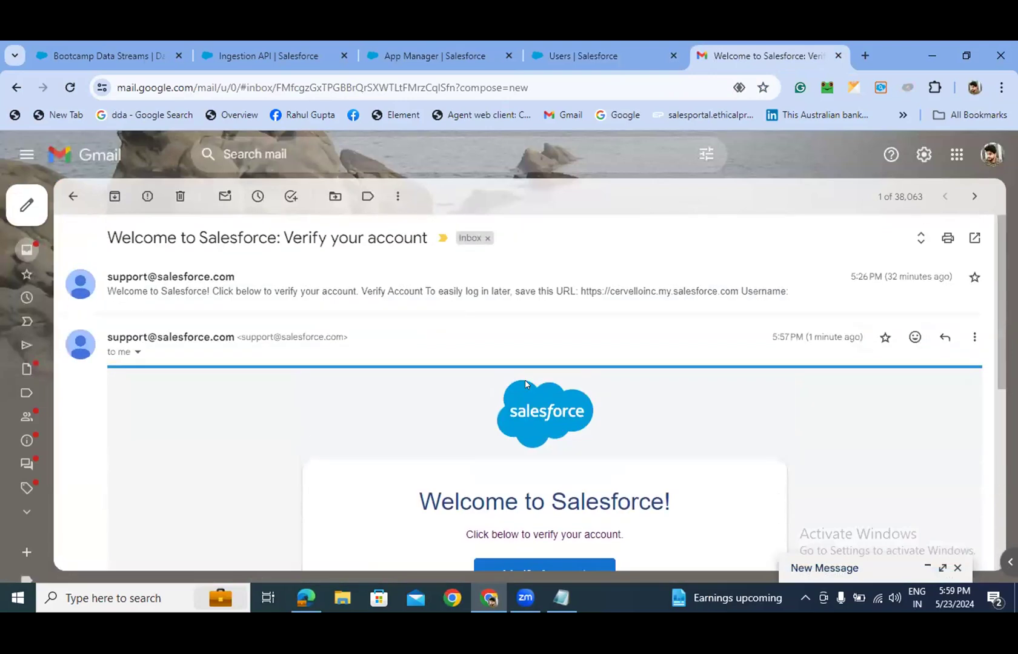
{"action": "left_click", "coordinate": [70, 88]}
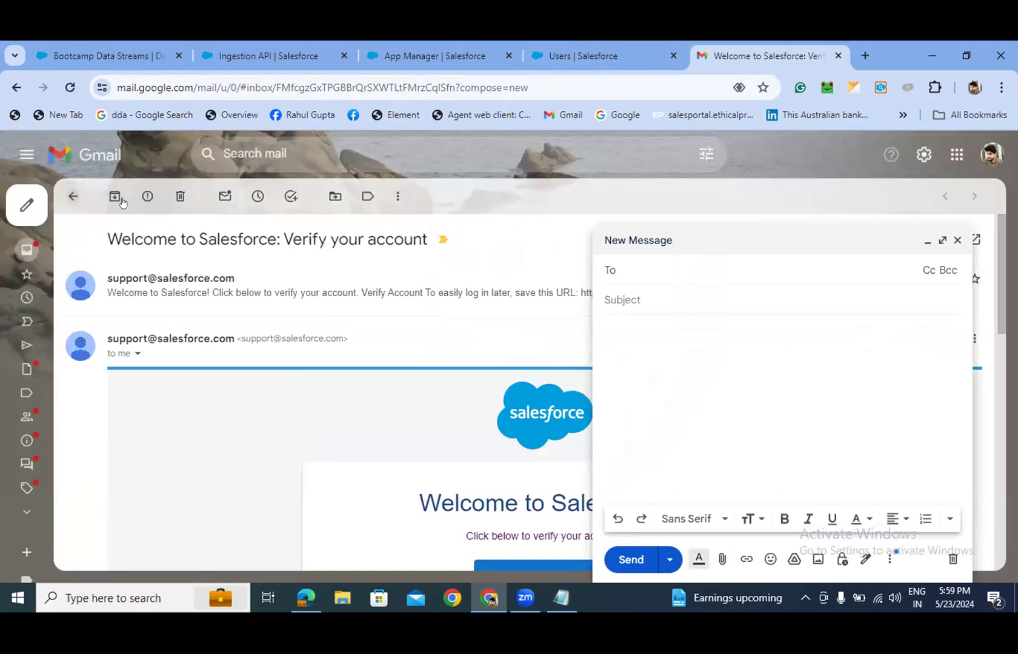
- Close the empty draft, find the 'Folder shared with you: Hands On' email under Updates, and open the folder
{"action": "left_click", "coordinate": [955, 241]}
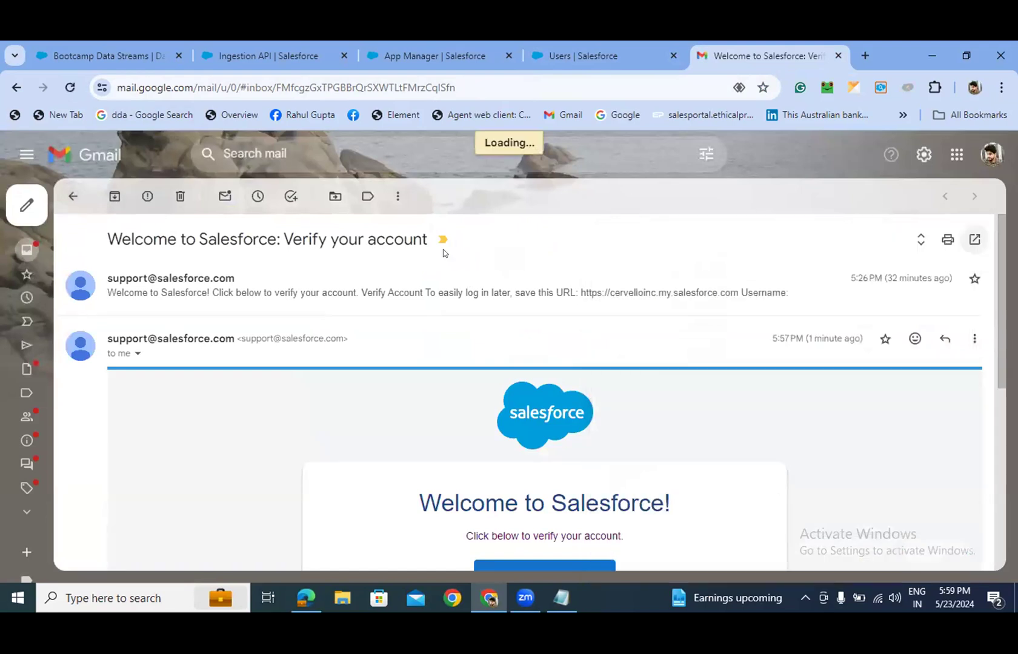
{"action": "left_click", "coordinate": [24, 249]}
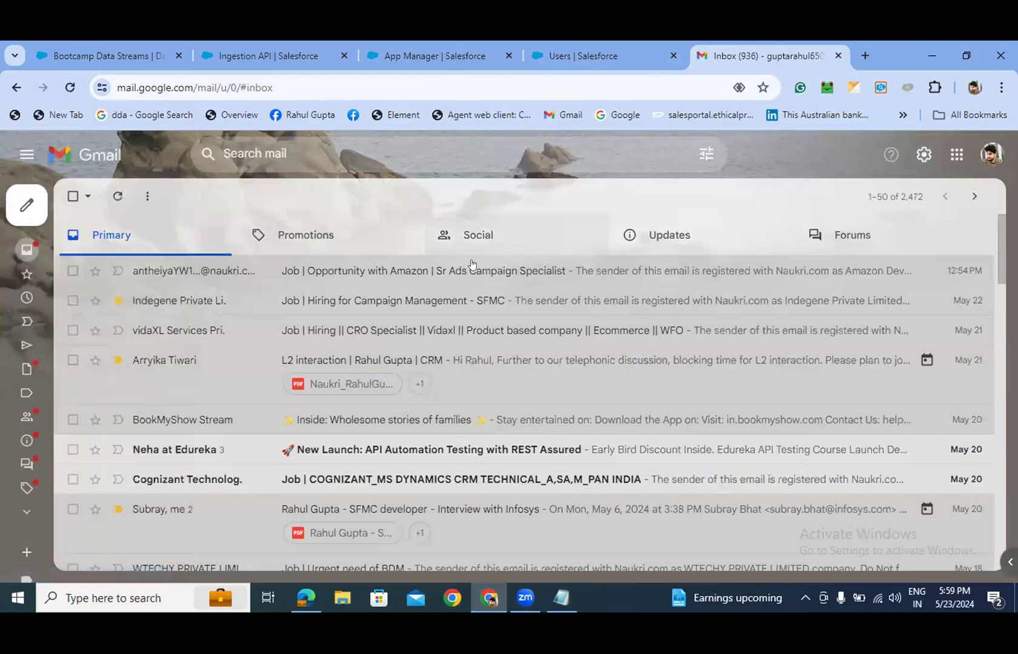
{"action": "left_click", "coordinate": [301, 230]}
{"action": "left_click", "coordinate": [469, 235]}
{"action": "left_click", "coordinate": [647, 236]}
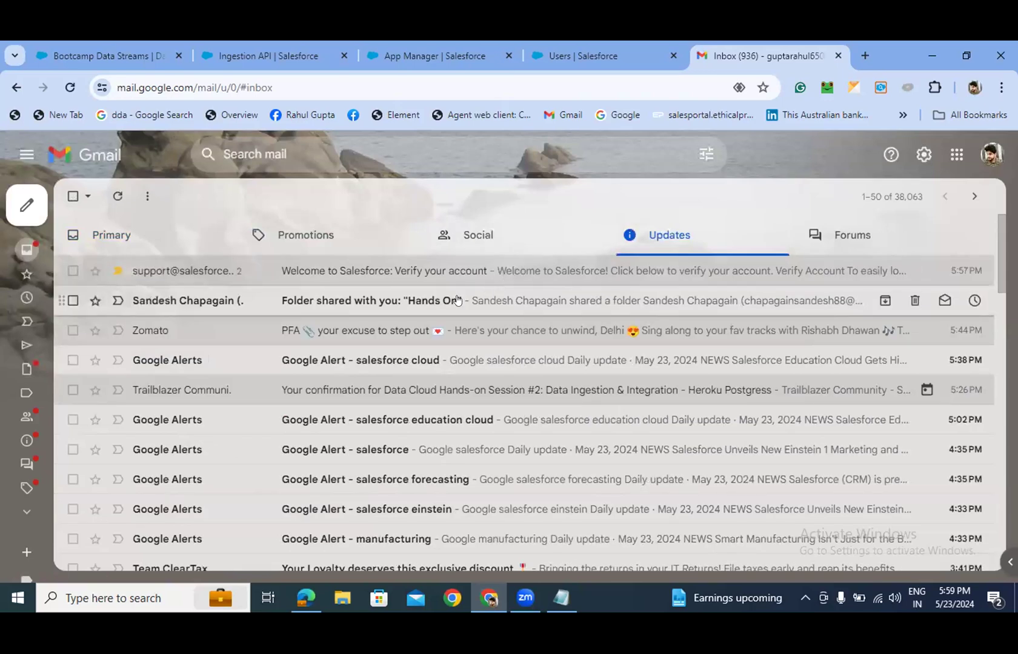
{"action": "left_click", "coordinate": [458, 300]}
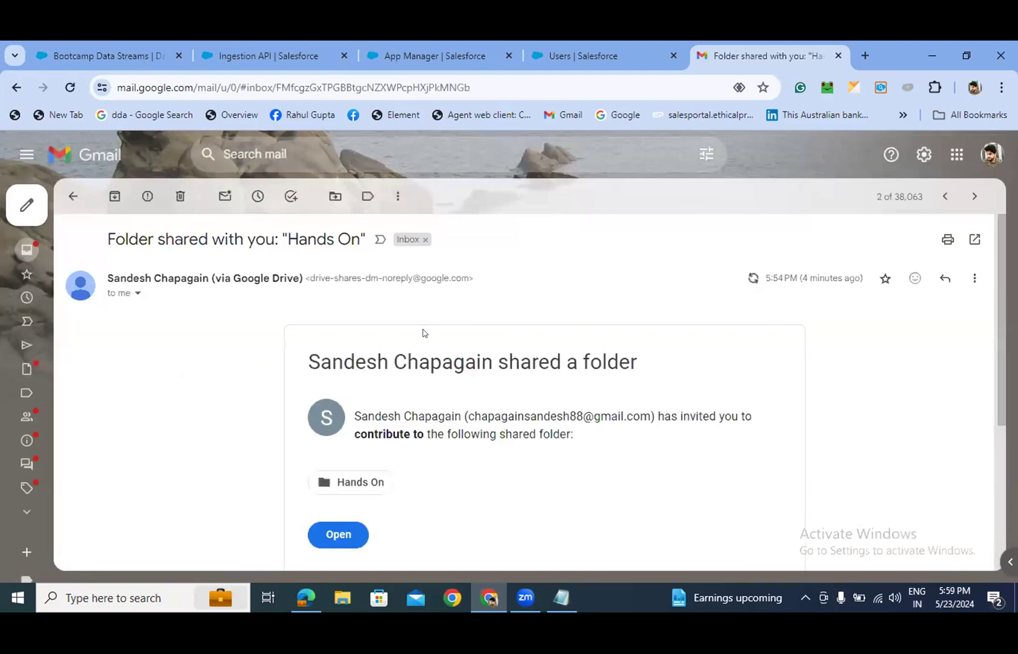
{"action": "scroll", "coordinate": [363, 375], "scroll_direction": "down", "scroll_amount": 4}
{"action": "scroll", "coordinate": [346, 436], "scroll_direction": "down", "scroll_amount": 3}
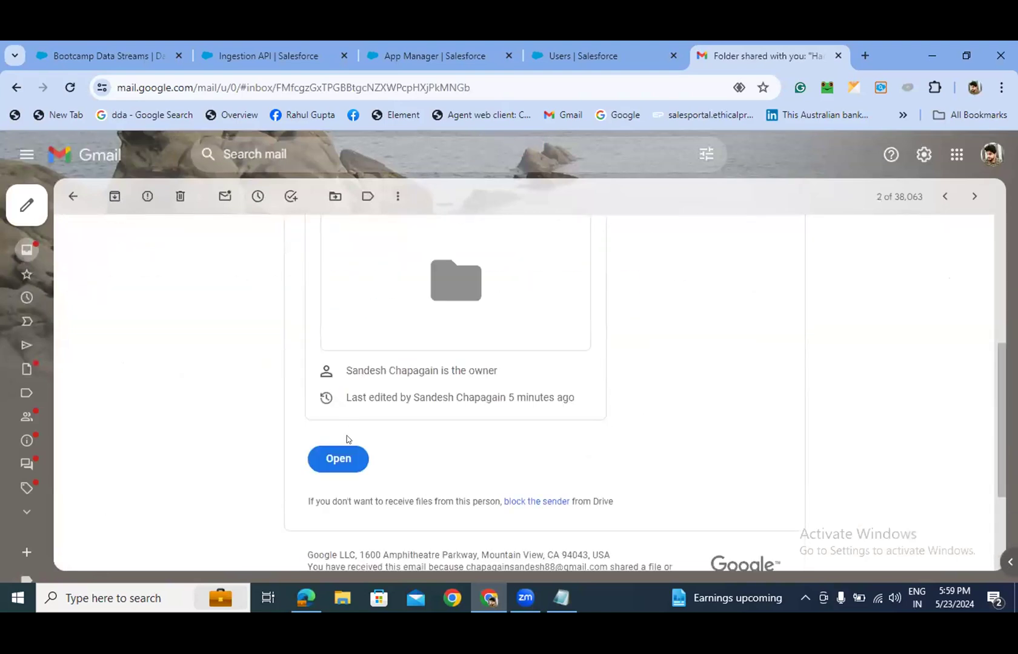
{"action": "left_click", "coordinate": [337, 458]}
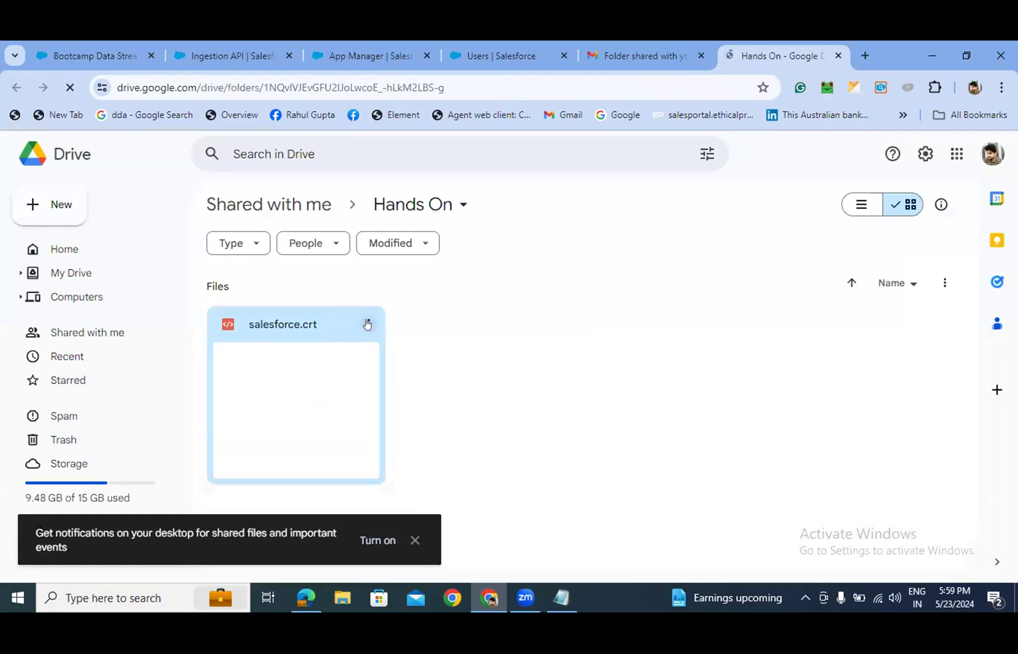
- Download salesforce.crt despite the warning, then return to the Salesforce user tab
{"action": "left_click", "coordinate": [365, 325]}
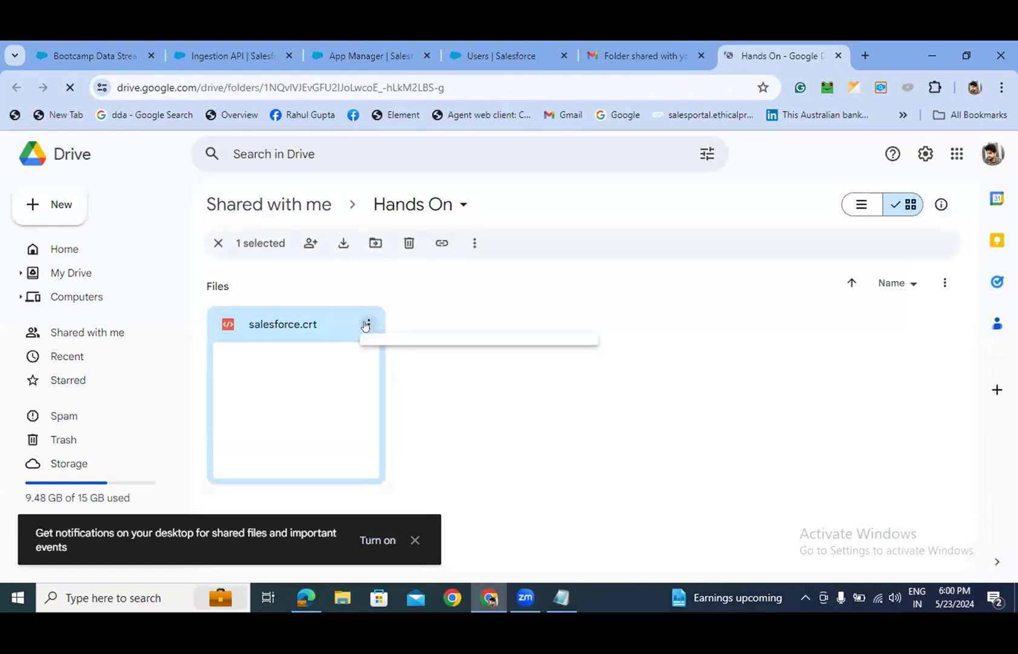
{"action": "left_click", "coordinate": [341, 244]}
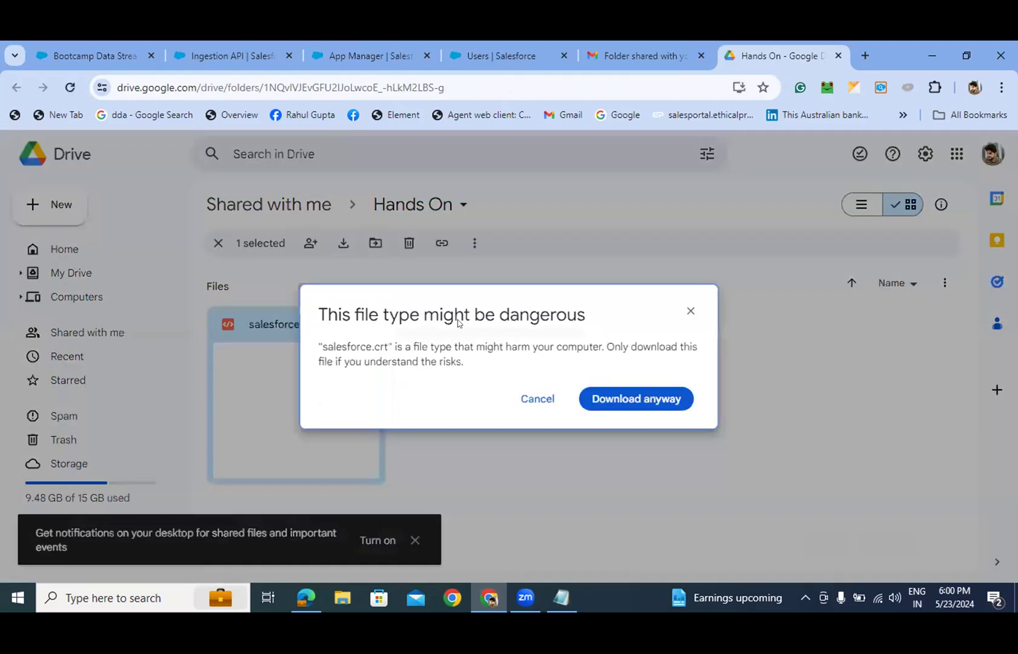
{"action": "left_click", "coordinate": [586, 398]}
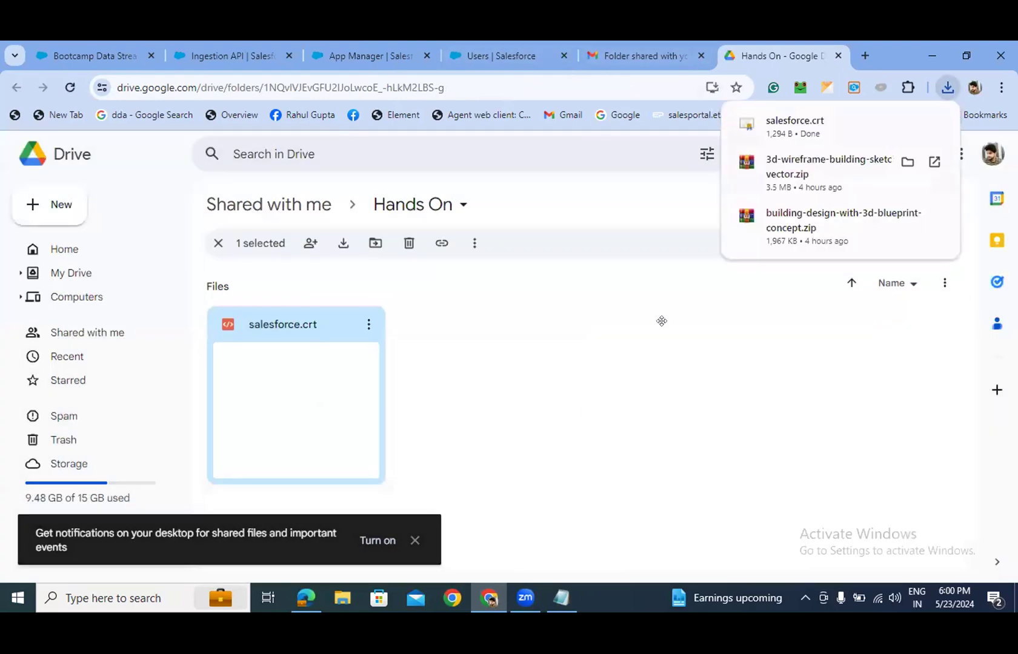
{"action": "left_click", "coordinate": [636, 56]}
{"action": "left_click", "coordinate": [501, 56]}
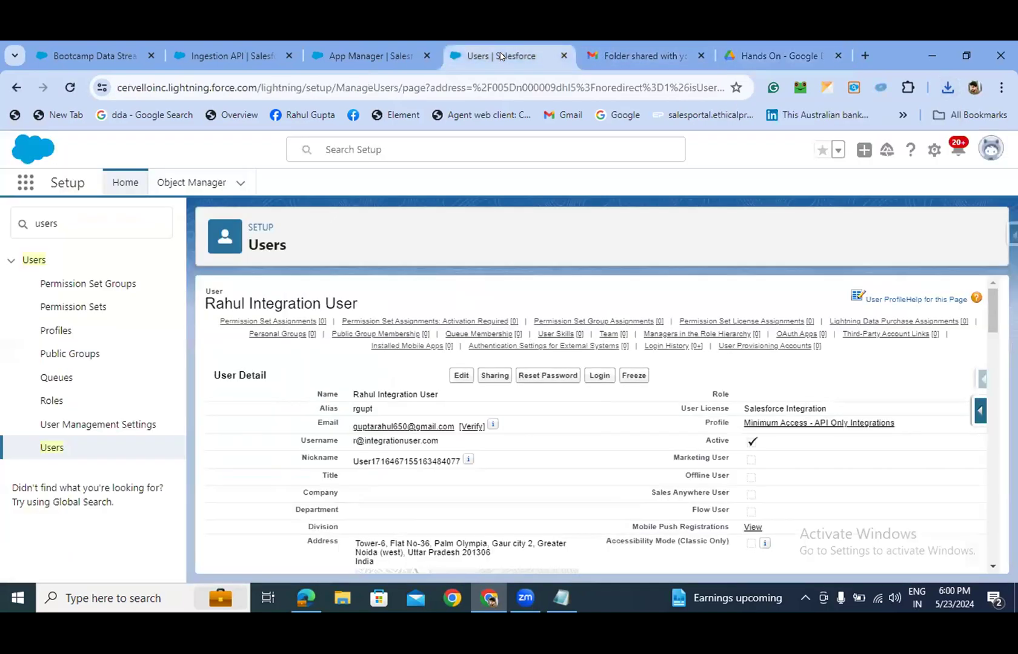
- Back on the connected app's OAuth settings, turn on Use digital signatures
{"action": "left_click", "coordinate": [386, 56]}
{"action": "scroll", "coordinate": [606, 460], "scroll_direction": "down", "scroll_amount": 2}
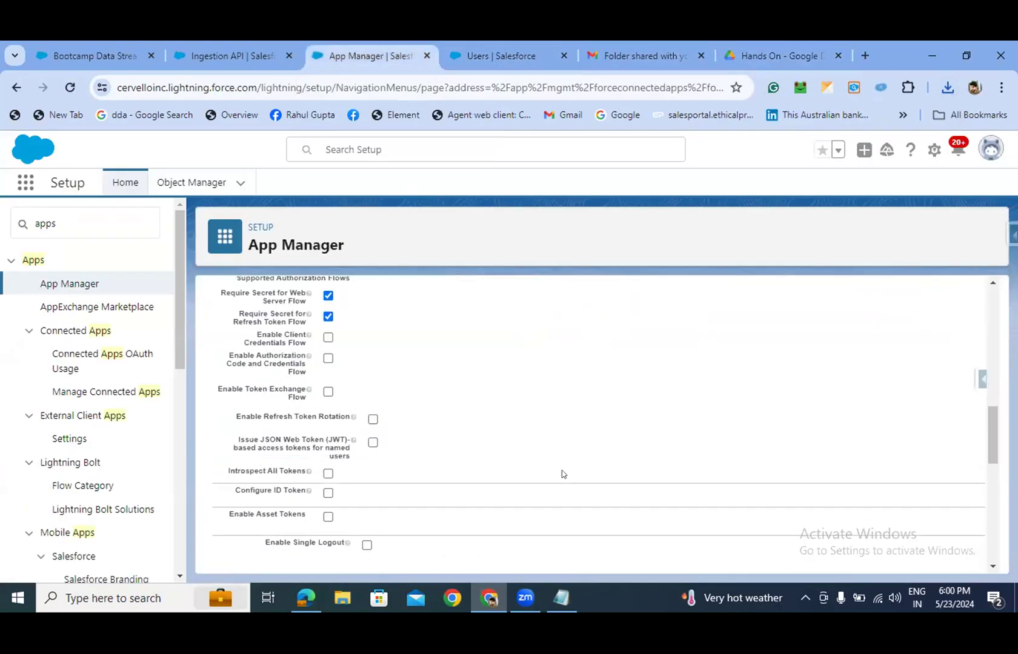
{"action": "scroll", "coordinate": [562, 474], "scroll_direction": "up", "scroll_amount": 3}
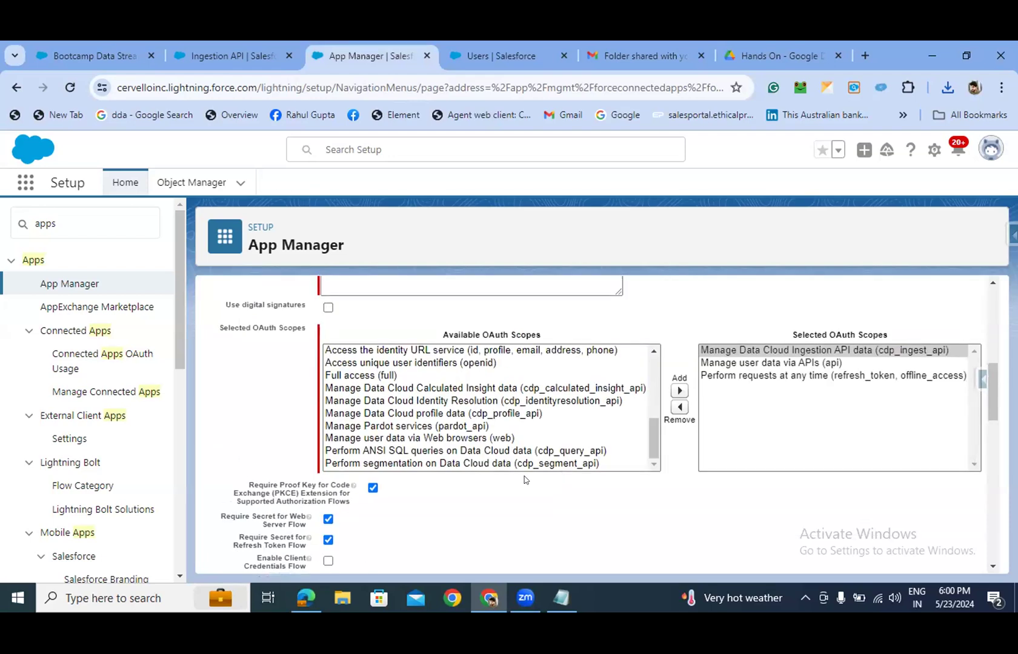
{"action": "scroll", "coordinate": [525, 478], "scroll_direction": "down", "scroll_amount": 3}
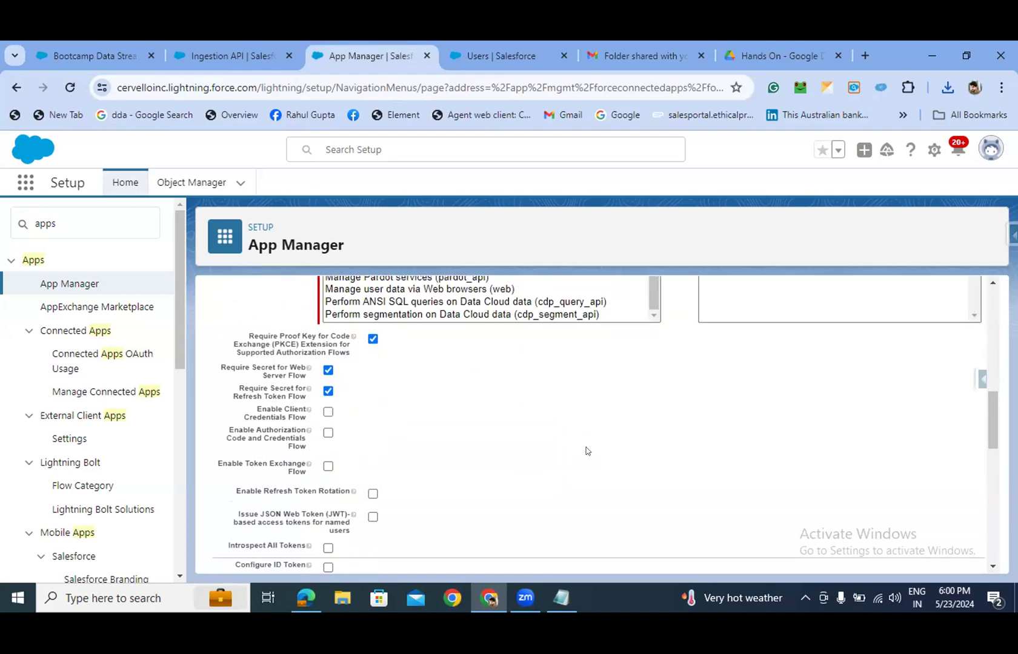
{"action": "scroll", "coordinate": [586, 451], "scroll_direction": "up", "scroll_amount": 3}
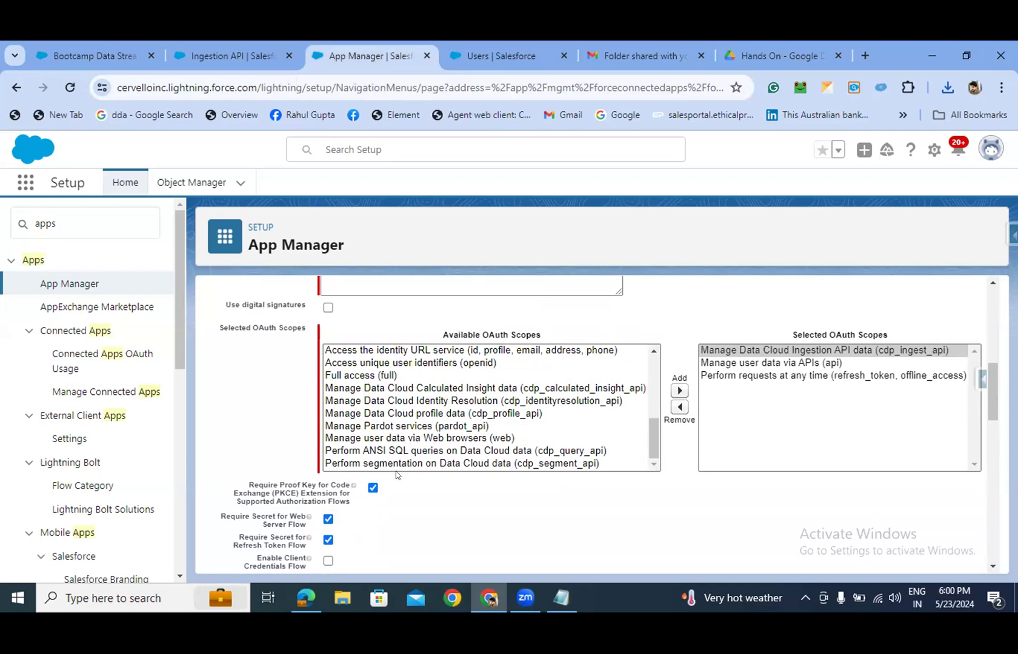
{"action": "scroll", "coordinate": [369, 478], "scroll_direction": "down", "scroll_amount": 2}
{"action": "scroll", "coordinate": [480, 425], "scroll_direction": "up", "scroll_amount": 5}
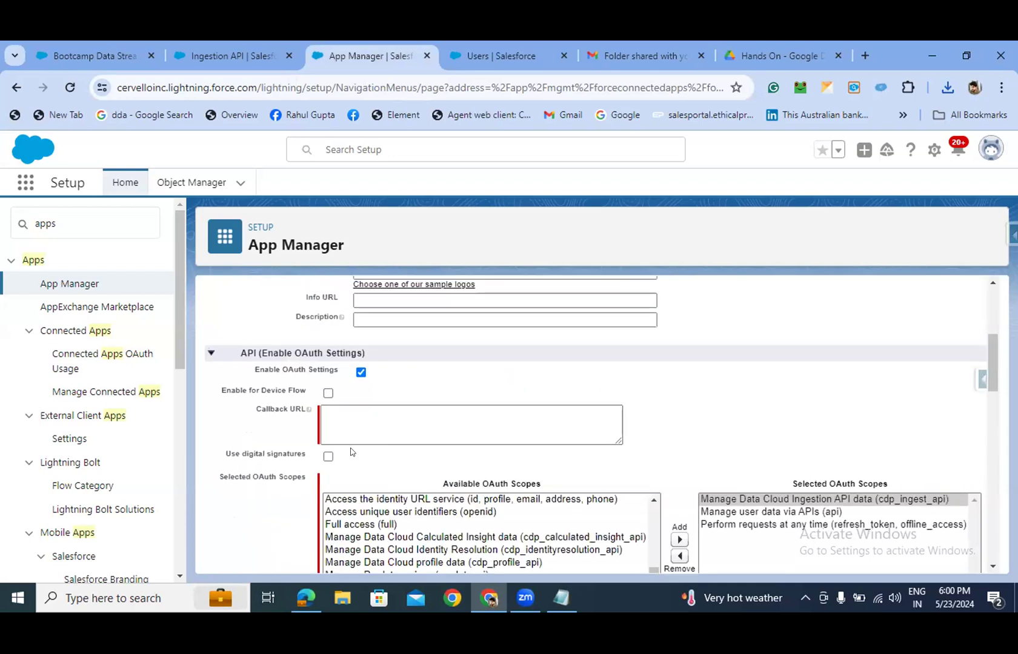
{"action": "left_click", "coordinate": [328, 455]}
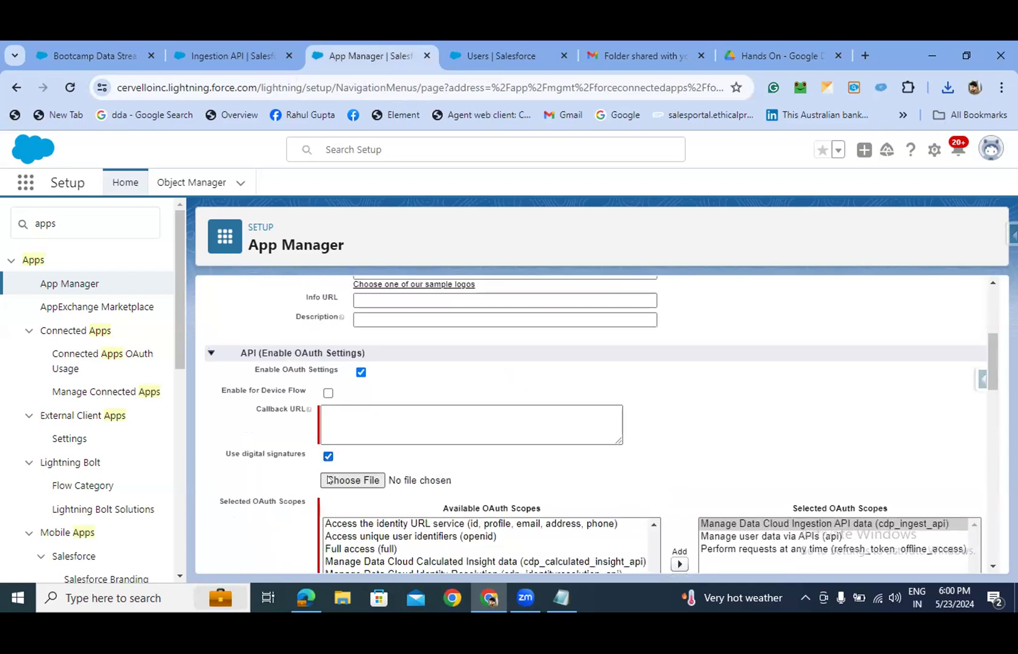
- Choose salesforce.crt from the Downloads folder as the certificate file
{"action": "left_click", "coordinate": [328, 478]}
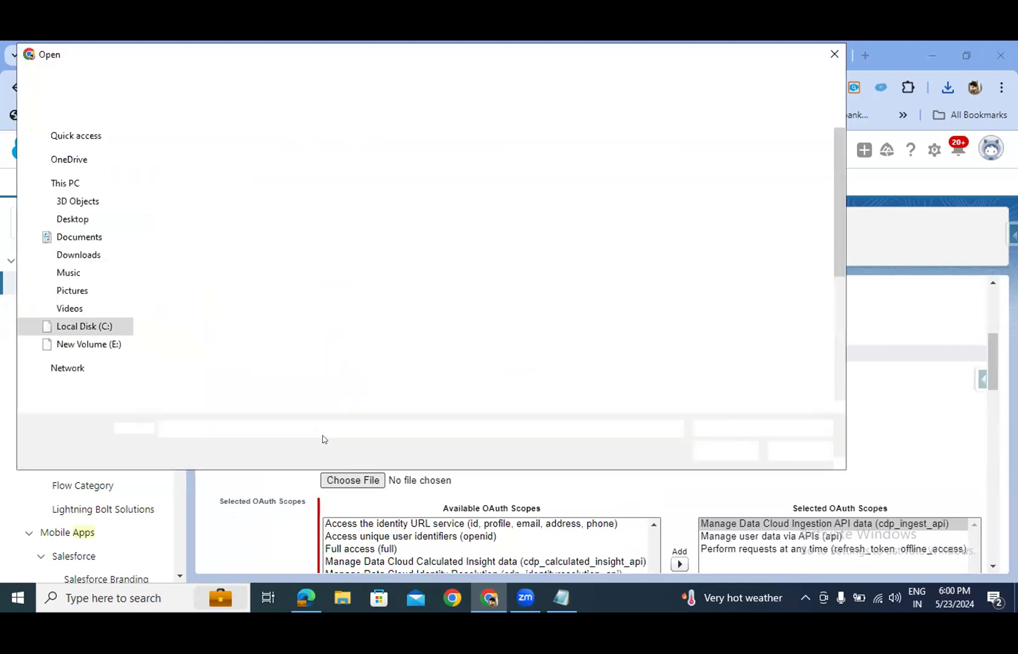
{"action": "left_click", "coordinate": [78, 255]}
{"action": "left_click", "coordinate": [195, 165]}
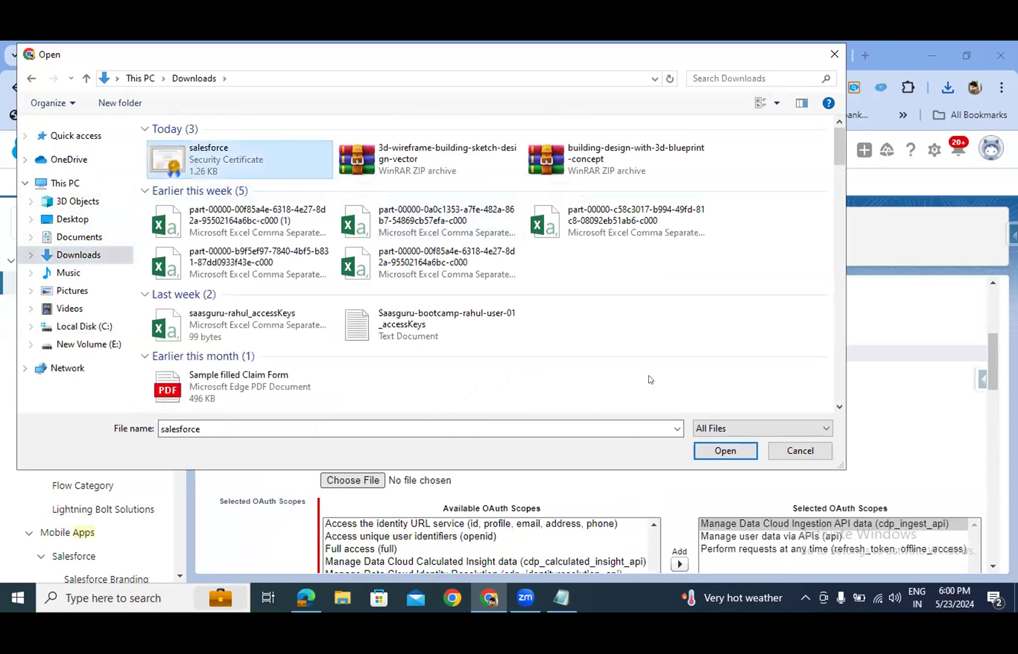
{"action": "left_click", "coordinate": [707, 453]}
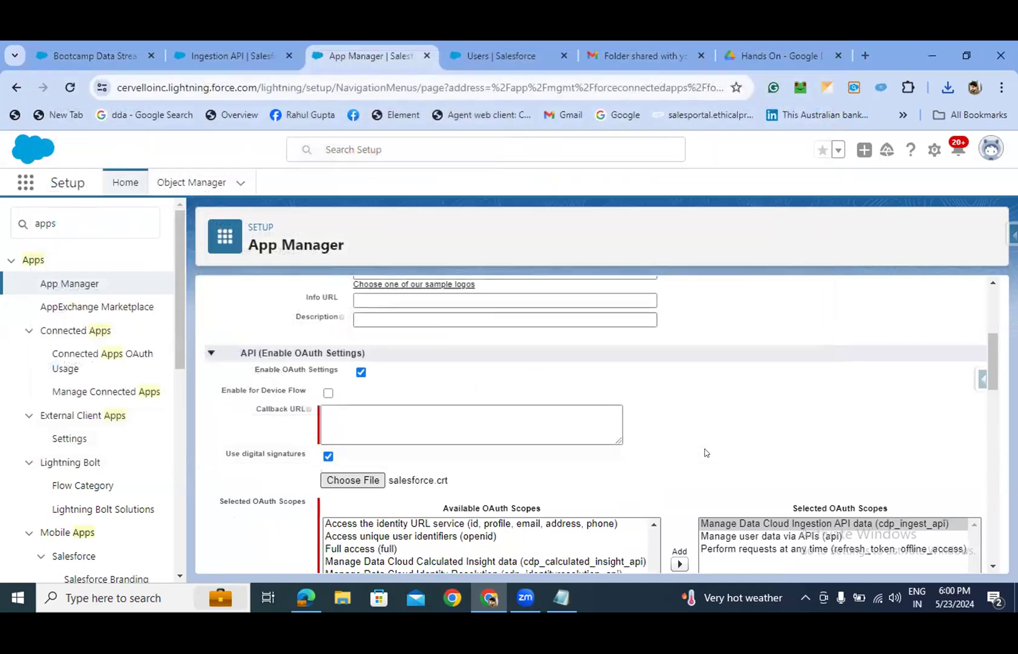
- Scroll down the form to the Callback URL field
{"action": "left_click", "coordinate": [495, 434]}
{"action": "scroll", "coordinate": [495, 433], "scroll_direction": "down", "scroll_amount": 1}
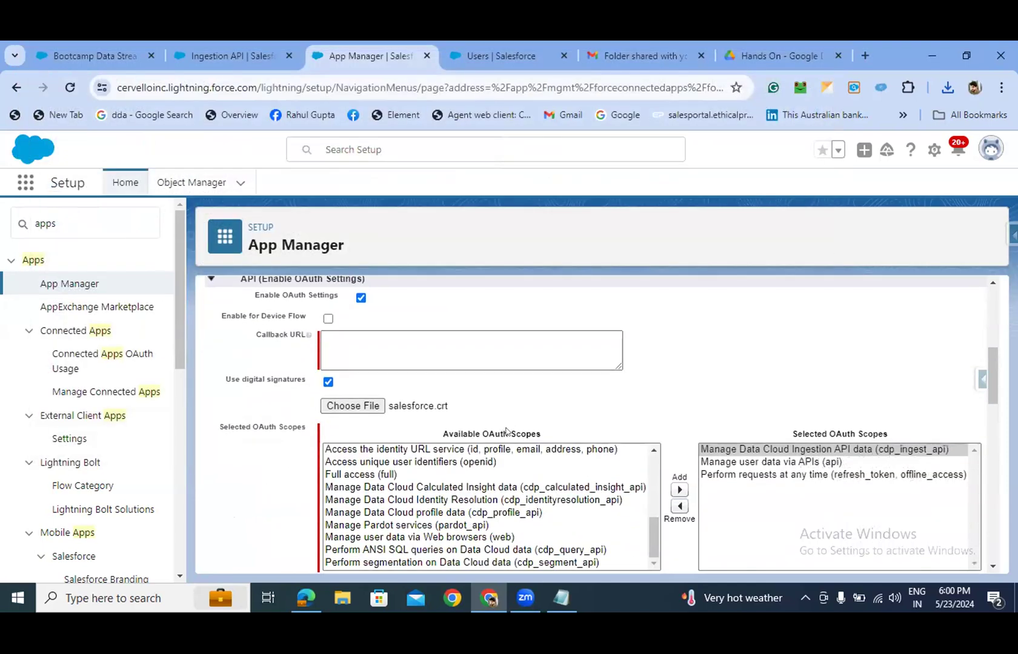
{"action": "scroll", "coordinate": [516, 415], "scroll_direction": "down", "scroll_amount": 1}
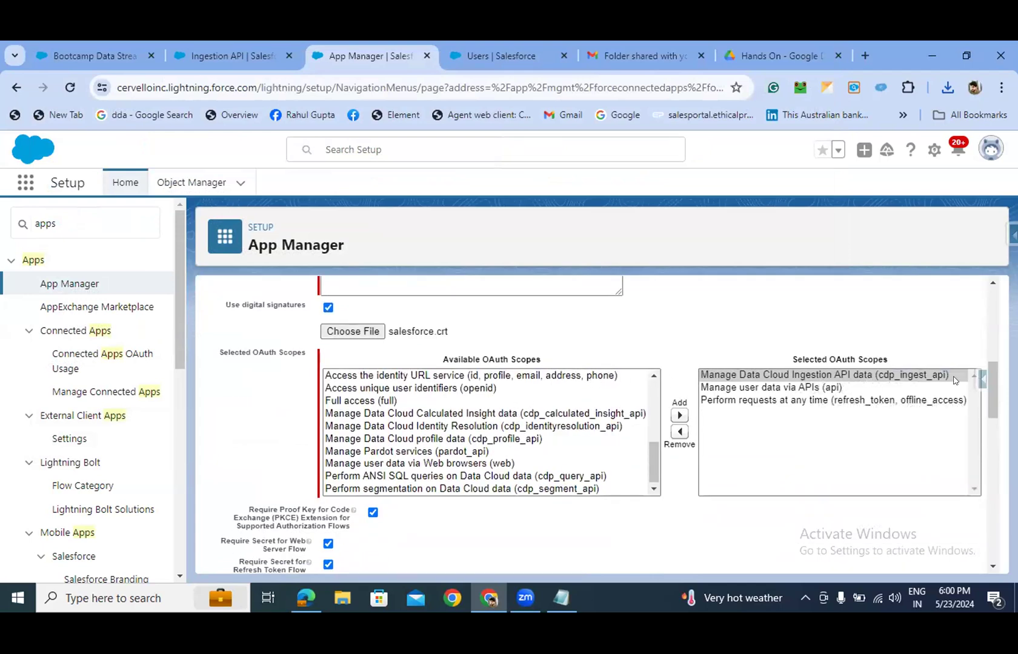
{"action": "left_click_drag", "start_coordinate": [993, 369], "coordinate": [994, 347]}
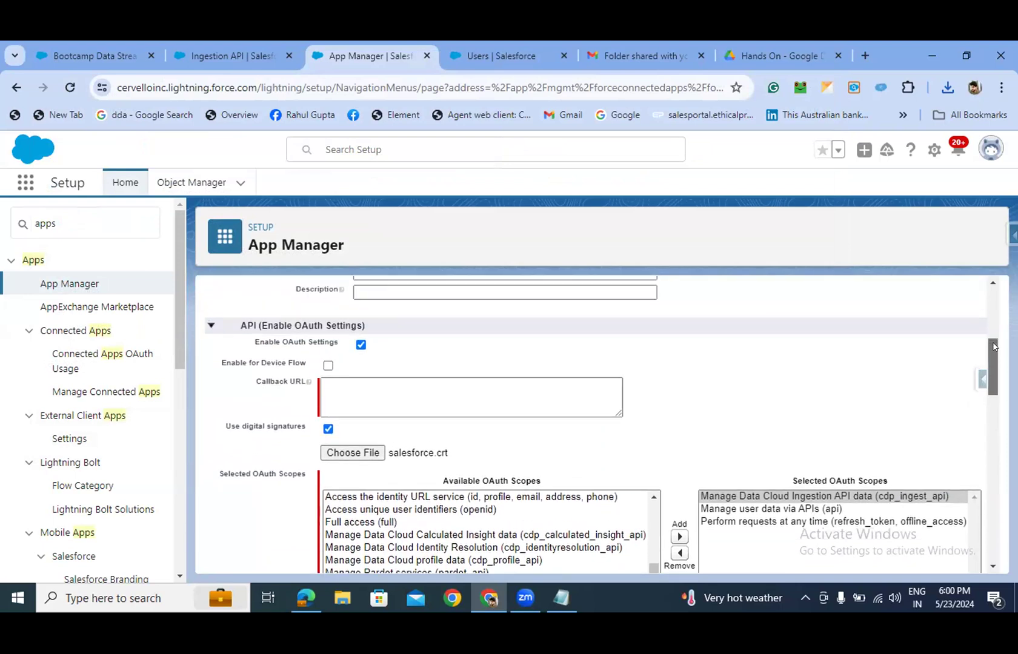
{"action": "left_click", "coordinate": [363, 395]}
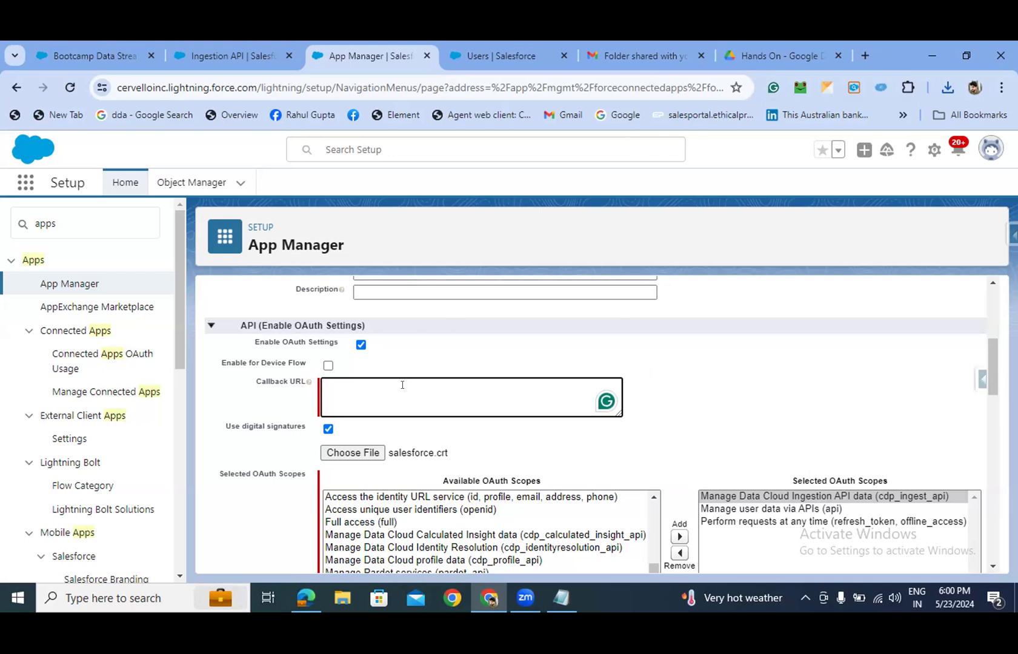
- Enter 'localhost' as the callback URL and save the connected app
{"action": "type", "text": "ht"}
{"action": "type", "text": "calh"}
{"action": "type", "text": "st"}
{"action": "key", "text": "BackSpace"}
{"action": "key", "text": "BackSpace"}
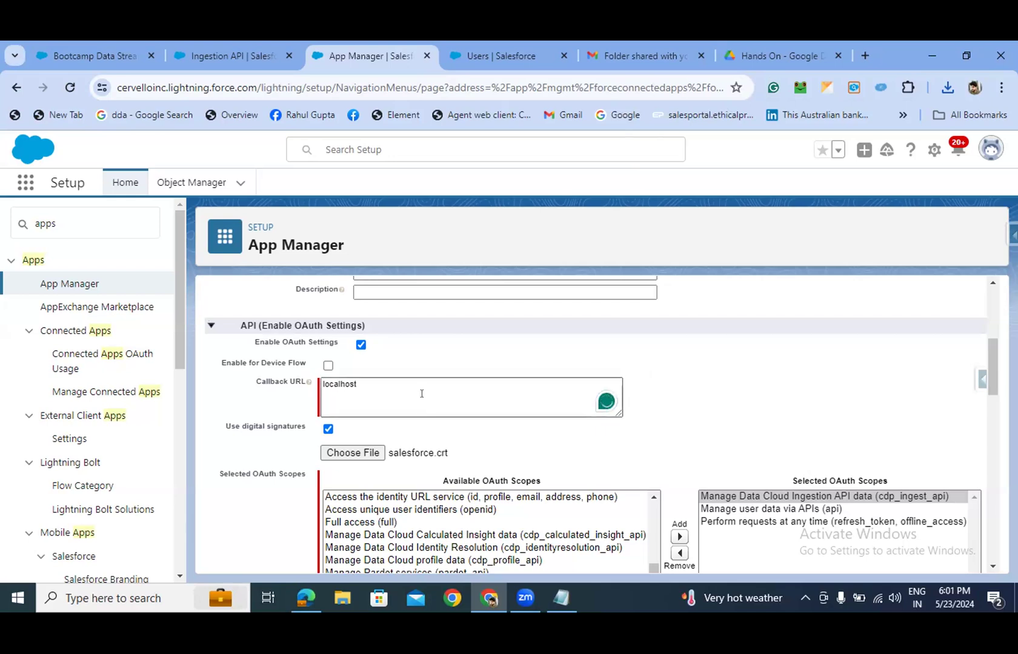
{"action": "scroll", "coordinate": [422, 391], "scroll_direction": "down", "scroll_amount": 10}
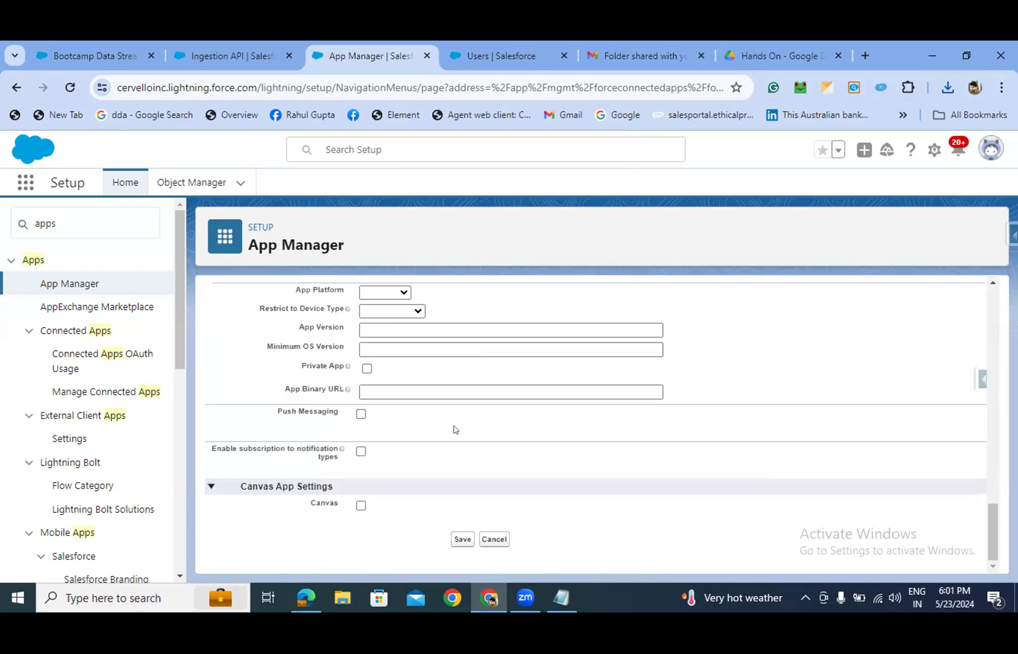
{"action": "left_click", "coordinate": [460, 539]}
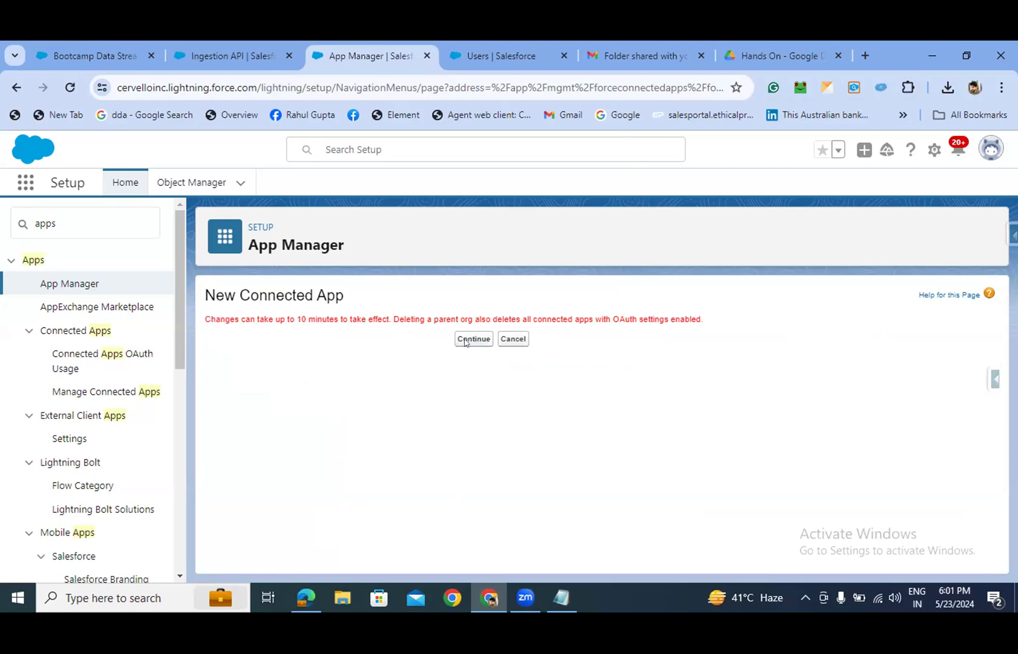
{"action": "left_click", "coordinate": [464, 341]}
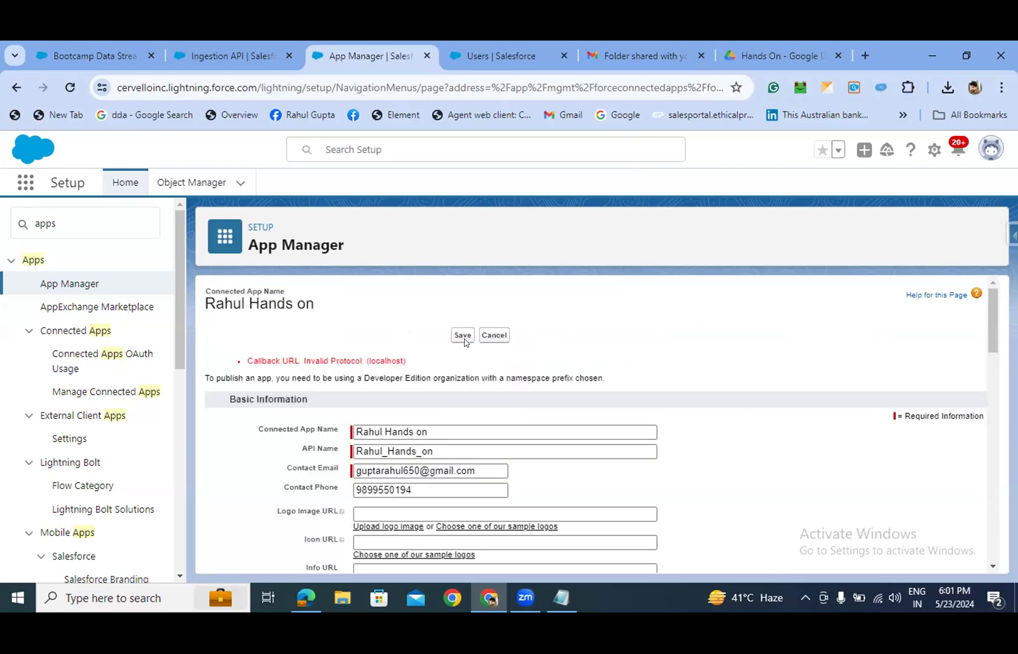
{"action": "scroll", "coordinate": [362, 363], "scroll_direction": "down", "scroll_amount": 4}
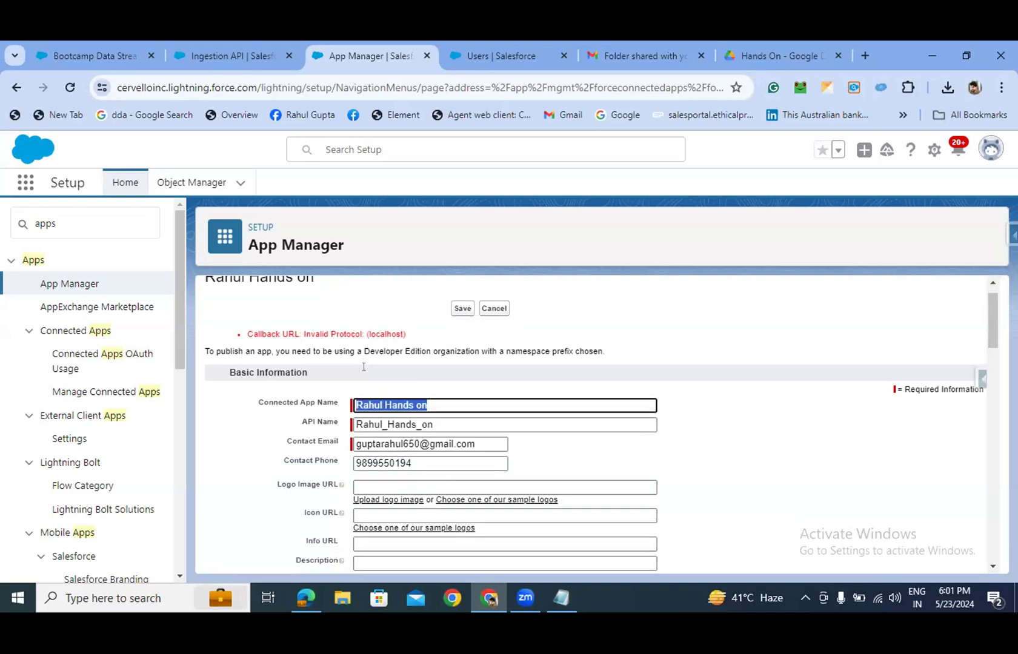
{"action": "scroll", "coordinate": [363, 376], "scroll_direction": "down", "scroll_amount": 1}
{"action": "scroll", "coordinate": [362, 394], "scroll_direction": "up", "scroll_amount": 2}
{"action": "scroll", "coordinate": [366, 448], "scroll_direction": "down", "scroll_amount": 1}
{"action": "left_click", "coordinate": [367, 462]}
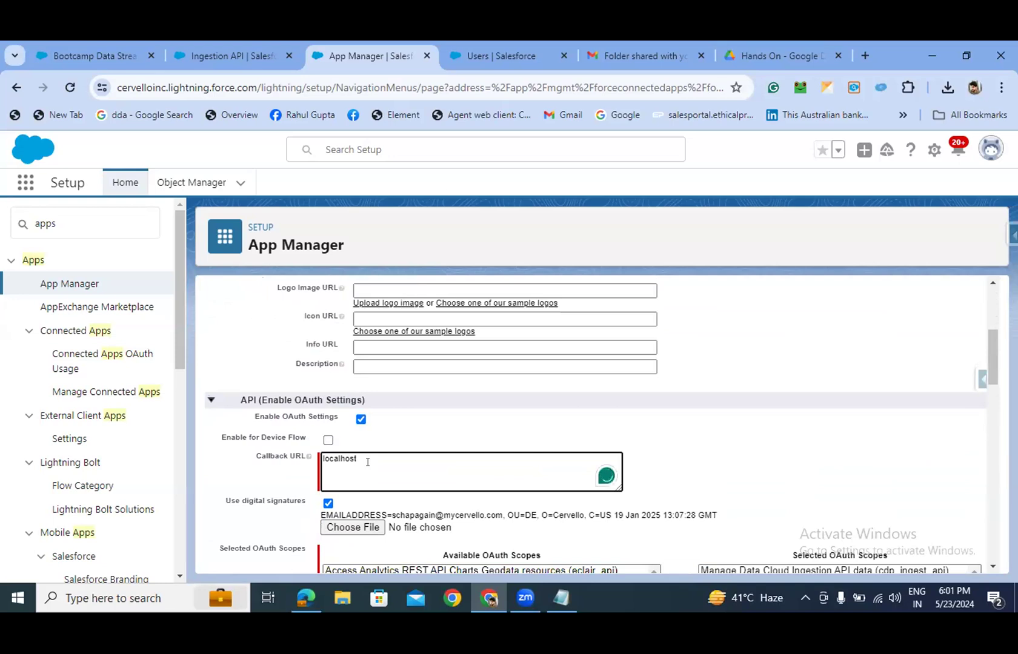
{"action": "key", "text": "BackSpace"}
{"action": "key", "text": "BackSpace"}
{"action": "key", "text": "BackSpace"}
{"action": "key", "text": "BackSpace"}
{"action": "key", "text": "BackSpace"}
{"action": "key", "text": "BackSpace"}
{"action": "key", "text": "BackSpace"}
{"action": "key", "text": "BackSpace"}
{"action": "key", "text": "BackSpace"}
{"action": "type", "text": "h"}
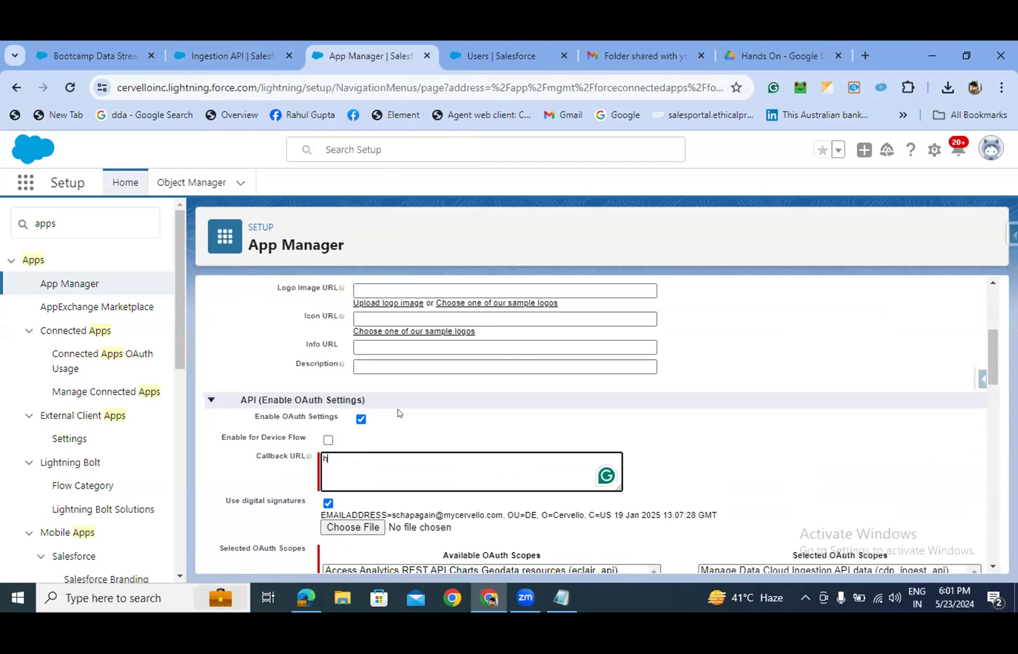
{"action": "type", "text": "ttps://localhost"}
{"action": "left_click", "coordinate": [341, 459]}
{"action": "key", "text": "BackSpace"}
- Save the connected app again and accept the confirmation warning
{"action": "scroll", "coordinate": [439, 451], "scroll_direction": "down", "scroll_amount": 10}
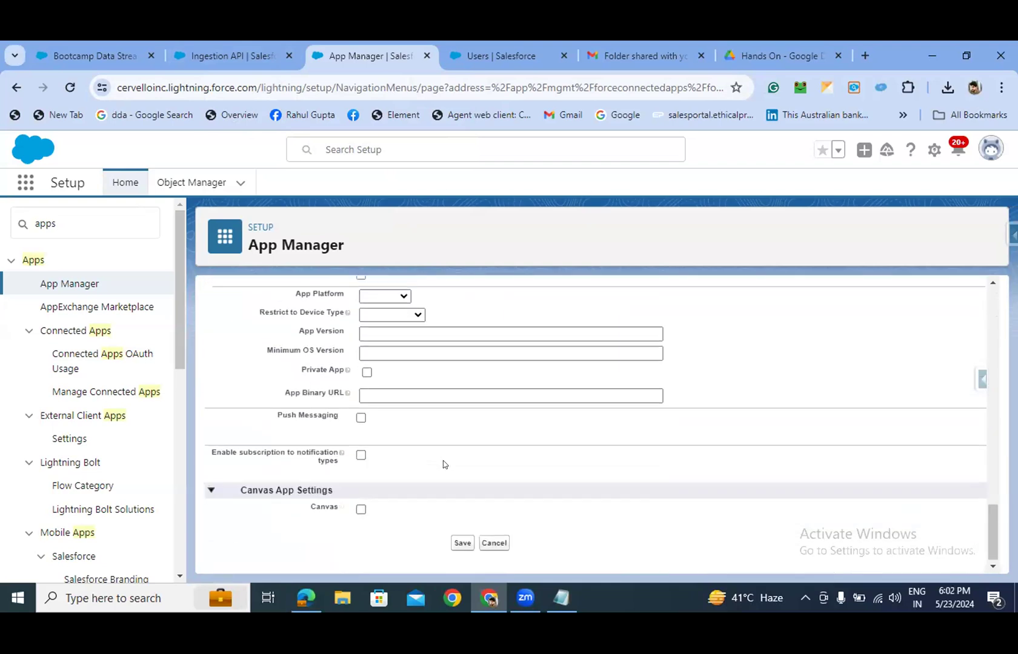
{"action": "left_click", "coordinate": [462, 539]}
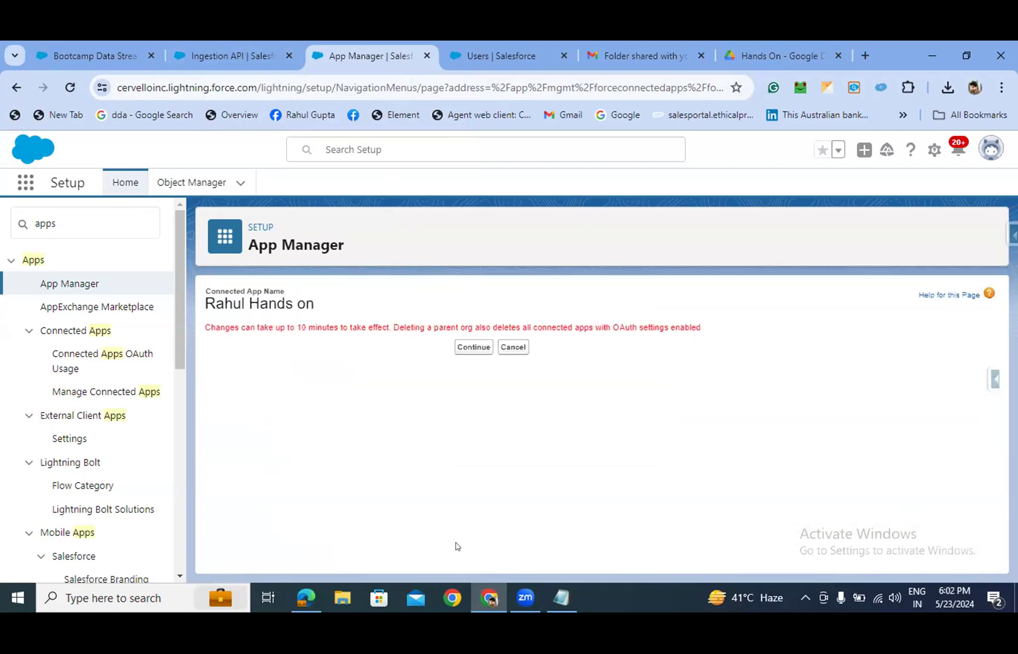
{"action": "left_click", "coordinate": [470, 346]}
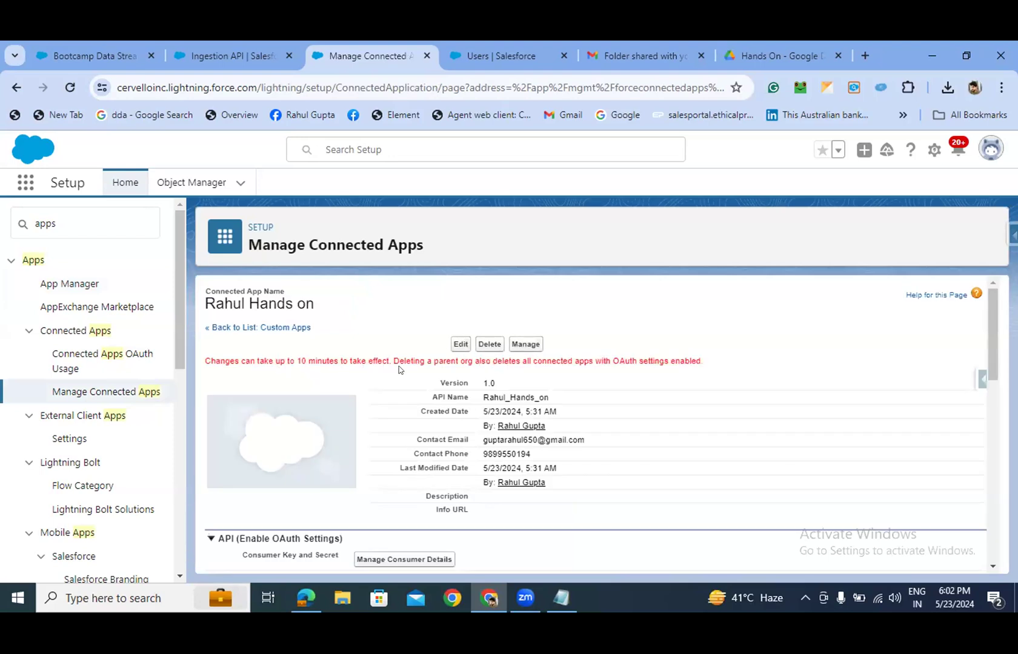
{"action": "scroll", "coordinate": [469, 376], "scroll_direction": "down", "scroll_amount": 1}
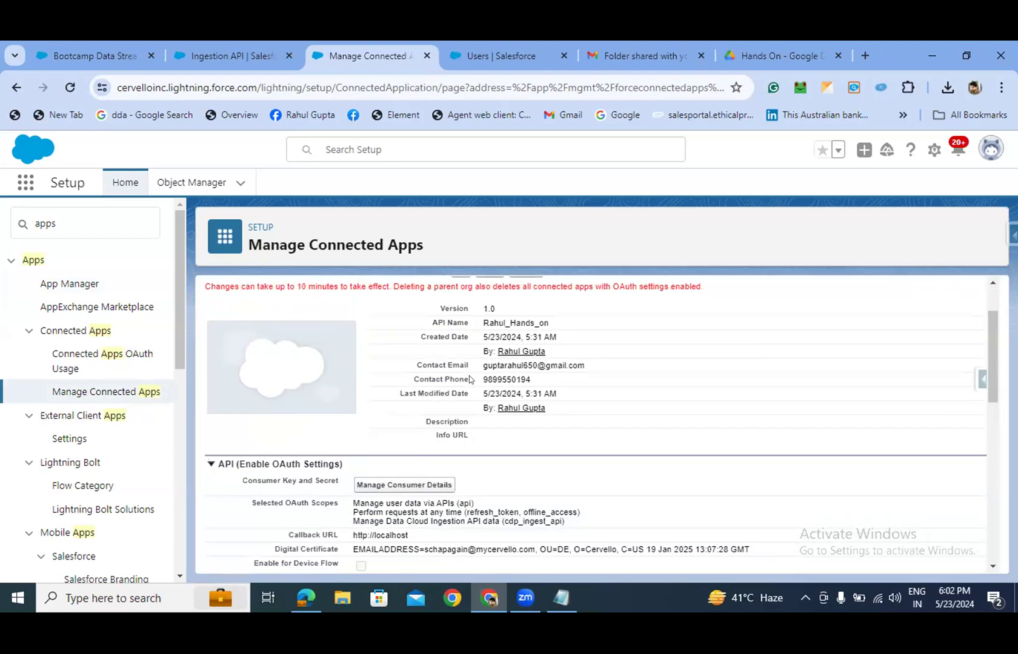
{"action": "scroll", "coordinate": [490, 402], "scroll_direction": "up", "scroll_amount": 1}
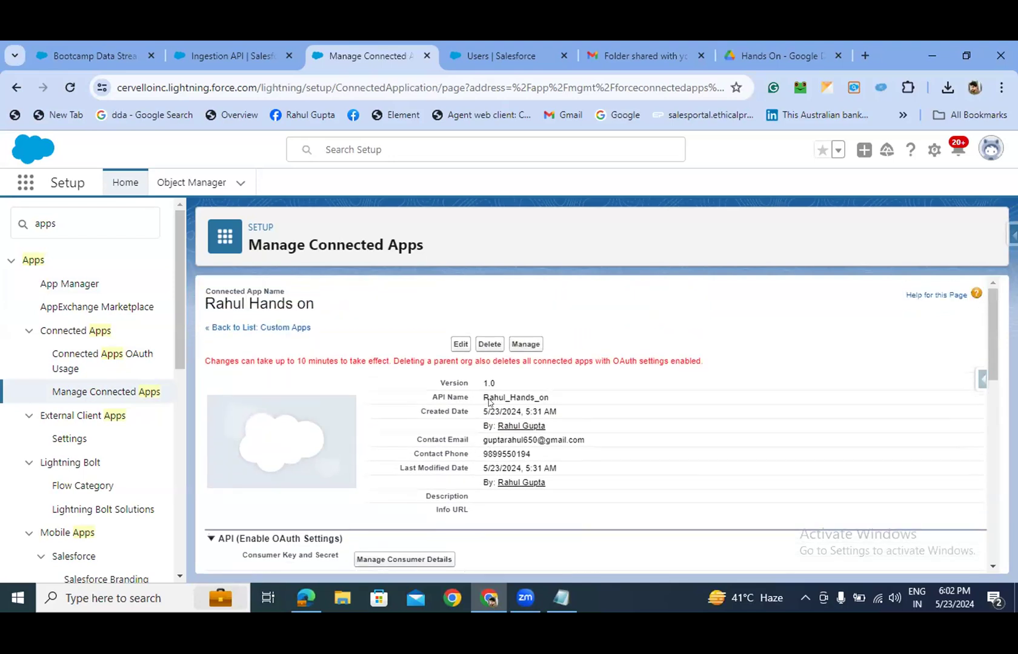
{"action": "scroll", "coordinate": [490, 401], "scroll_direction": "down", "scroll_amount": 4}
{"action": "scroll", "coordinate": [502, 389], "scroll_direction": "up", "scroll_amount": 1}
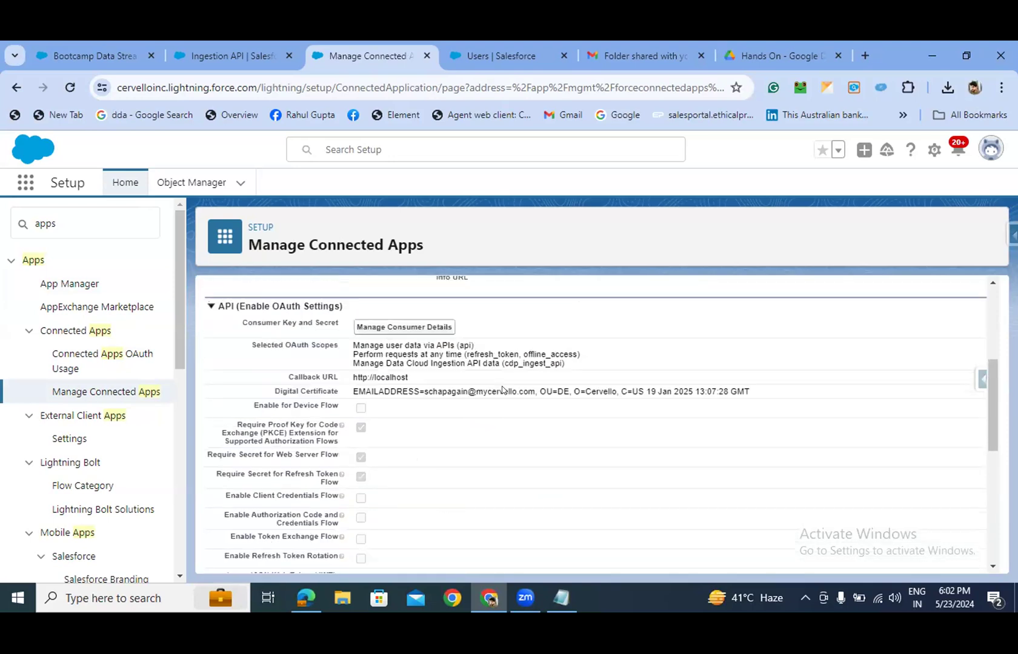
{"action": "scroll", "coordinate": [502, 390], "scroll_direction": "down", "scroll_amount": 4}
{"action": "scroll", "coordinate": [502, 390], "scroll_direction": "up", "scroll_amount": 5}
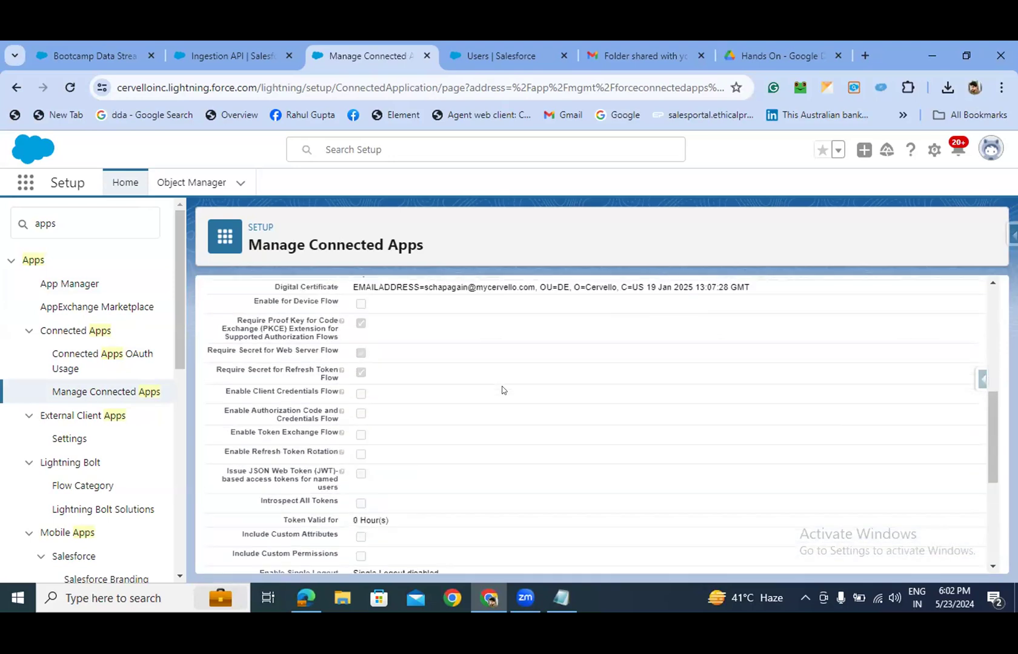
{"action": "scroll", "coordinate": [502, 390], "scroll_direction": "up", "scroll_amount": 1}
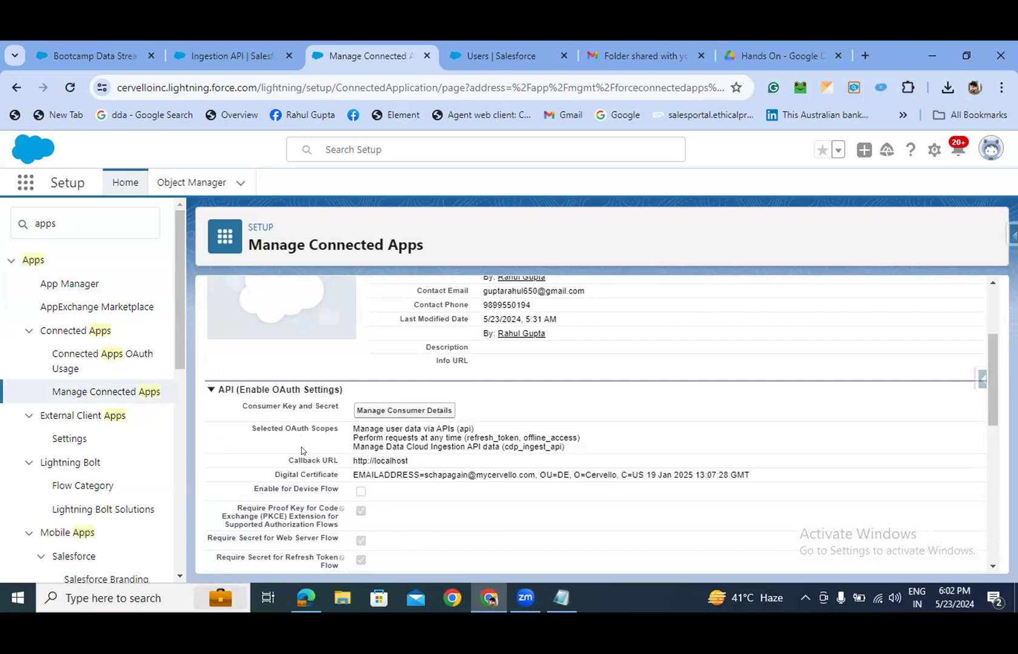
{"action": "scroll", "coordinate": [303, 451], "scroll_direction": "down", "scroll_amount": 1}
{"action": "left_click_drag", "start_coordinate": [352, 397], "coordinate": [454, 406]}
{"action": "left_click", "coordinate": [455, 406]}
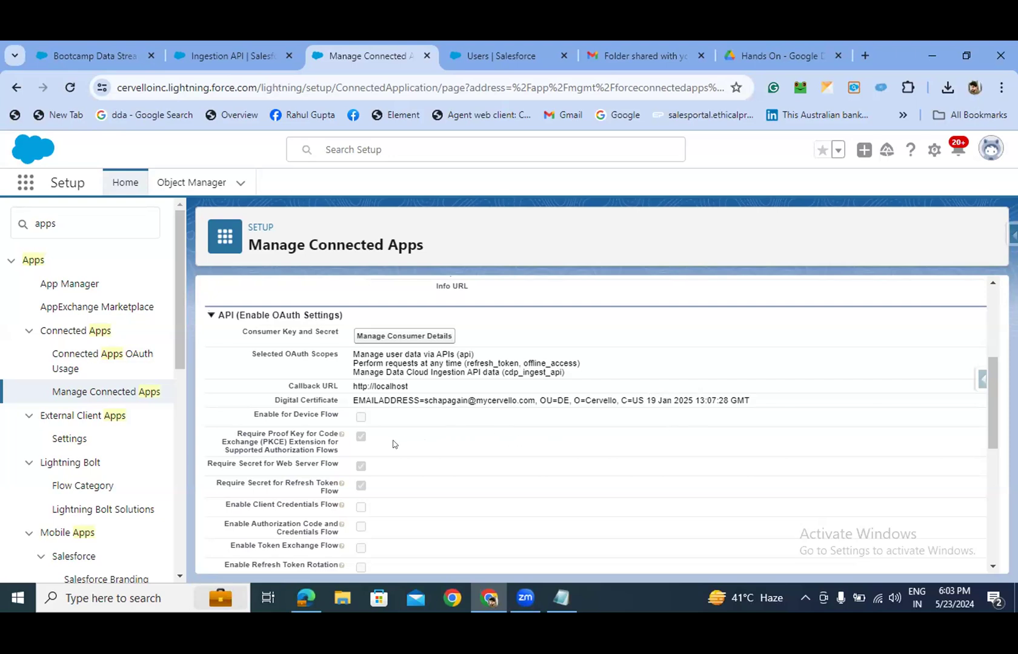
- Highlight the connected app's OAuth scopes, zoom to 125% and back, then go to the Ingestion API page
{"action": "left_click_drag", "start_coordinate": [245, 354], "coordinate": [585, 367]}
{"action": "left_click", "coordinate": [585, 368]}
{"action": "key", "text": "ctrl+plus"}
{"action": "key", "text": "ctrl+plus"}
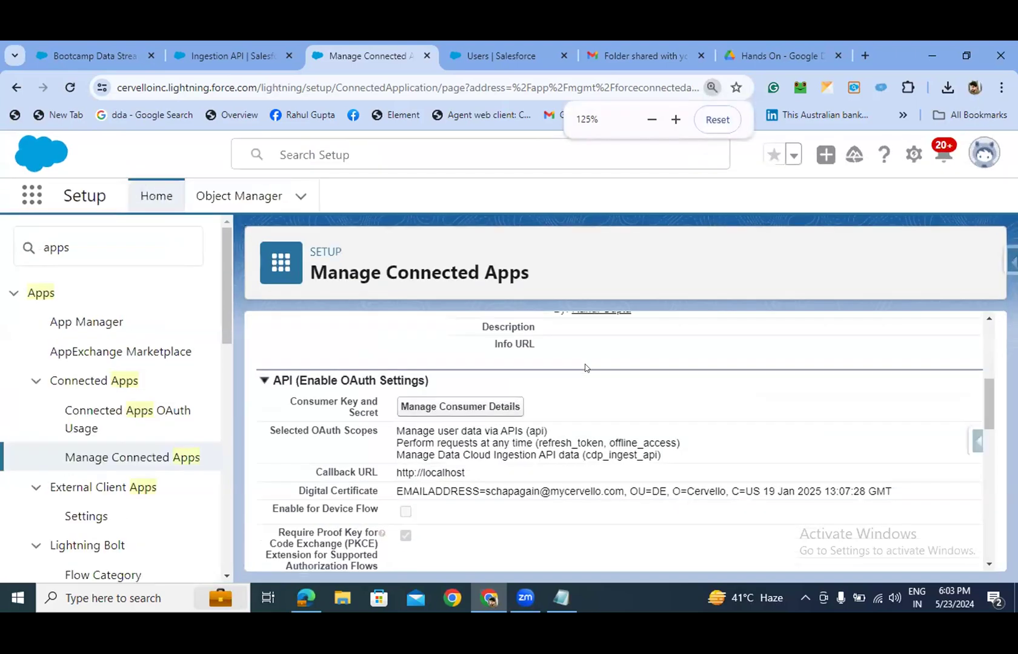
{"action": "scroll", "coordinate": [553, 384], "scroll_direction": "down", "scroll_amount": 1}
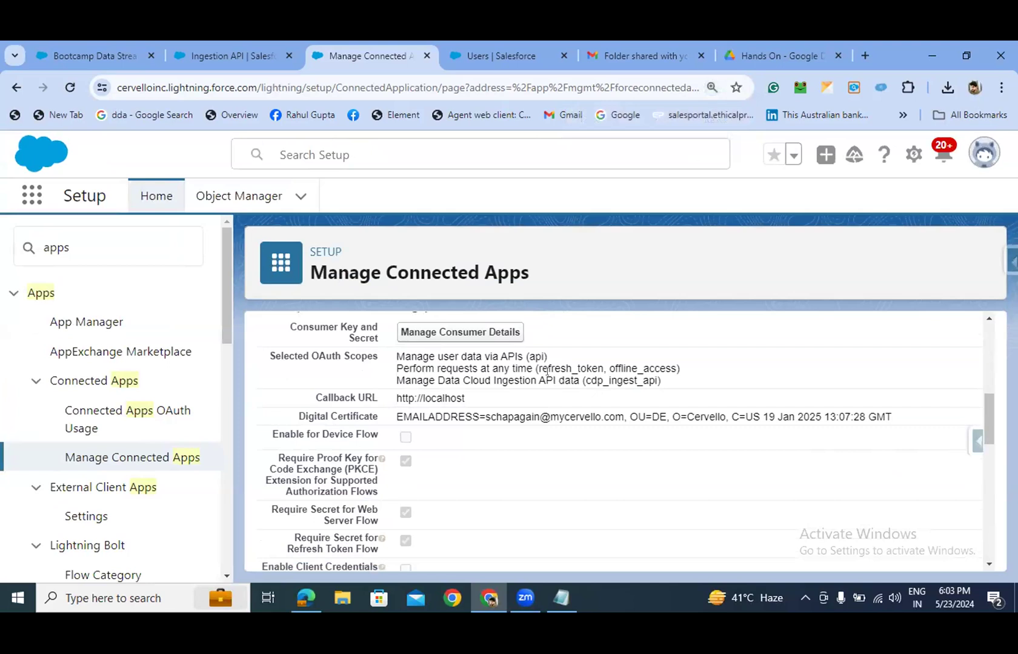
{"action": "key", "text": "ctrl+minus"}
{"action": "key", "text": "ctrl+minus"}
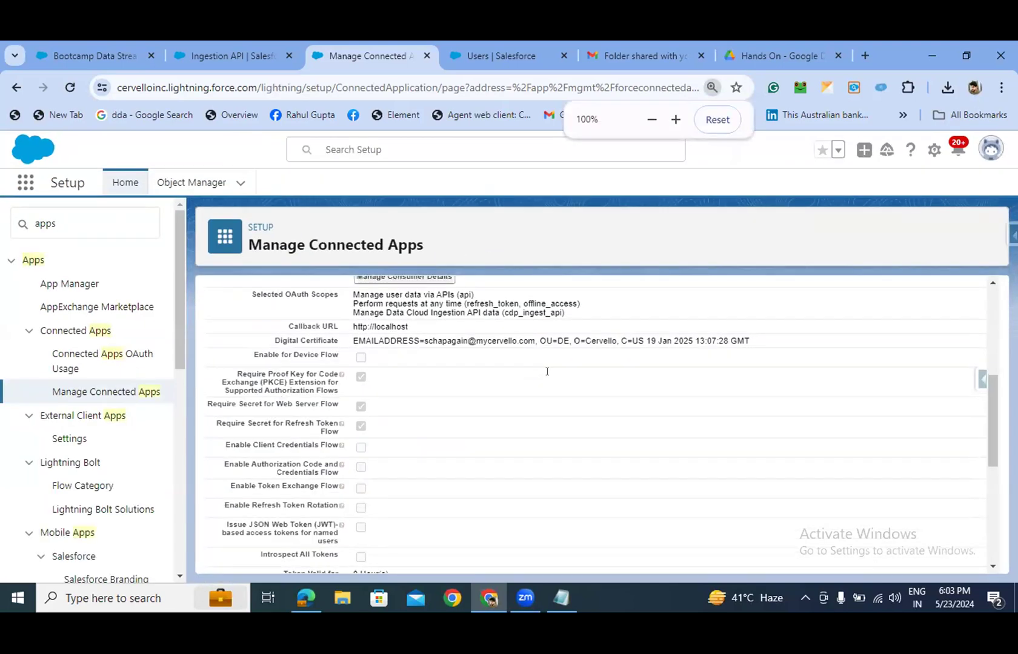
{"action": "scroll", "coordinate": [541, 389], "scroll_direction": "up", "scroll_amount": 1}
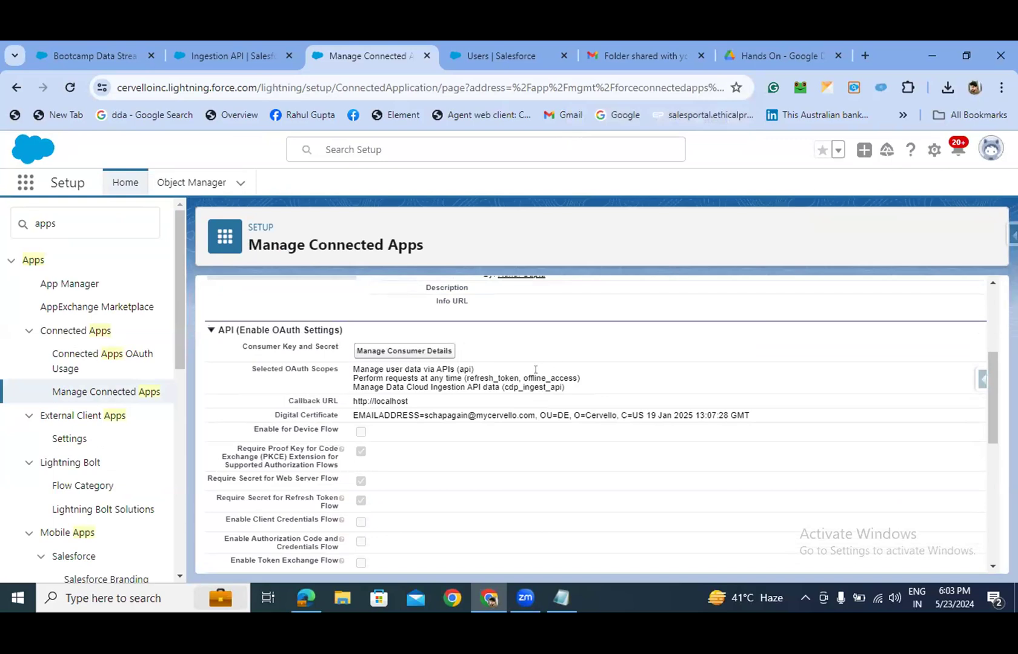
{"action": "scroll", "coordinate": [535, 370], "scroll_direction": "down", "scroll_amount": 1}
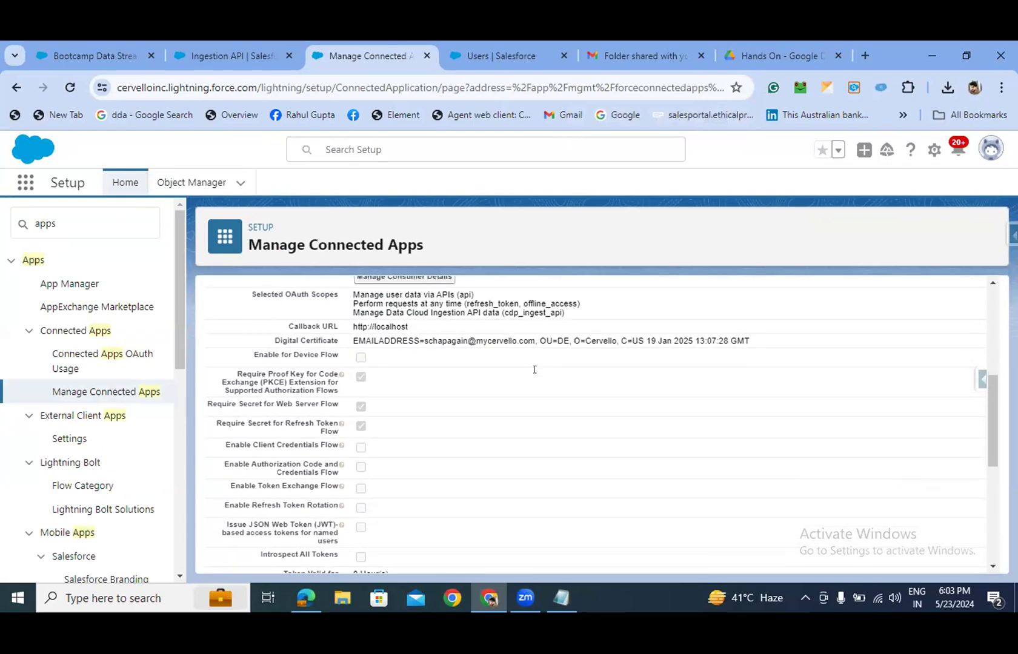
{"action": "left_click", "coordinate": [230, 56]}
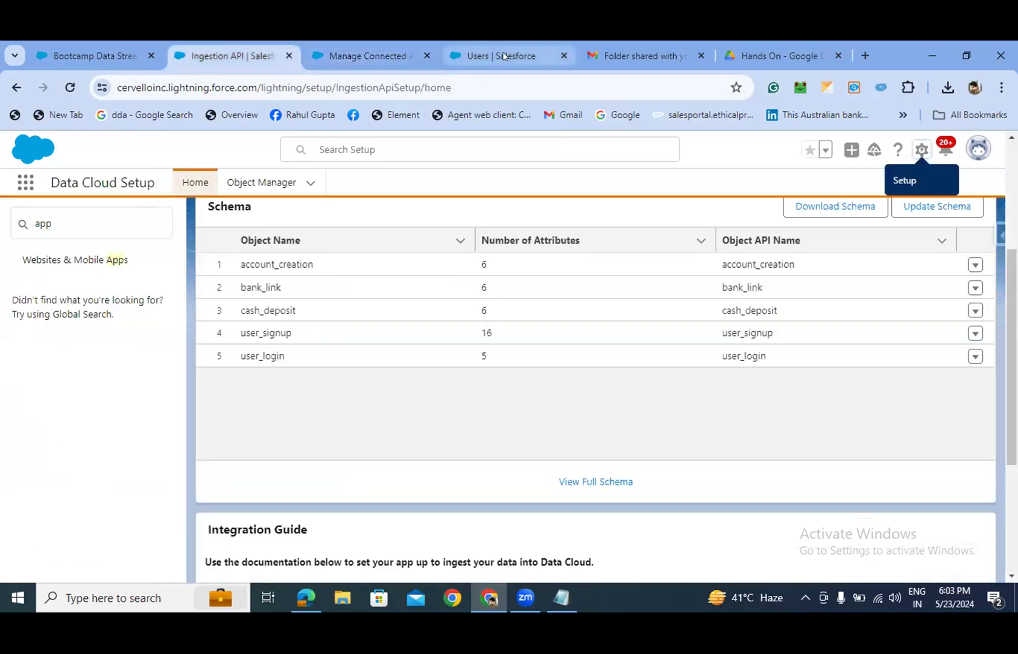
- Open the integration user's Permission Set Assignments list
{"action": "left_click", "coordinate": [503, 56]}
{"action": "scroll", "coordinate": [565, 387], "scroll_direction": "down", "scroll_amount": 1}
{"action": "scroll", "coordinate": [566, 387], "scroll_direction": "down", "scroll_amount": 1}
{"action": "scroll", "coordinate": [563, 391], "scroll_direction": "up", "scroll_amount": 2}
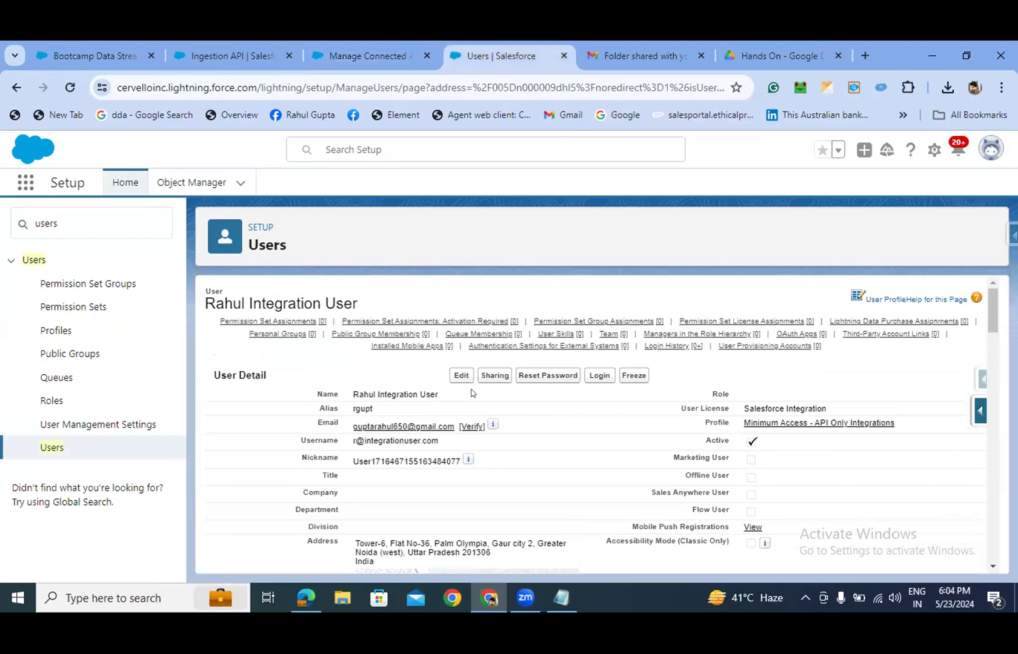
{"action": "mouse_move", "coordinate": [272, 322]}
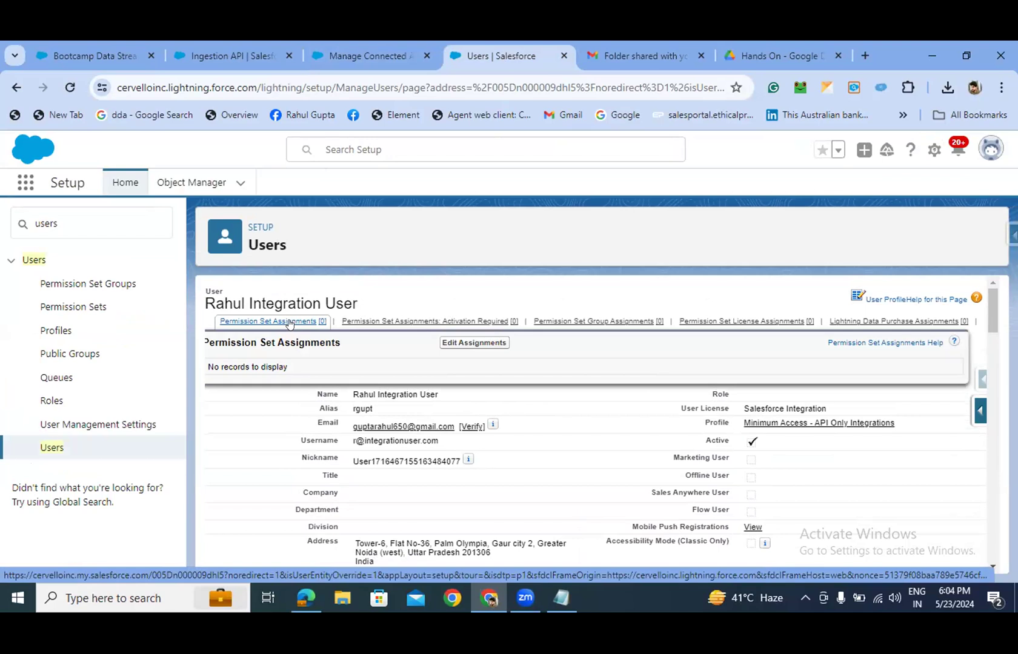
{"action": "left_click", "coordinate": [290, 324]}
- Confirm the user has no permission set assignments and go to the Permission Sets list
{"action": "scroll", "coordinate": [473, 373], "scroll_direction": "up", "scroll_amount": 1}
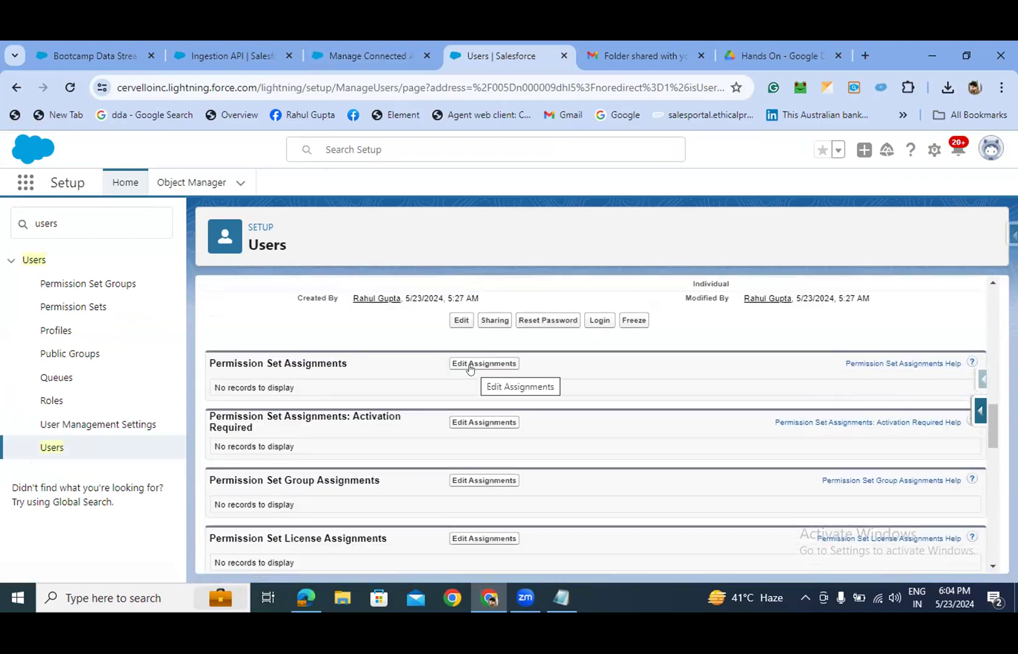
{"action": "scroll", "coordinate": [470, 368], "scroll_direction": "down", "scroll_amount": 1}
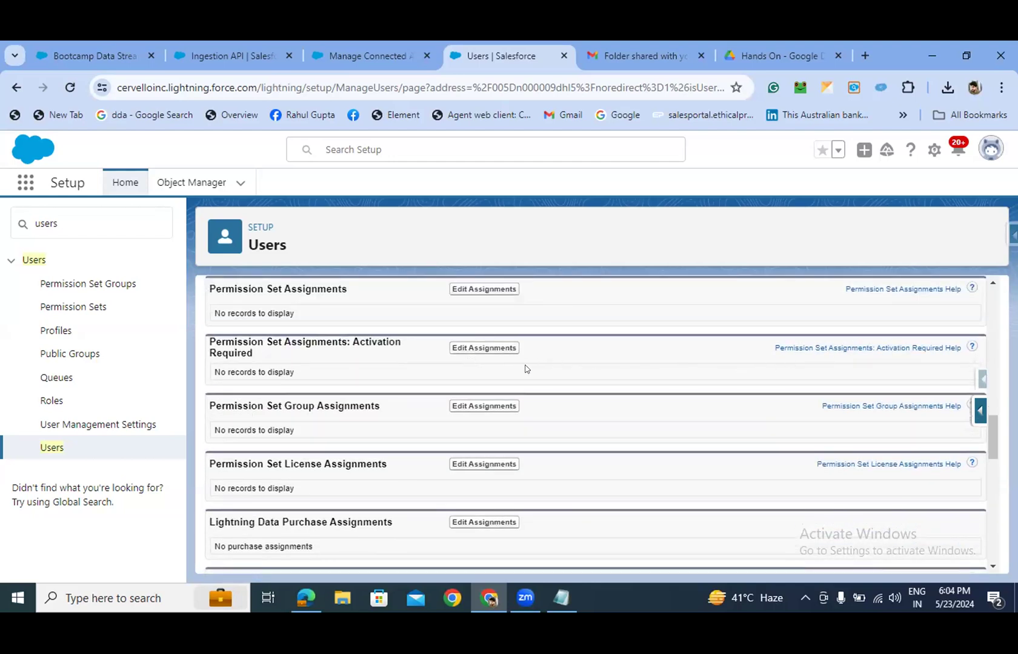
{"action": "scroll", "coordinate": [467, 372], "scroll_direction": "up", "scroll_amount": 5}
{"action": "scroll", "coordinate": [466, 372], "scroll_direction": "up", "scroll_amount": 3}
{"action": "scroll", "coordinate": [461, 375], "scroll_direction": "down", "scroll_amount": 8}
{"action": "scroll", "coordinate": [453, 381], "scroll_direction": "up", "scroll_amount": 2}
{"action": "scroll", "coordinate": [445, 336], "scroll_direction": "up", "scroll_amount": 1}
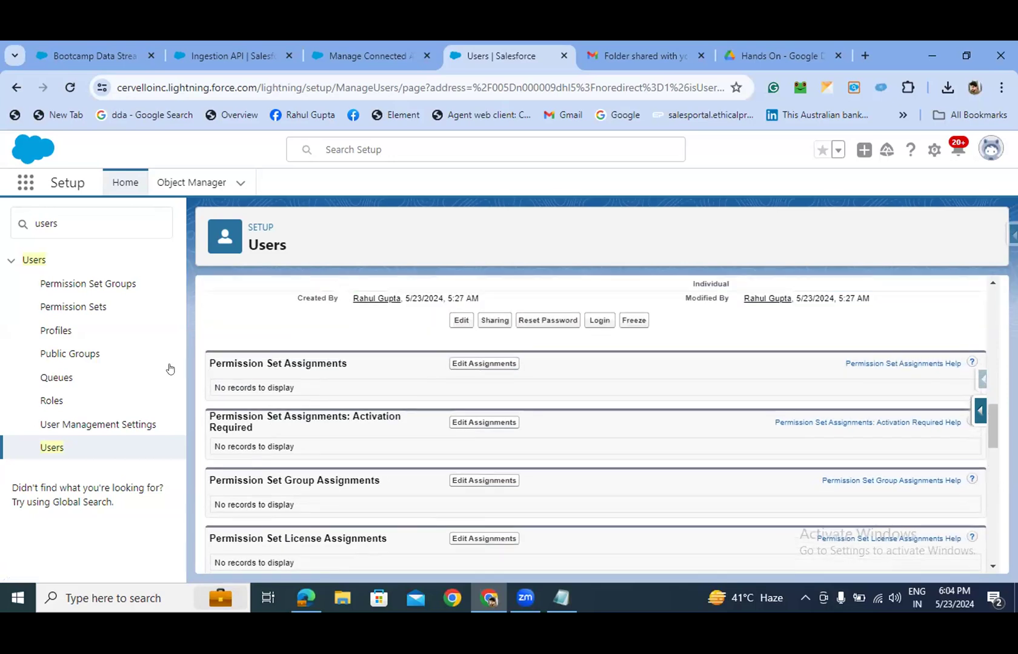
{"action": "left_click", "coordinate": [76, 309]}
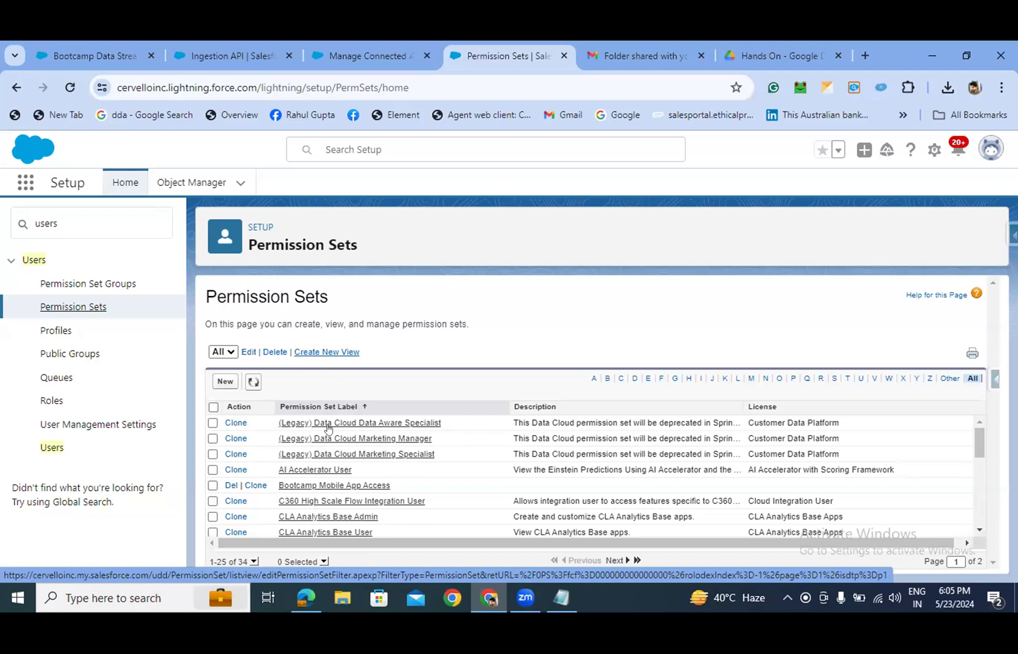
- Select the Data Cloud Data Aware Specialist permission set and clone it
{"action": "scroll", "coordinate": [326, 440], "scroll_direction": "down", "scroll_amount": 1}
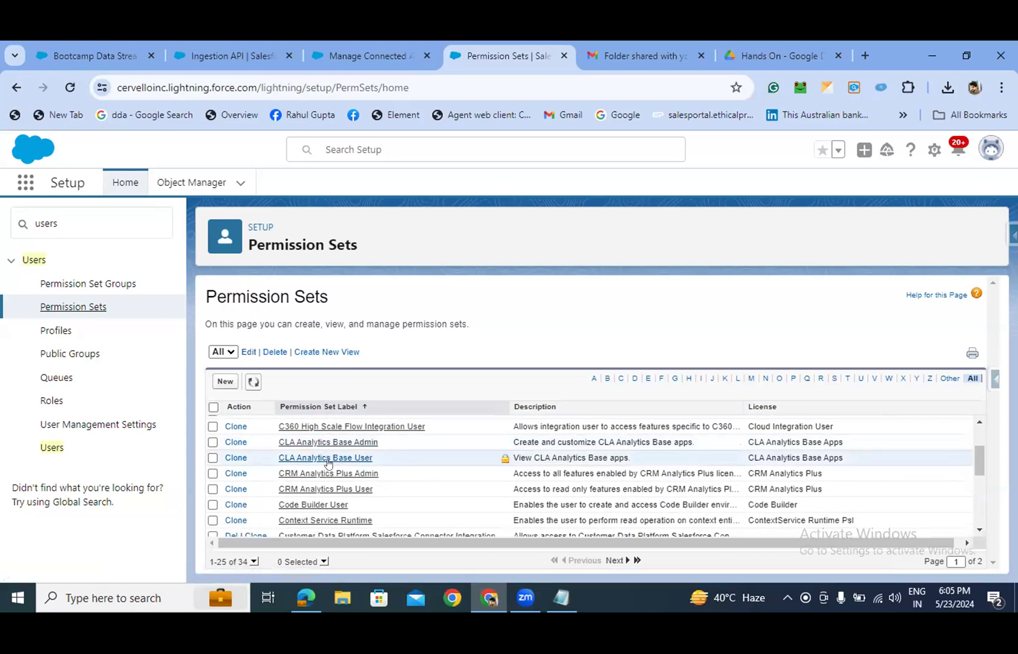
{"action": "scroll", "coordinate": [327, 451], "scroll_direction": "up", "scroll_amount": 1}
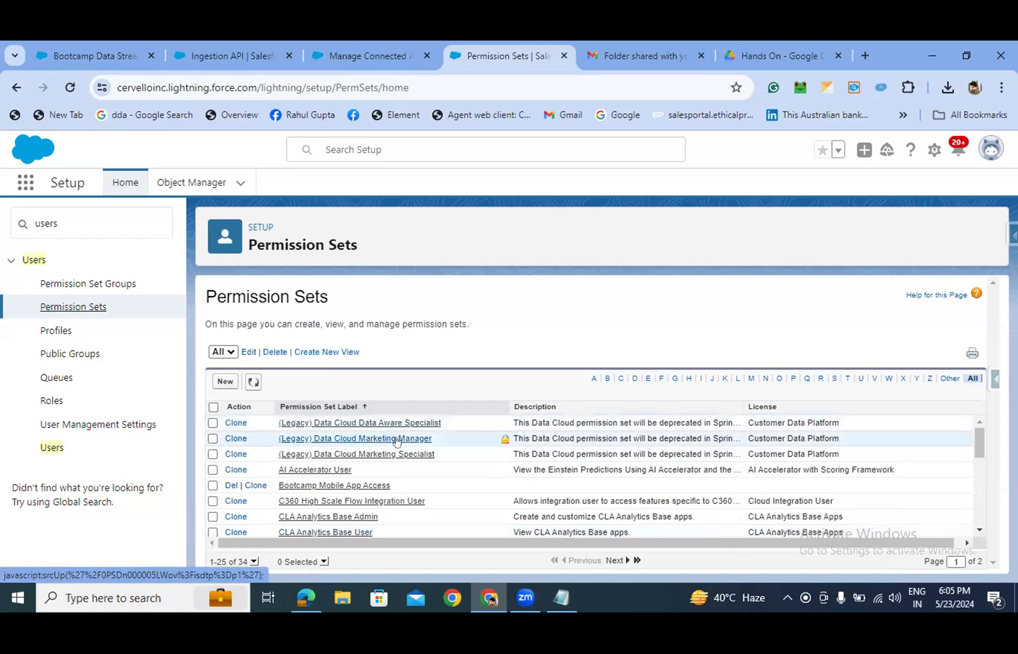
{"action": "scroll", "coordinate": [383, 465], "scroll_direction": "down", "scroll_amount": 3}
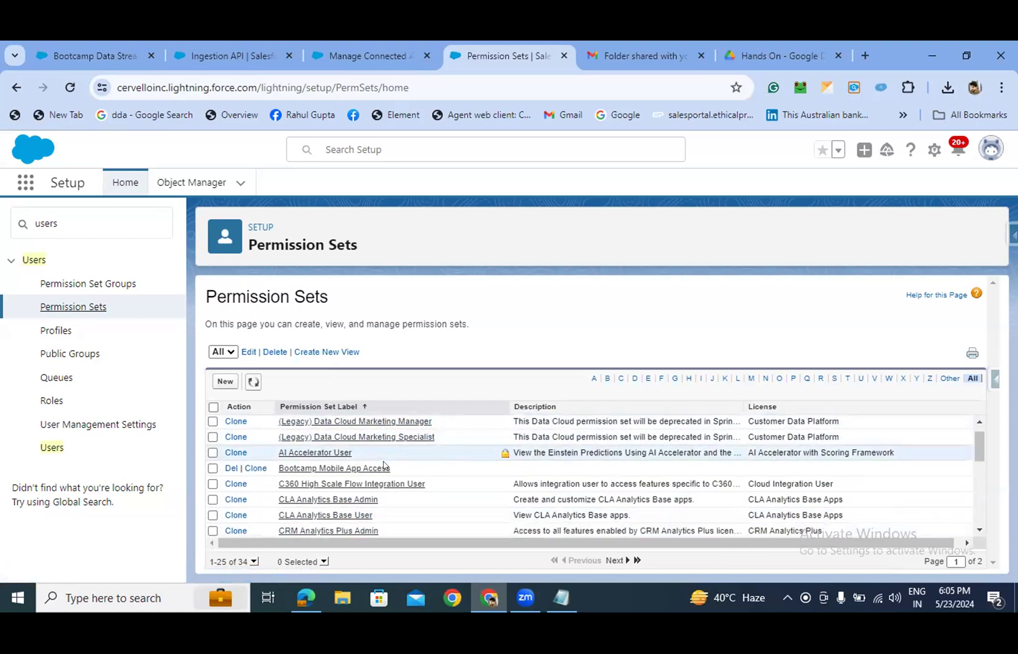
{"action": "scroll", "coordinate": [911, 500], "scroll_direction": "down", "scroll_amount": 3}
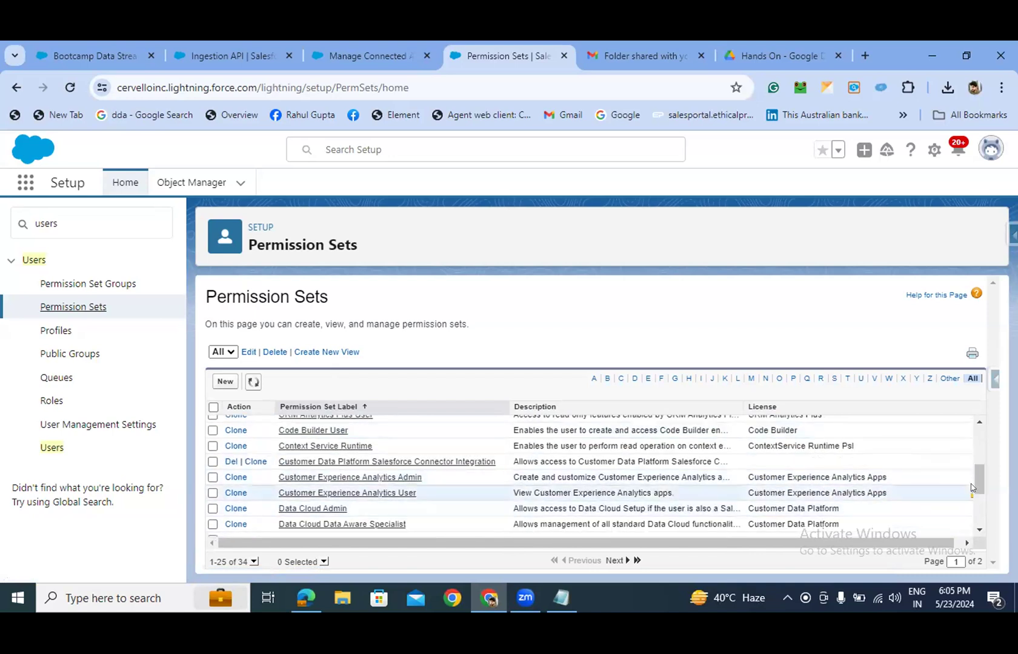
{"action": "left_click_drag", "start_coordinate": [972, 484], "coordinate": [973, 492]}
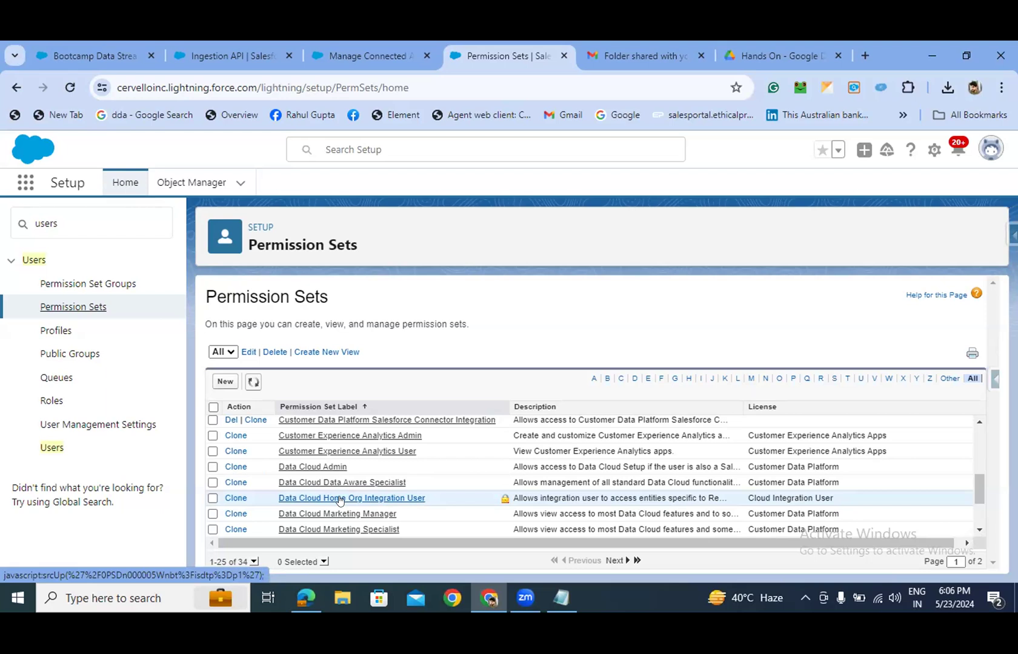
{"action": "left_click", "coordinate": [213, 483]}
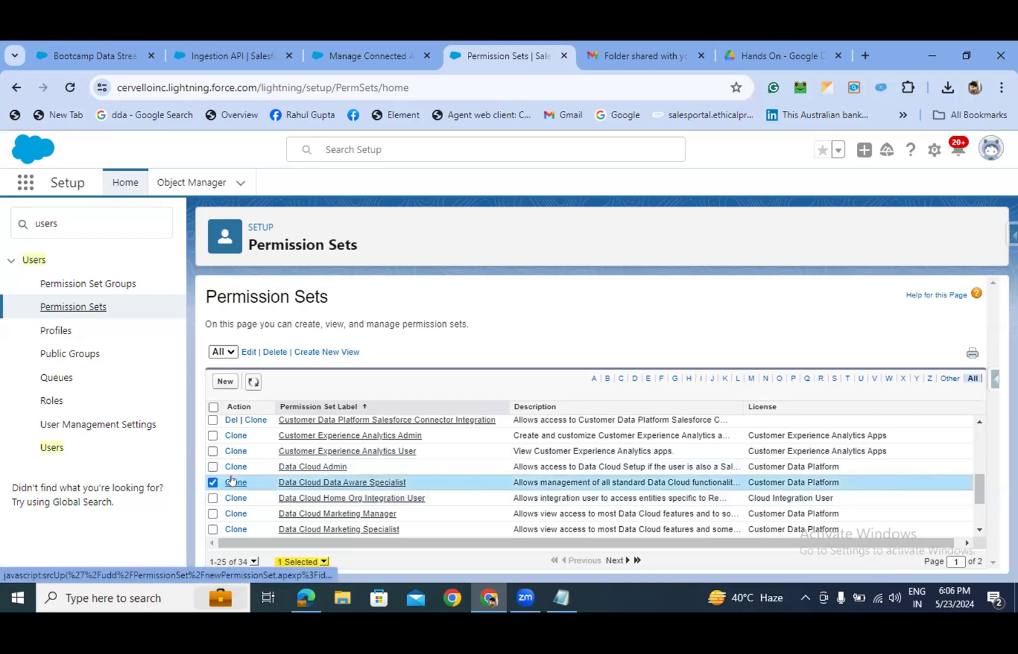
{"action": "left_click", "coordinate": [231, 482]}
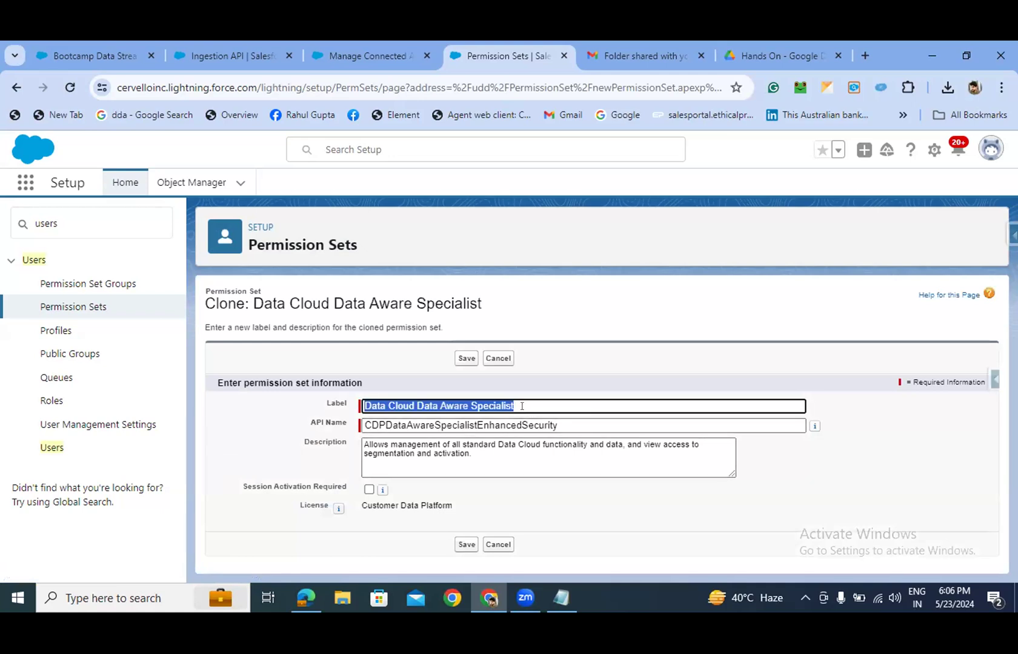
- Relabel the clone as your name plus 'Hands-on permission set' and save it
{"action": "left_click", "coordinate": [521, 405]}
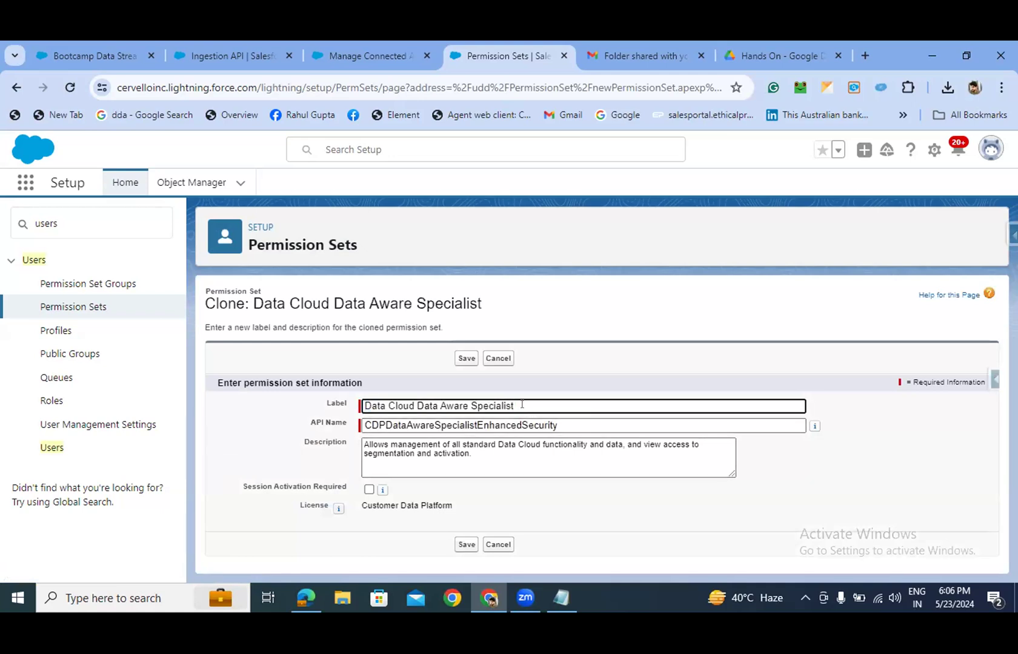
{"action": "type", "text": "Rahu"}
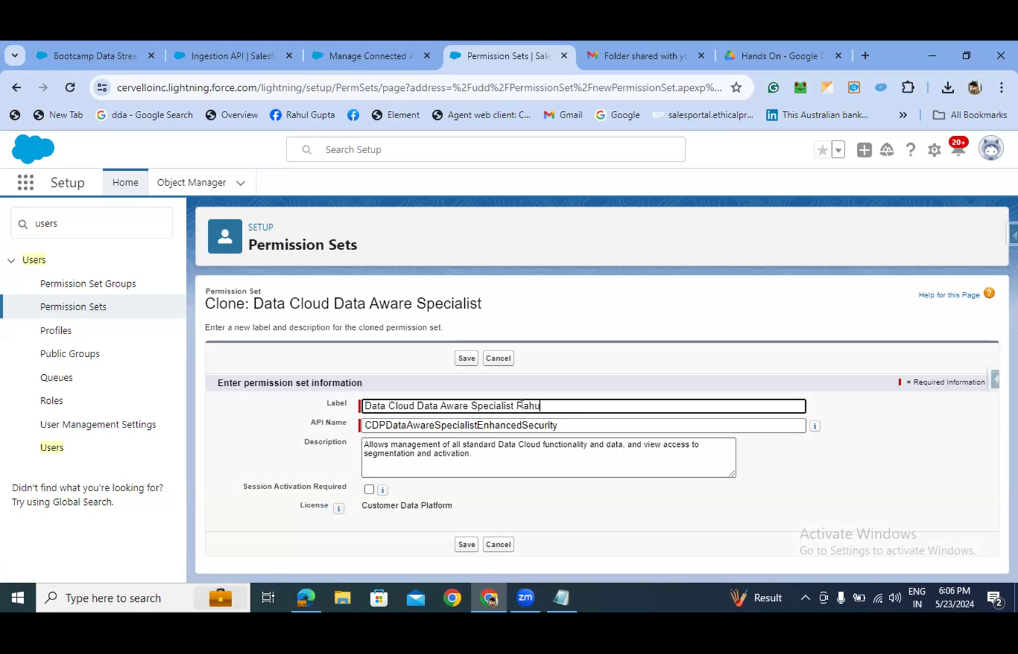
{"action": "type", "text": "l Hands-on pe"}
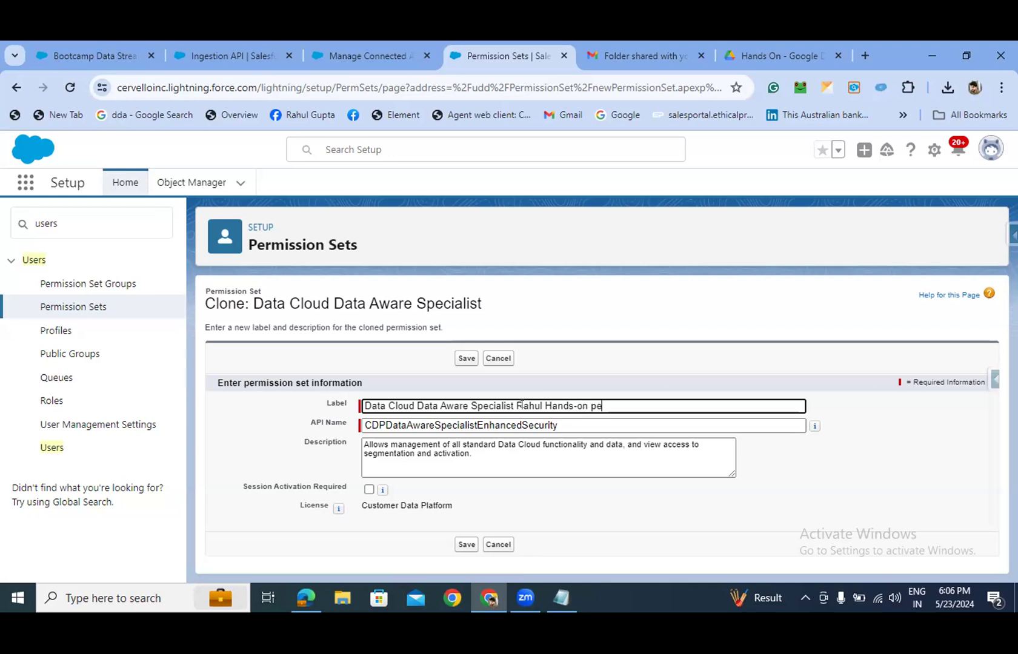
{"action": "type", "text": "rmission set"}
{"action": "left_click_drag", "start_coordinate": [513, 406], "coordinate": [362, 406]}
{"action": "key", "text": "BackSpace"}
{"action": "key", "text": "Delete"}
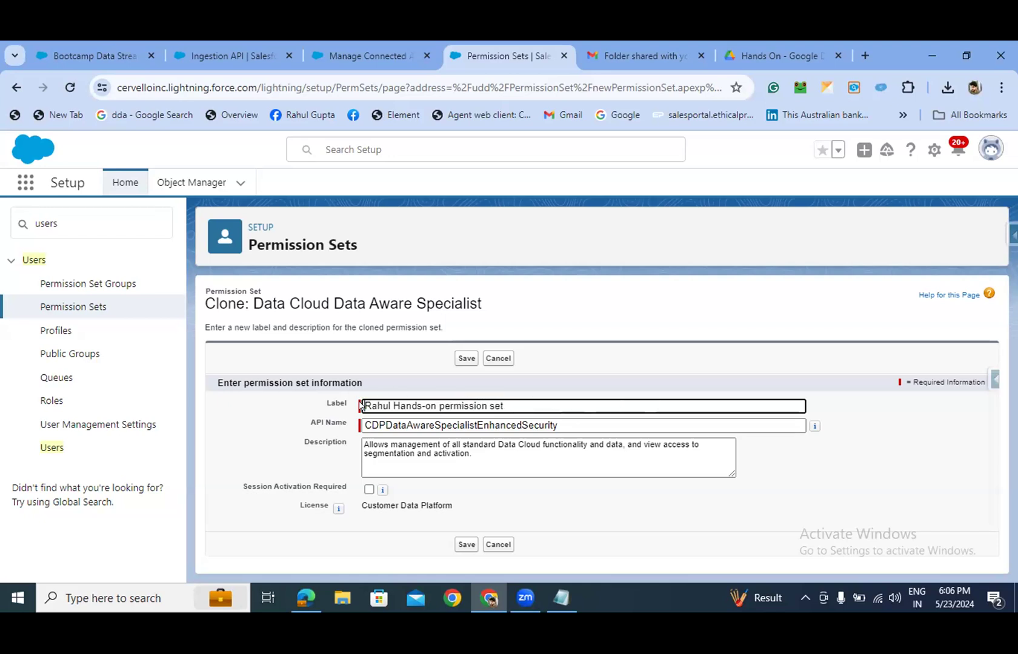
{"action": "key", "text": "End"}
{"action": "left_click", "coordinate": [788, 463]}
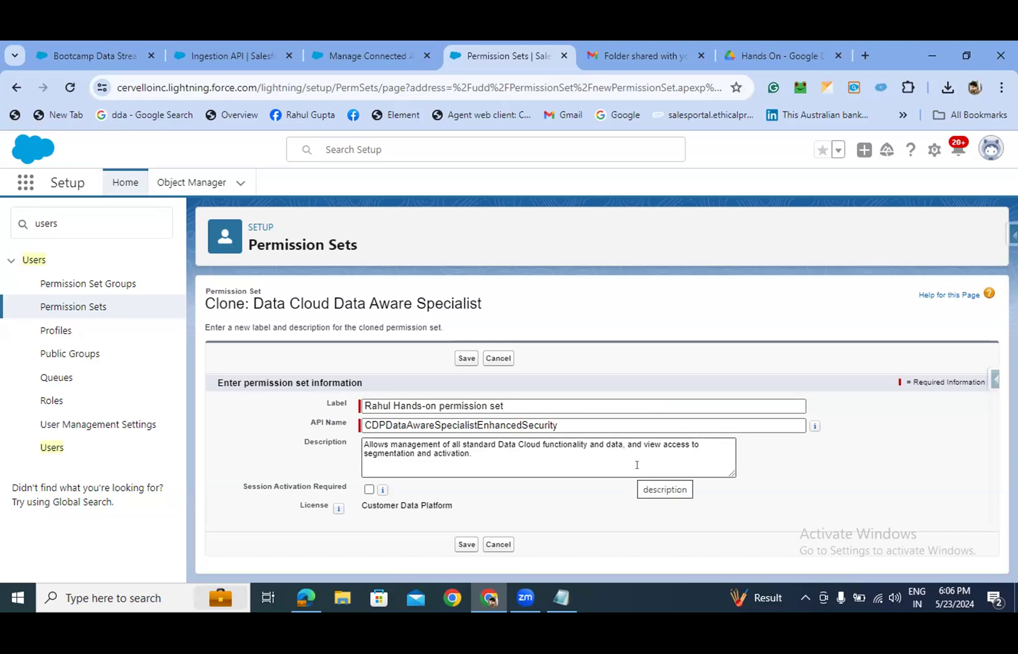
{"action": "left_click", "coordinate": [468, 544]}
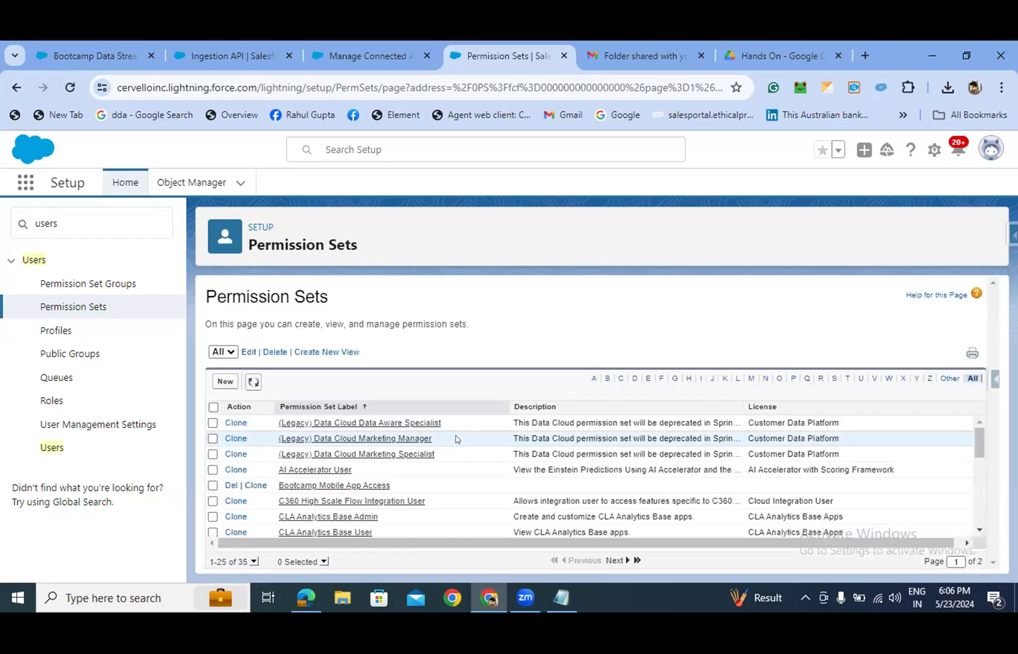
{"action": "scroll", "coordinate": [381, 469], "scroll_direction": "down", "scroll_amount": 5}
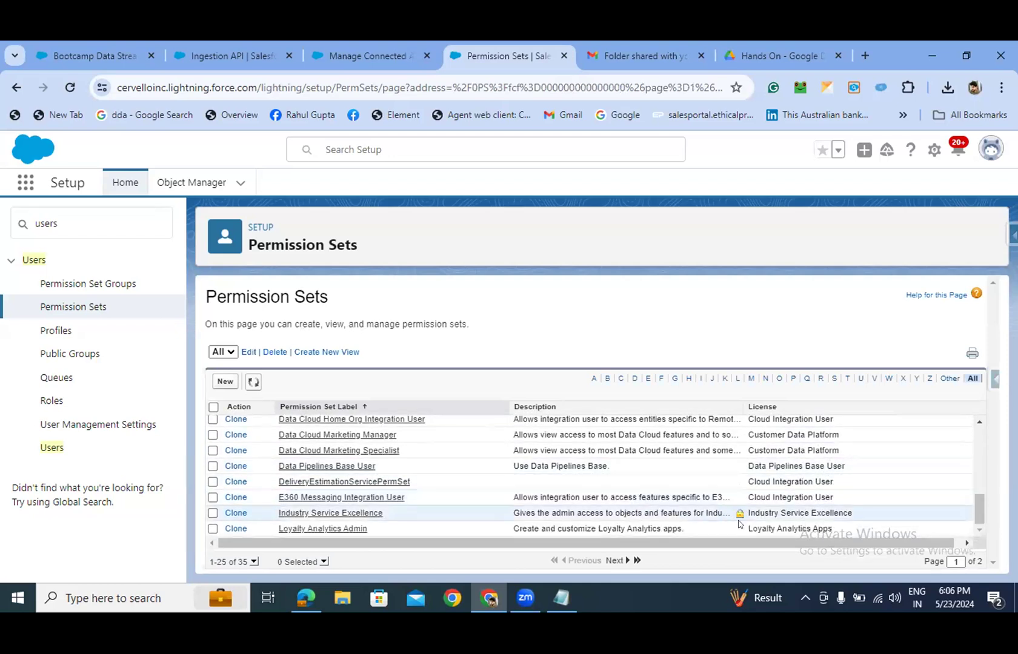
{"action": "scroll", "coordinate": [361, 503], "scroll_direction": "up", "scroll_amount": 1}
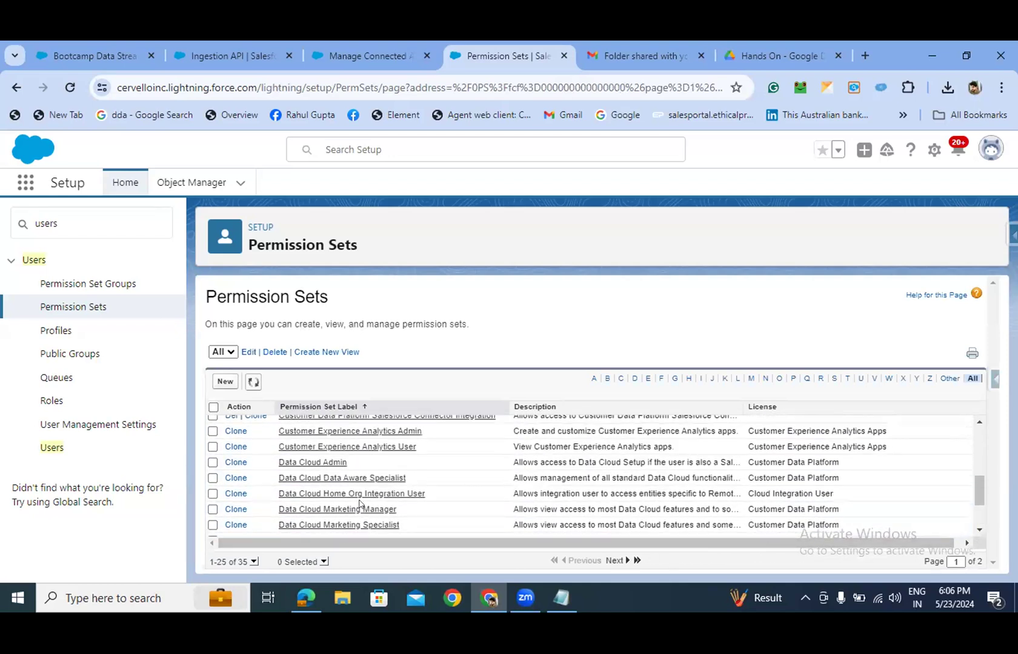
{"action": "scroll", "coordinate": [361, 503], "scroll_direction": "down", "scroll_amount": 1}
{"action": "scroll", "coordinate": [361, 503], "scroll_direction": "up", "scroll_amount": 1}
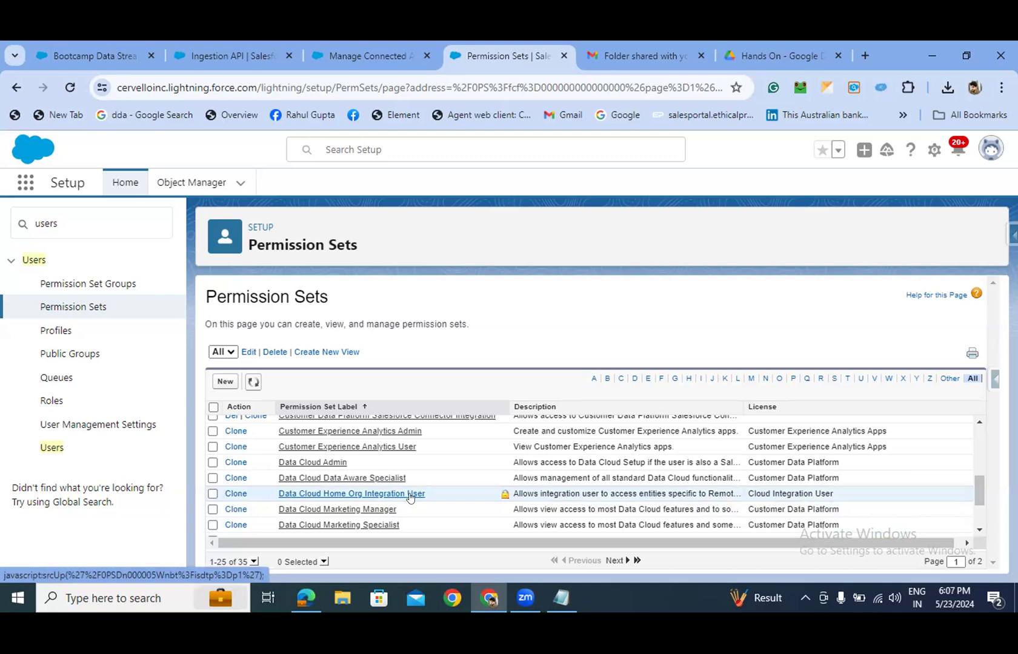
{"action": "scroll", "coordinate": [410, 497], "scroll_direction": "down", "scroll_amount": 2}
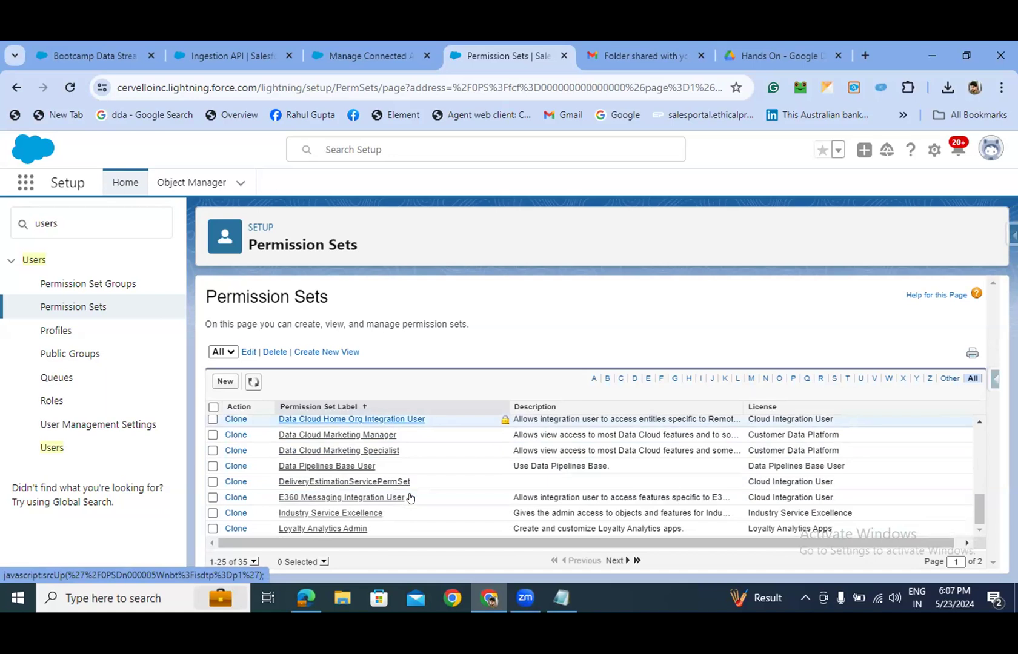
{"action": "left_click", "coordinate": [21, 226]}
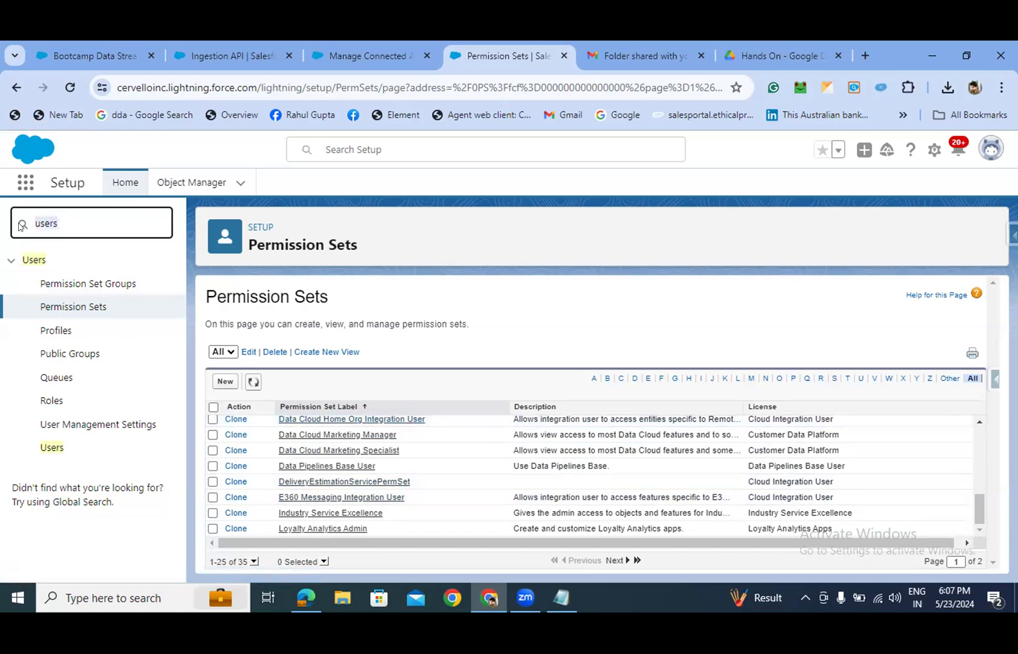
- Search Quick Find for 'connected apps', open Manage Connected Apps, and edit the hands-on app
{"action": "key", "text": "BackSpace"}
{"action": "type", "text": "co"}
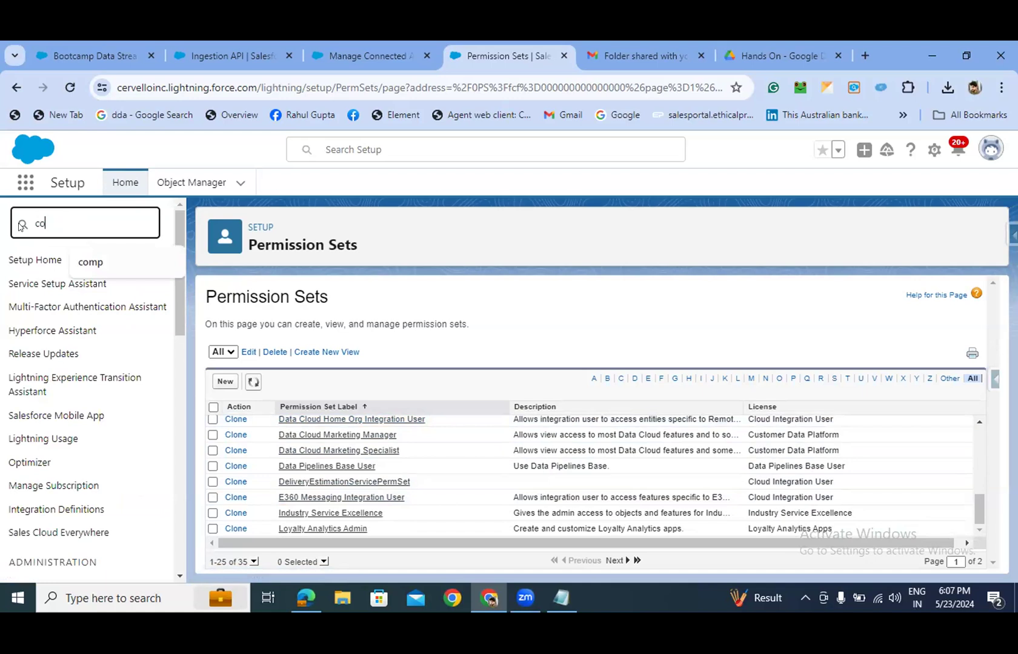
{"action": "type", "text": "nnected apps"}
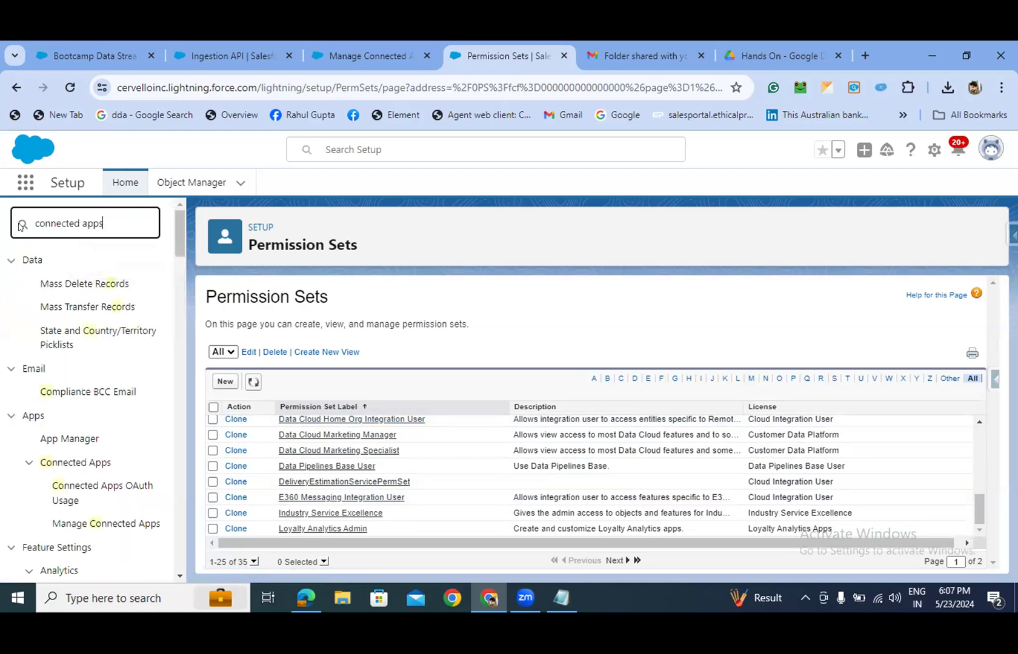
{"action": "left_click", "coordinate": [76, 284]}
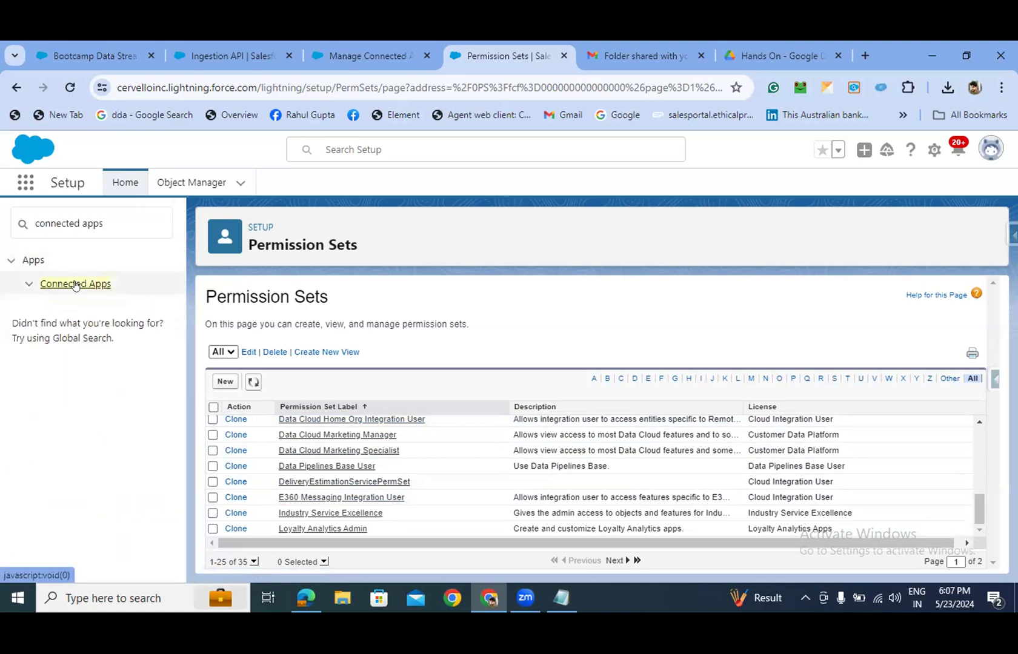
{"action": "left_click", "coordinate": [76, 284]}
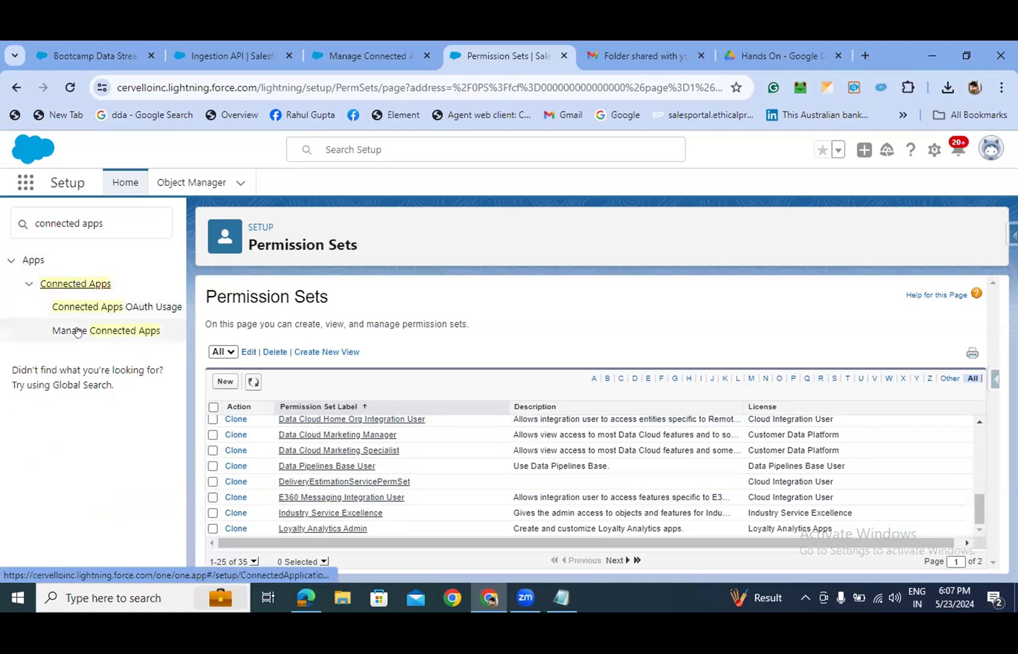
{"action": "left_click", "coordinate": [76, 331]}
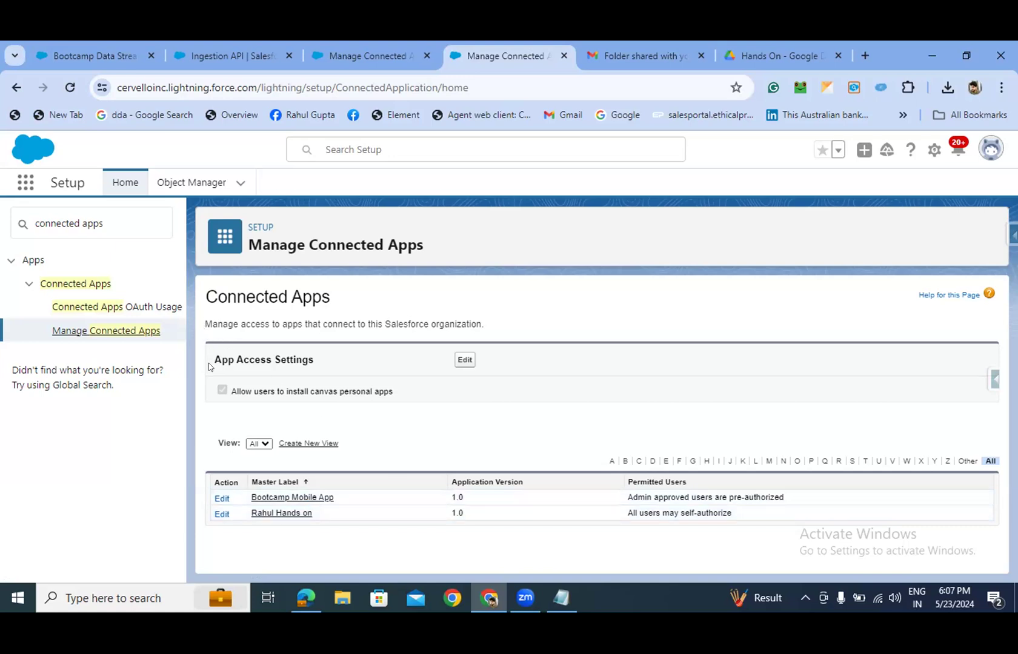
{"action": "left_click", "coordinate": [222, 515]}
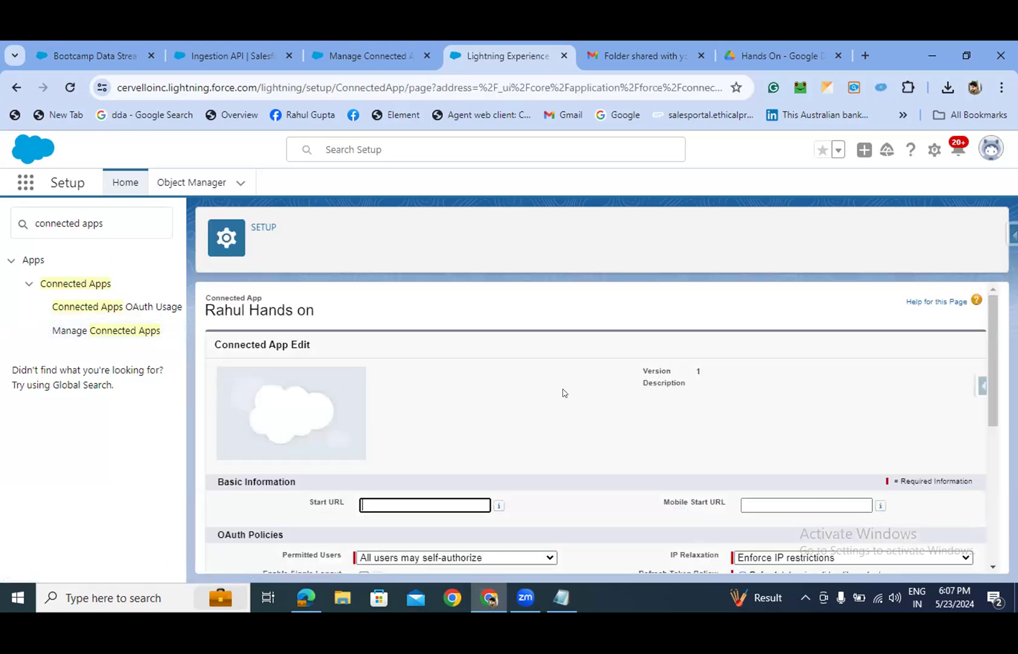
- Set Permitted Users to 'Admin approved users are pre-authorized' and confirm the change
{"action": "scroll", "coordinate": [554, 395], "scroll_direction": "down", "scroll_amount": 1}
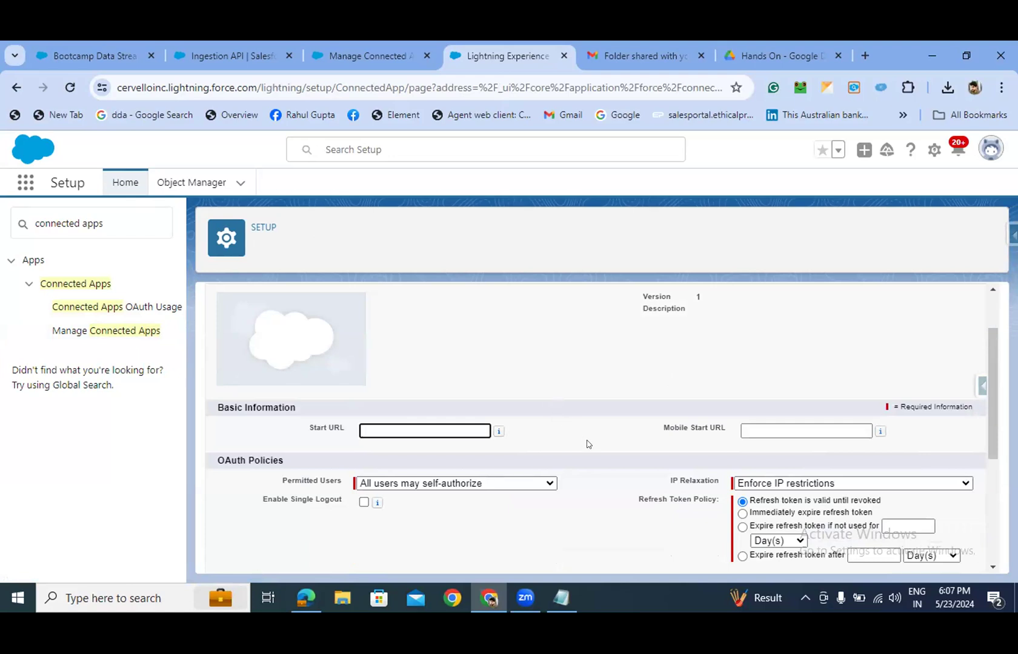
{"action": "scroll", "coordinate": [587, 444], "scroll_direction": "down", "scroll_amount": 1}
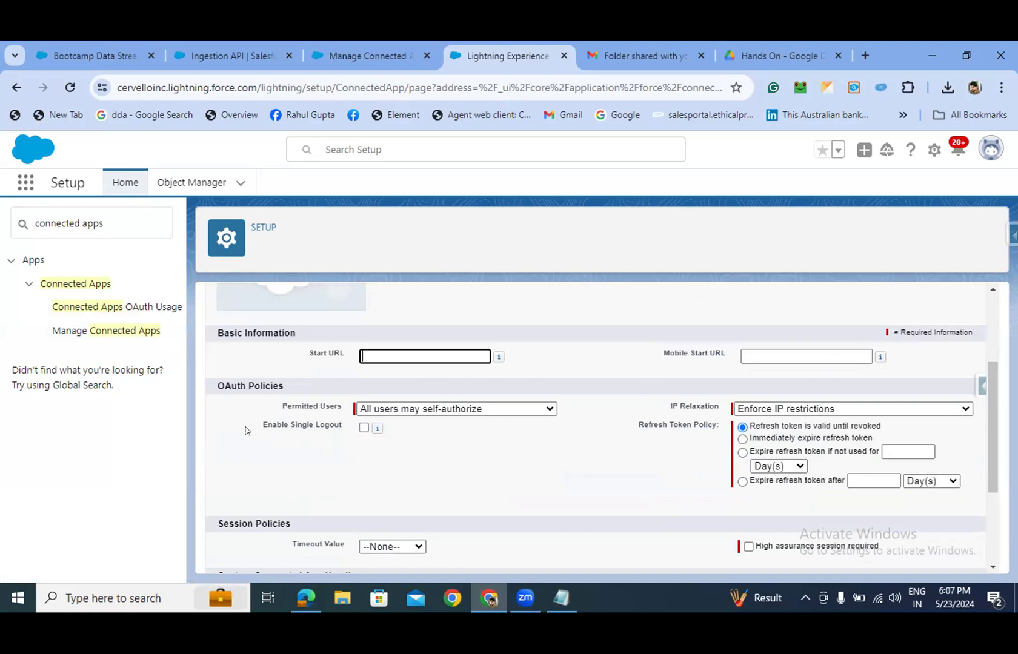
{"action": "left_click", "coordinate": [119, 218]}
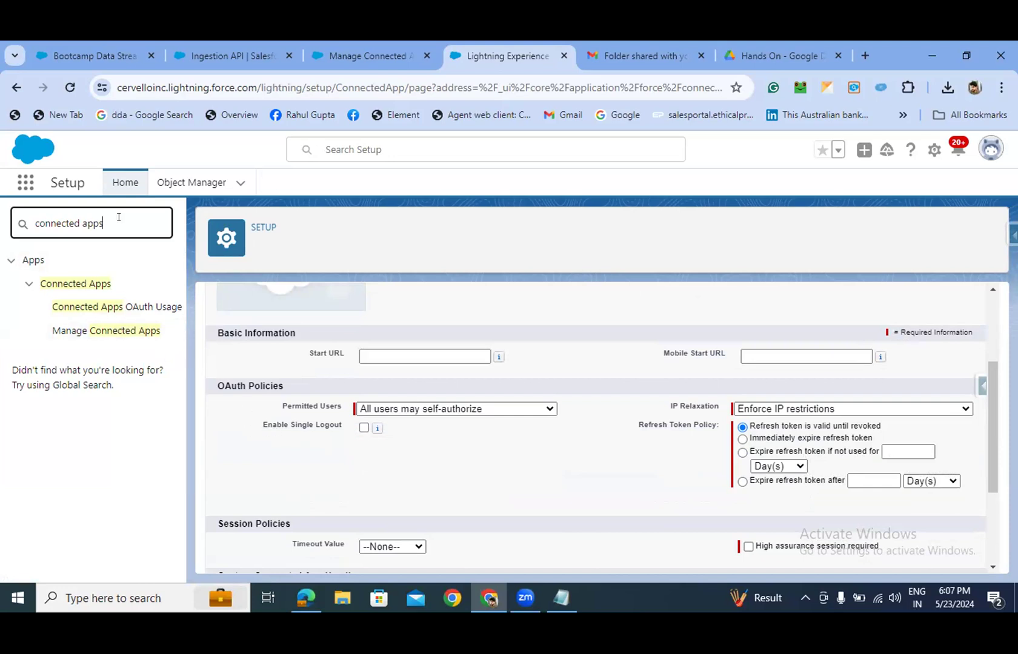
{"action": "scroll", "coordinate": [391, 463], "scroll_direction": "down", "scroll_amount": 1}
{"action": "scroll", "coordinate": [397, 461], "scroll_direction": "up", "scroll_amount": 4}
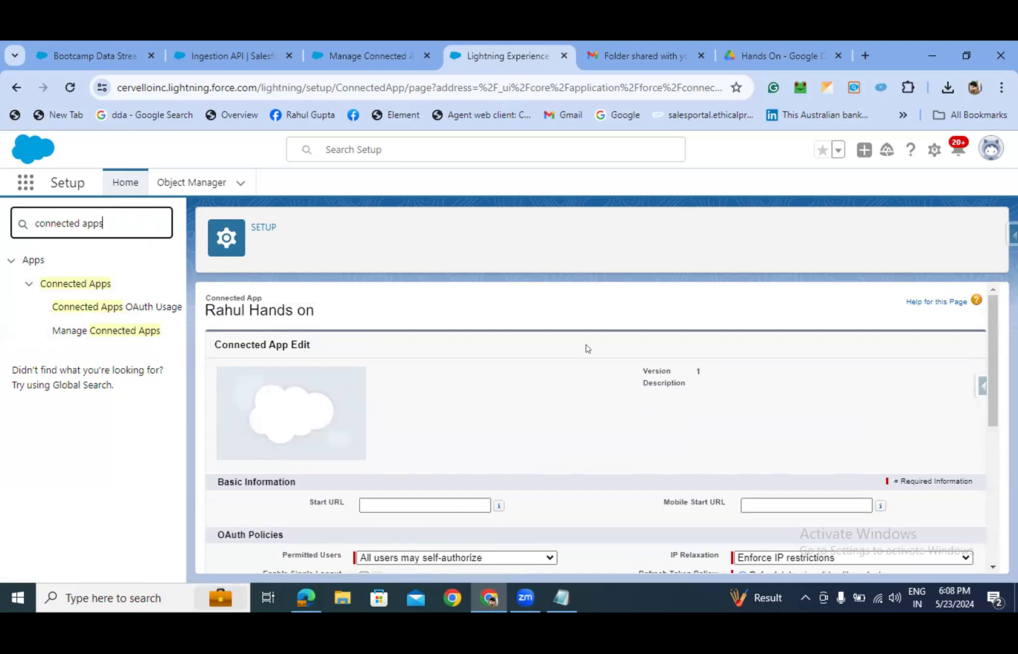
{"action": "scroll", "coordinate": [425, 436], "scroll_direction": "down", "scroll_amount": 3}
{"action": "mouse_move", "coordinate": [387, 427]}
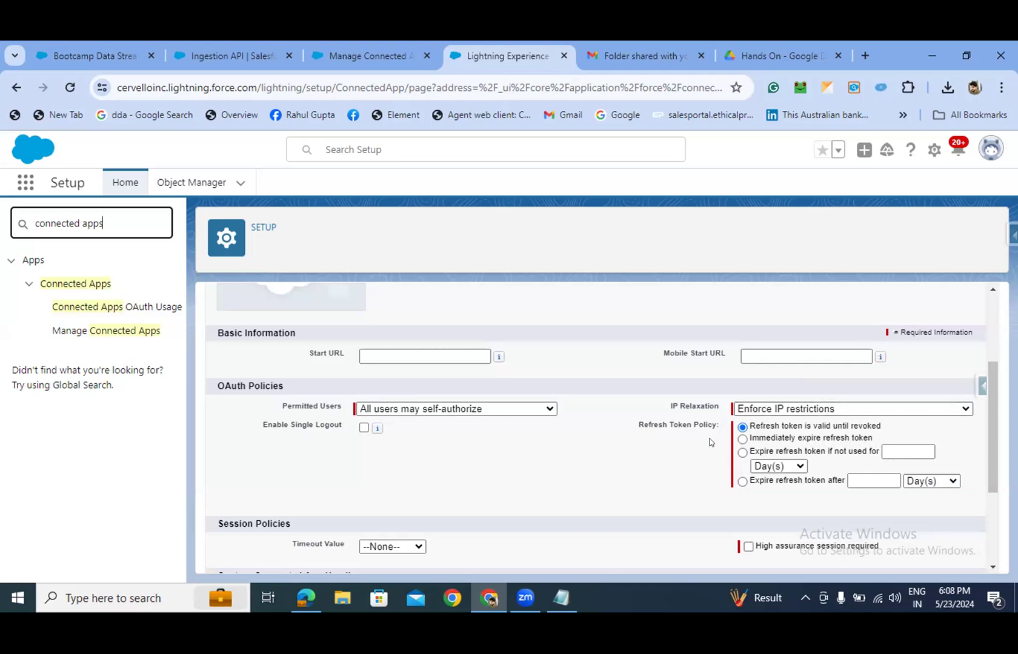
{"action": "left_click", "coordinate": [530, 409]}
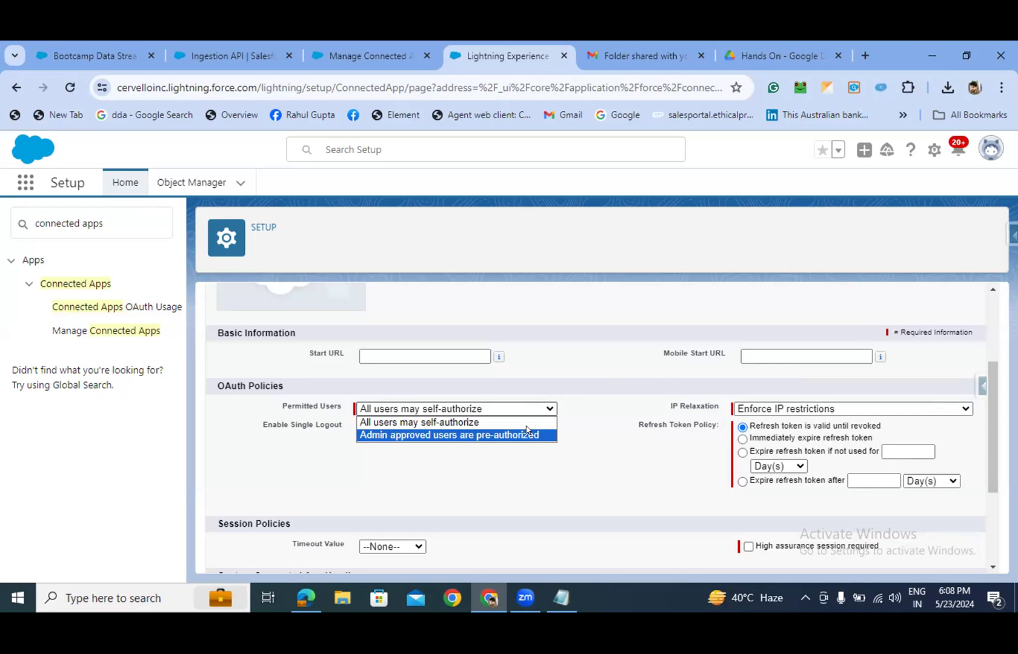
{"action": "left_click", "coordinate": [526, 432]}
{"action": "left_click", "coordinate": [575, 425]}
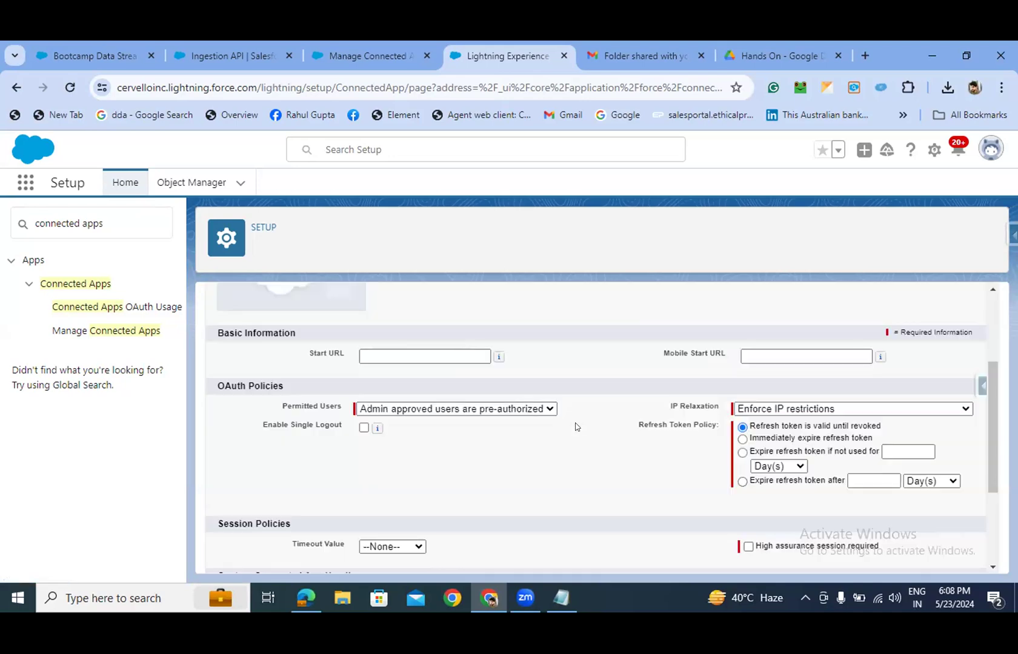
- Set IP Relaxation to Relax IP restrictions and make refresh tokens valid until revoked
{"action": "left_click", "coordinate": [811, 408]}
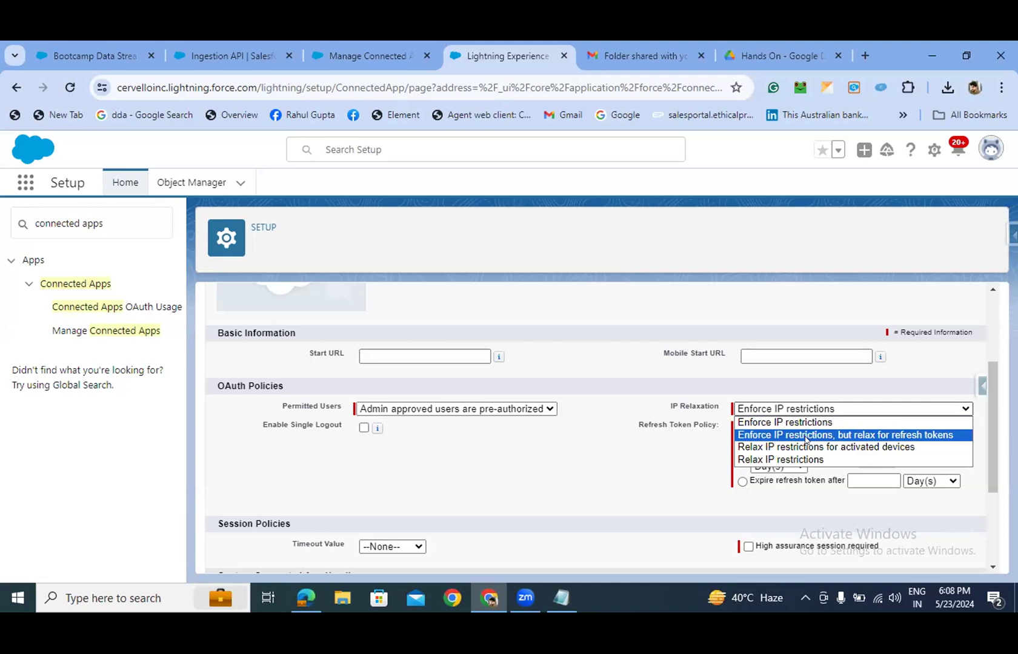
{"action": "left_click", "coordinate": [853, 436]}
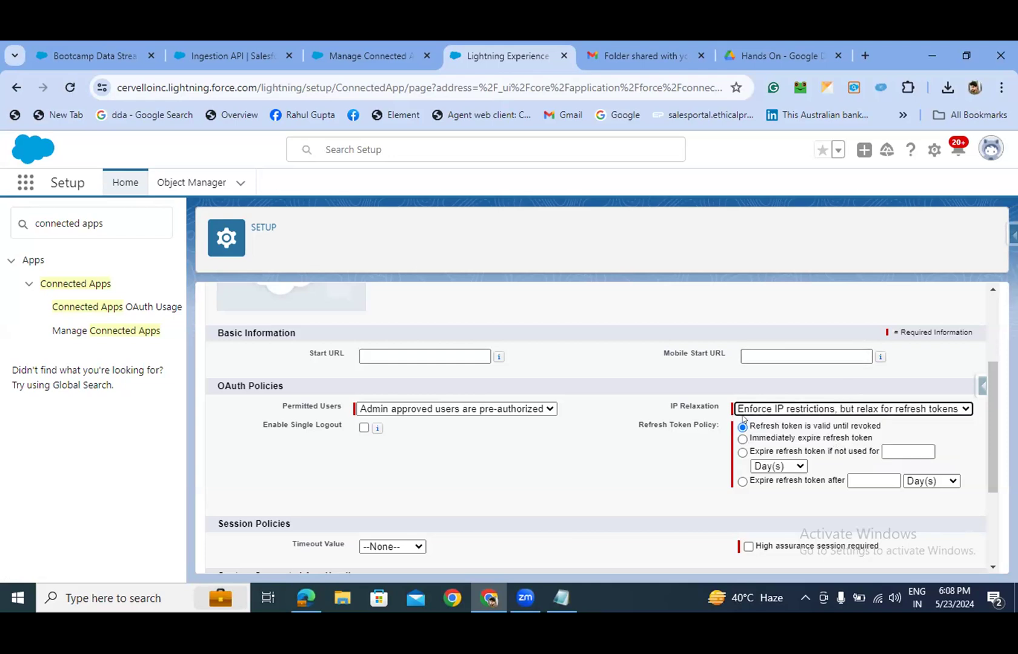
{"action": "scroll", "coordinate": [739, 419], "scroll_direction": "down", "scroll_amount": 1}
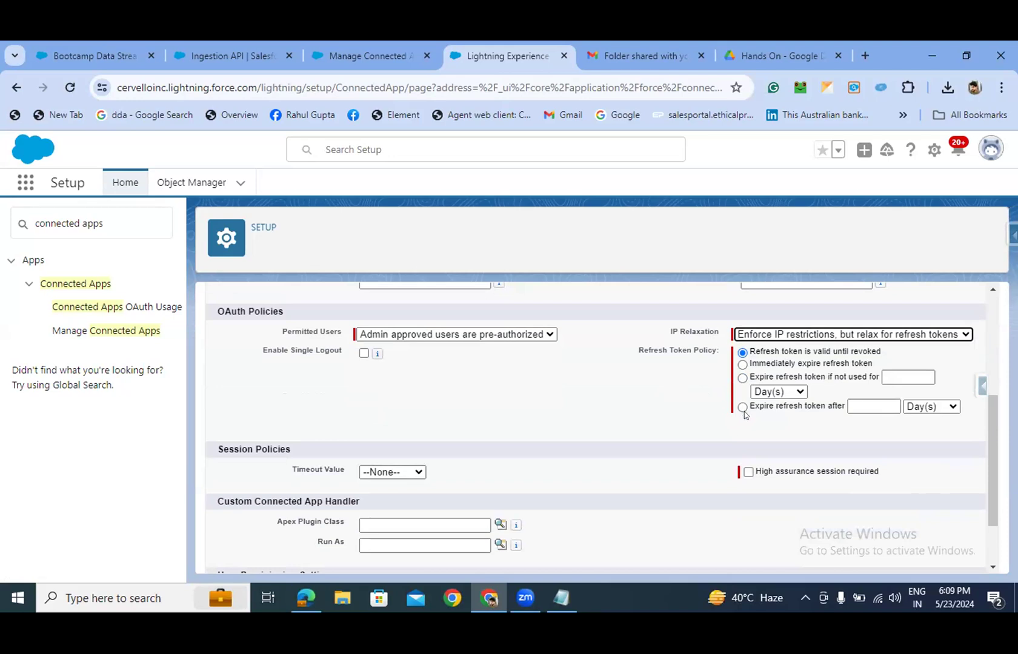
{"action": "left_click", "coordinate": [742, 406]}
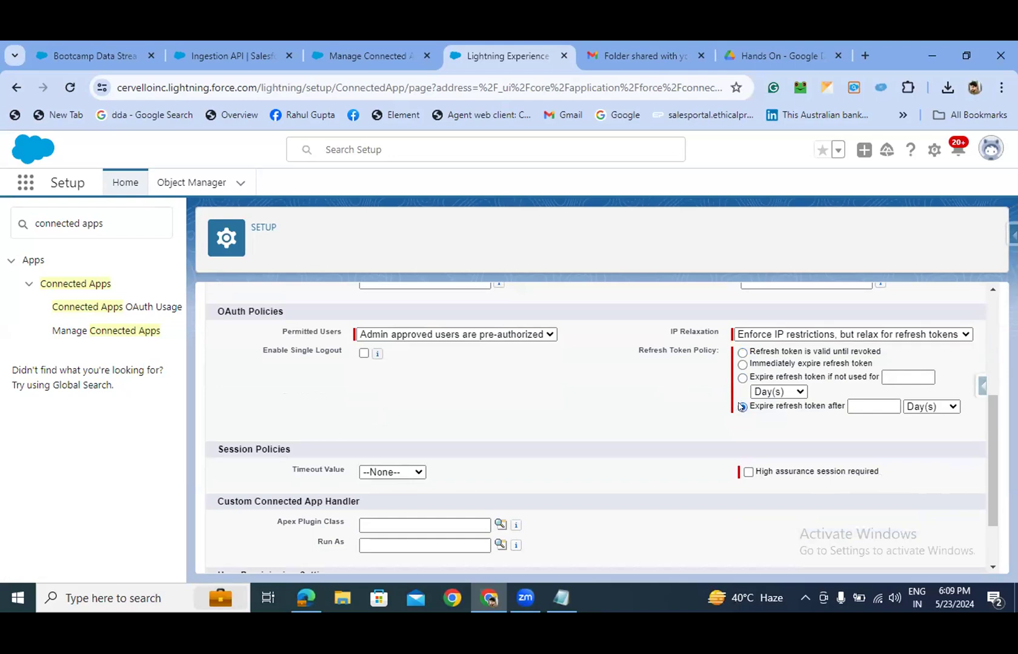
{"action": "left_click", "coordinate": [888, 335]}
{"action": "left_click", "coordinate": [811, 386]}
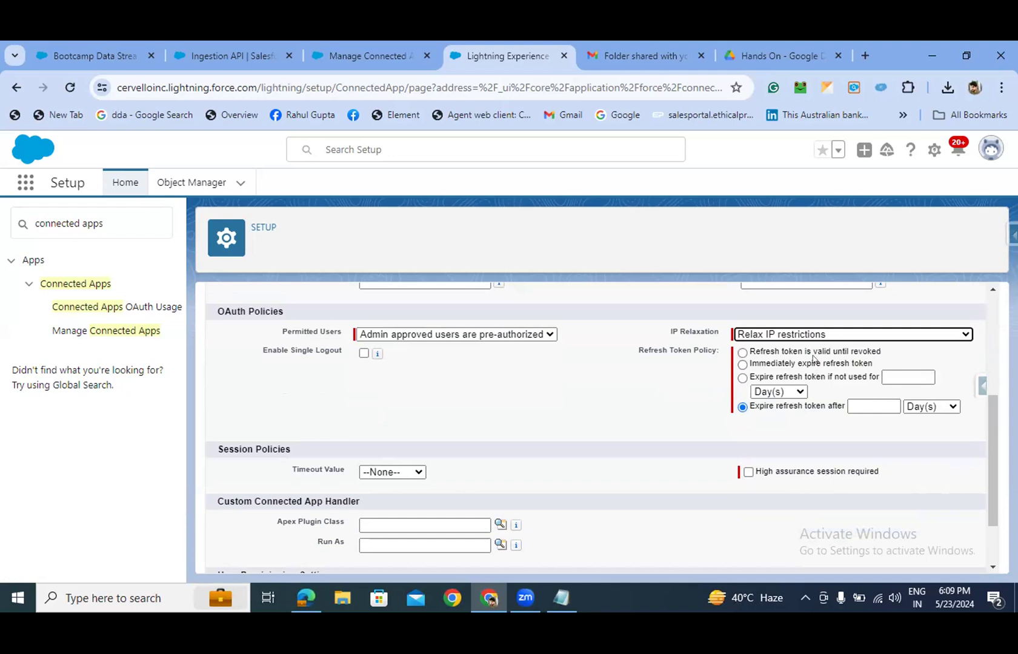
{"action": "left_click", "coordinate": [742, 354]}
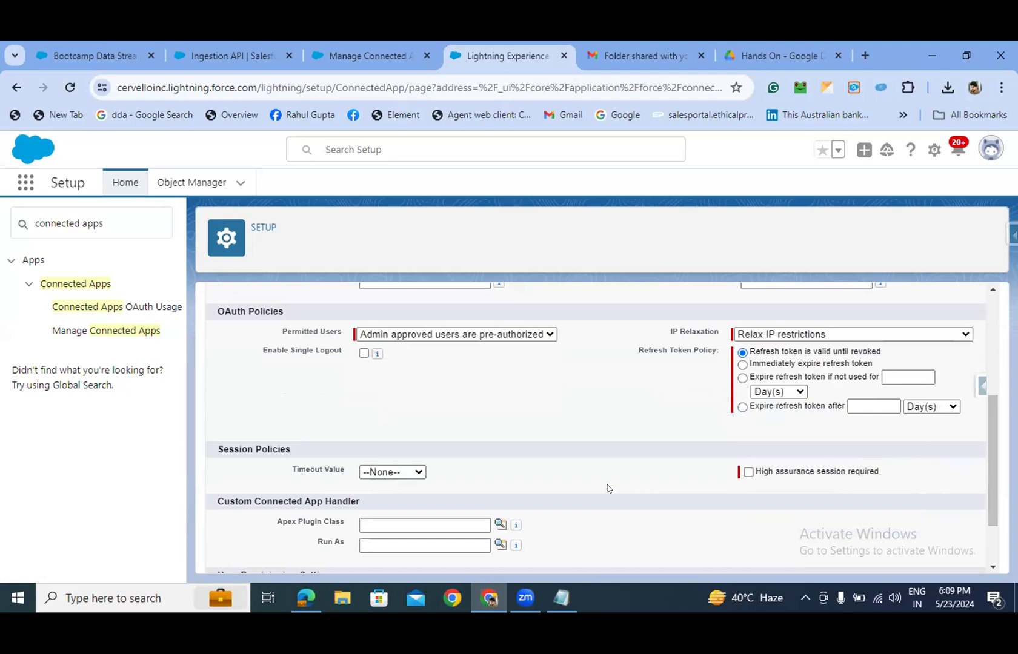
{"action": "scroll", "coordinate": [609, 489], "scroll_direction": "down", "scroll_amount": 2}
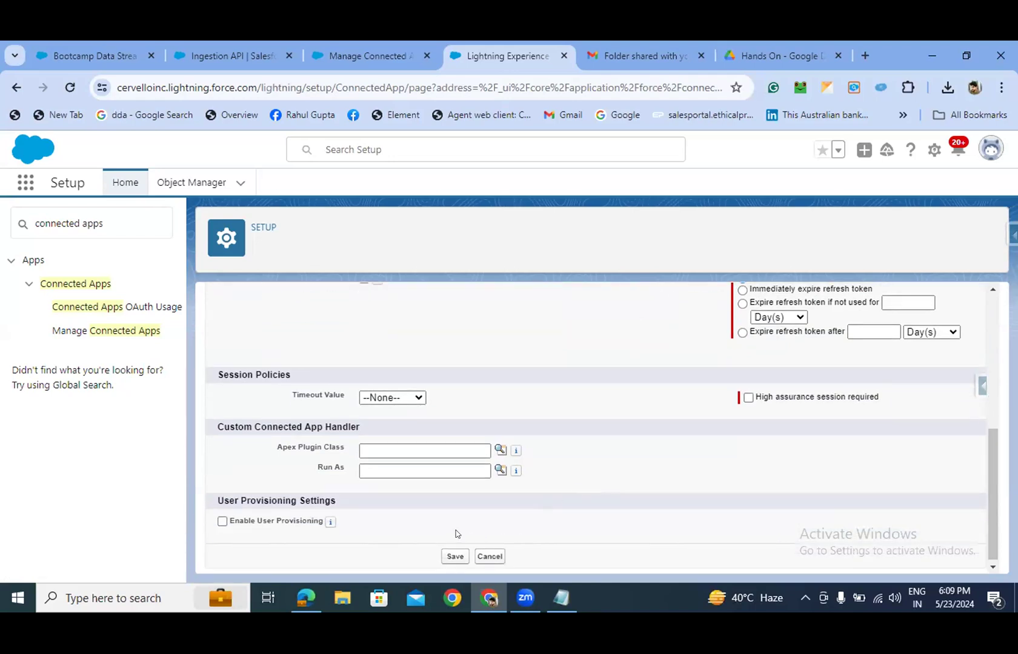
- Save the policy changes and view the hands-on app's empty Permission Sets section
{"action": "left_click", "coordinate": [452, 557]}
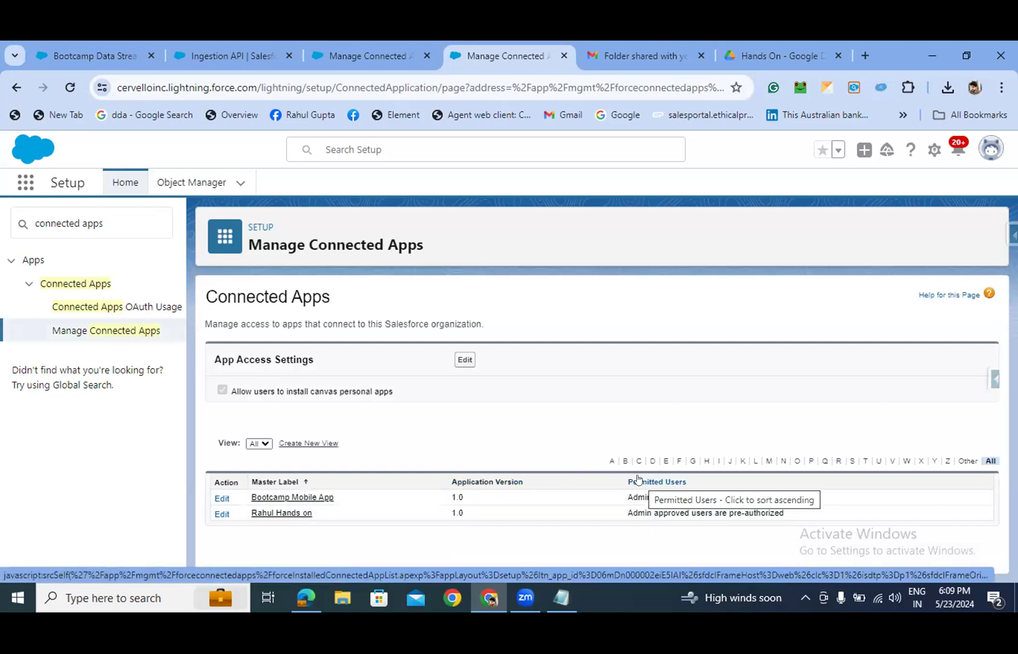
{"action": "left_click", "coordinate": [255, 514]}
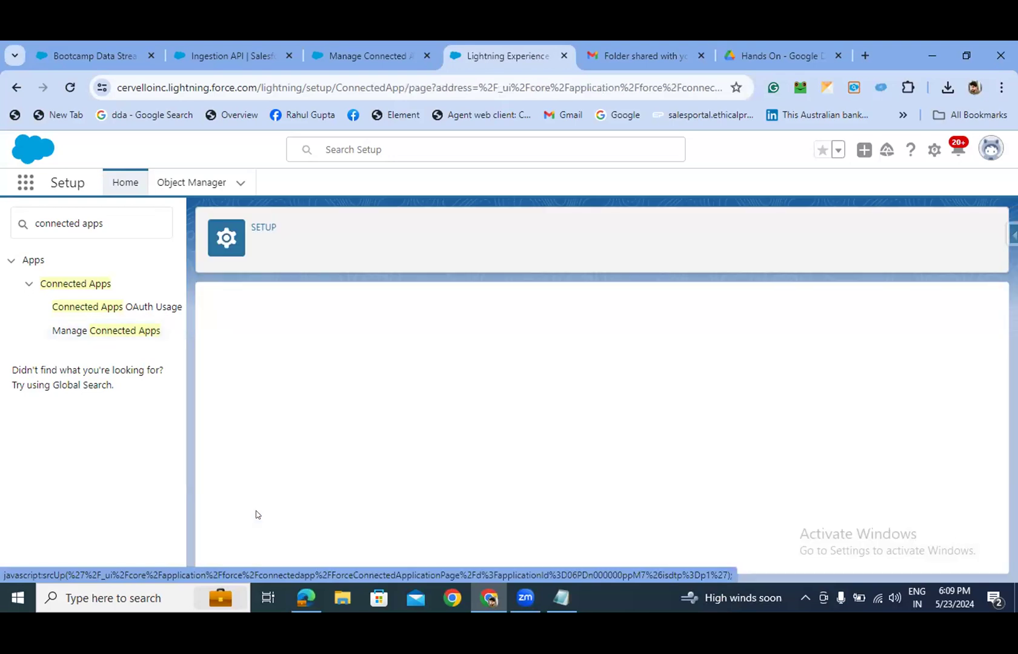
{"action": "scroll", "coordinate": [346, 452], "scroll_direction": "down", "scroll_amount": 1}
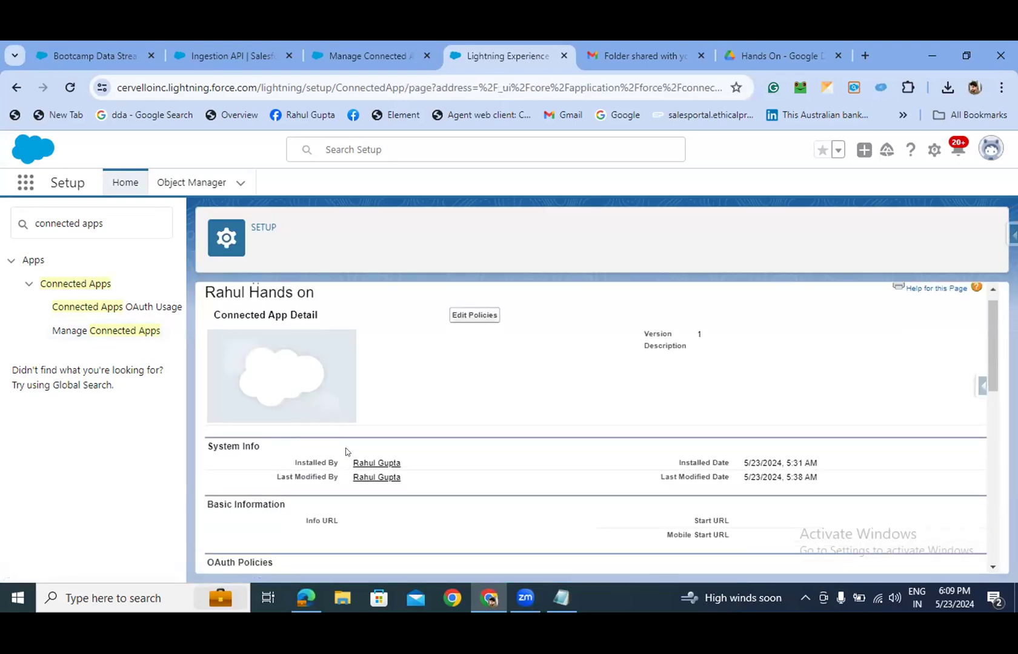
{"action": "scroll", "coordinate": [347, 452], "scroll_direction": "down", "scroll_amount": 1}
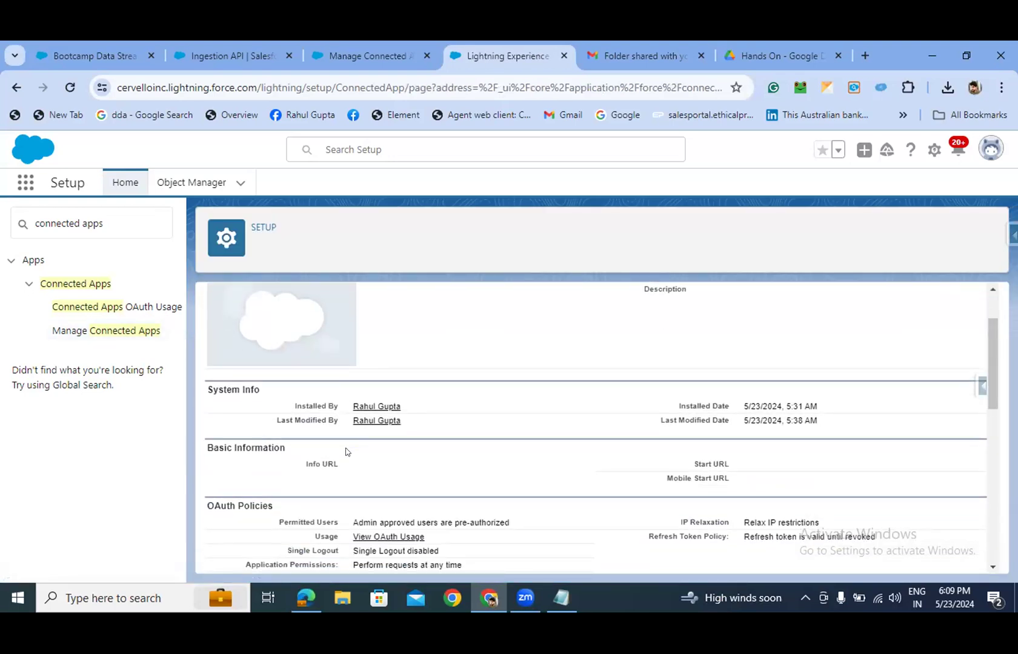
{"action": "scroll", "coordinate": [346, 452], "scroll_direction": "down", "scroll_amount": 6}
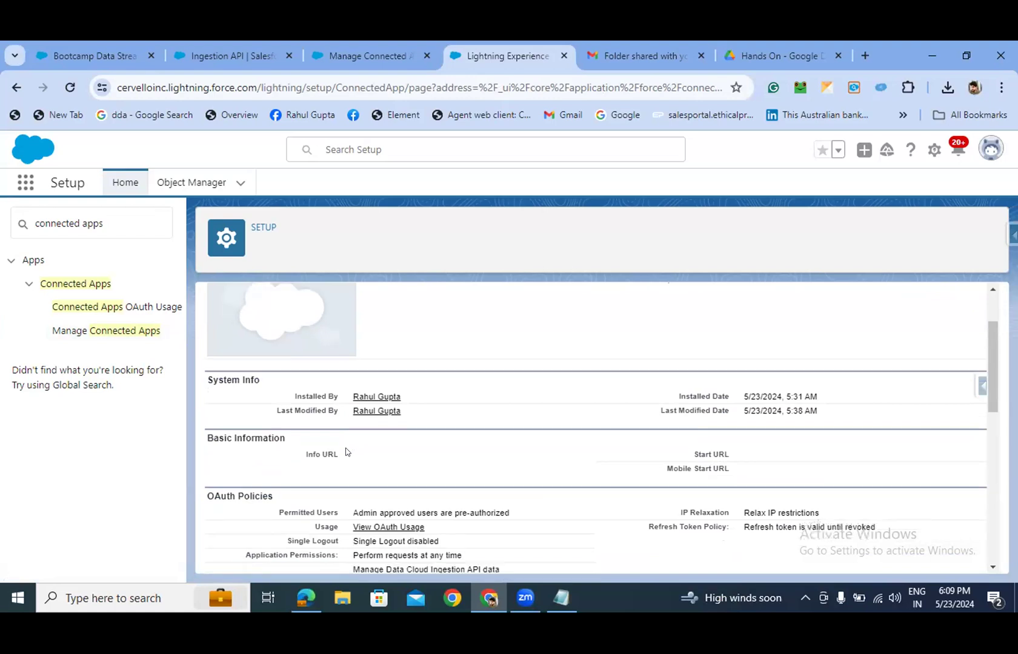
{"action": "scroll", "coordinate": [346, 452], "scroll_direction": "down", "scroll_amount": 1}
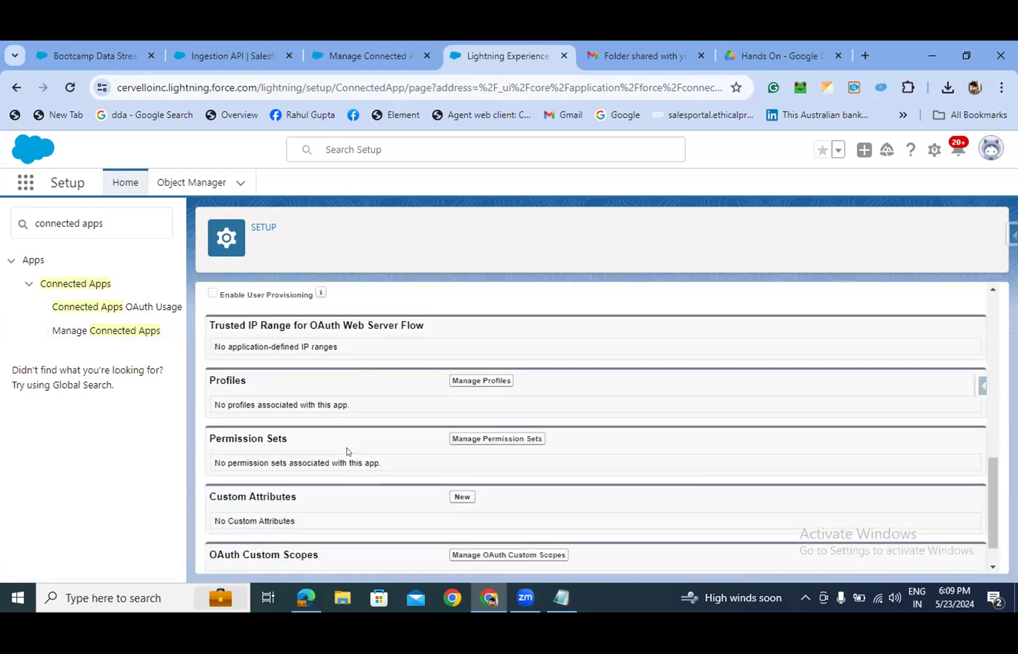
{"action": "scroll", "coordinate": [346, 452], "scroll_direction": "down", "scroll_amount": 1}
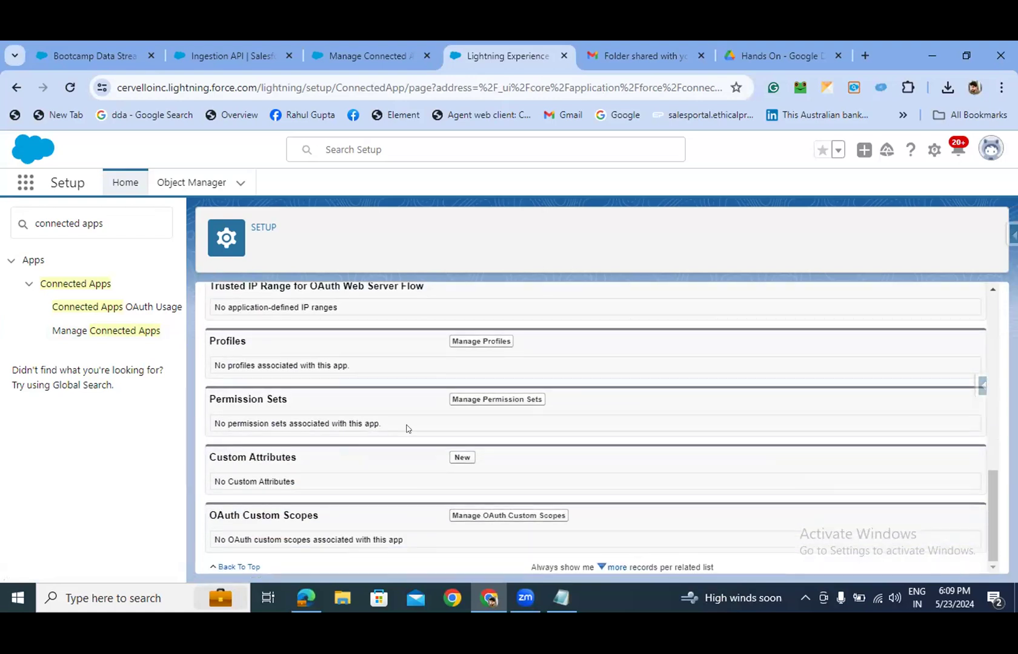
- Try assigning the hands-on permission set to the connected app, hitting a licence validation error
{"action": "left_click", "coordinate": [468, 403]}
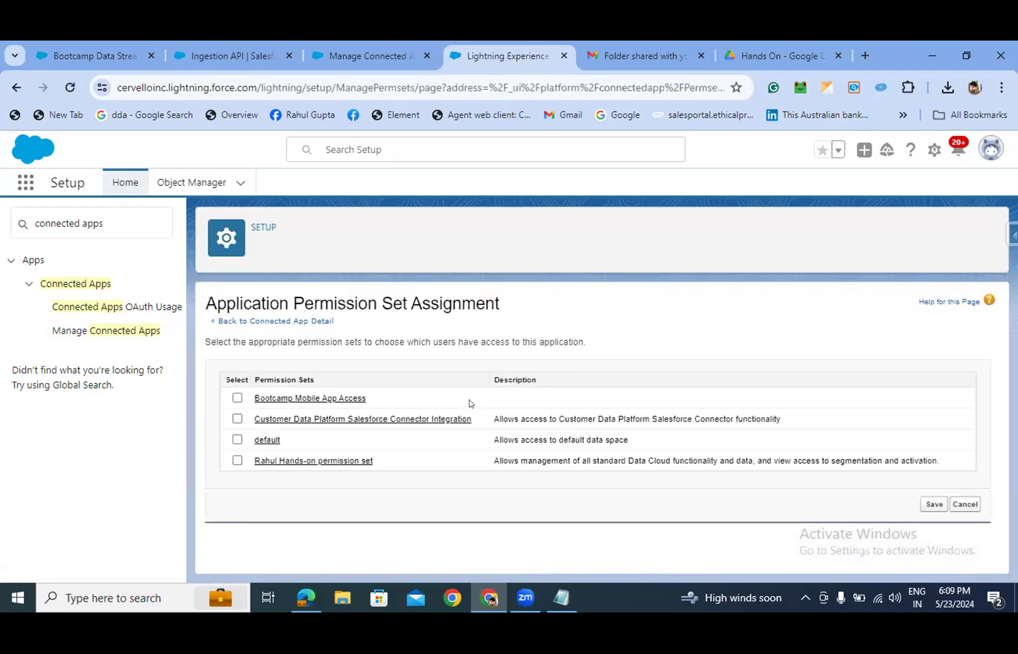
{"action": "left_click", "coordinate": [237, 460]}
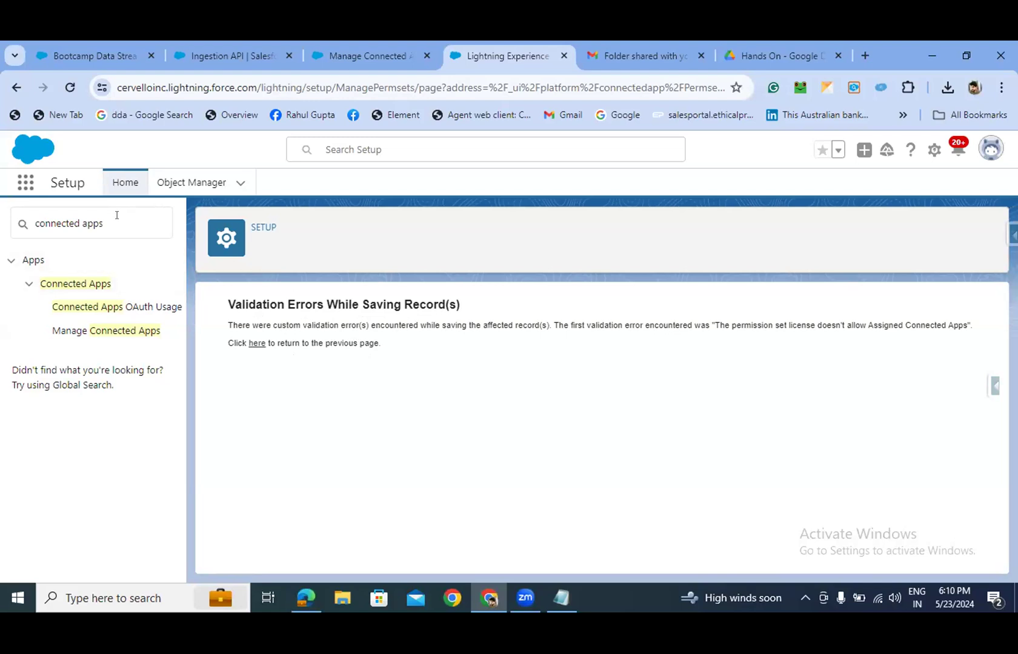
- Duplicate the browser tab and open Permission Sets via Quick Find 'permission sets'
{"action": "right_click", "coordinate": [492, 50]}
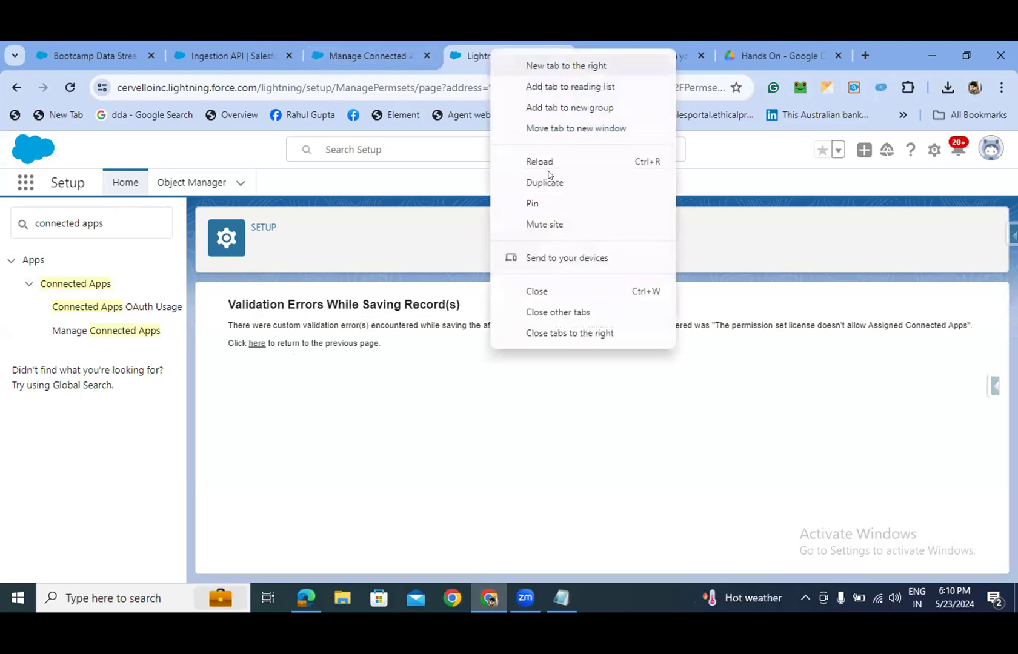
{"action": "left_click", "coordinate": [545, 182]}
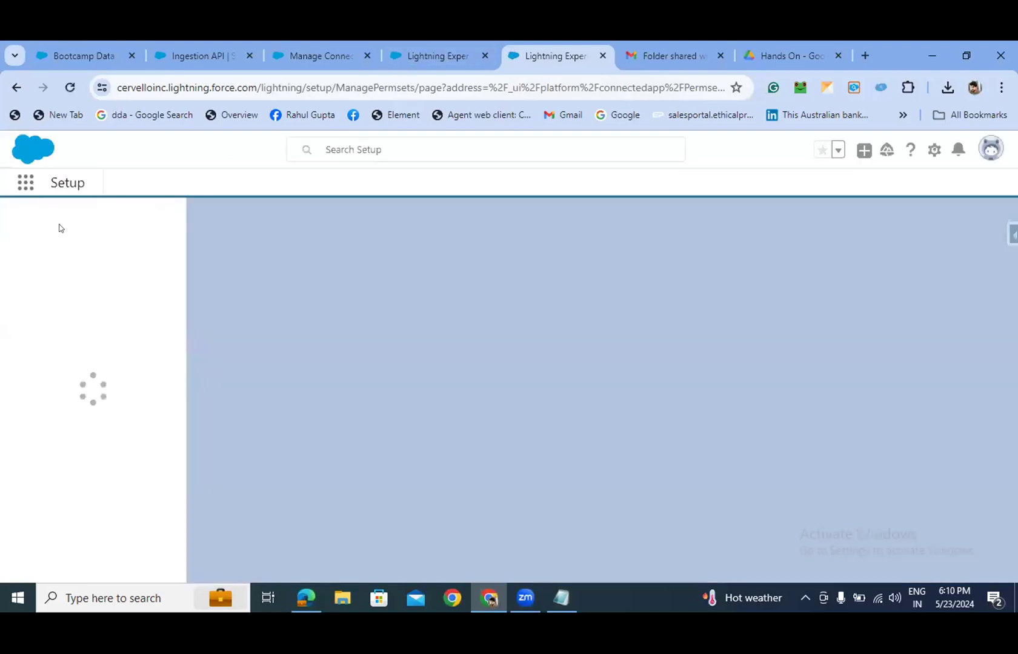
{"action": "left_click", "coordinate": [59, 218]}
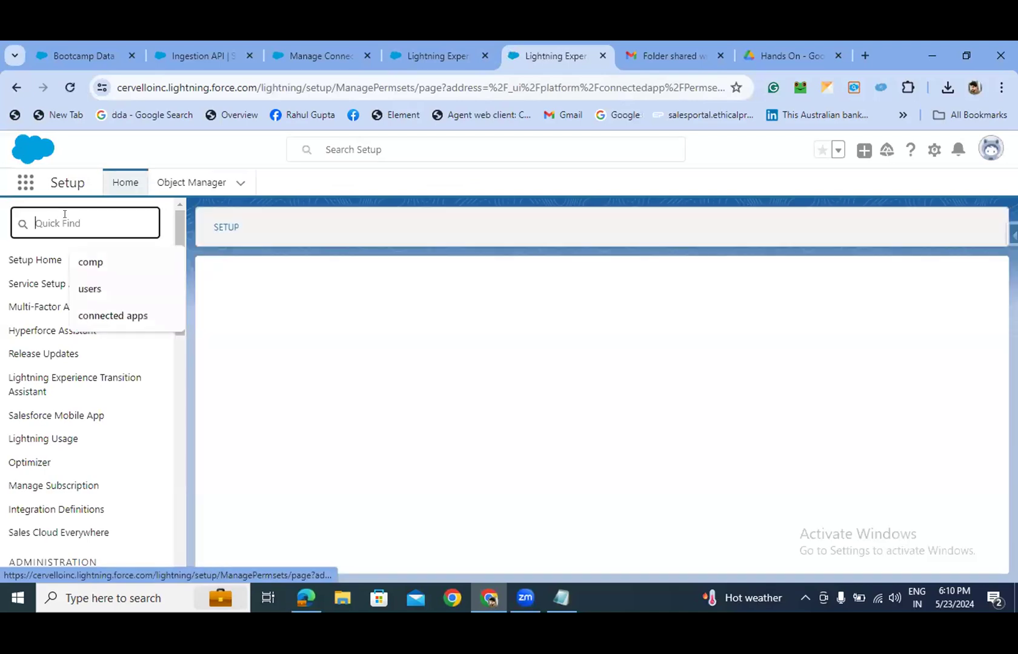
{"action": "type", "text": "pe"}
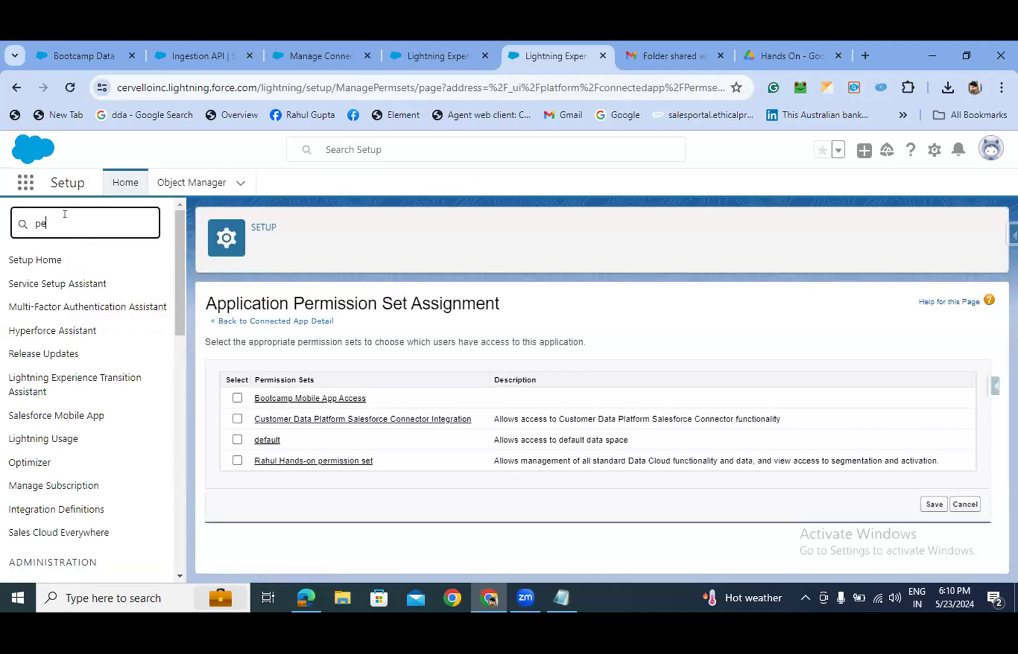
{"action": "type", "text": "rmission sets"}
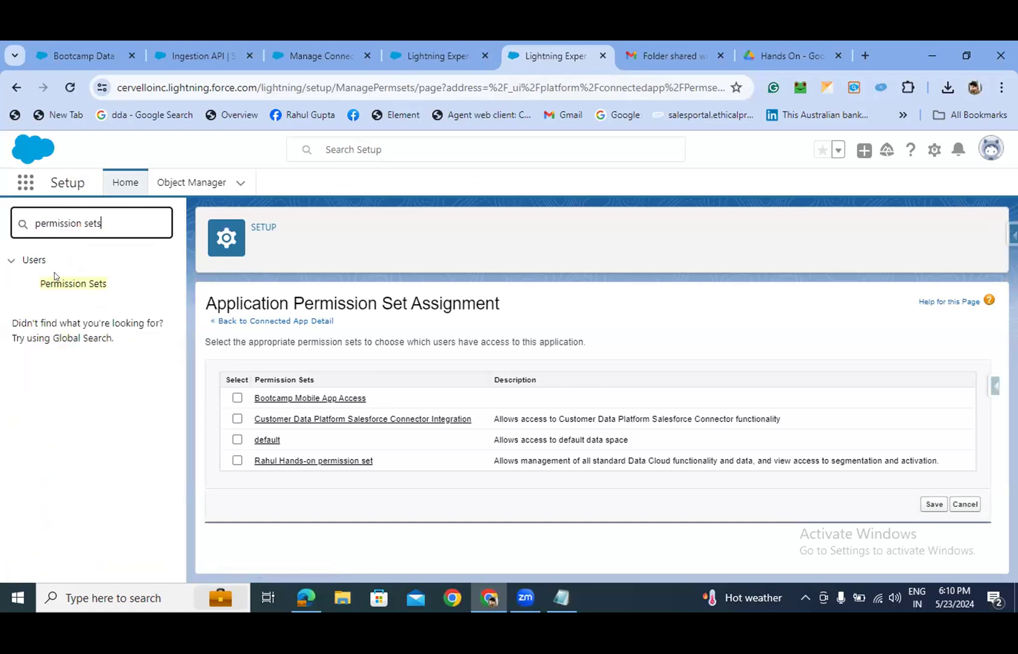
{"action": "left_click", "coordinate": [56, 284]}
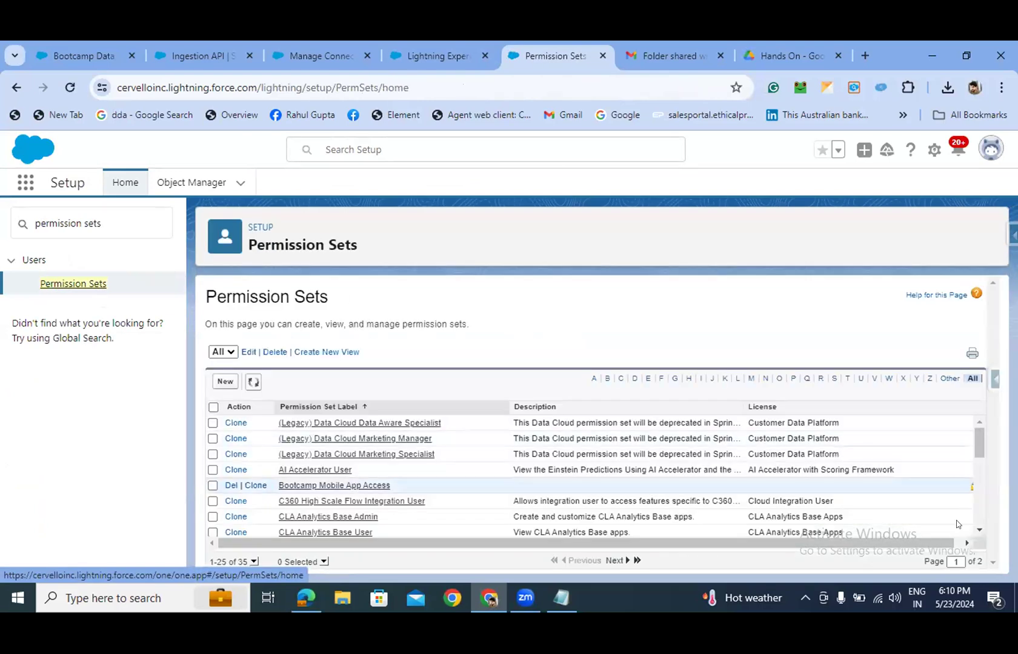
- Show 50 records per page, check the hands-on permission set's licence, then return to the list
{"action": "left_click_drag", "start_coordinate": [976, 441], "coordinate": [966, 525]}
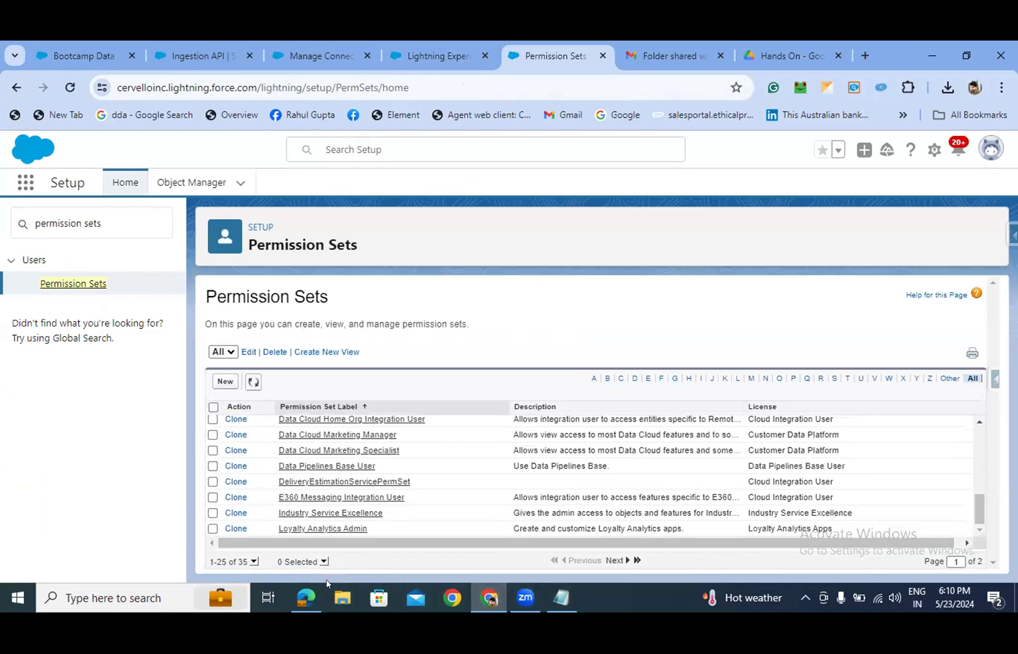
{"action": "left_click", "coordinate": [254, 562]}
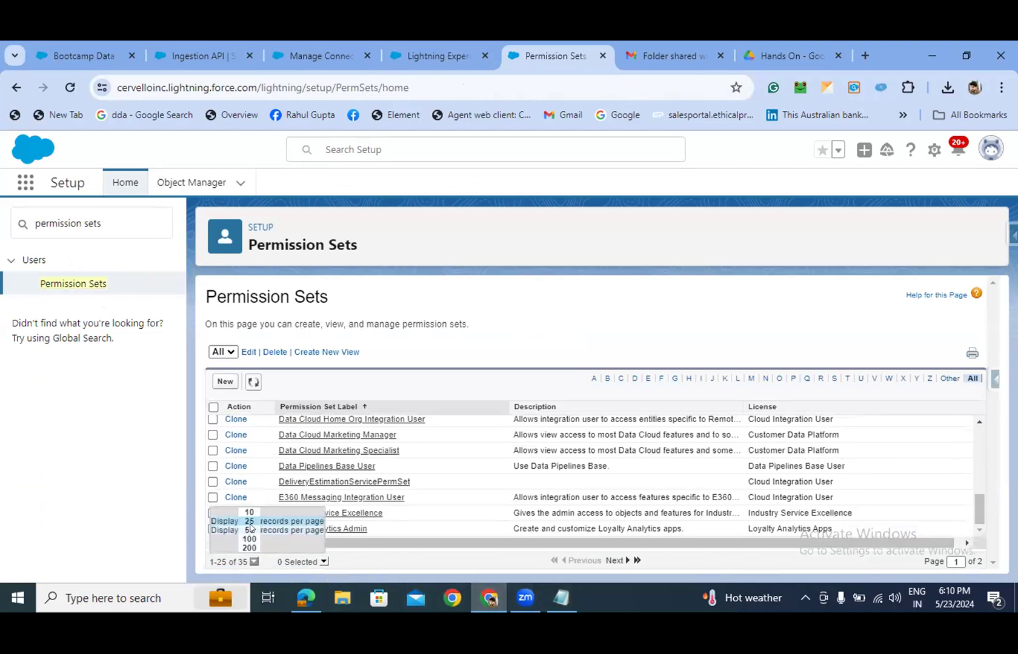
{"action": "left_click", "coordinate": [249, 530]}
{"action": "scroll", "coordinate": [395, 486], "scroll_direction": "down", "scroll_amount": 5}
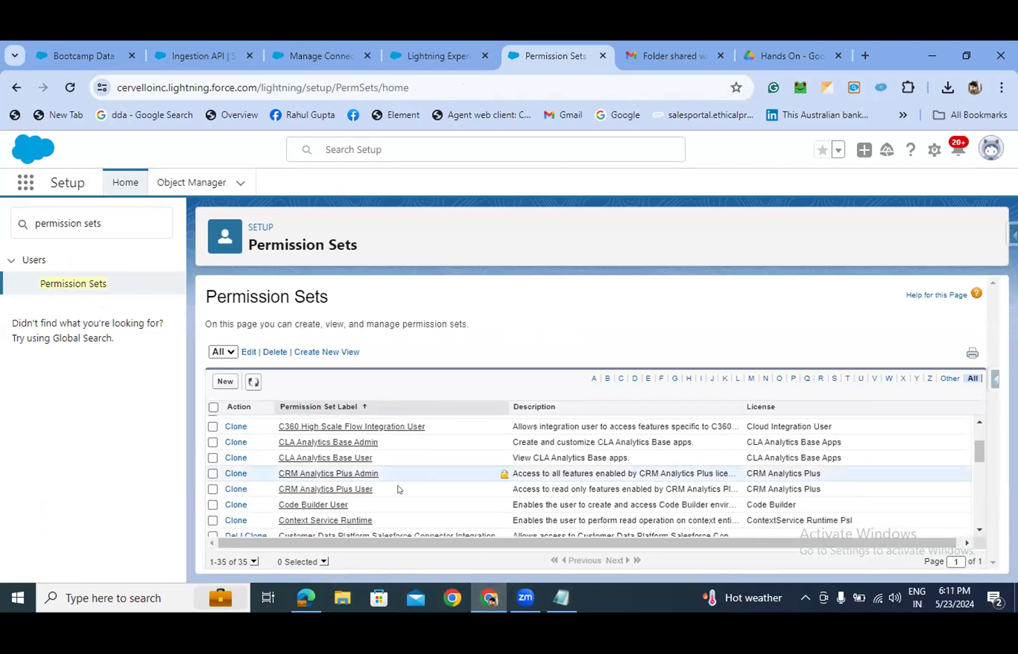
{"action": "scroll", "coordinate": [395, 487], "scroll_direction": "down", "scroll_amount": 5}
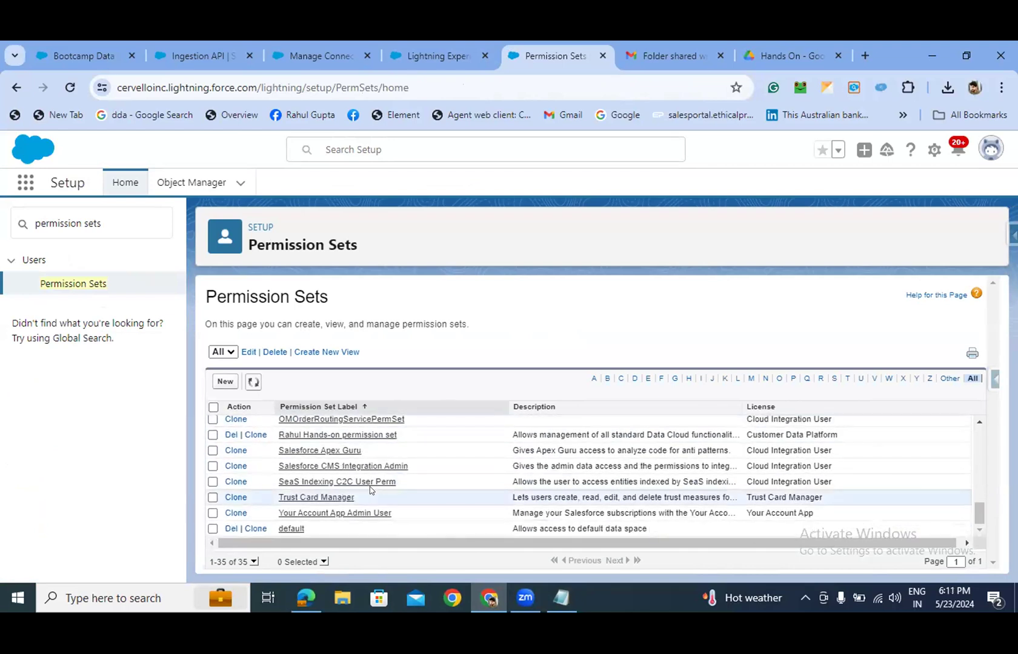
{"action": "left_click", "coordinate": [306, 434]}
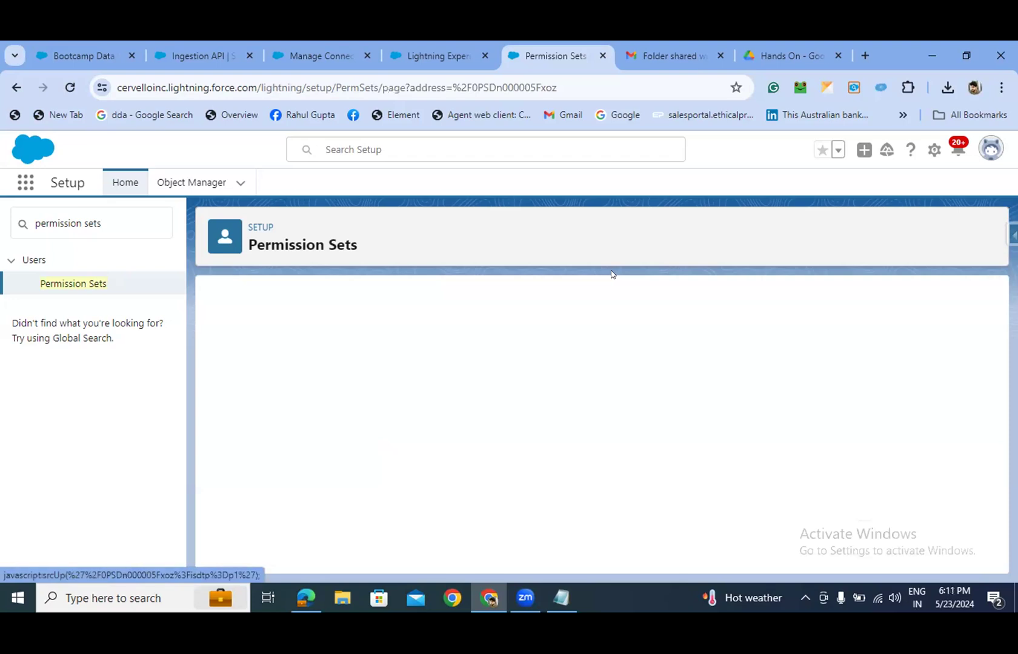
{"action": "scroll", "coordinate": [454, 428], "scroll_direction": "down", "scroll_amount": 1}
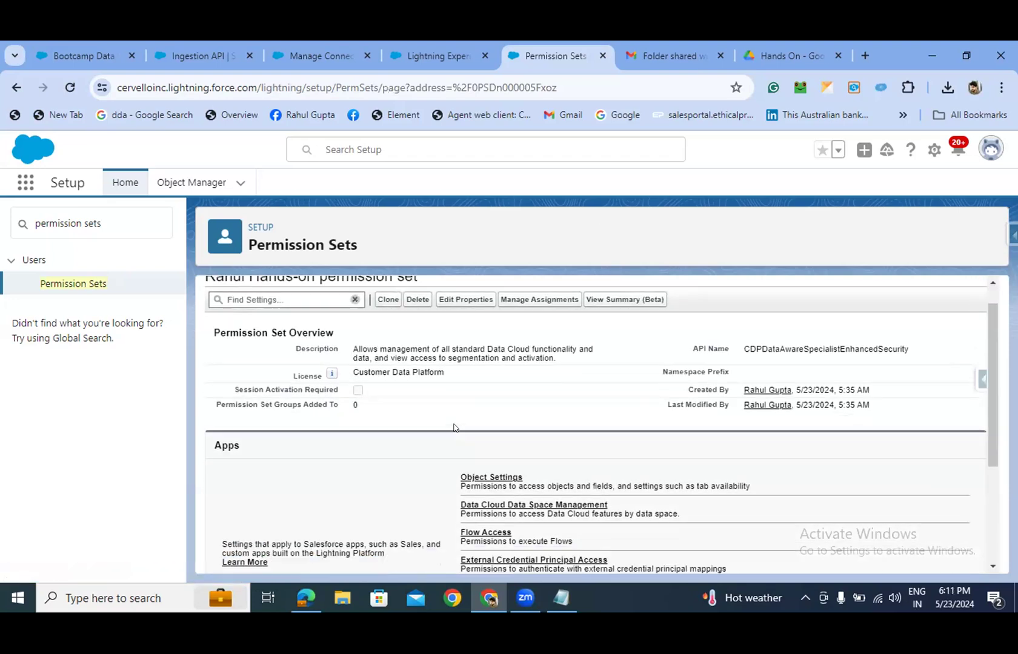
{"action": "scroll", "coordinate": [454, 428], "scroll_direction": "down", "scroll_amount": 2}
{"action": "scroll", "coordinate": [455, 427], "scroll_direction": "up", "scroll_amount": 3}
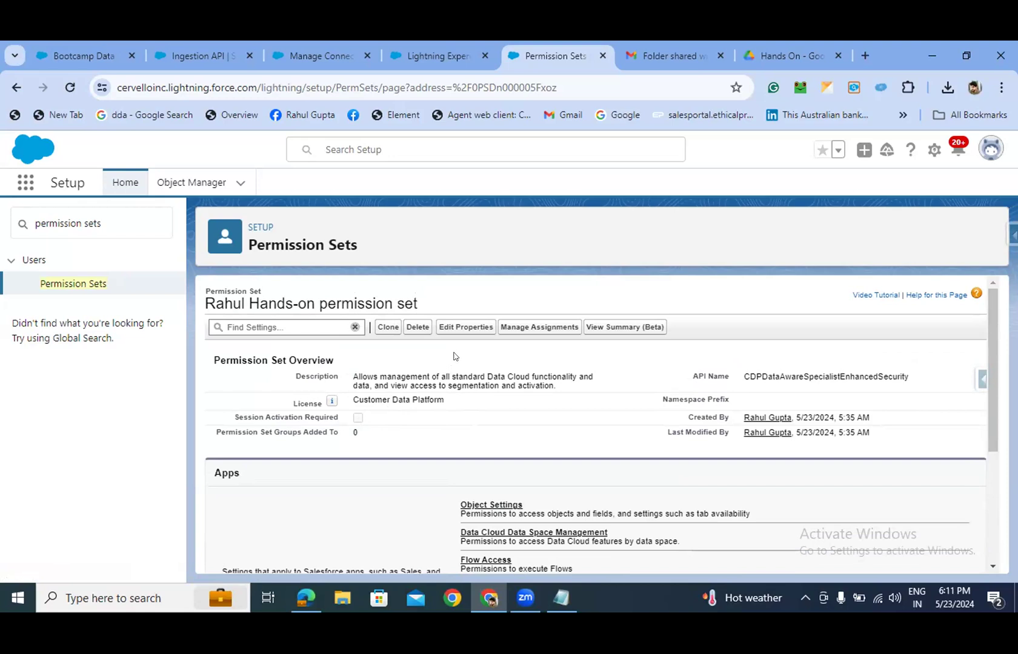
{"action": "left_click", "coordinate": [70, 283]}
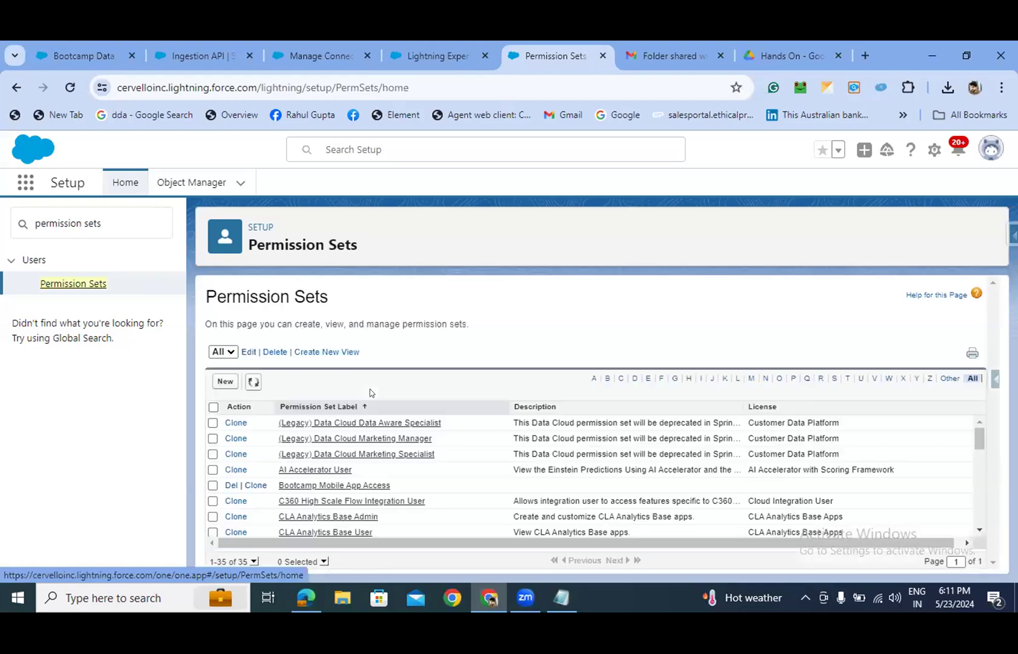
- Start a new Permission Sets list view, then abandon it unsaved
{"action": "left_click", "coordinate": [323, 350]}
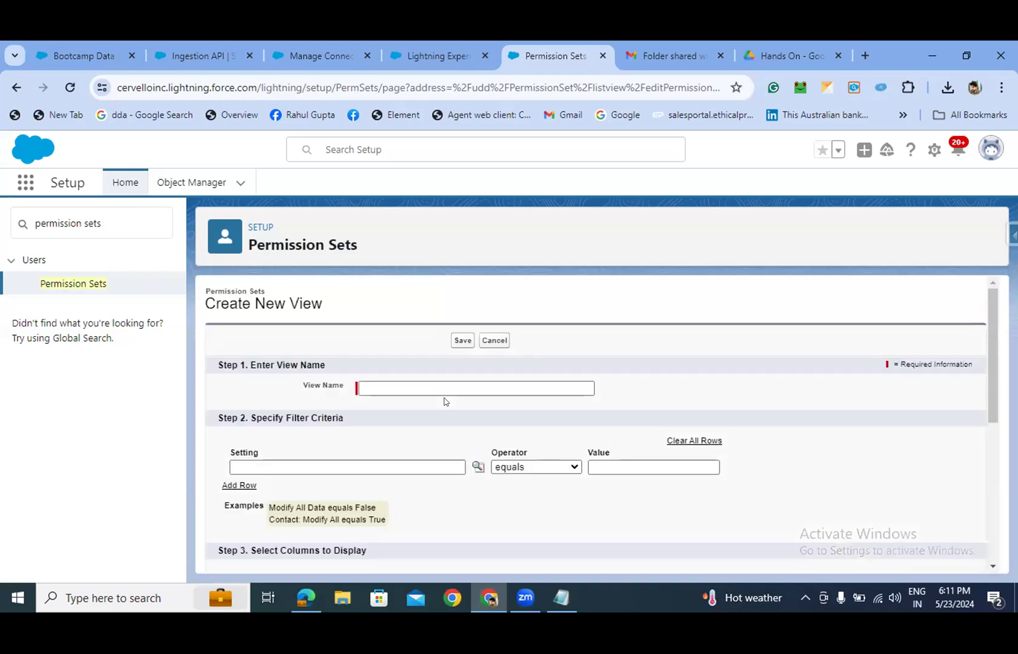
{"action": "left_click", "coordinate": [434, 382]}
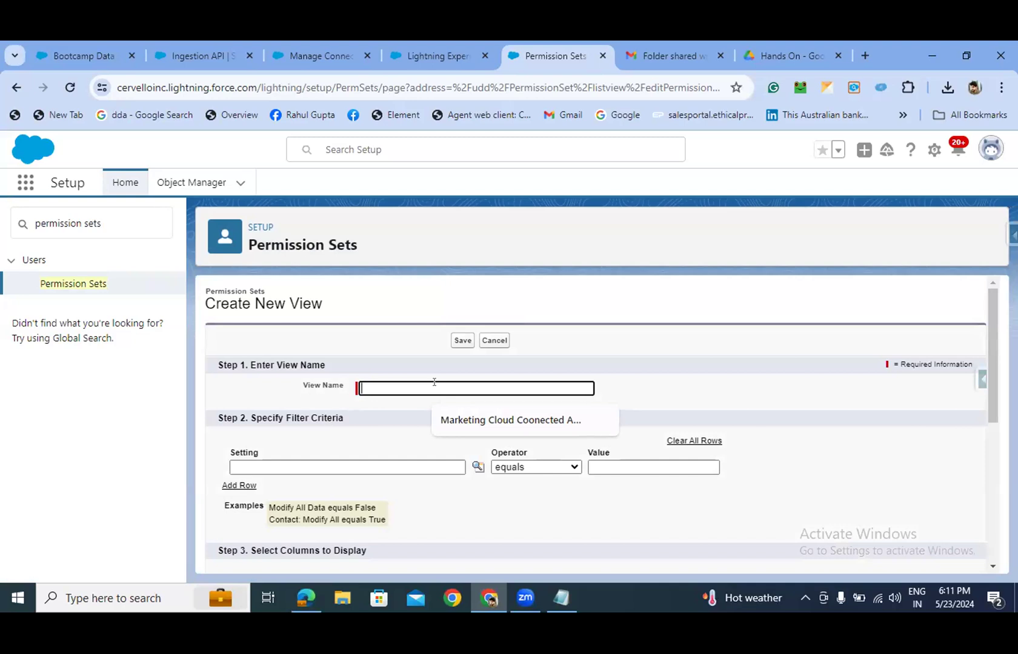
{"action": "left_click", "coordinate": [72, 283]}
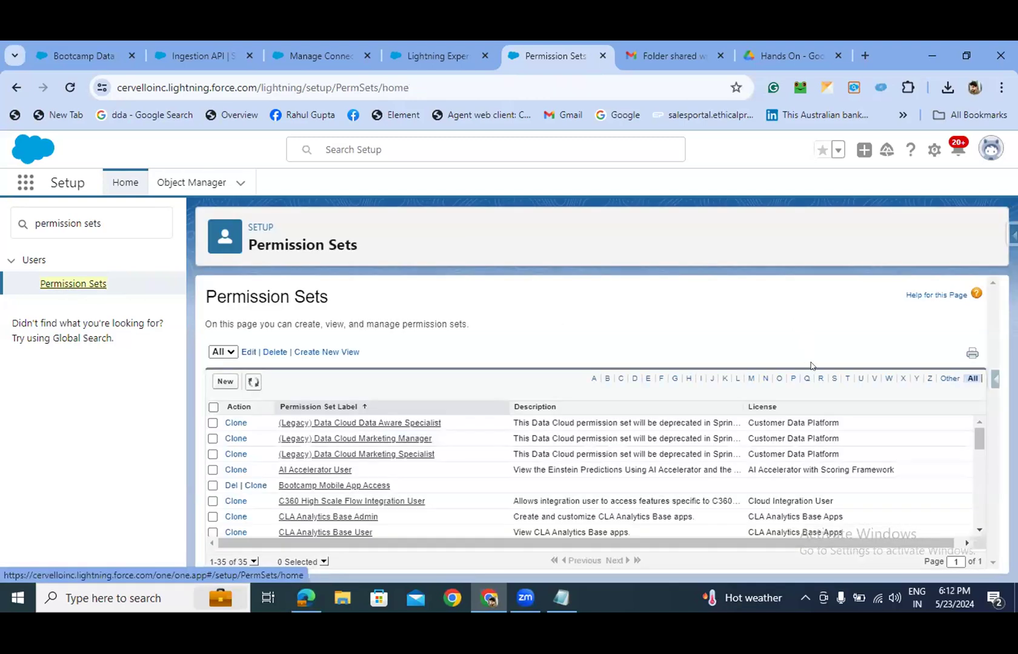
- Save a new permission set labelled with the user's name plus 'Apps Access', auto-filled API name, no licence
{"action": "left_click", "coordinate": [226, 381]}
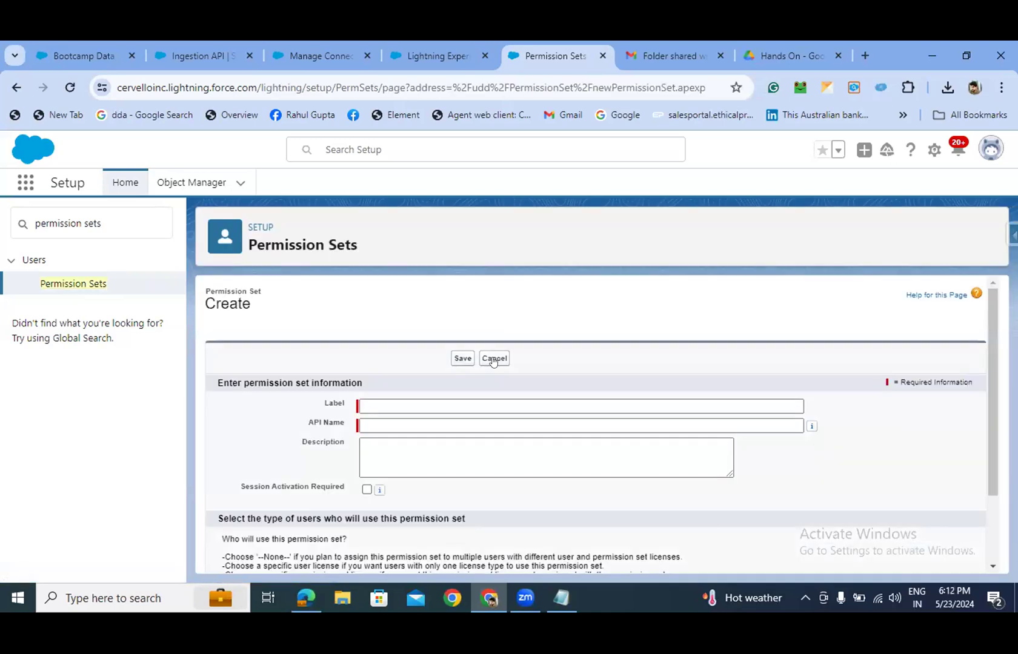
{"action": "left_click", "coordinate": [450, 397]}
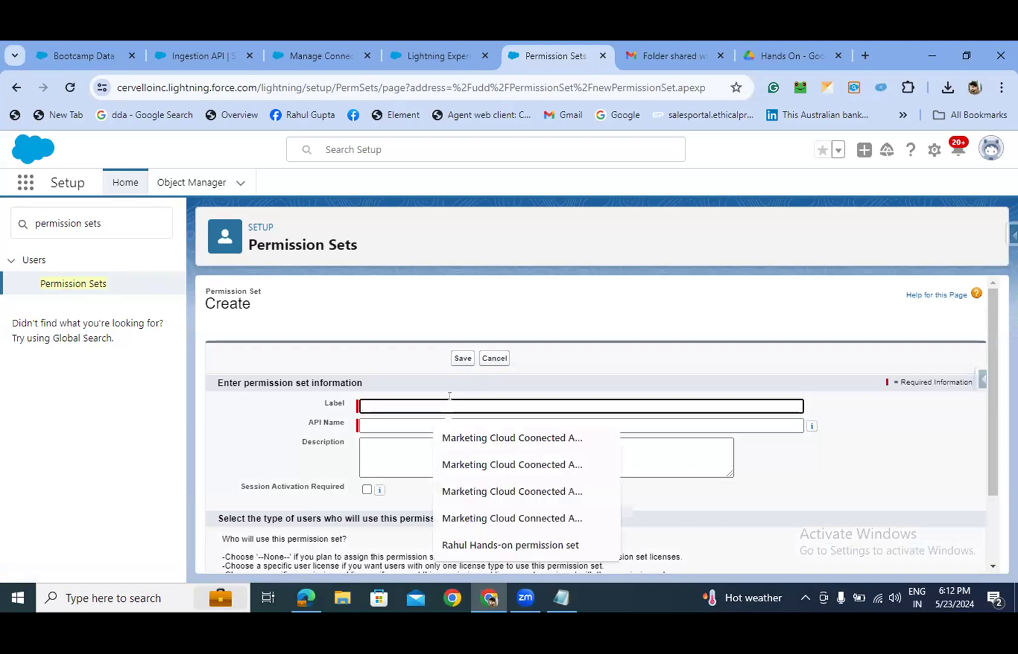
{"action": "type", "text": "R"}
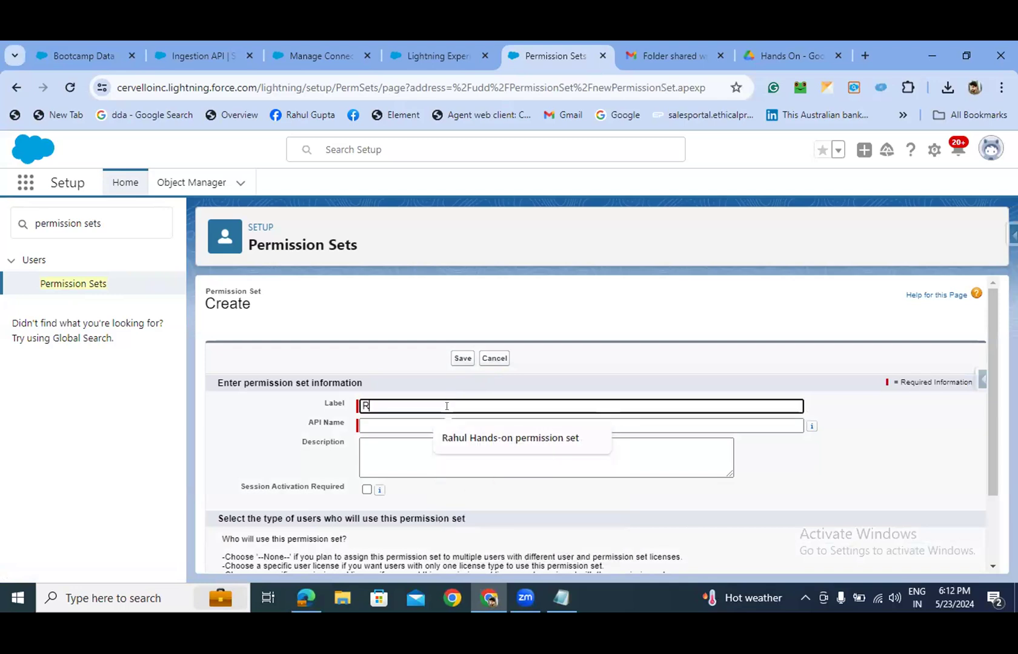
{"action": "type", "text": "ahul A"}
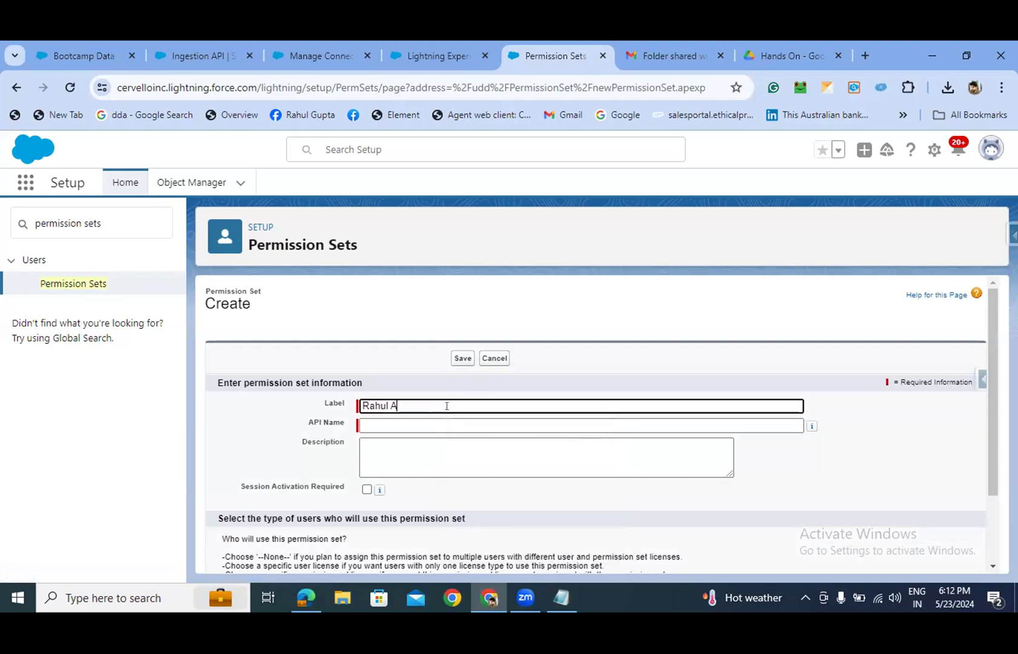
{"action": "type", "text": "pps Access"}
{"action": "left_click", "coordinate": [482, 441]}
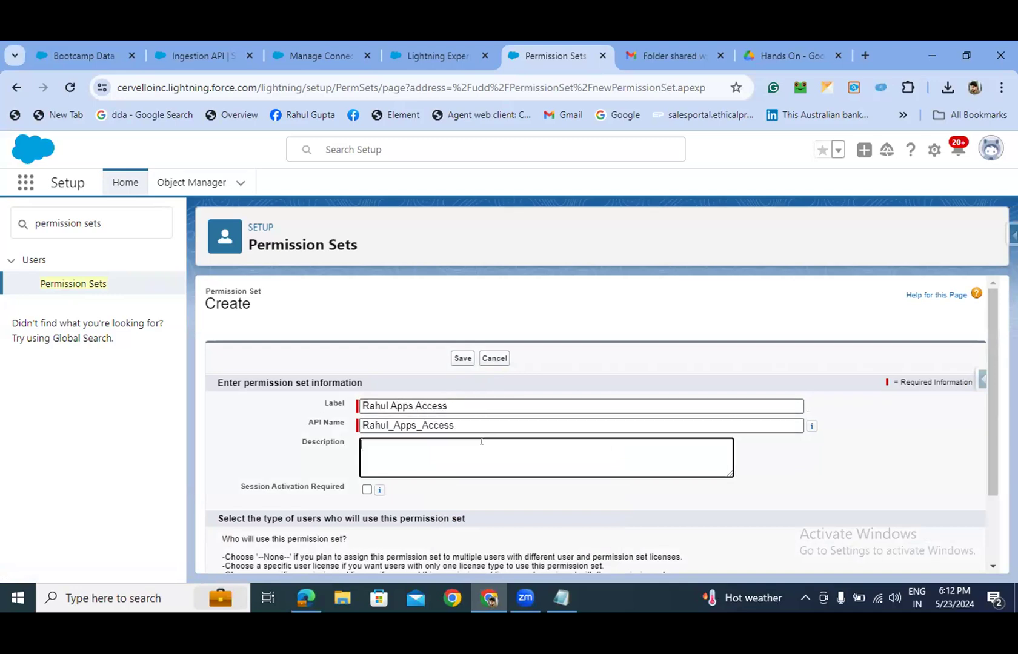
{"action": "scroll", "coordinate": [694, 462], "scroll_direction": "down", "scroll_amount": 2}
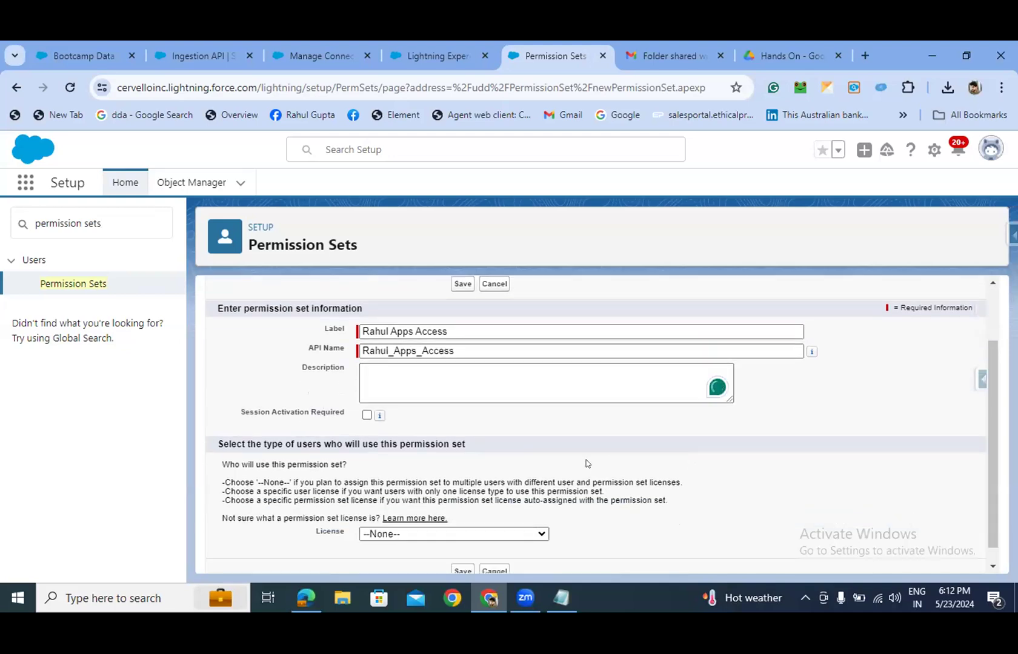
{"action": "left_click", "coordinate": [448, 532]}
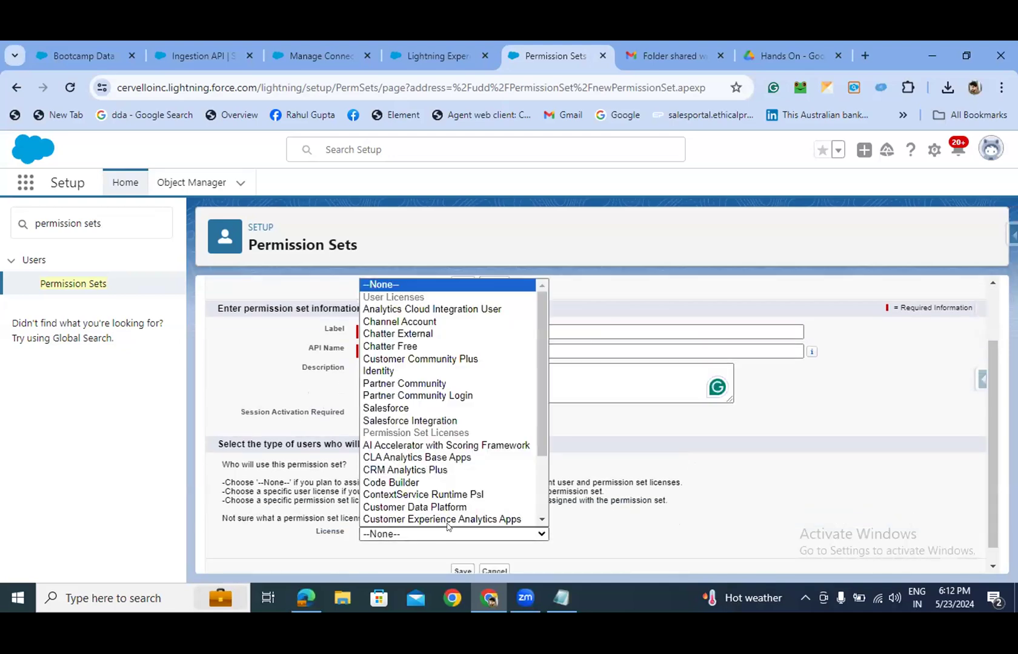
{"action": "left_click", "coordinate": [766, 505]}
{"action": "scroll", "coordinate": [765, 504], "scroll_direction": "down", "scroll_amount": 1}
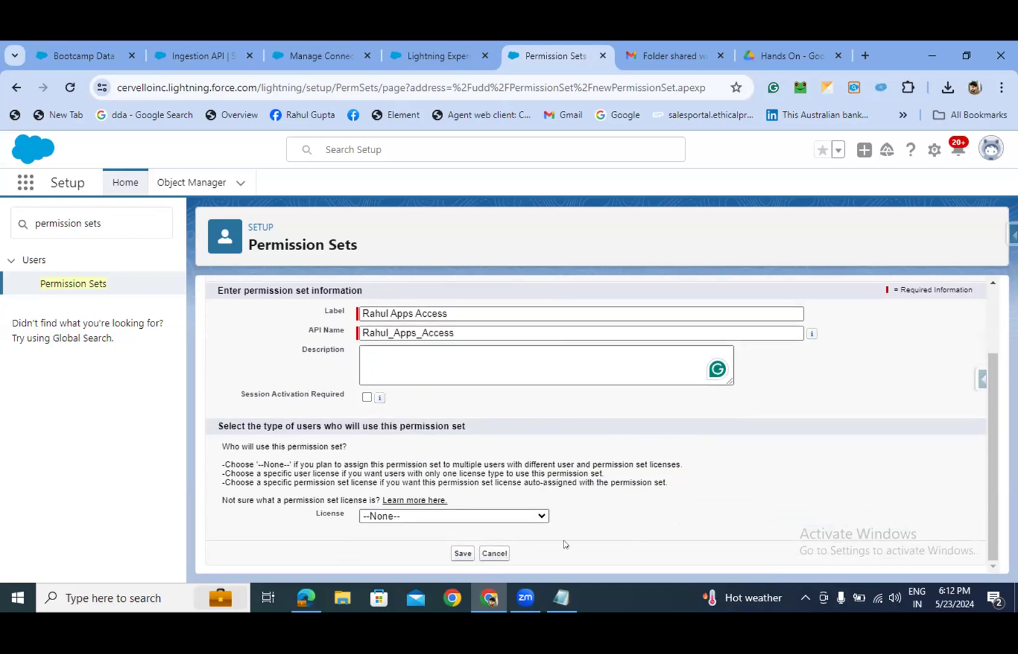
{"action": "left_click", "coordinate": [463, 553]}
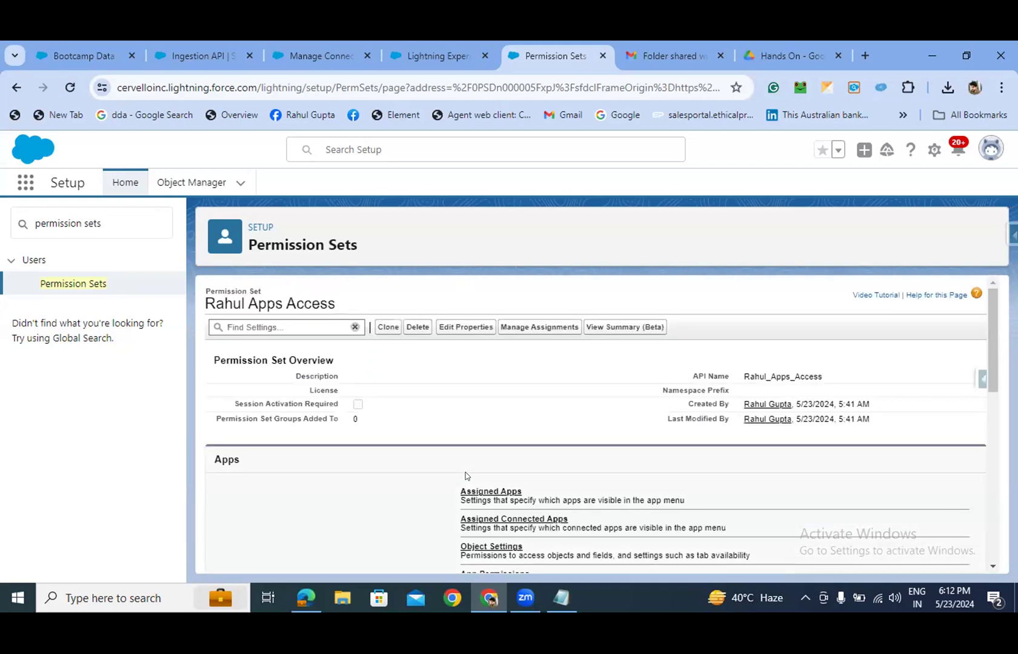
- Open the Apps Access permission set's Assigned Connected Apps page, currently empty
{"action": "scroll", "coordinate": [467, 473], "scroll_direction": "down", "scroll_amount": 2}
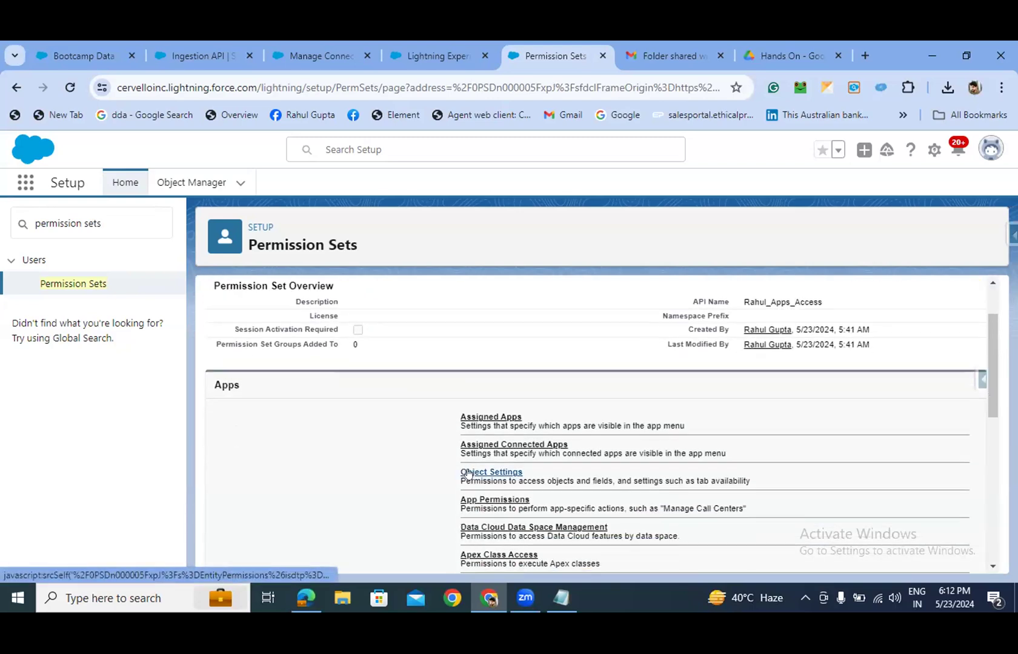
{"action": "left_click", "coordinate": [493, 444]}
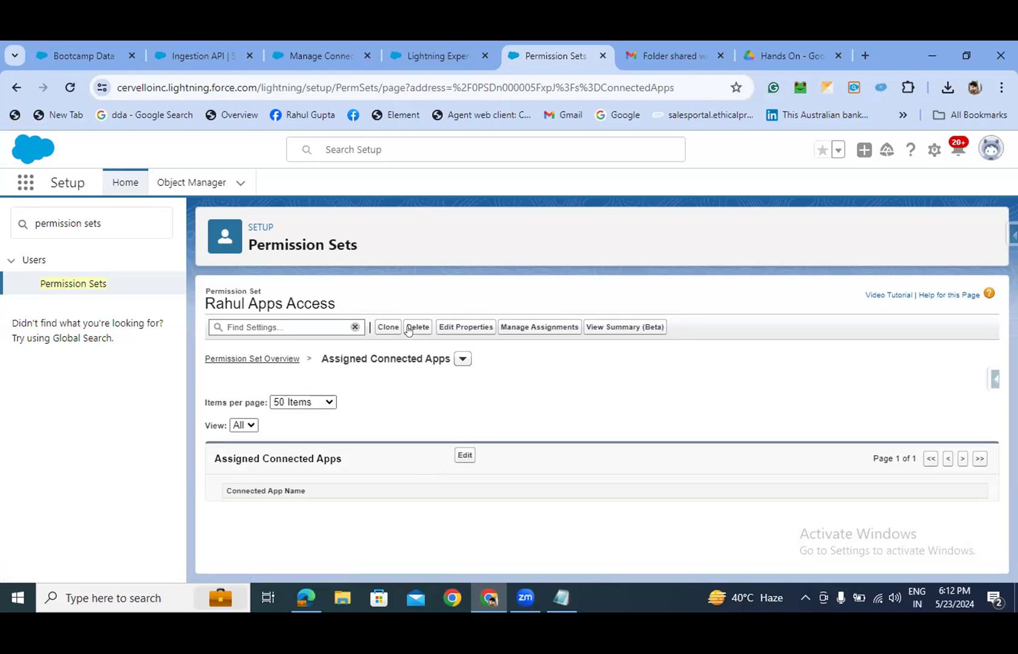
- Move the hands-on connected app into the permission set's Enabled Connected Apps list
{"action": "left_click", "coordinate": [458, 461]}
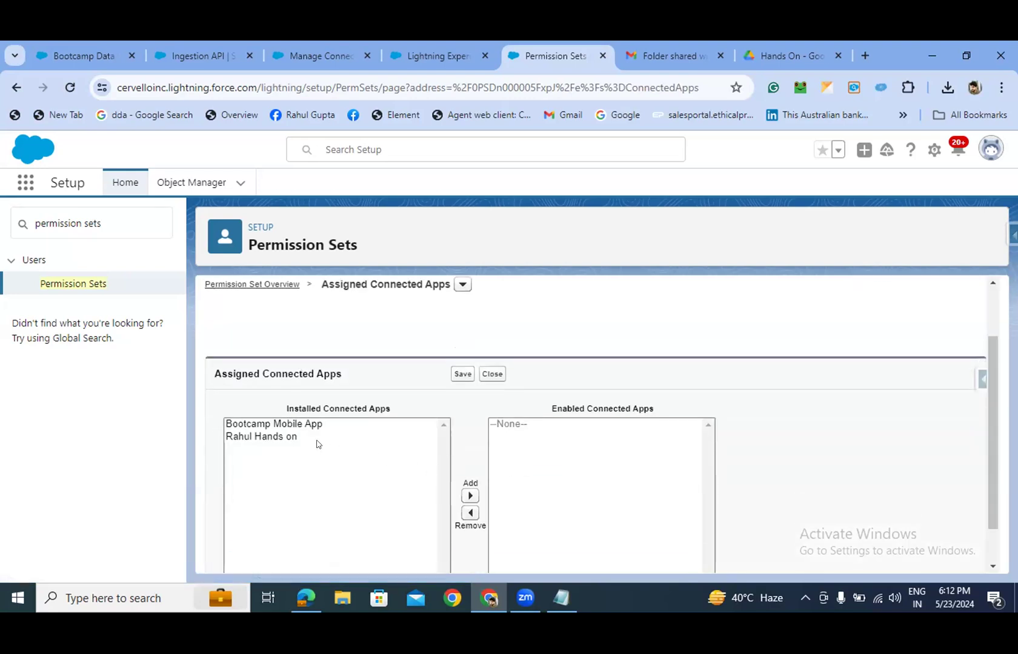
{"action": "left_click", "coordinate": [302, 437]}
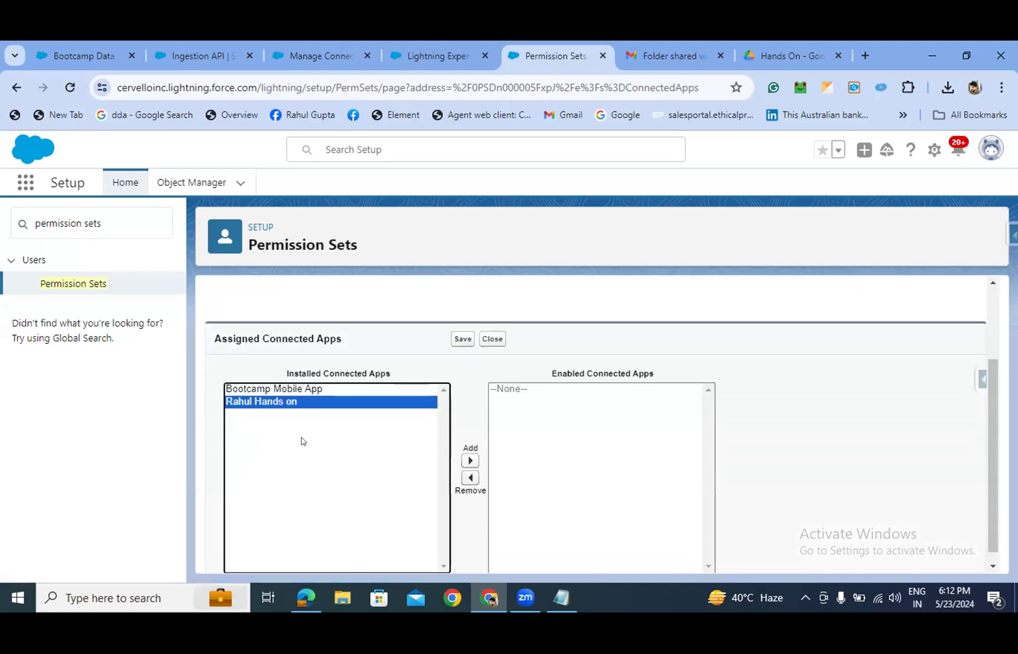
{"action": "left_click", "coordinate": [471, 461]}
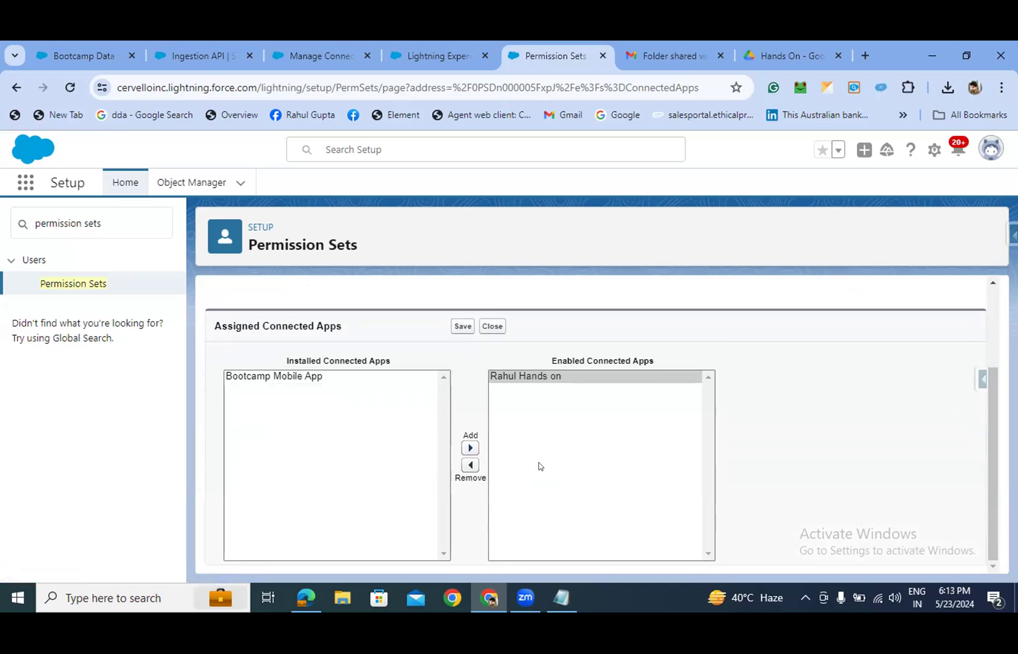
{"action": "scroll", "coordinate": [466, 431], "scroll_direction": "up", "scroll_amount": 2}
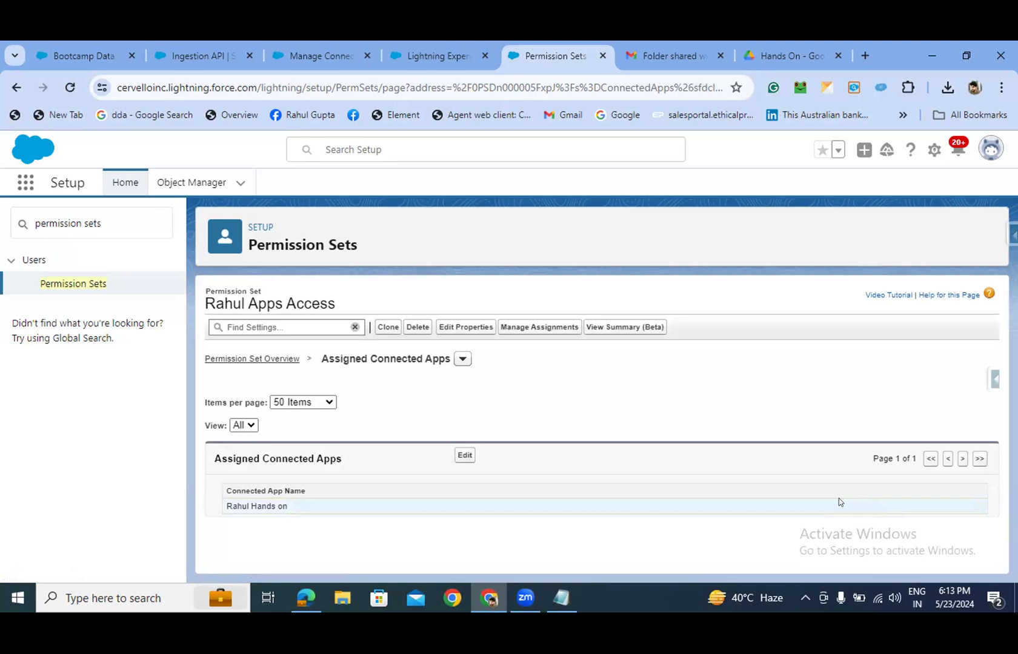
- Review the validation error page, then return to the Manage Connected Apps page
{"action": "left_click", "coordinate": [418, 55]}
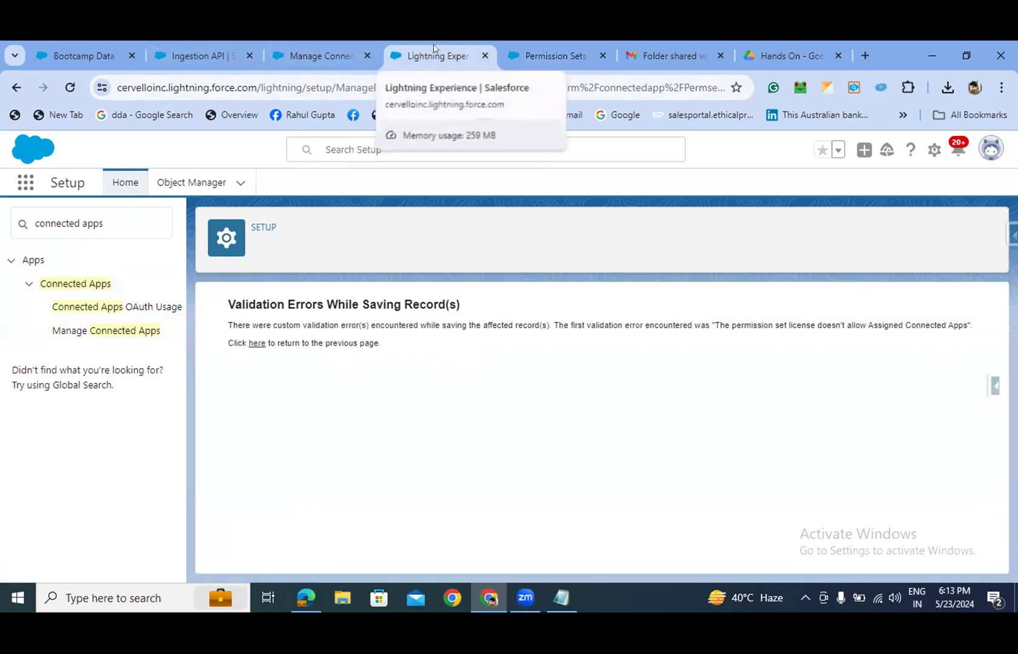
{"action": "left_click", "coordinate": [548, 56]}
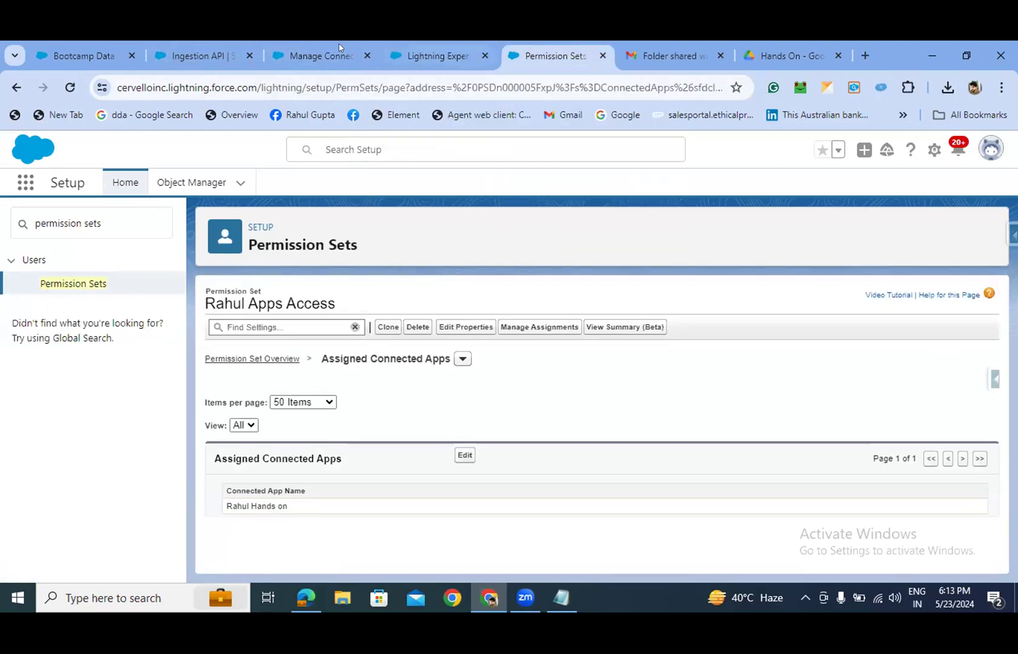
{"action": "left_click", "coordinate": [319, 56]}
- Filter the Setup Quick Find to 'us' to show user-related entries
{"action": "left_click", "coordinate": [12, 226]}
{"action": "key", "text": "BackSpace"}
{"action": "type", "text": "u"}
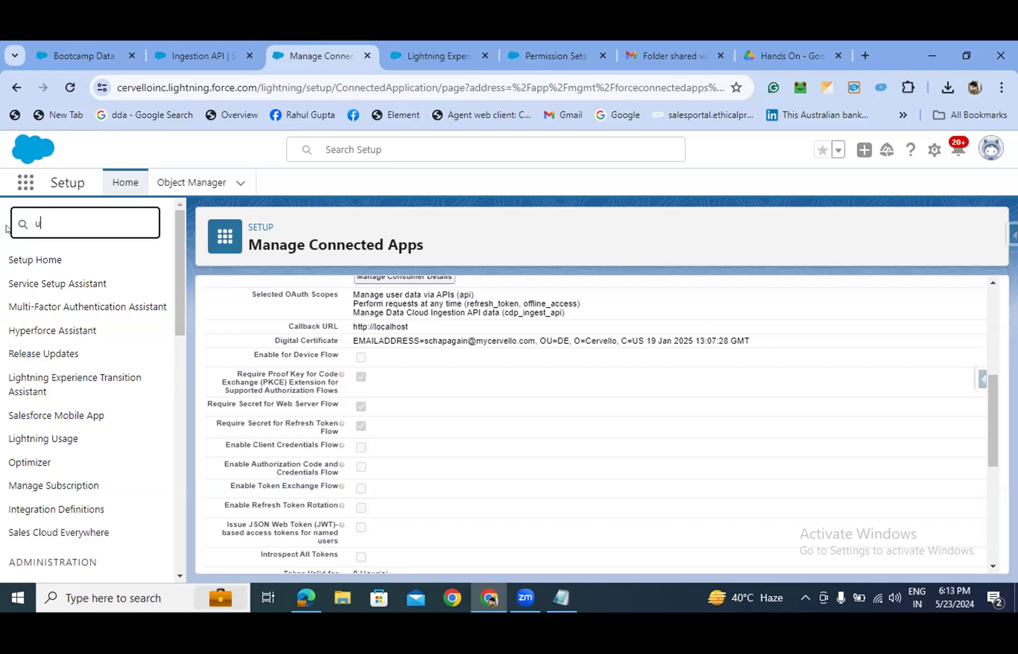
{"action": "type", "text": "se"}
{"action": "key", "text": "BackSpace"}
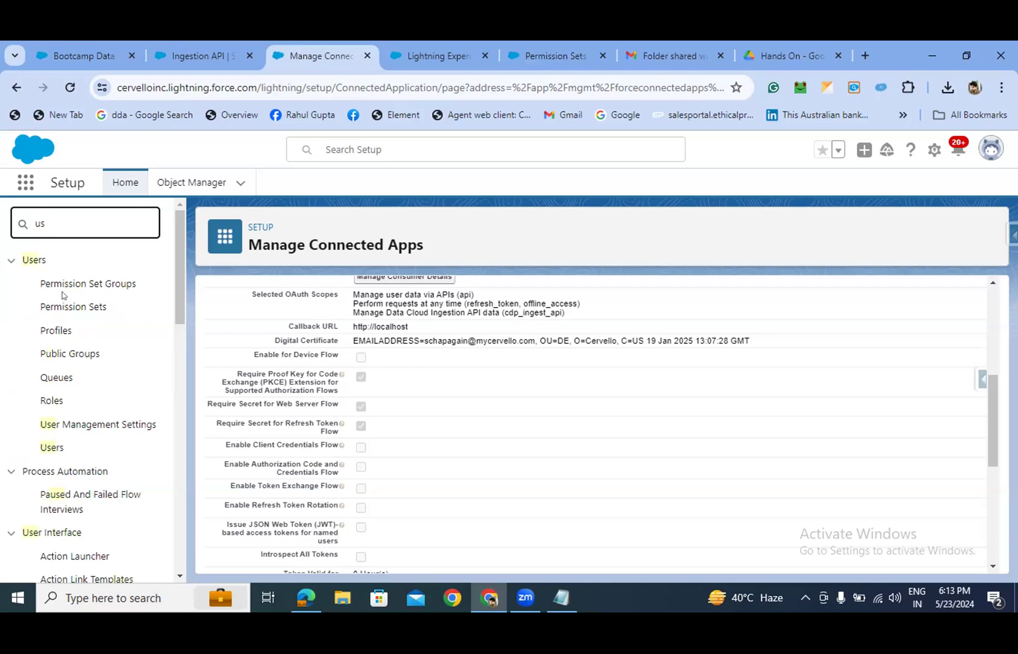
- Open the All Users list and browse each user's last login and profile
{"action": "left_click", "coordinate": [43, 469]}
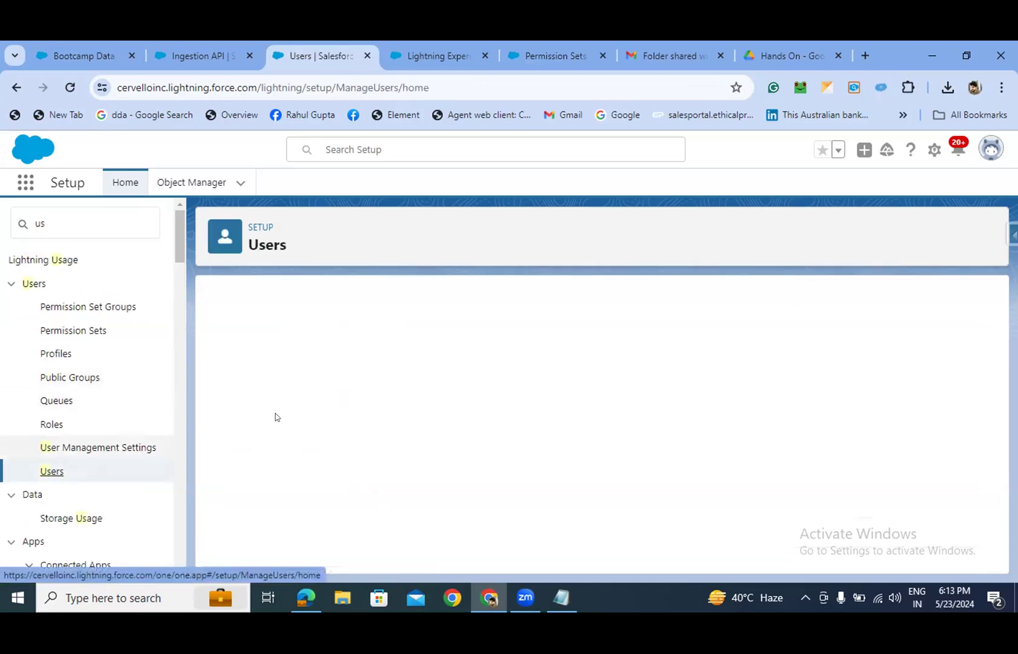
{"action": "scroll", "coordinate": [298, 405], "scroll_direction": "down", "scroll_amount": 5}
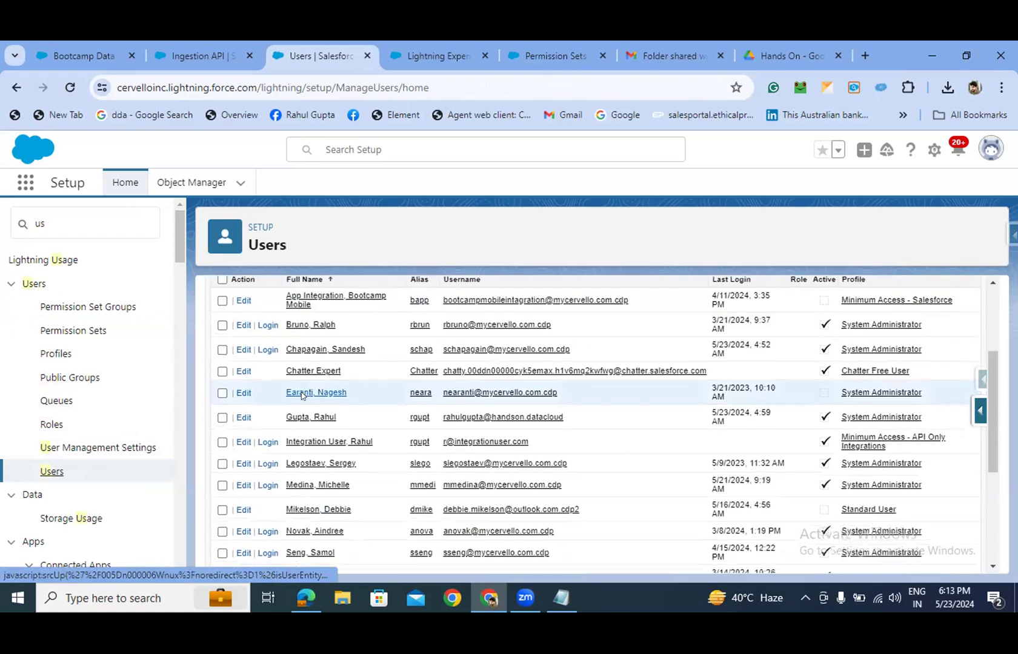
{"action": "scroll", "coordinate": [302, 379], "scroll_direction": "up", "scroll_amount": 4}
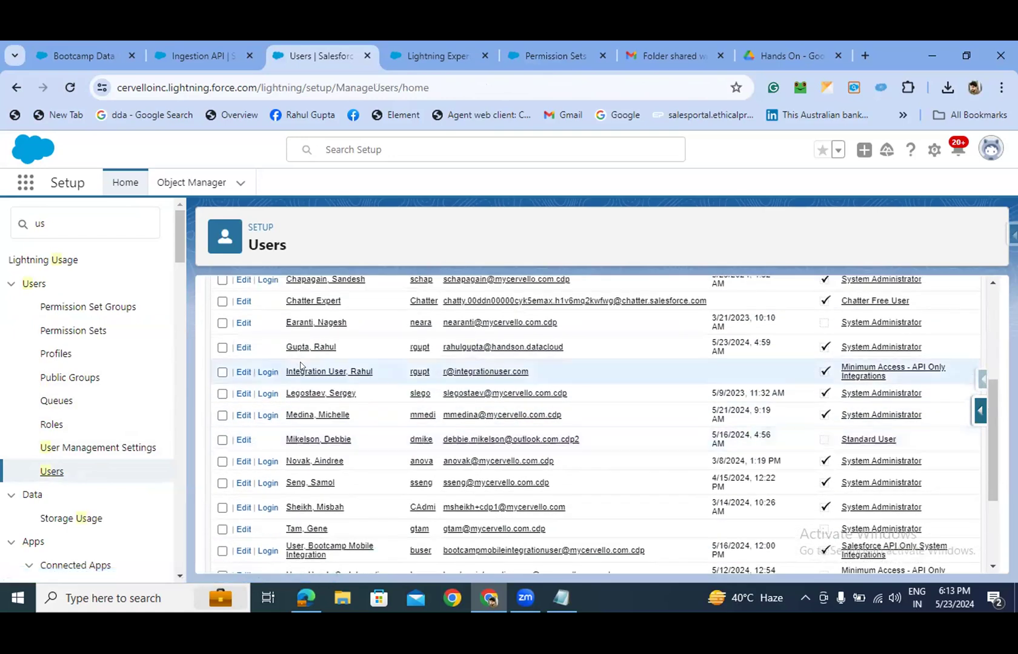
{"action": "scroll", "coordinate": [613, 325], "scroll_direction": "up", "scroll_amount": 3}
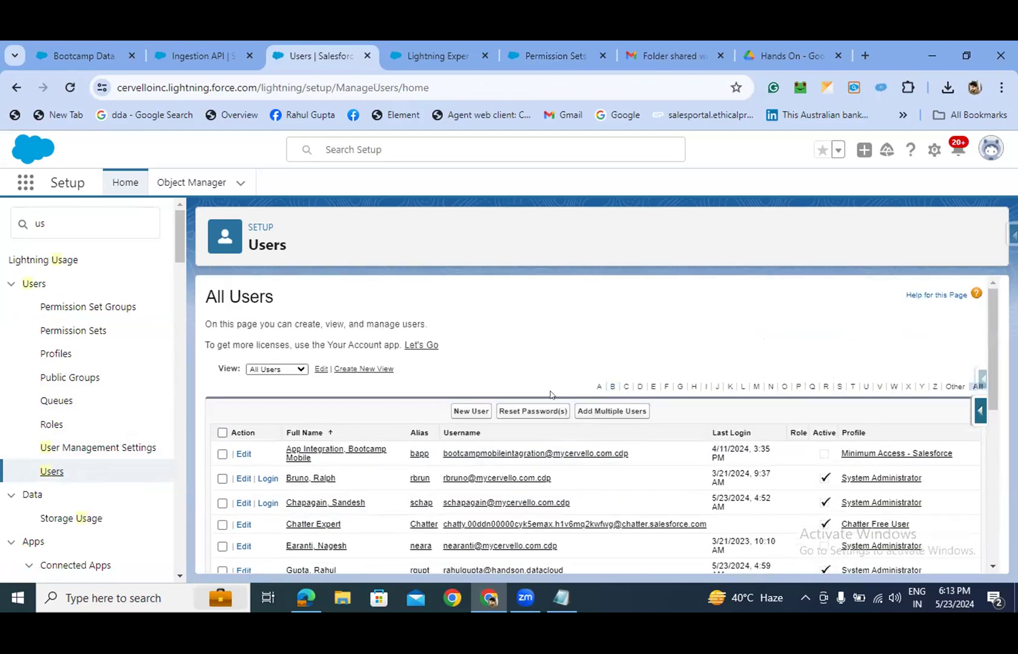
{"action": "scroll", "coordinate": [333, 442], "scroll_direction": "down", "scroll_amount": 4}
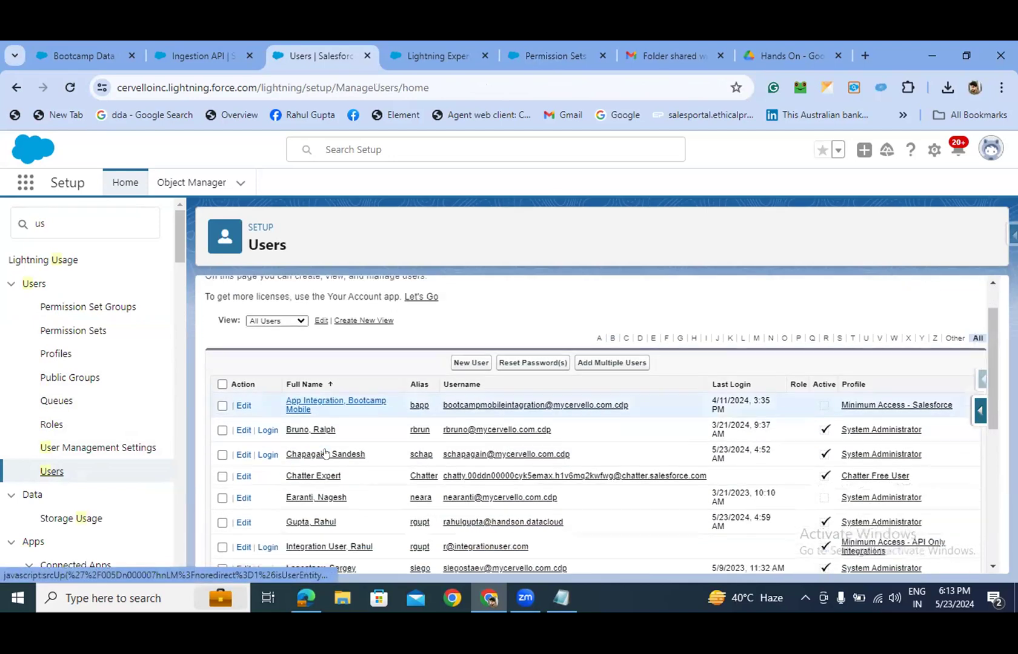
{"action": "scroll", "coordinate": [327, 451], "scroll_direction": "up", "scroll_amount": 4}
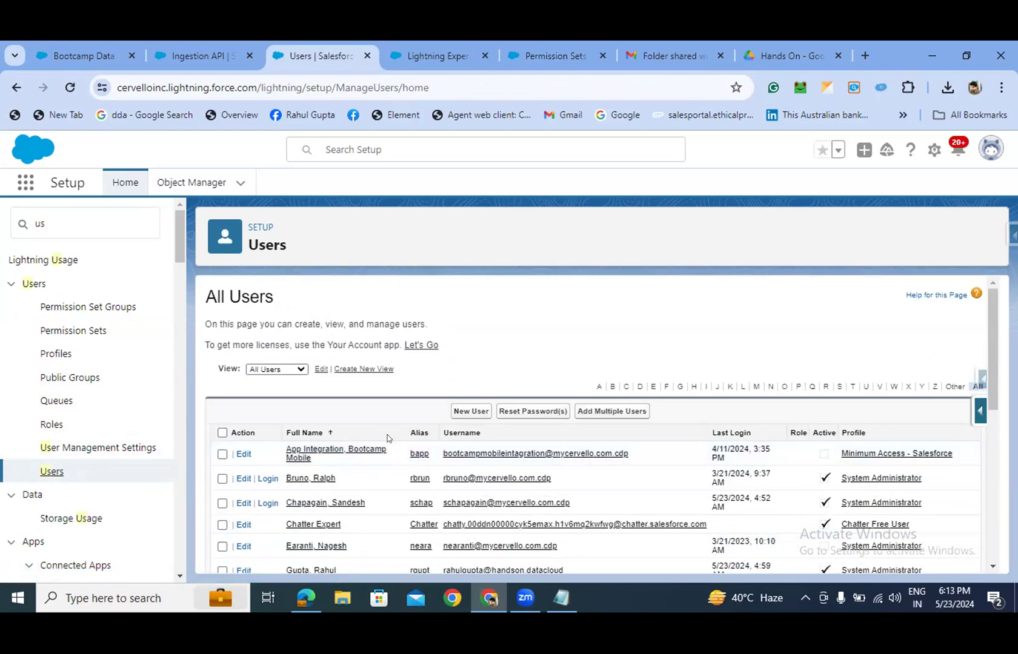
{"action": "key", "text": "Tab"}
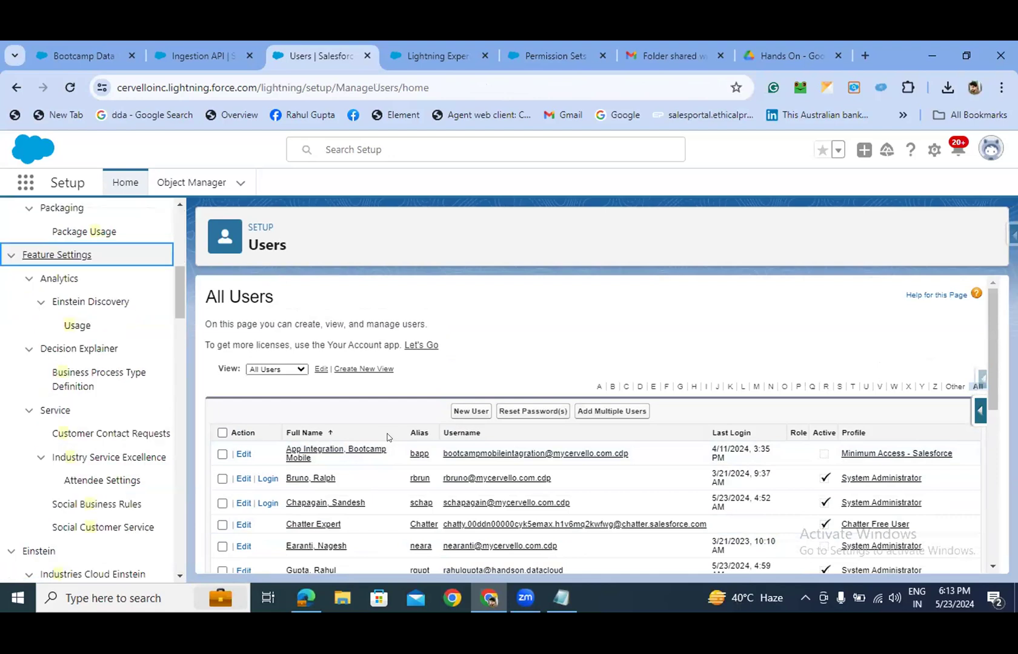
{"action": "key", "text": "Tab"}
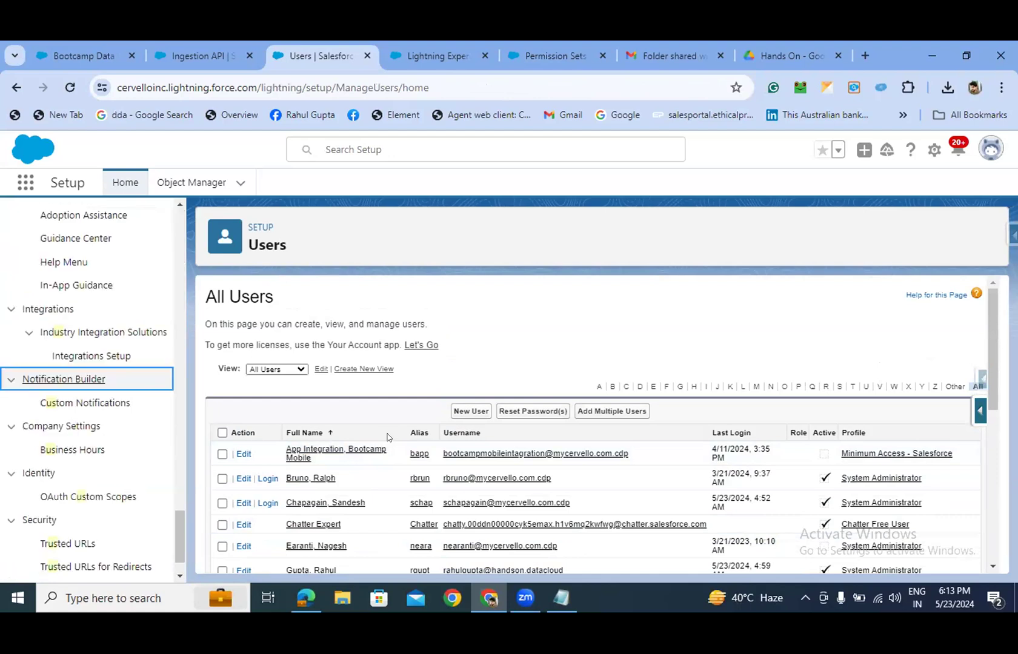
{"action": "left_click", "coordinate": [540, 320]}
{"action": "scroll", "coordinate": [679, 374], "scroll_direction": "down", "scroll_amount": 8}
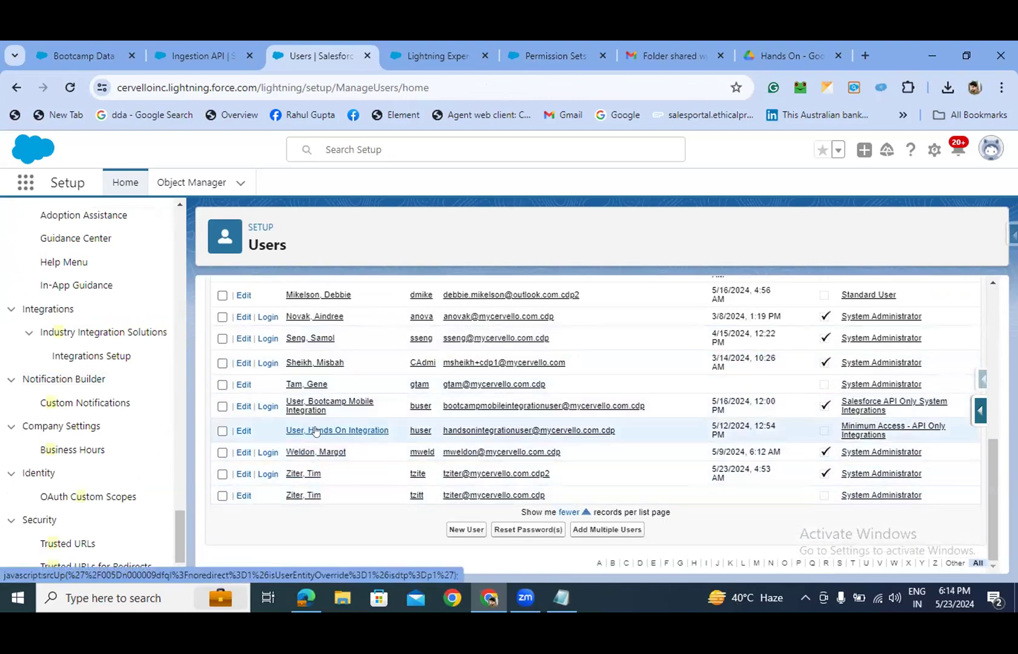
{"action": "scroll", "coordinate": [315, 432], "scroll_direction": "up", "scroll_amount": 3}
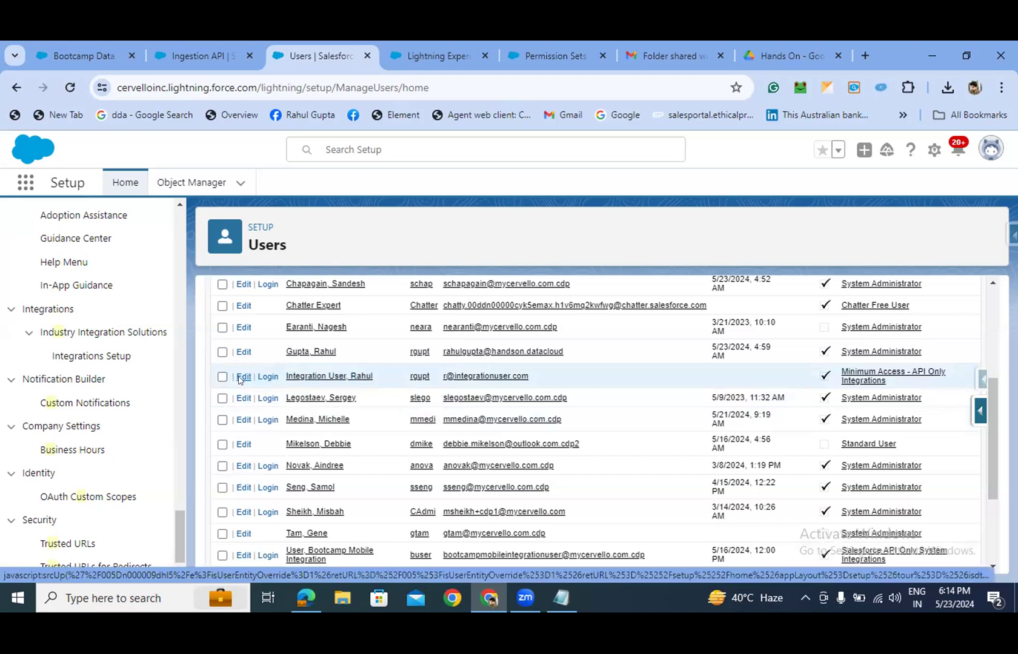
- Inspect the integration user's edit form (Salesforce Integration licence, API-only profile), then cancel without saving
{"action": "left_click", "coordinate": [241, 379]}
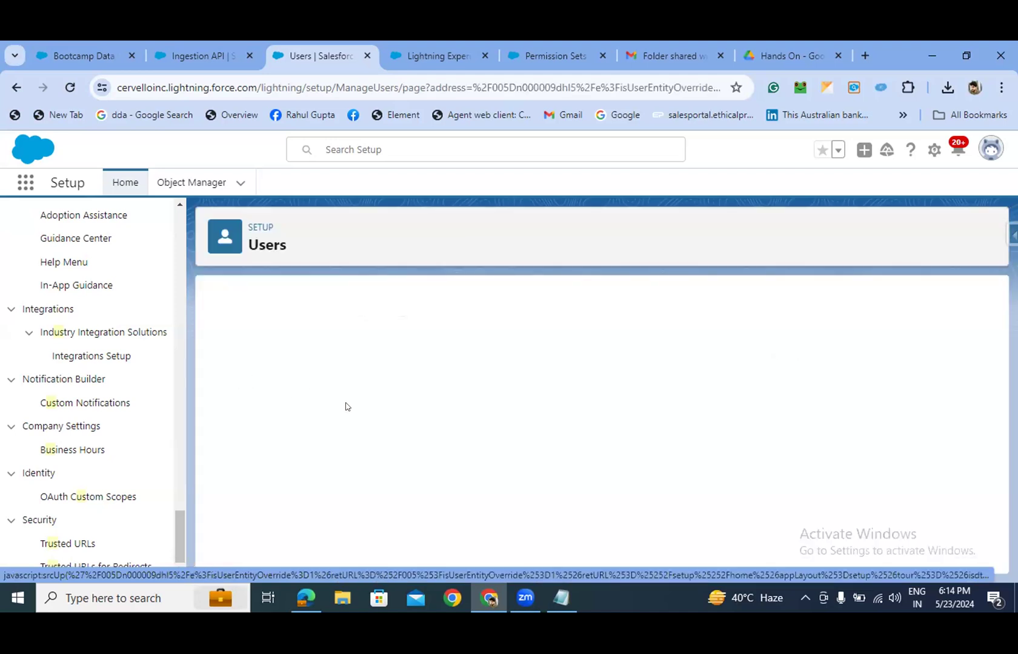
{"action": "scroll", "coordinate": [364, 406], "scroll_direction": "down", "scroll_amount": 1}
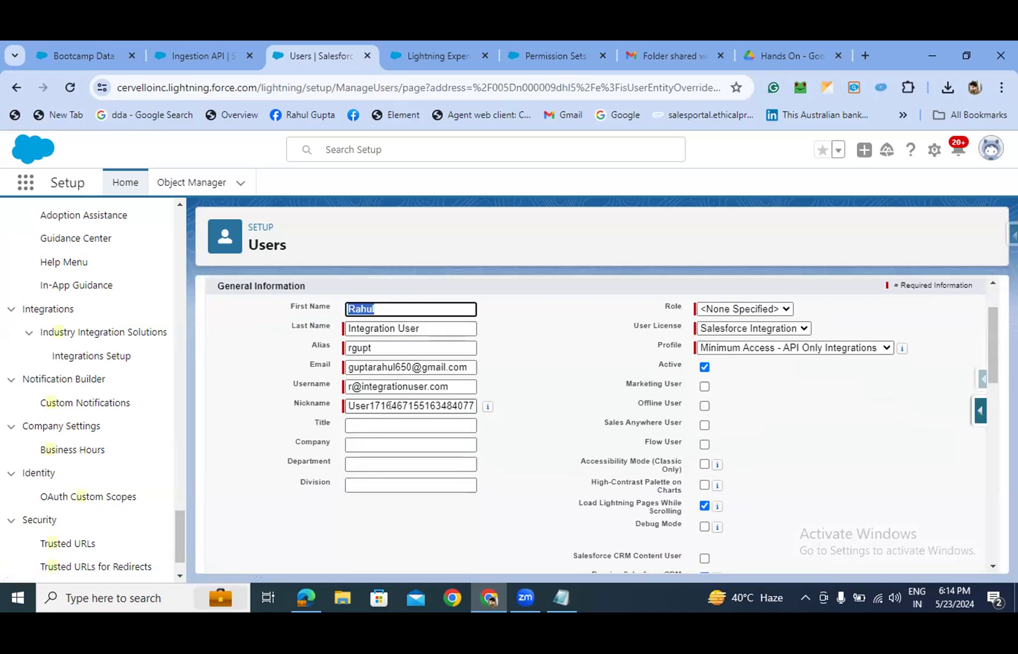
{"action": "scroll", "coordinate": [556, 478], "scroll_direction": "down", "scroll_amount": 1}
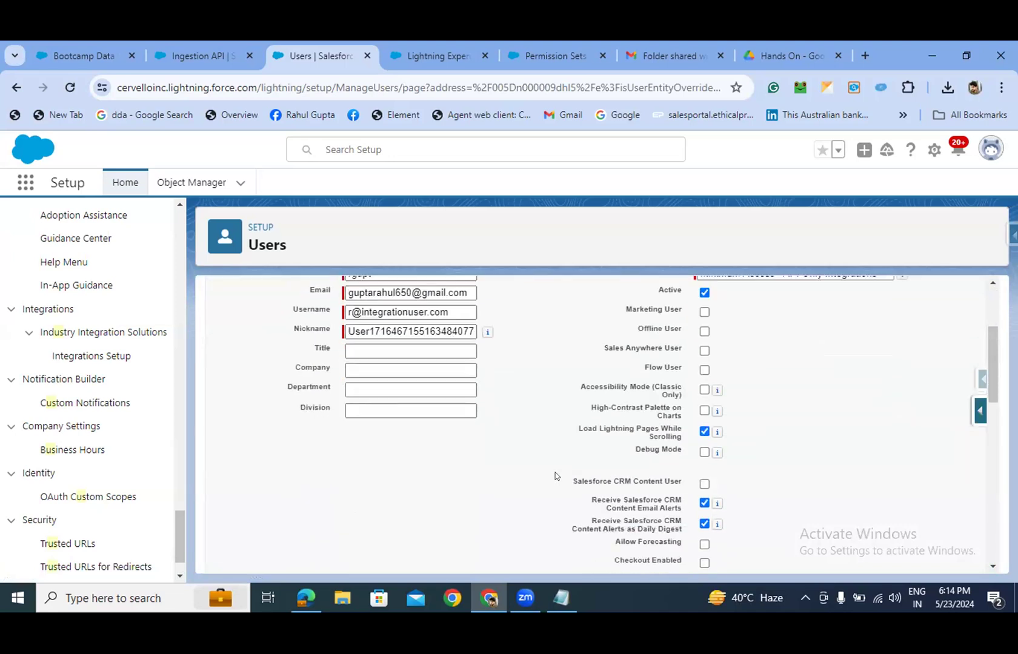
{"action": "scroll", "coordinate": [555, 475], "scroll_direction": "down", "scroll_amount": 5}
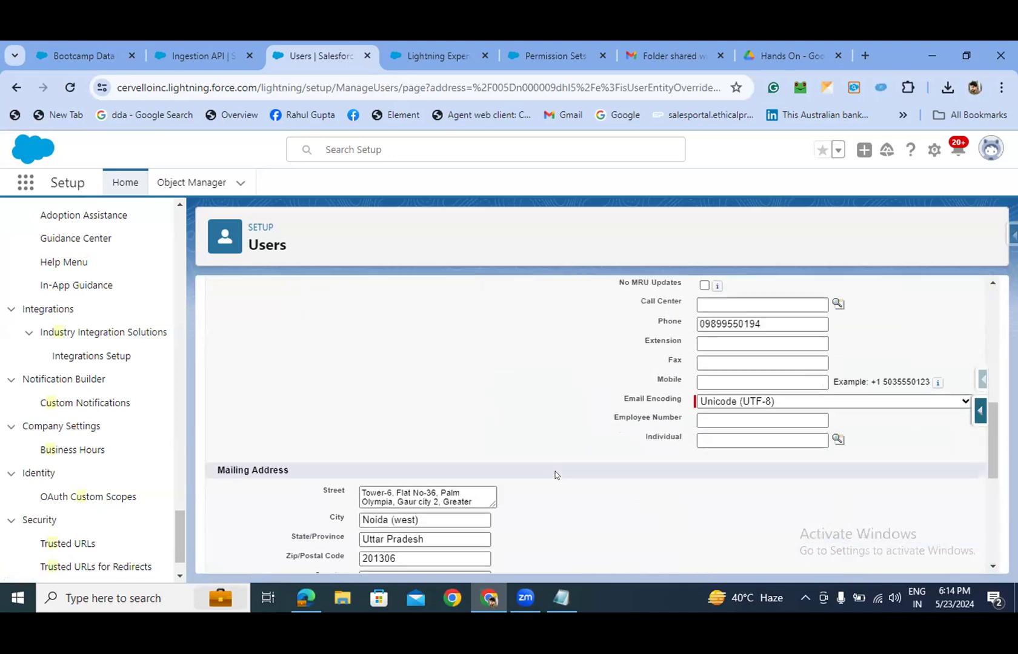
{"action": "scroll", "coordinate": [555, 475], "scroll_direction": "down", "scroll_amount": 3}
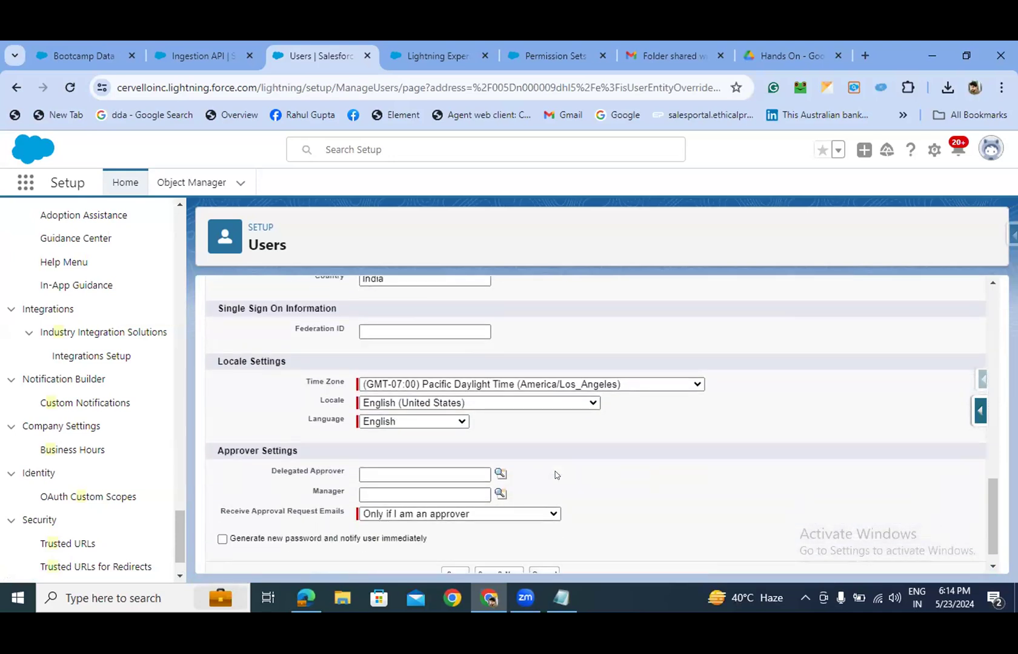
{"action": "scroll", "coordinate": [556, 475], "scroll_direction": "up", "scroll_amount": 1}
{"action": "scroll", "coordinate": [555, 476], "scroll_direction": "up", "scroll_amount": 9}
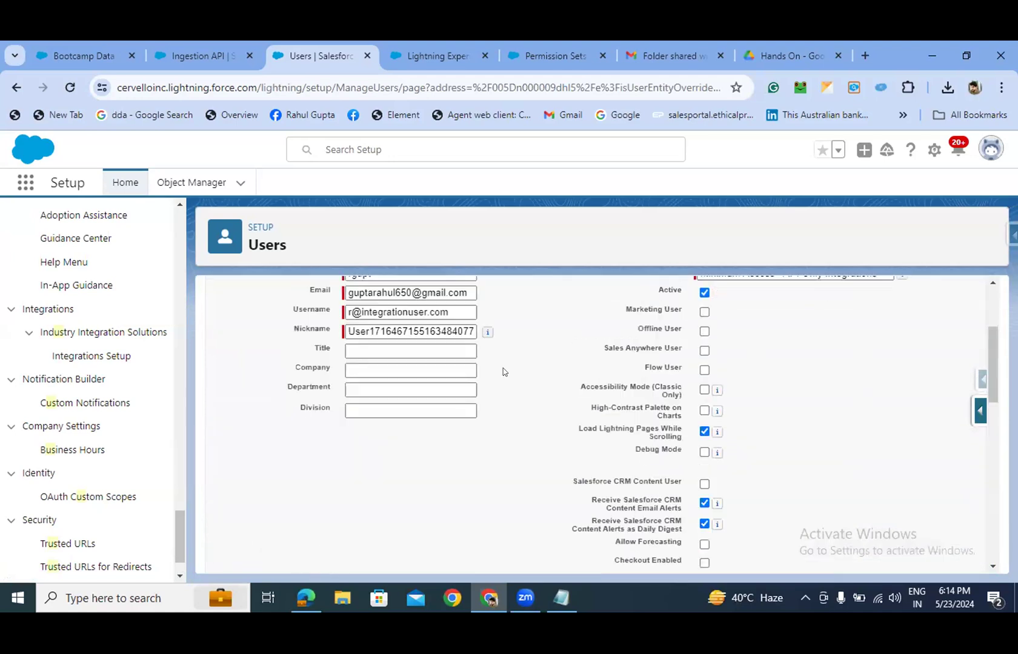
{"action": "left_click", "coordinate": [544, 338]}
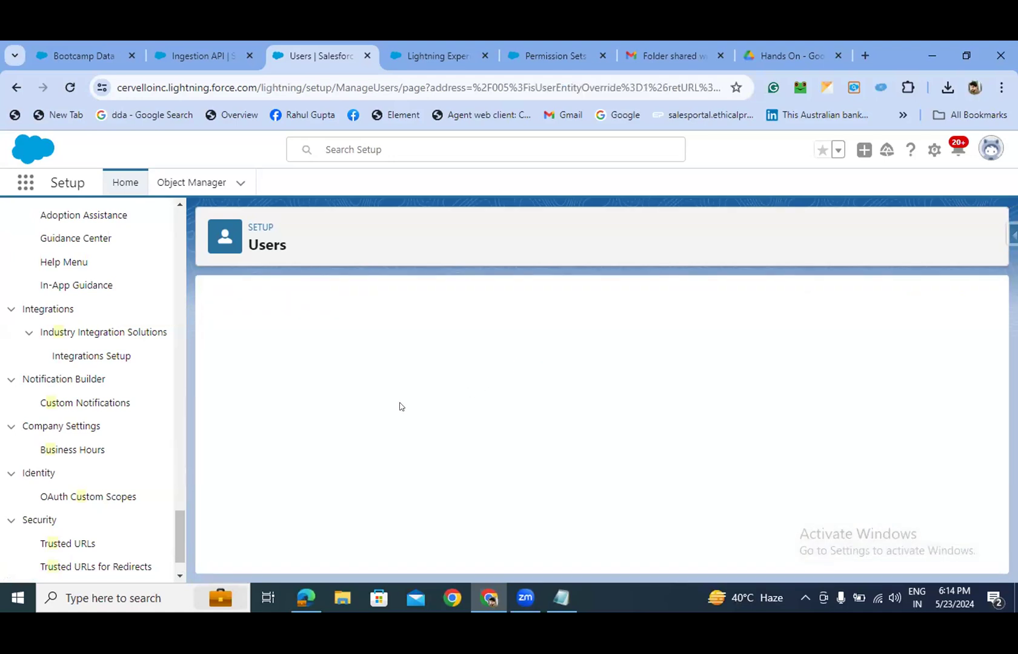
- Open the integration user's detail record from the users list
{"action": "scroll", "coordinate": [357, 425], "scroll_direction": "down", "scroll_amount": 5}
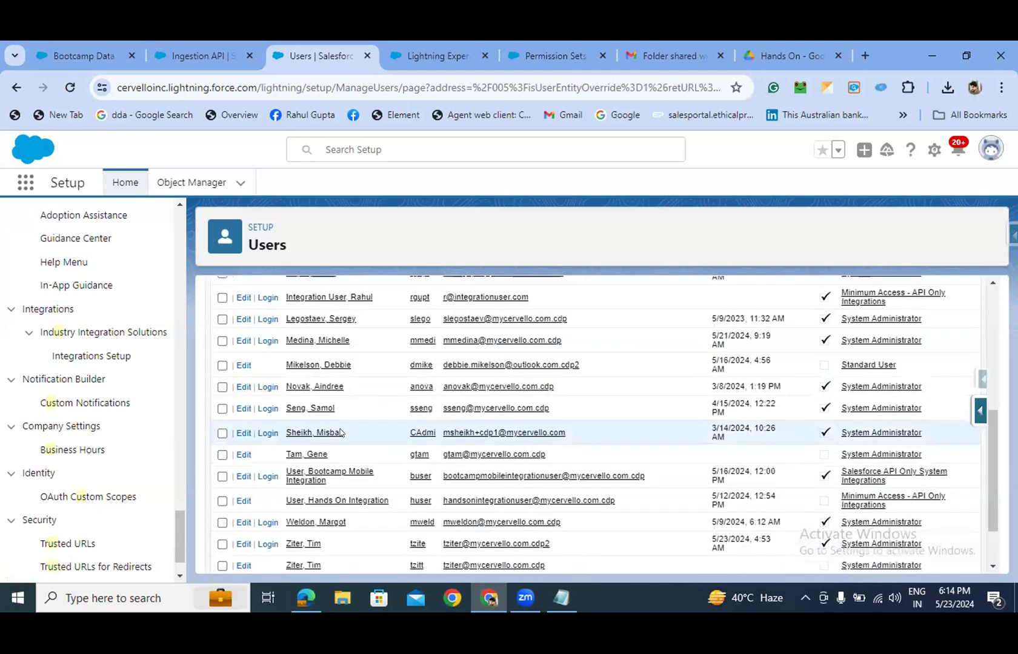
{"action": "scroll", "coordinate": [341, 433], "scroll_direction": "down", "scroll_amount": 2}
{"action": "scroll", "coordinate": [314, 416], "scroll_direction": "up", "scroll_amount": 3}
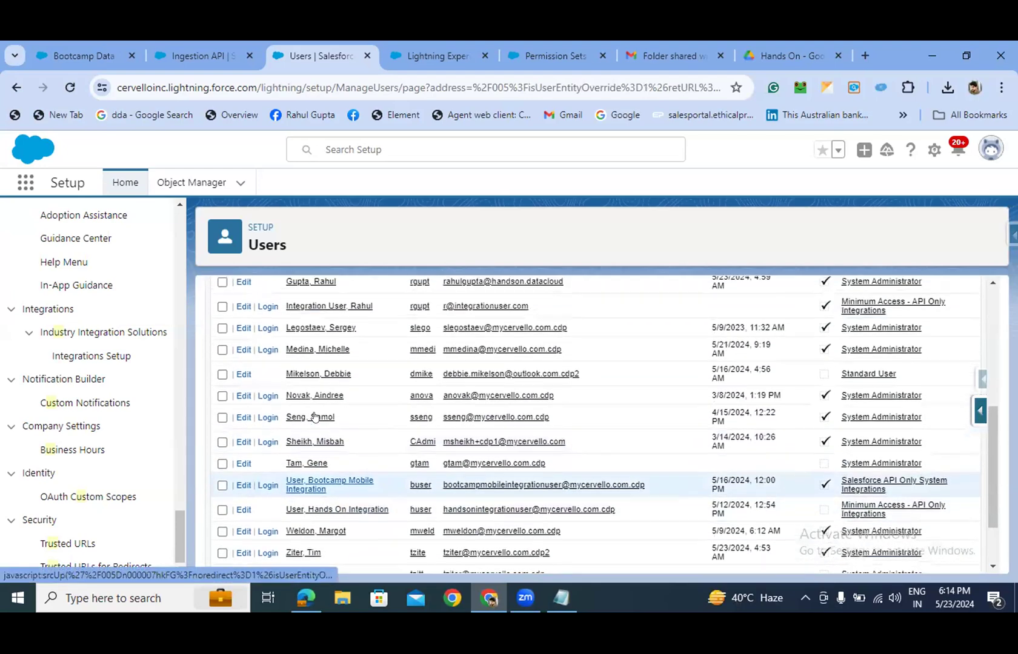
{"action": "scroll", "coordinate": [315, 417], "scroll_direction": "up", "scroll_amount": 1}
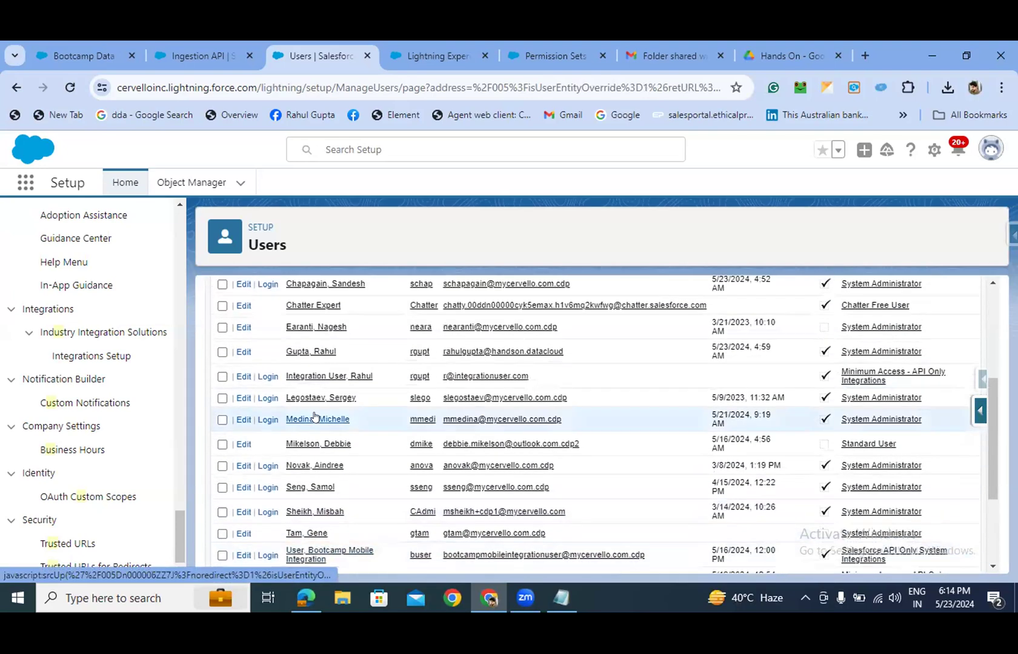
{"action": "left_click", "coordinate": [307, 377]}
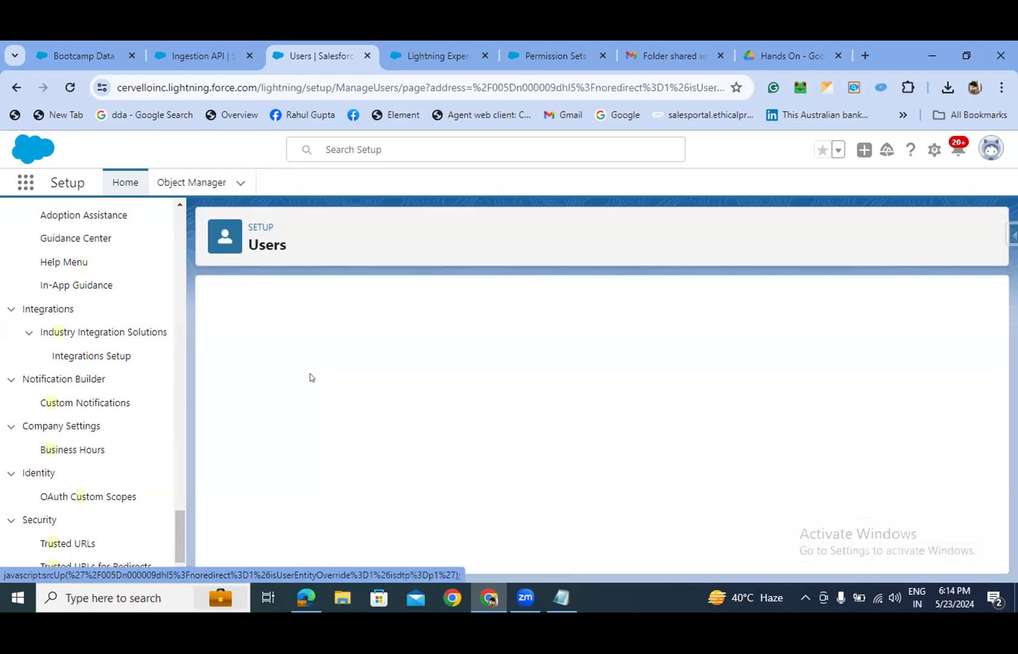
- Go to the integration user's Permission Set Assignments, with none assigned yet
{"action": "scroll", "coordinate": [337, 376], "scroll_direction": "down", "scroll_amount": 1}
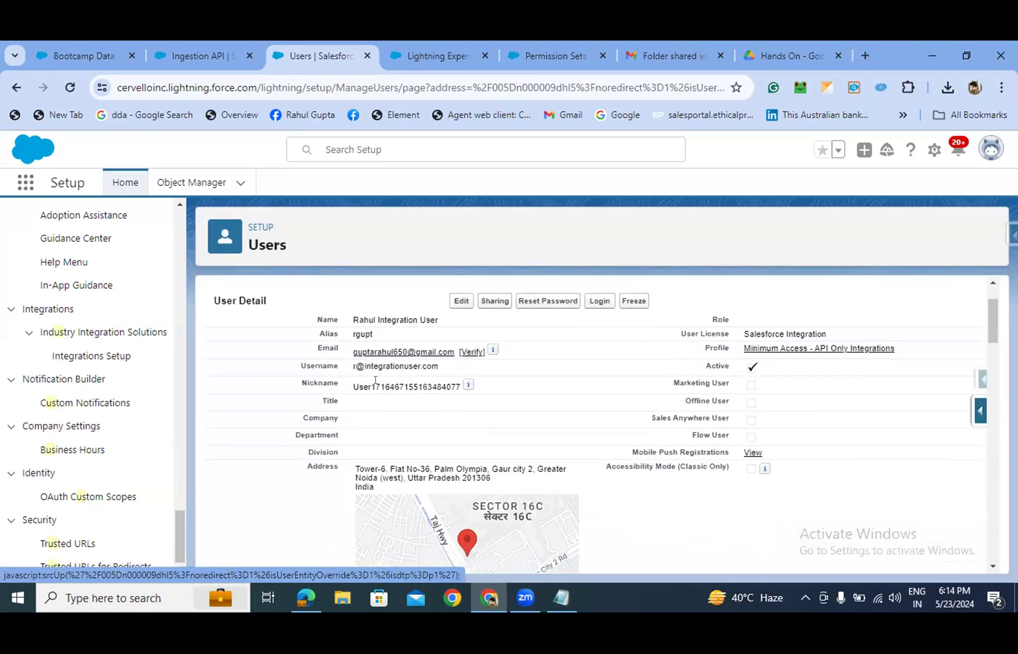
{"action": "scroll", "coordinate": [490, 391], "scroll_direction": "down", "scroll_amount": 10}
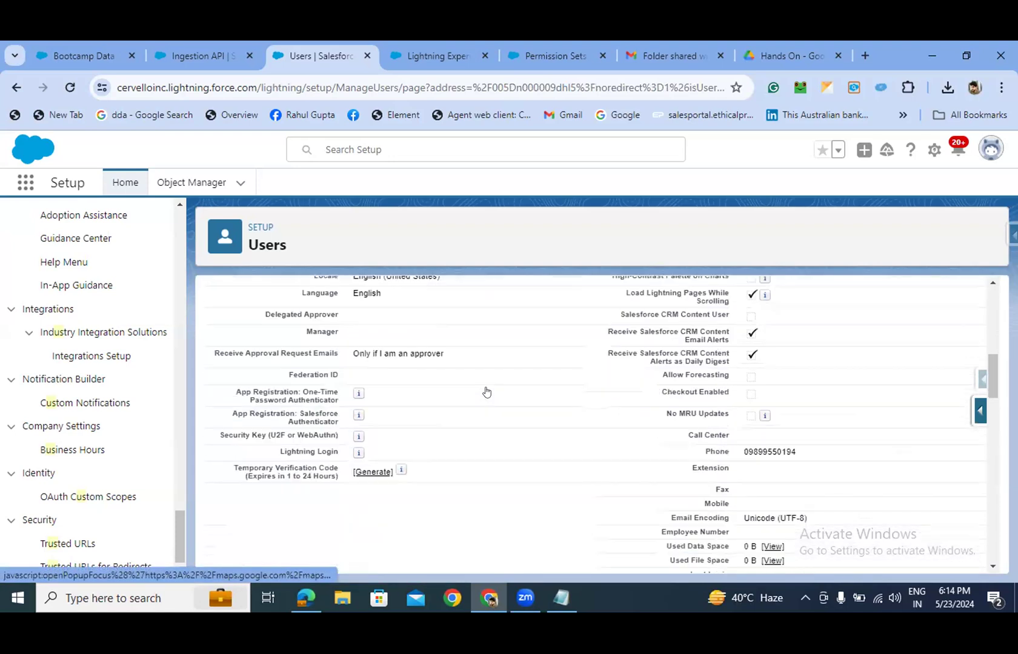
{"action": "scroll", "coordinate": [486, 392], "scroll_direction": "down", "scroll_amount": 2}
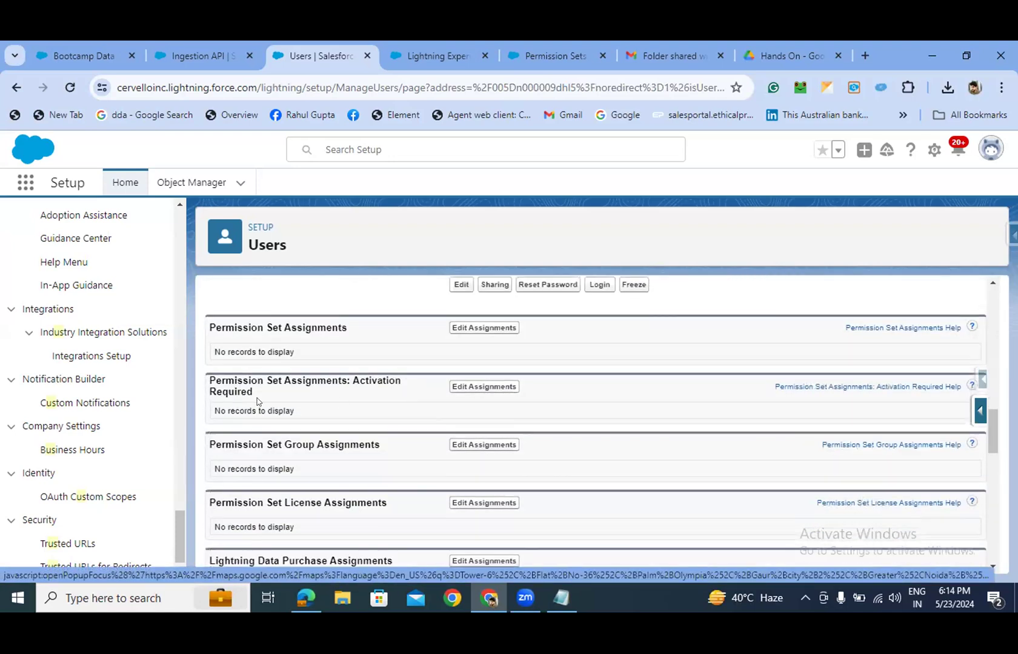
{"action": "left_click", "coordinate": [478, 330]}
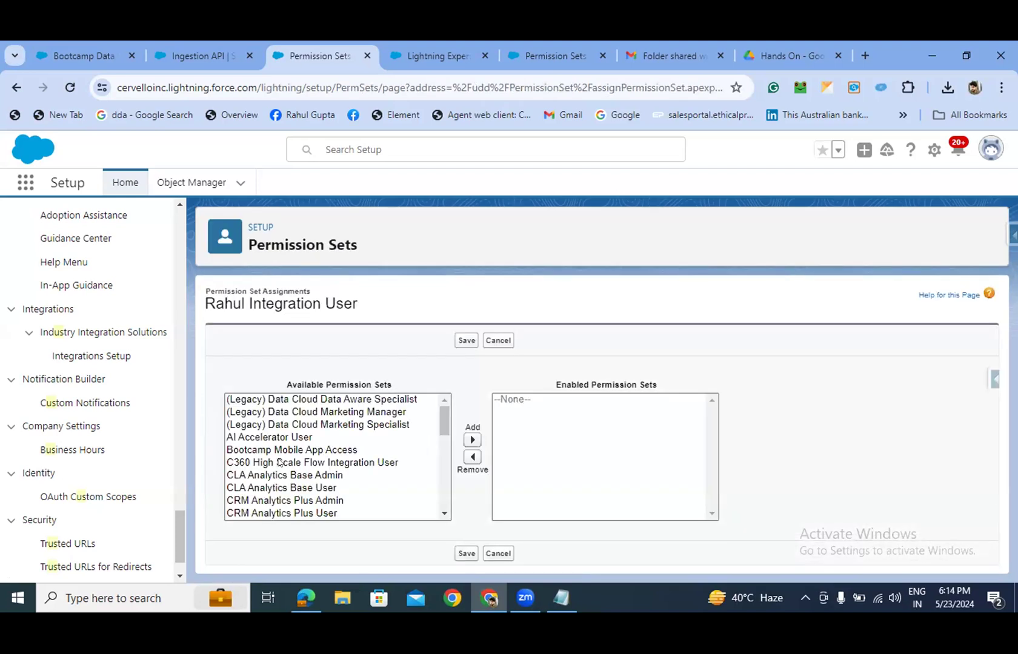
- Assign the Apps Access and Hands-on permission sets to the integration user and save
{"action": "scroll", "coordinate": [278, 462], "scroll_direction": "down", "scroll_amount": 8}
{"action": "scroll", "coordinate": [278, 466], "scroll_direction": "up", "scroll_amount": 4}
{"action": "scroll", "coordinate": [278, 466], "scroll_direction": "down", "scroll_amount": 3}
{"action": "left_click", "coordinate": [267, 426]}
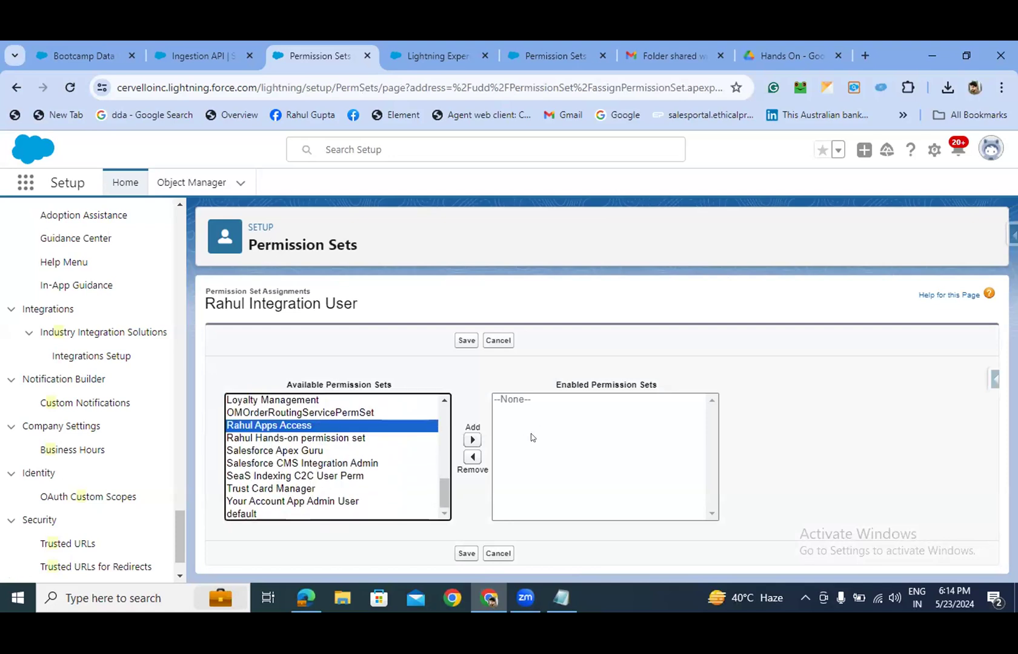
{"action": "left_click", "coordinate": [473, 441]}
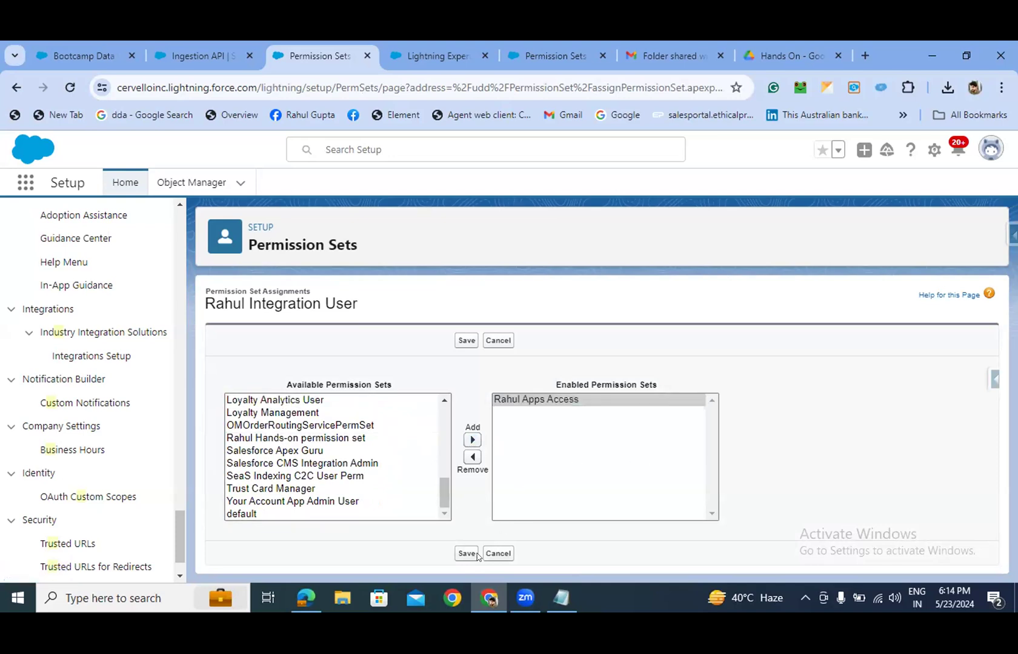
{"action": "left_click", "coordinate": [293, 439]}
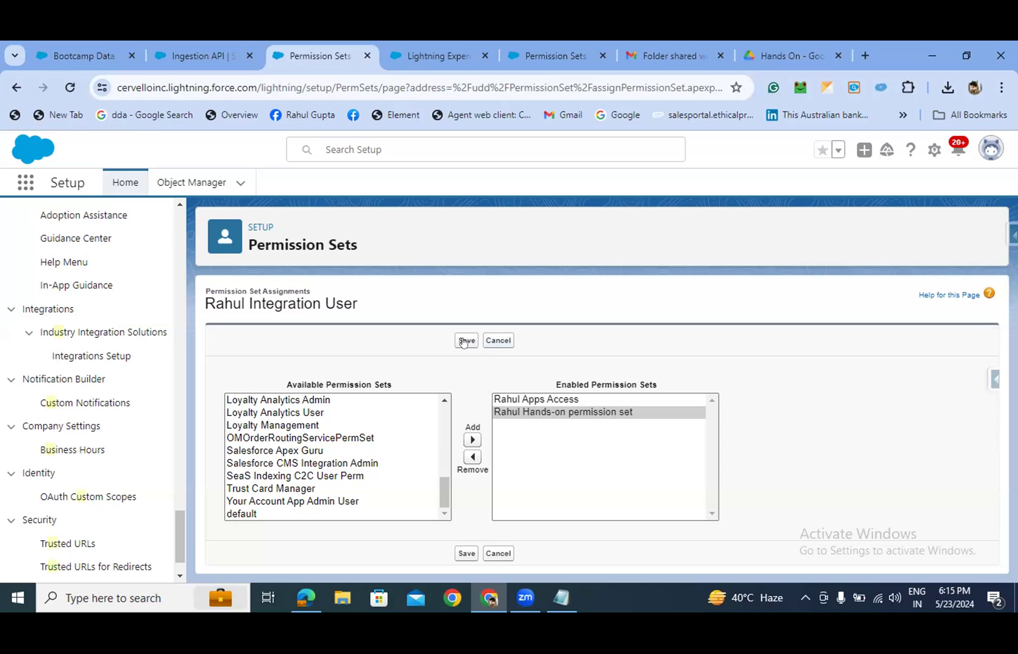
{"action": "left_click", "coordinate": [465, 341]}
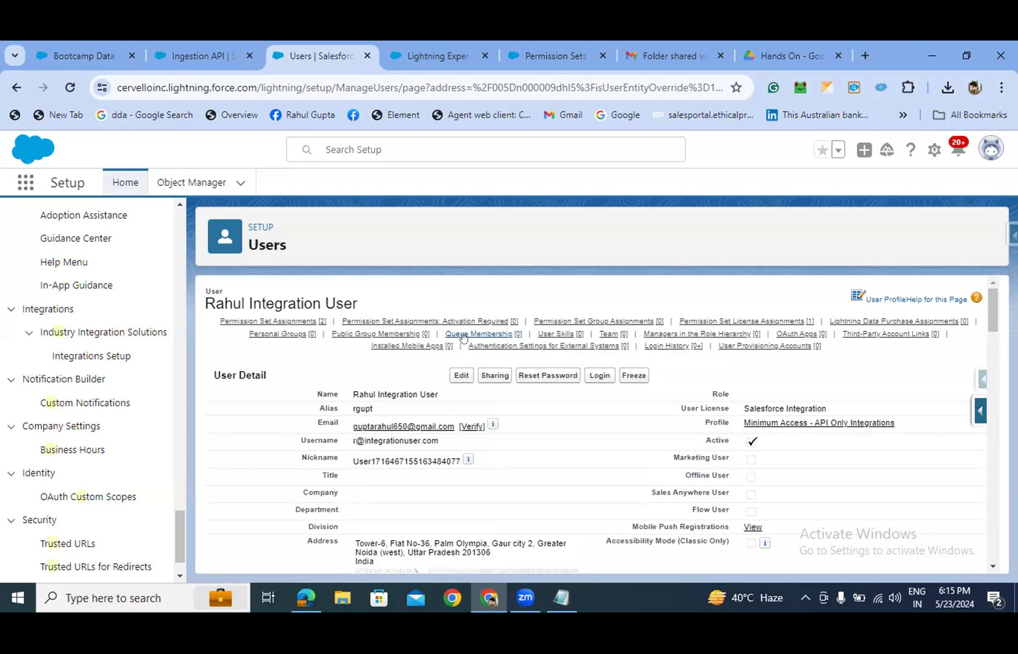
{"action": "mouse_move", "coordinate": [464, 337]}
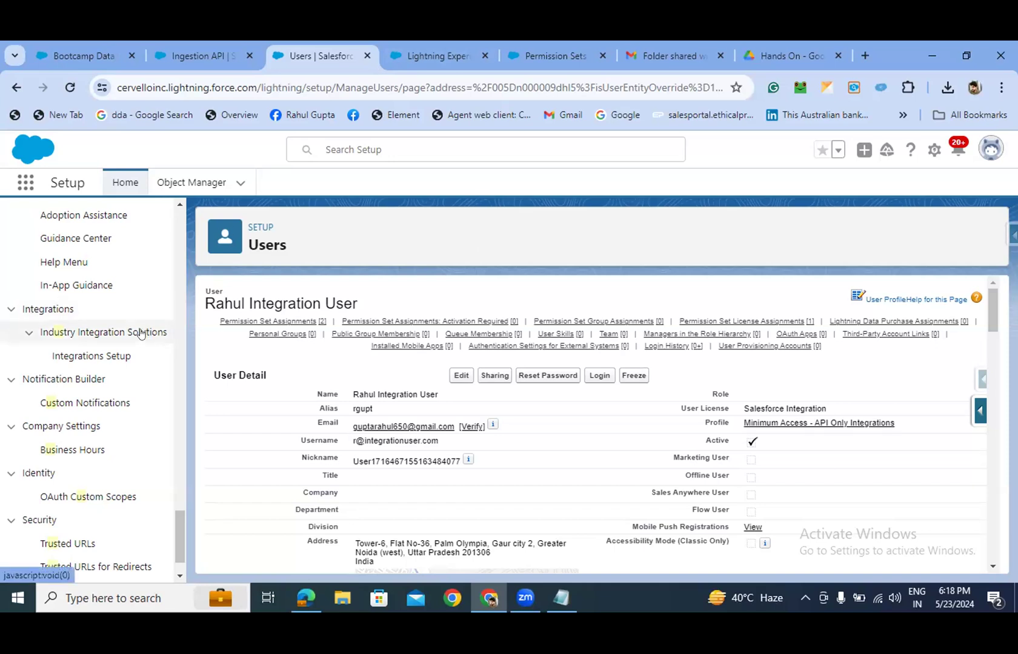
- Open the Hands-on permission set from the Users > Permission Sets list
{"action": "scroll", "coordinate": [147, 332], "scroll_direction": "up", "scroll_amount": 3}
{"action": "scroll", "coordinate": [147, 332], "scroll_direction": "up", "scroll_amount": 1}
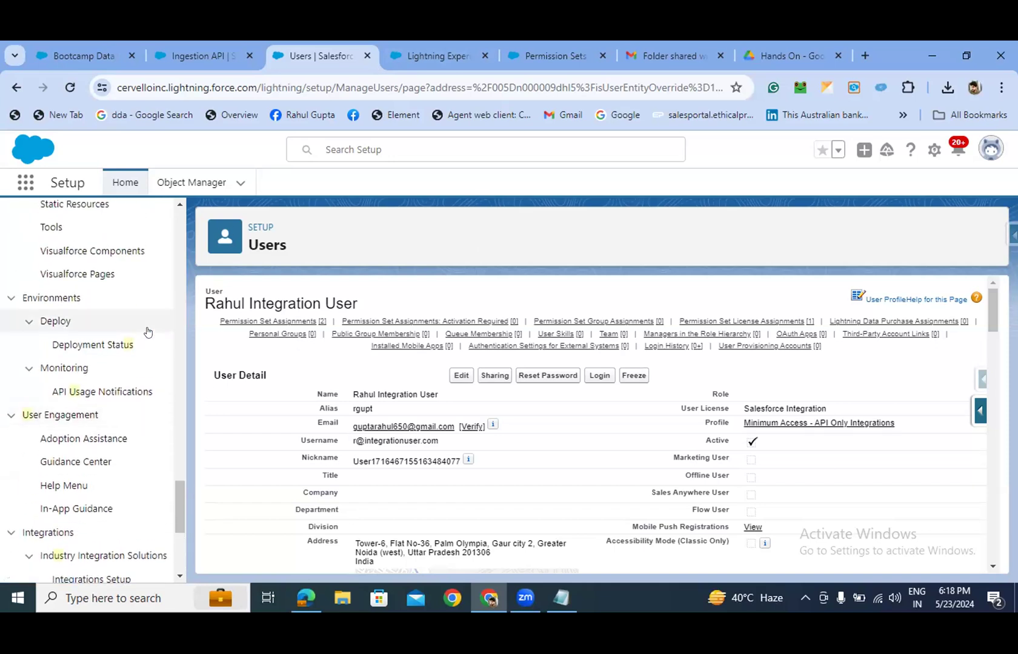
{"action": "scroll", "coordinate": [148, 332], "scroll_direction": "up", "scroll_amount": 10}
{"action": "scroll", "coordinate": [154, 317], "scroll_direction": "up", "scroll_amount": 10}
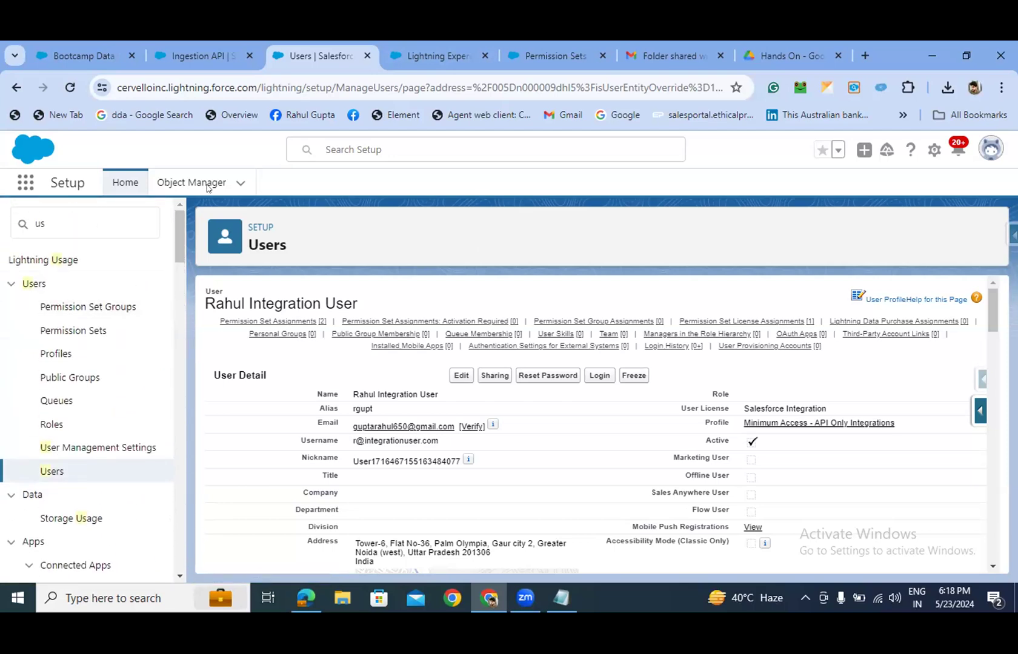
{"action": "left_click", "coordinate": [92, 330]}
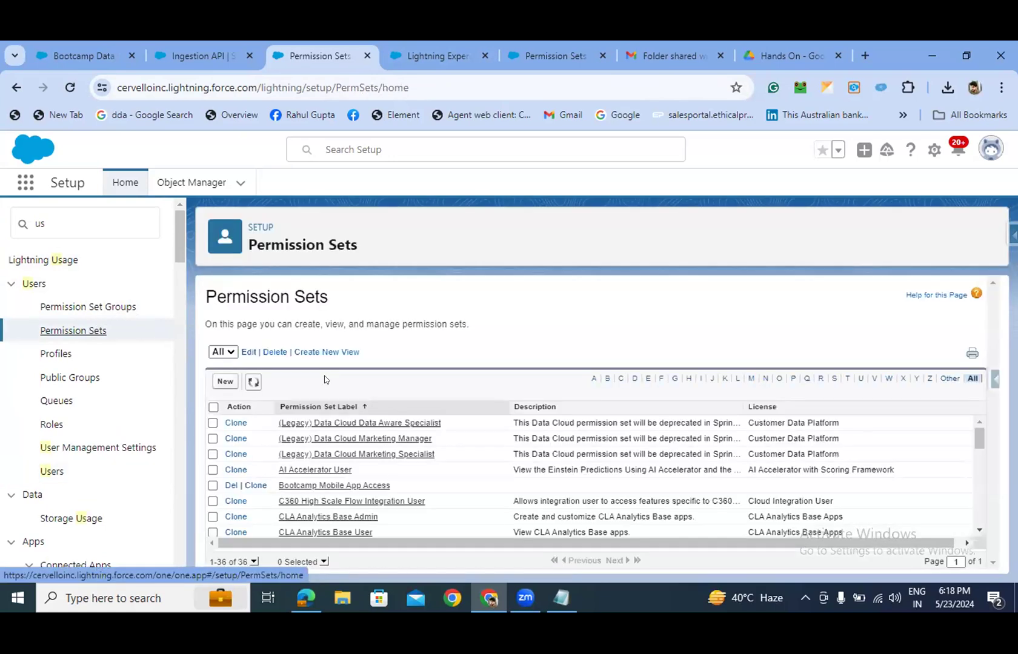
{"action": "scroll", "coordinate": [326, 472], "scroll_direction": "down", "scroll_amount": 3}
{"action": "scroll", "coordinate": [326, 473], "scroll_direction": "down", "scroll_amount": 5}
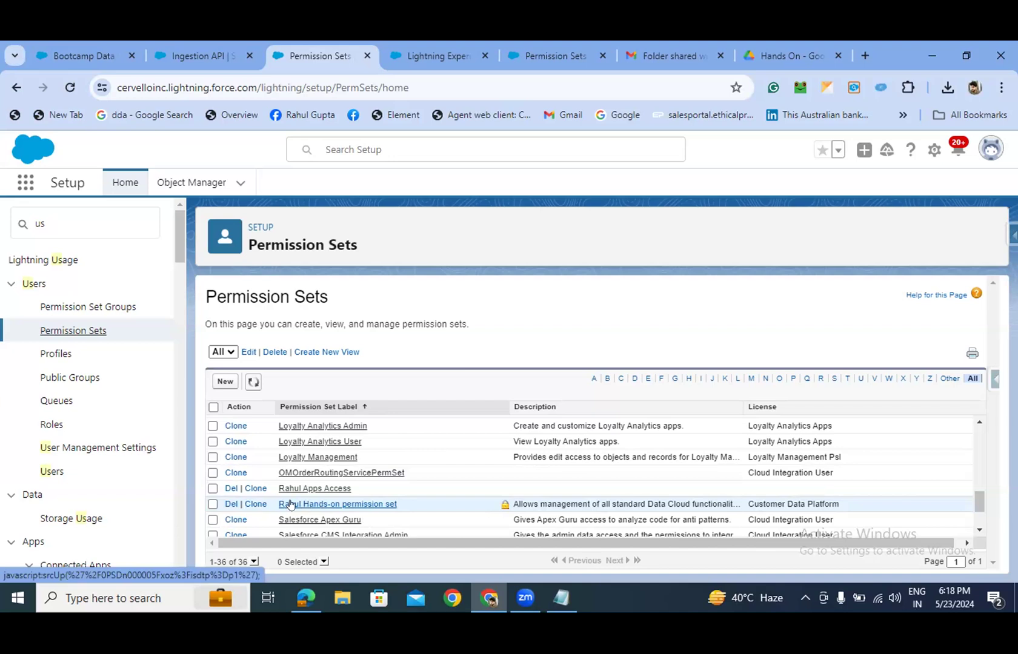
{"action": "left_click", "coordinate": [290, 504]}
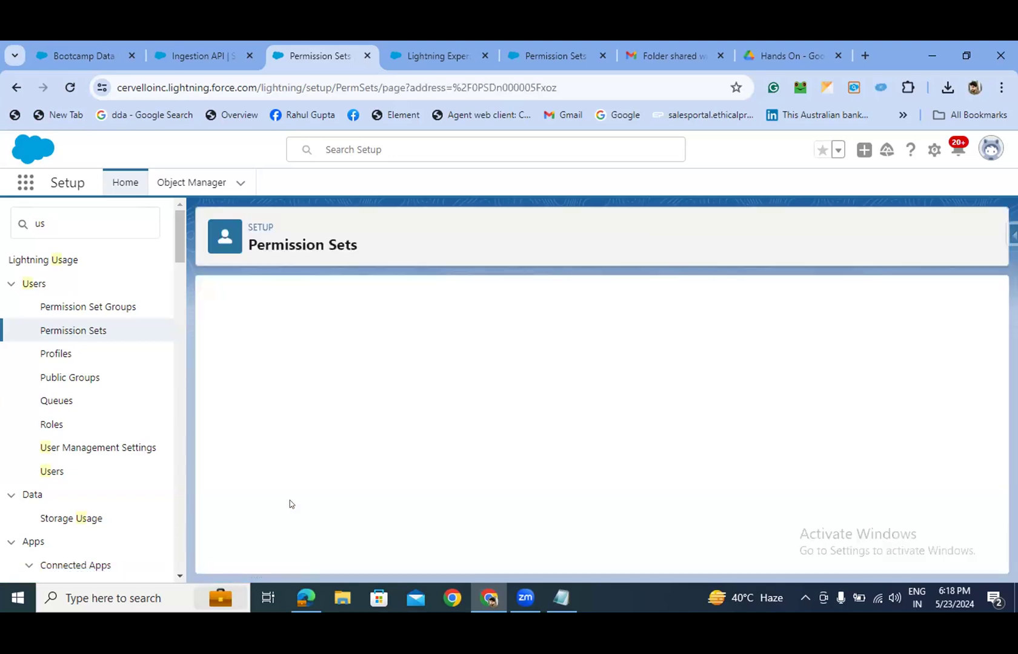
- Open the Hands-on set's Data Cloud Data Space Management settings, showing no data spaces
{"action": "scroll", "coordinate": [406, 371], "scroll_direction": "down", "scroll_amount": 1}
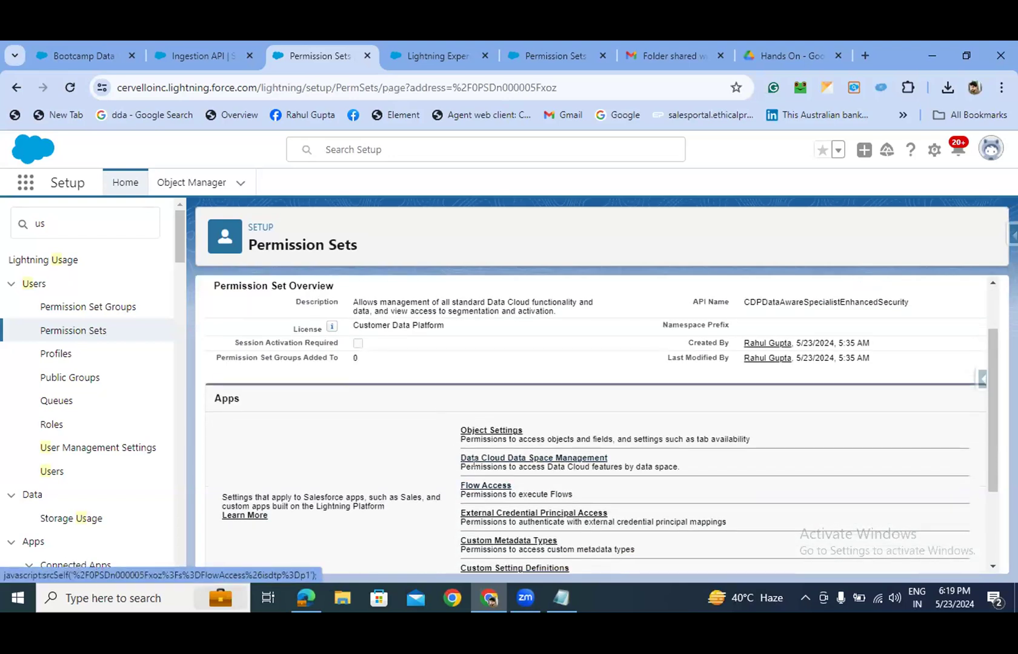
{"action": "scroll", "coordinate": [488, 461], "scroll_direction": "down", "scroll_amount": 1}
{"action": "scroll", "coordinate": [495, 455], "scroll_direction": "down", "scroll_amount": 1}
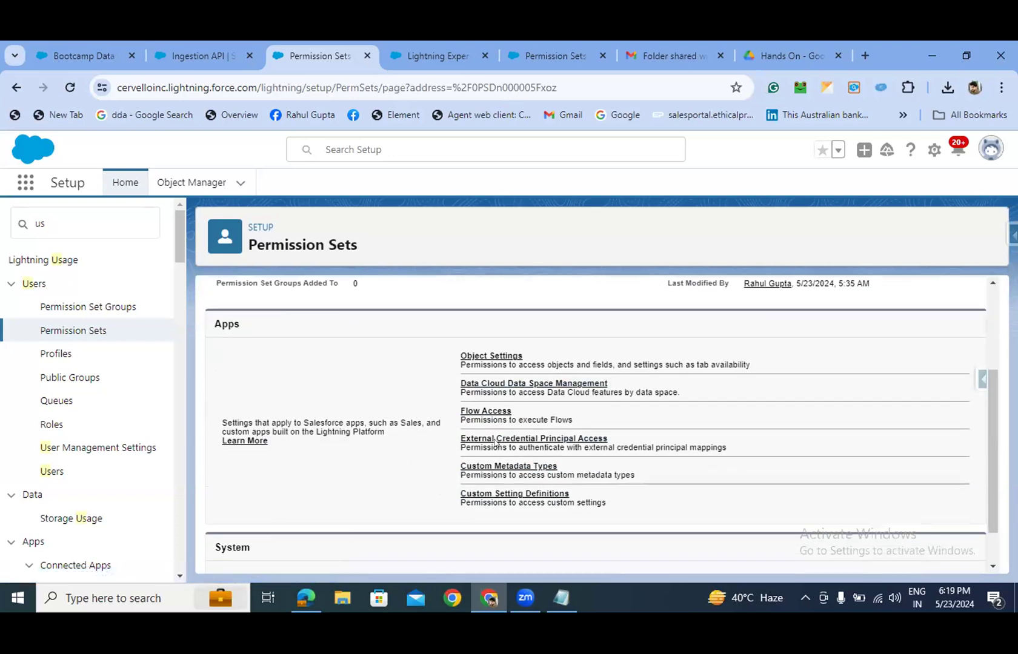
{"action": "left_click", "coordinate": [486, 383]}
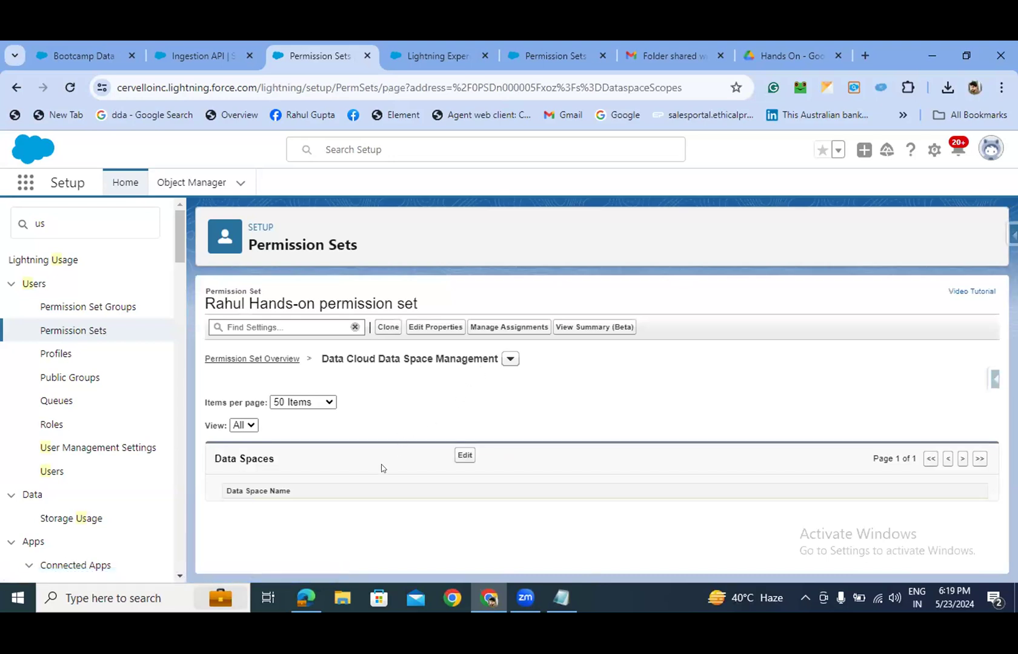
- Enable the default data space for the Hands-on permission set, save, and acknowledge the confirmation
{"action": "left_click", "coordinate": [460, 456]}
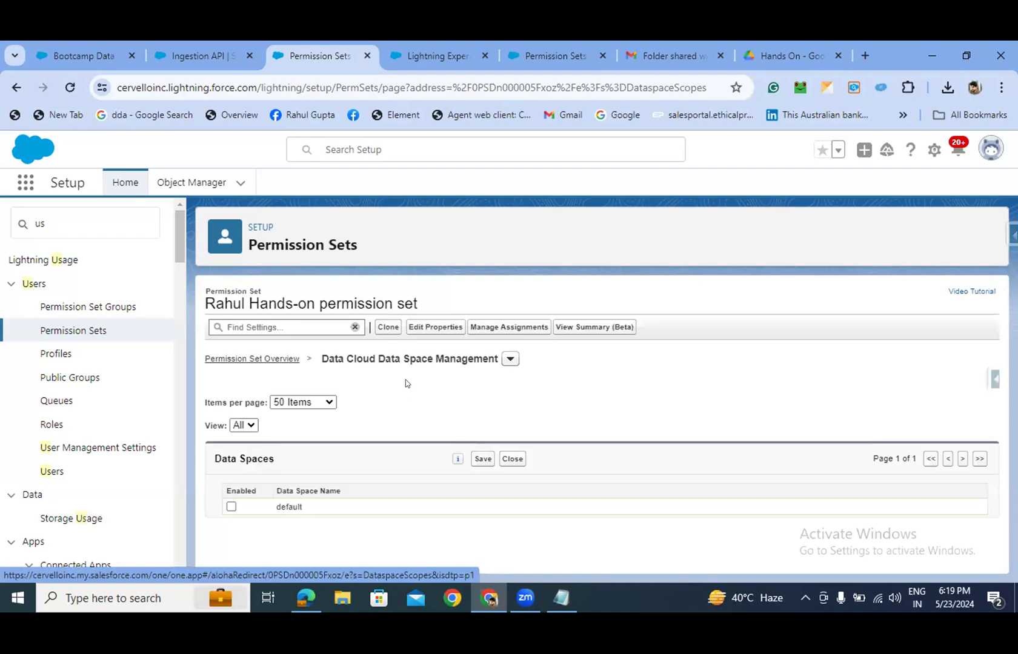
{"action": "left_click", "coordinate": [231, 507]}
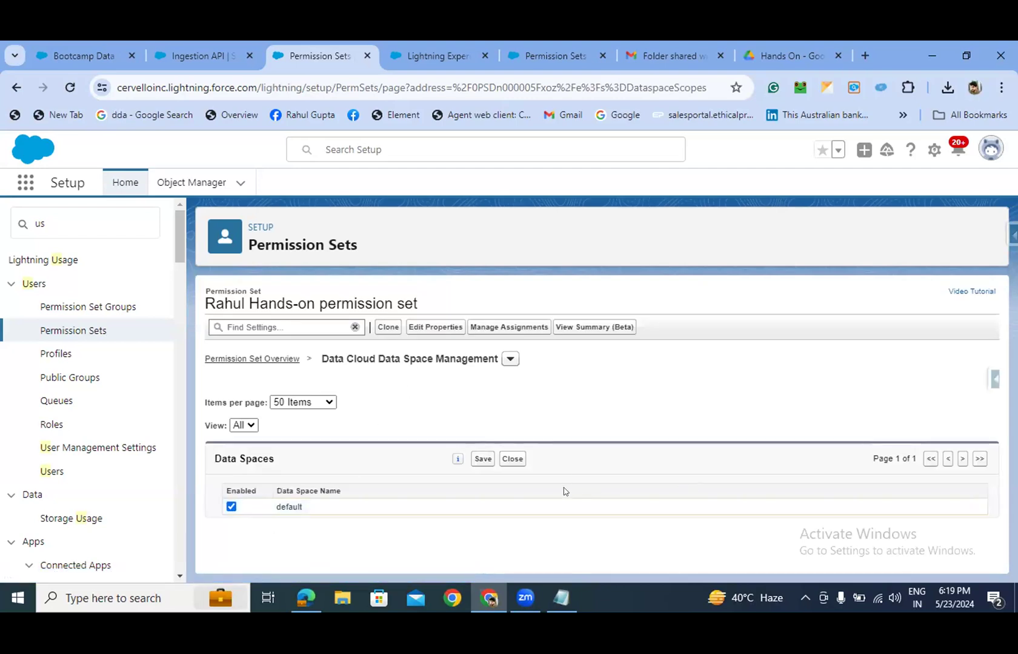
{"action": "left_click", "coordinate": [474, 461]}
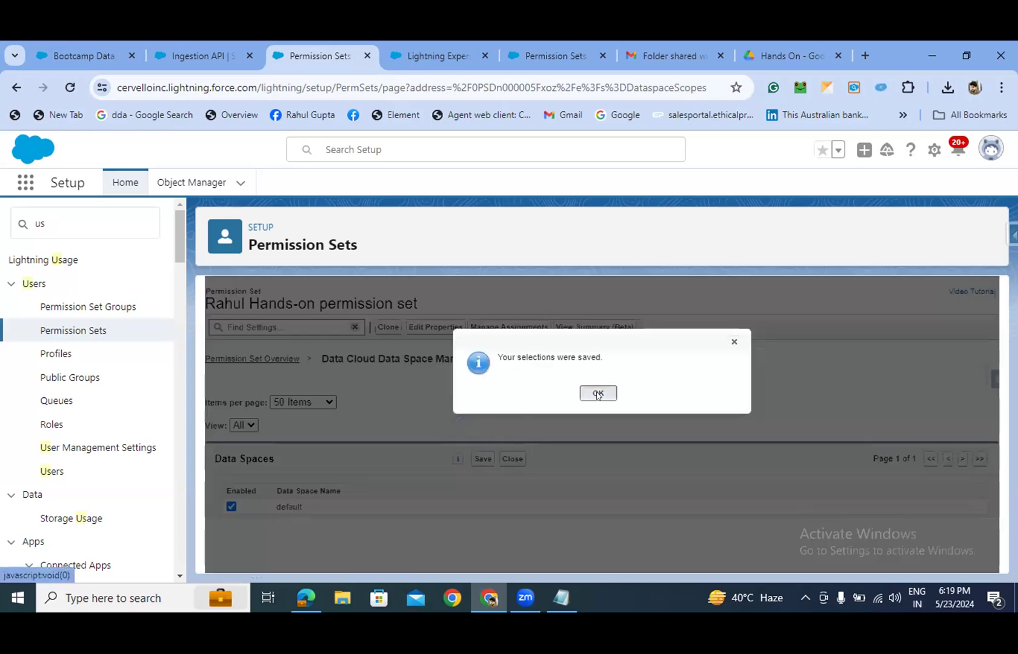
{"action": "left_click", "coordinate": [598, 394]}
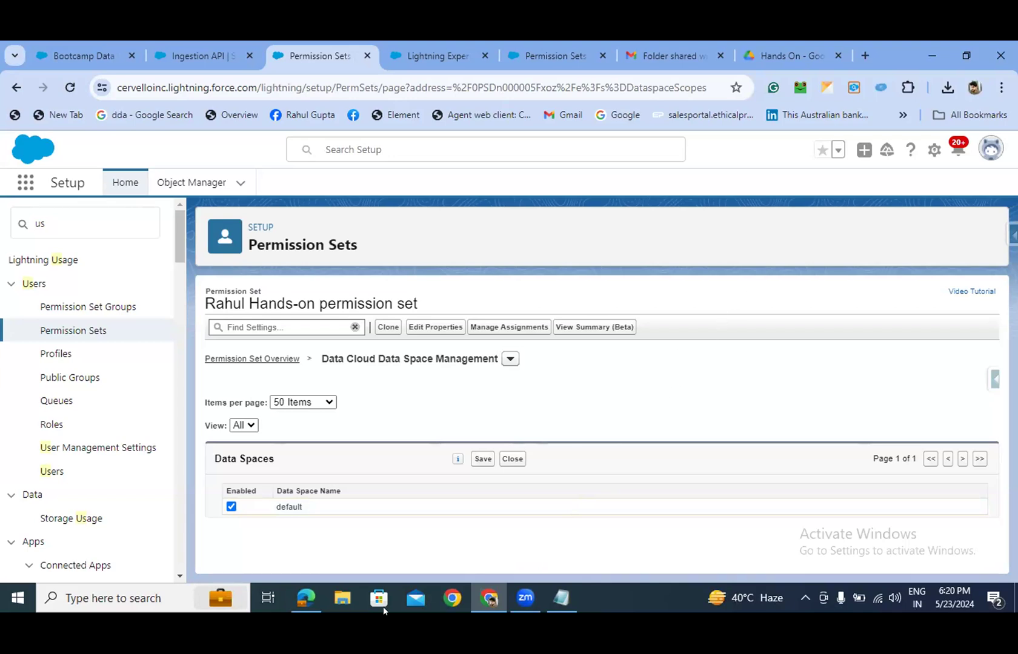
- Open postman.com in a new Chrome tab
{"action": "left_click", "coordinate": [111, 596]}
{"action": "type", "text": "post"}
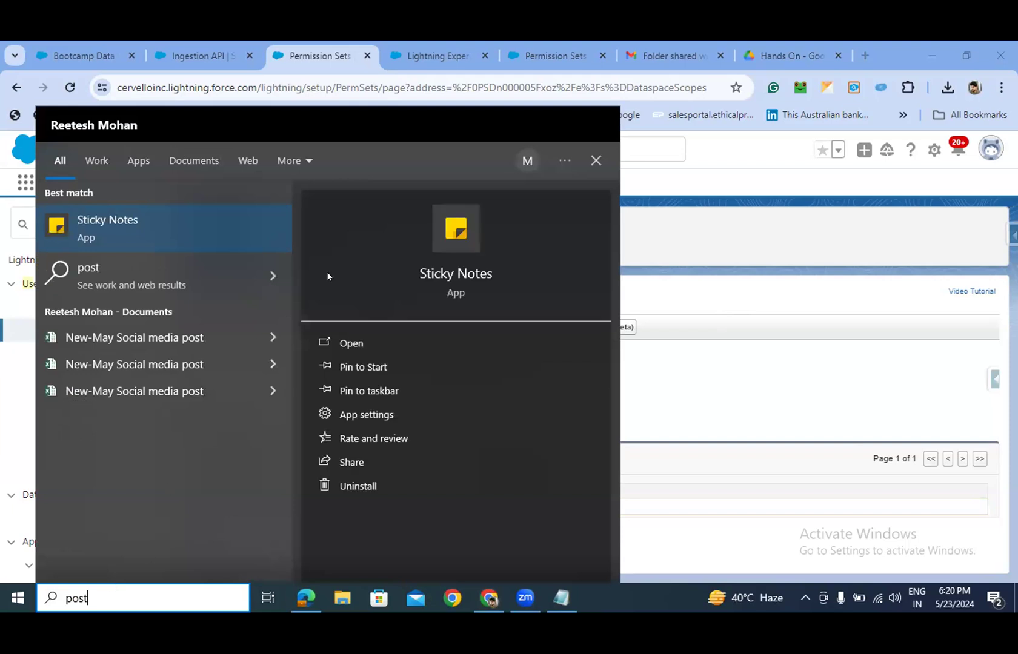
{"action": "left_click", "coordinate": [865, 57]}
{"action": "left_click", "coordinate": [865, 56]}
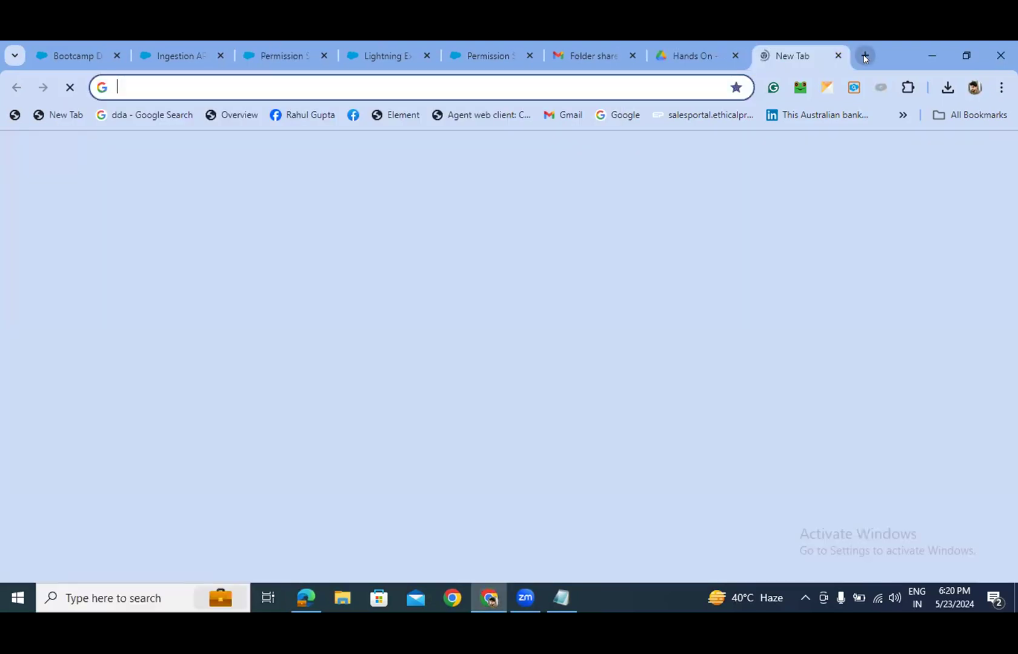
{"action": "type", "text": "post"}
{"action": "key", "text": "Return"}
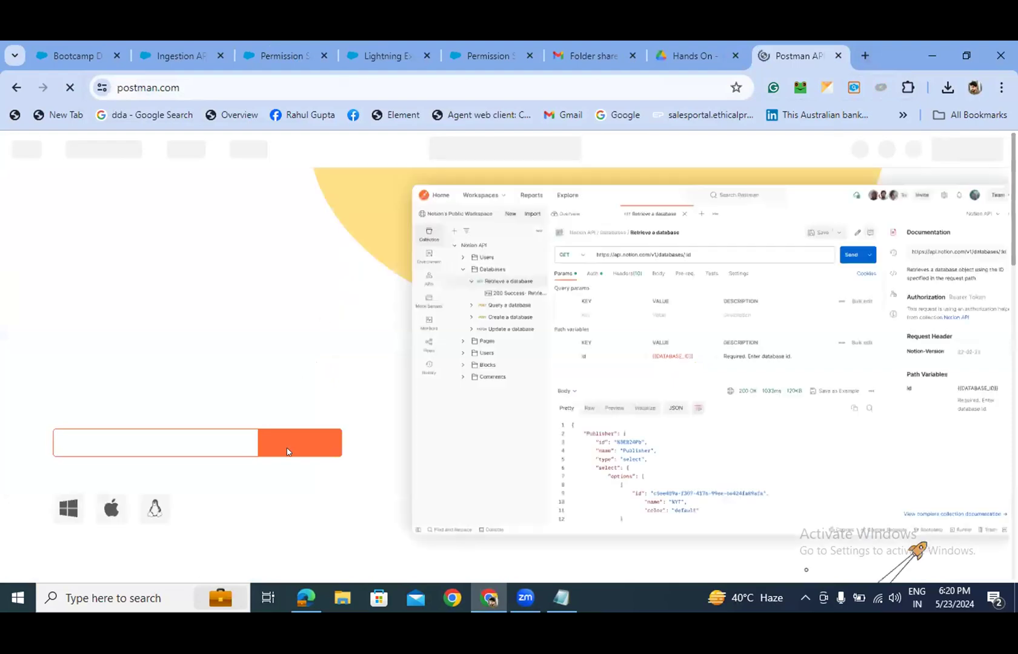
- Return to the Salesforce permission sets tab, then bring the Edge connected-app article to the front
{"action": "left_click", "coordinate": [268, 56]}
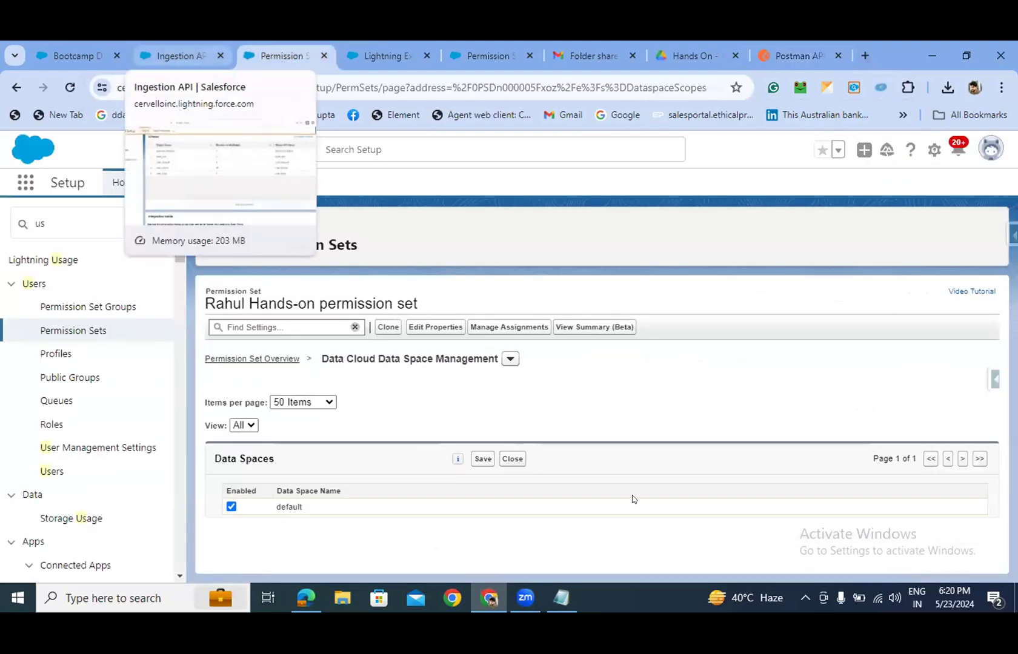
{"action": "left_click", "coordinate": [520, 598]}
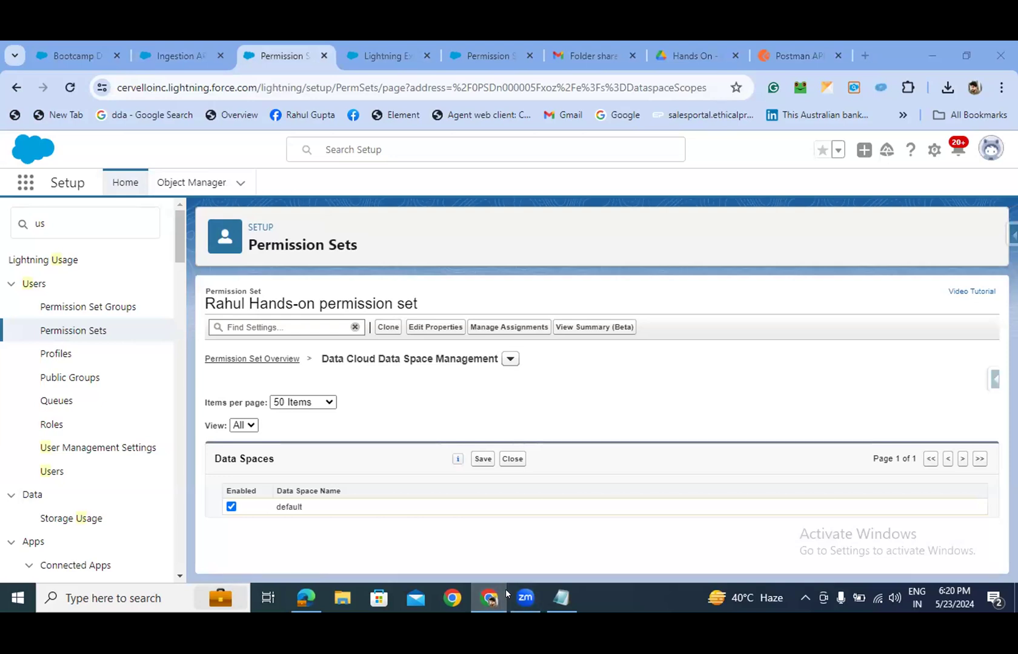
{"action": "left_click", "coordinate": [505, 590]}
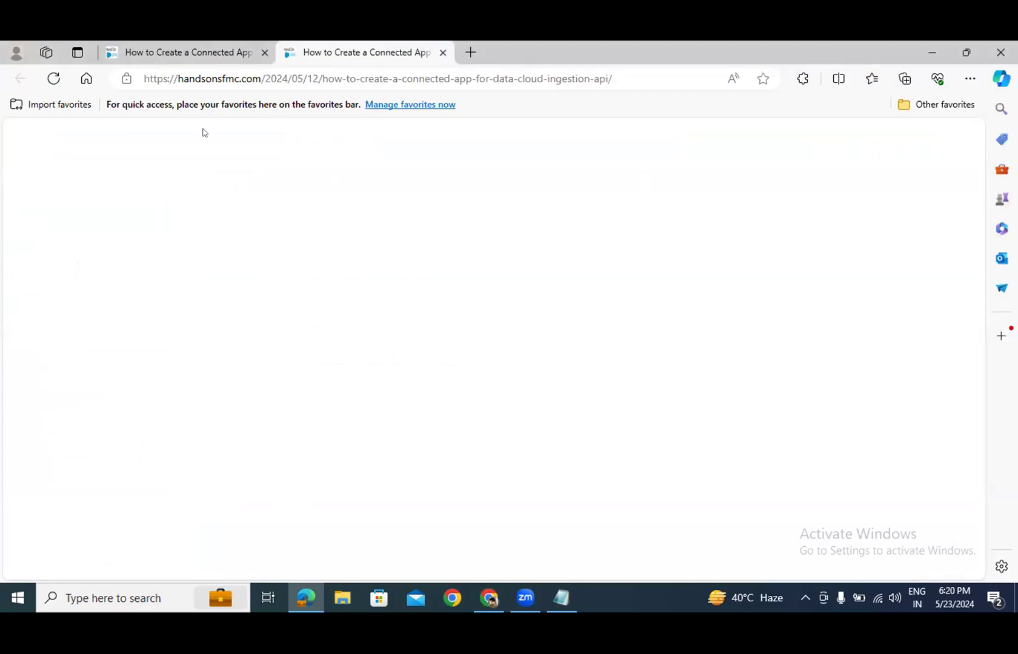
- Reload the article and bring the Data Spaces screenshot and the ClientId, Private Key and Username list into view
{"action": "left_click", "coordinate": [53, 85]}
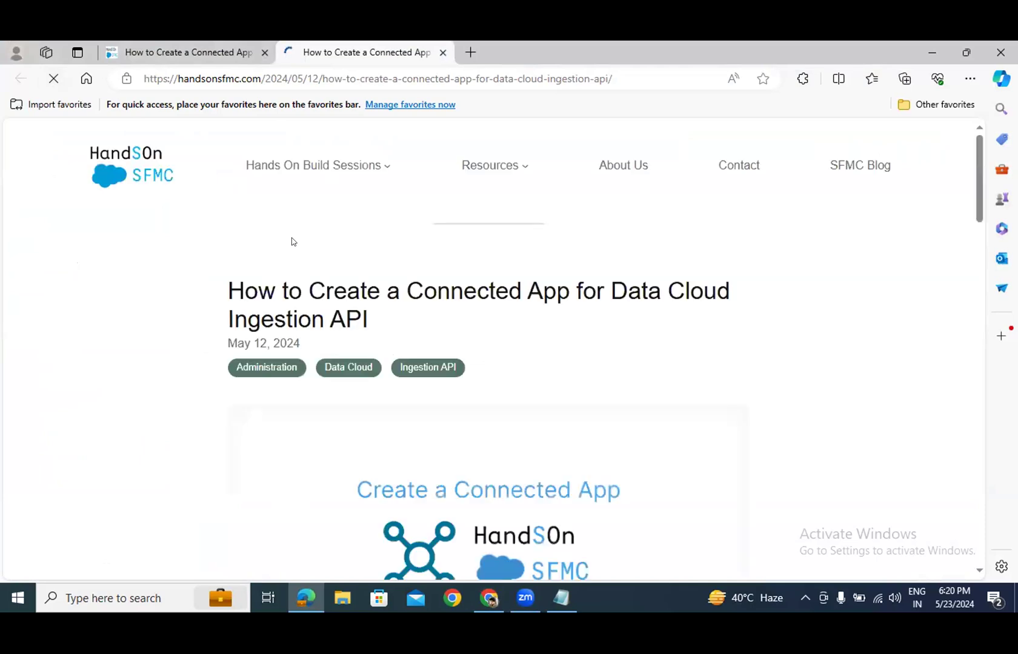
{"action": "scroll", "coordinate": [420, 298], "scroll_direction": "down", "scroll_amount": 1}
{"action": "scroll", "coordinate": [420, 298], "scroll_direction": "down", "scroll_amount": 15}
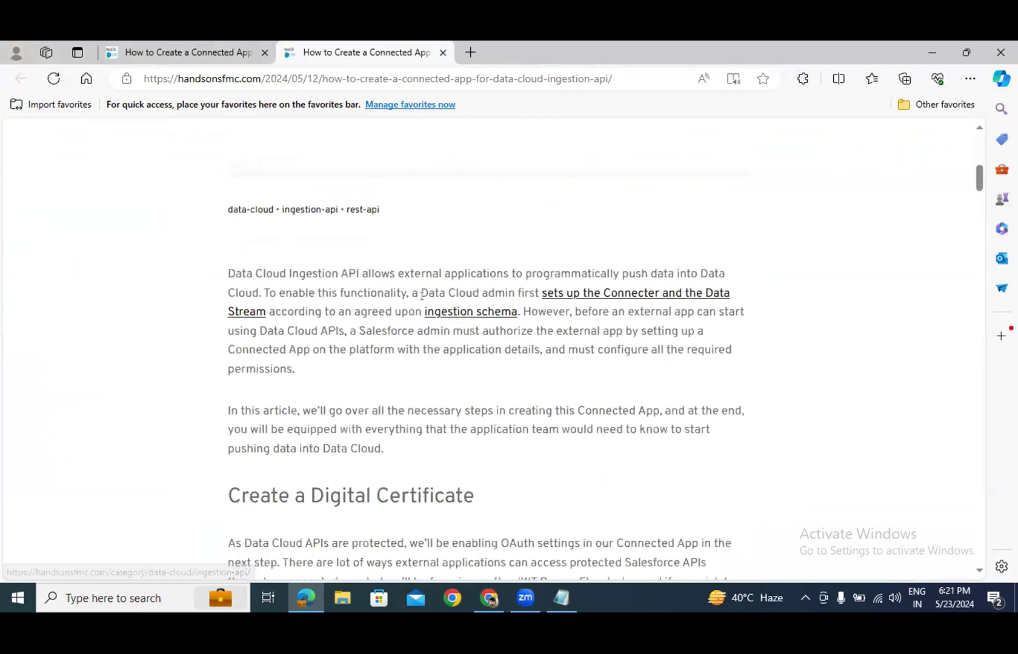
{"action": "scroll", "coordinate": [421, 299], "scroll_direction": "down", "scroll_amount": 20}
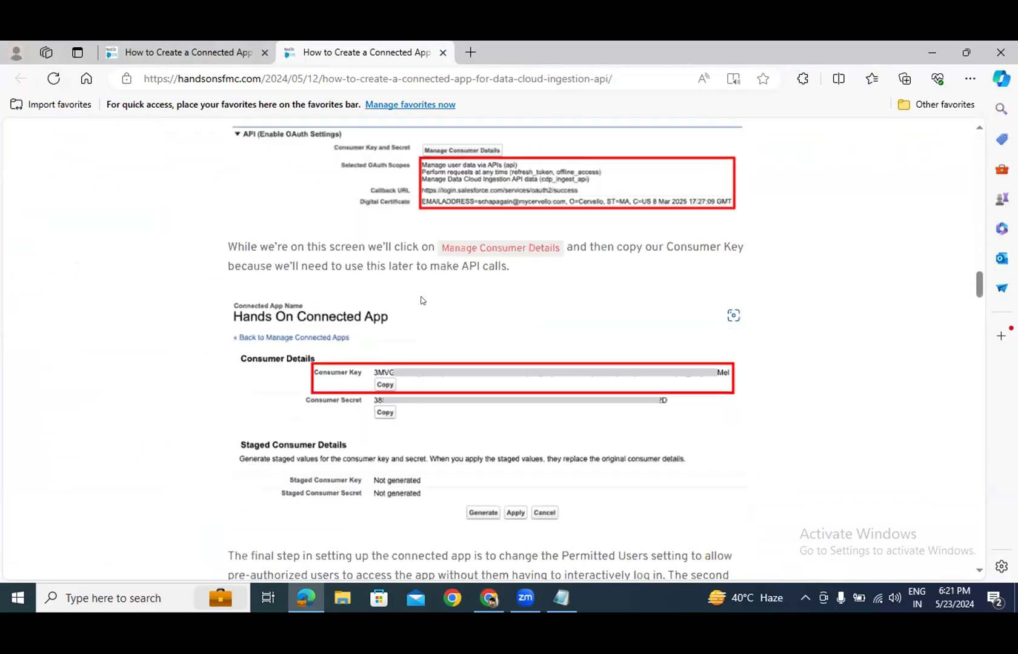
{"action": "scroll", "coordinate": [421, 301], "scroll_direction": "down", "scroll_amount": 20}
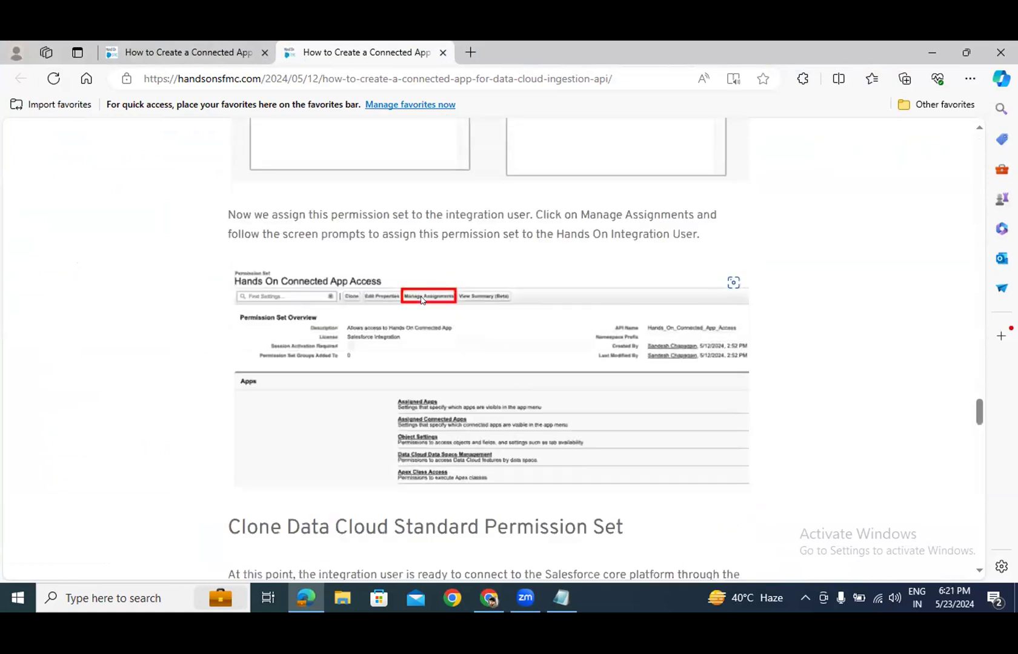
{"action": "scroll", "coordinate": [421, 301], "scroll_direction": "down", "scroll_amount": 20}
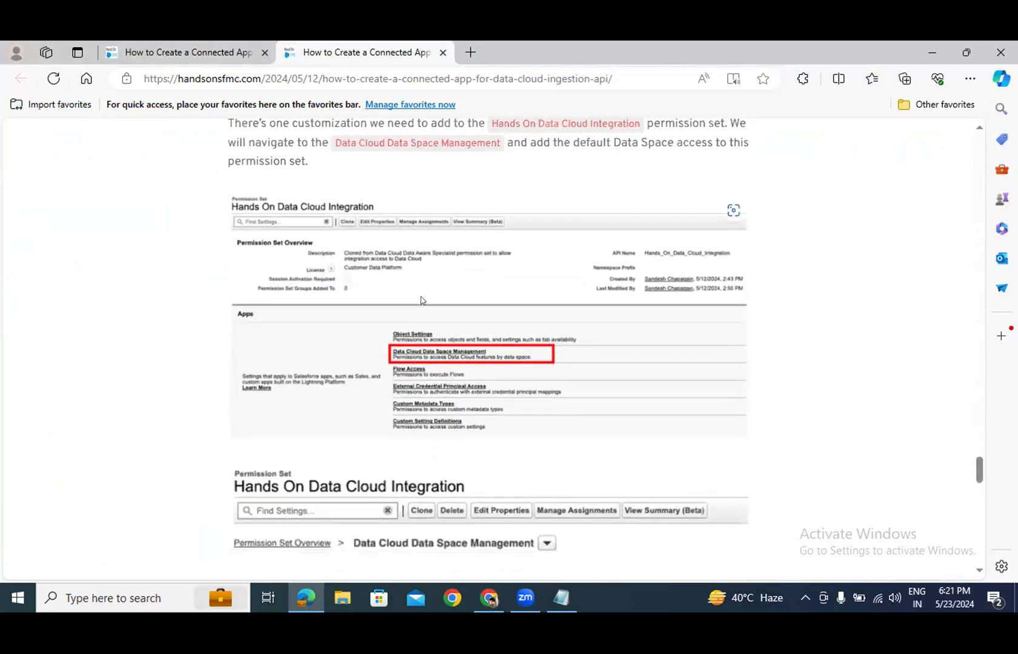
{"action": "scroll", "coordinate": [422, 300], "scroll_direction": "up", "scroll_amount": 2}
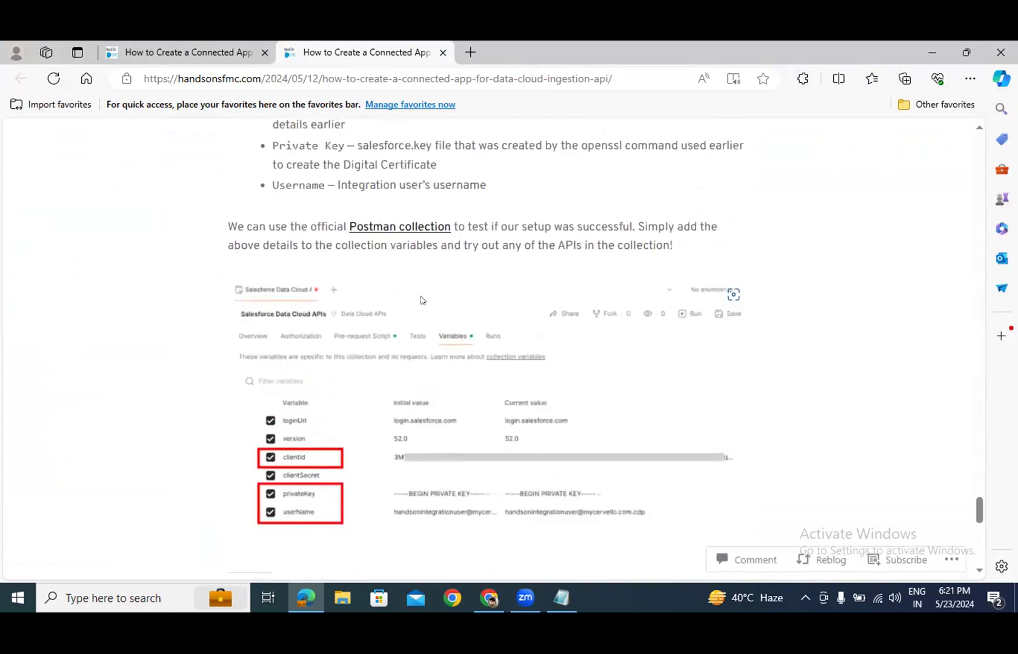
{"action": "scroll", "coordinate": [423, 301], "scroll_direction": "up", "scroll_amount": 1}
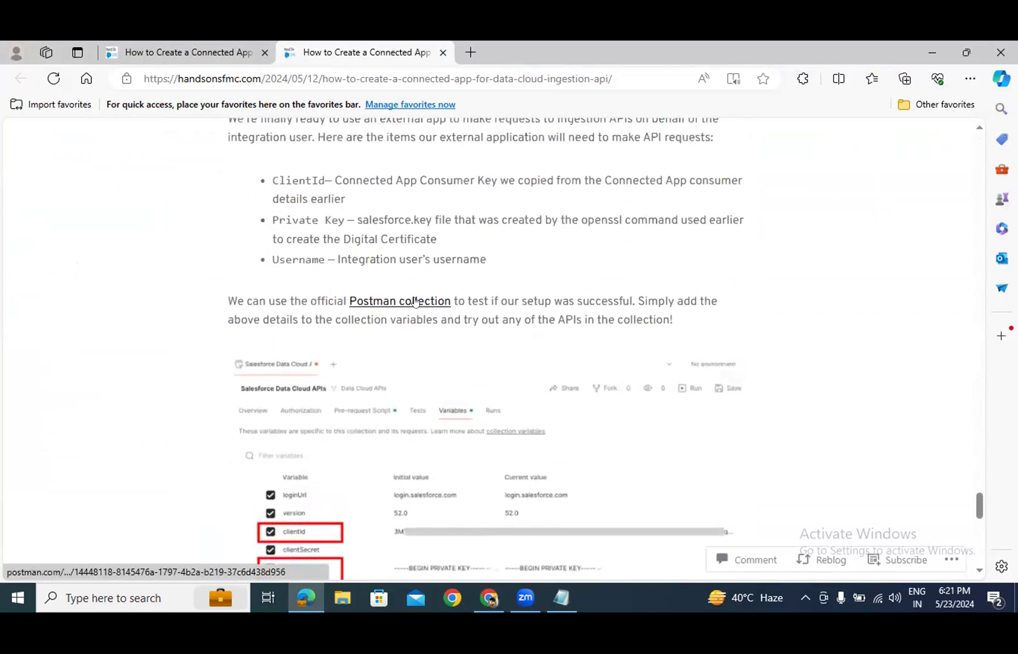
{"action": "scroll", "coordinate": [417, 301], "scroll_direction": "up", "scroll_amount": 3}
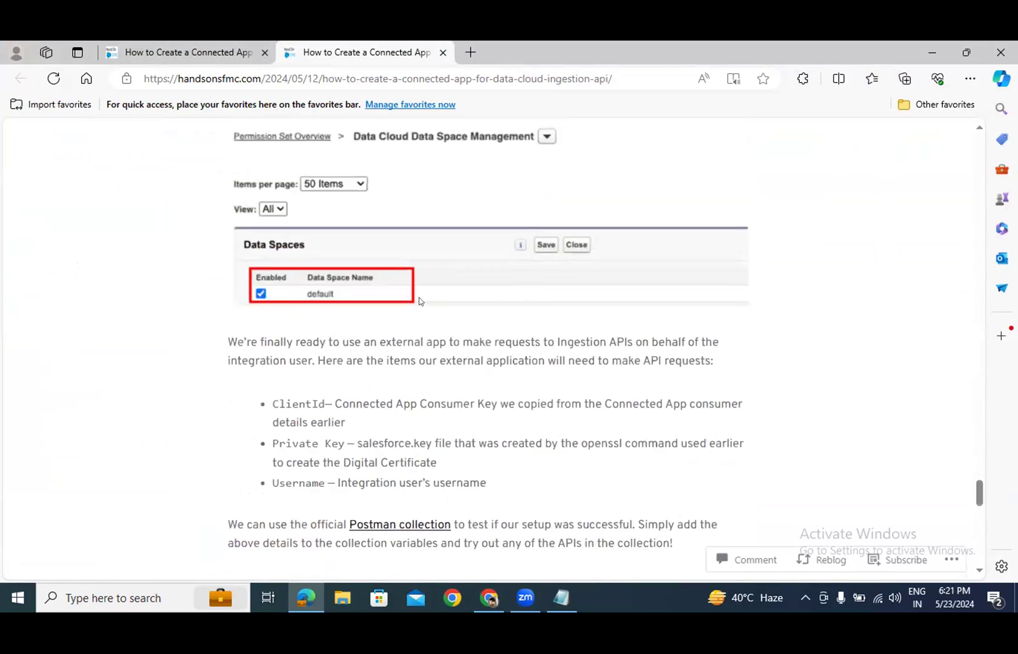
{"action": "left_click_drag", "start_coordinate": [271, 403], "coordinate": [375, 462]}
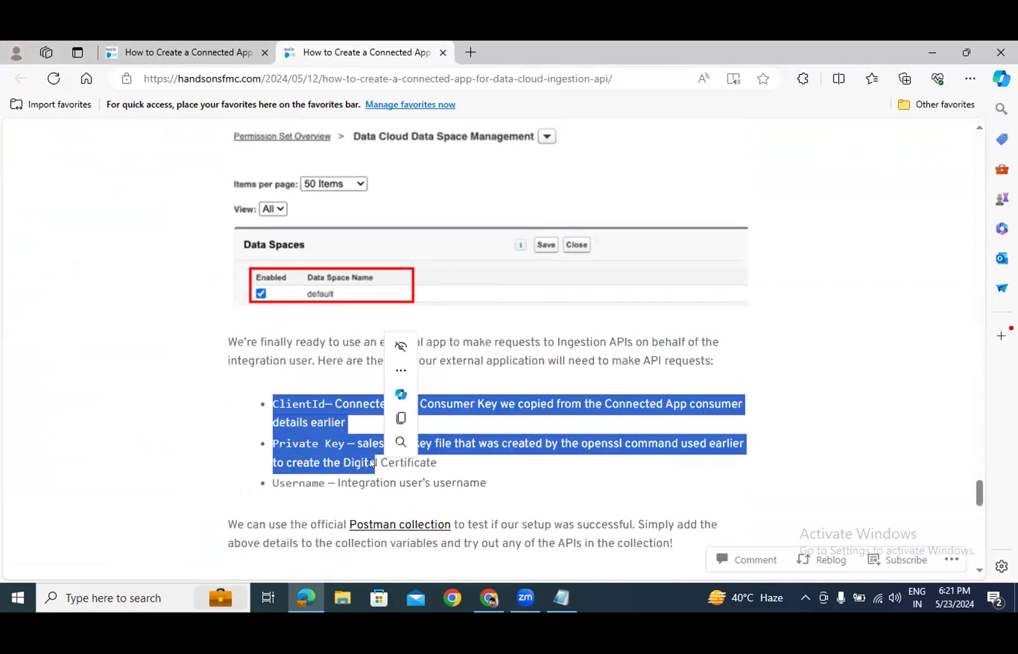
{"action": "left_click", "coordinate": [239, 466]}
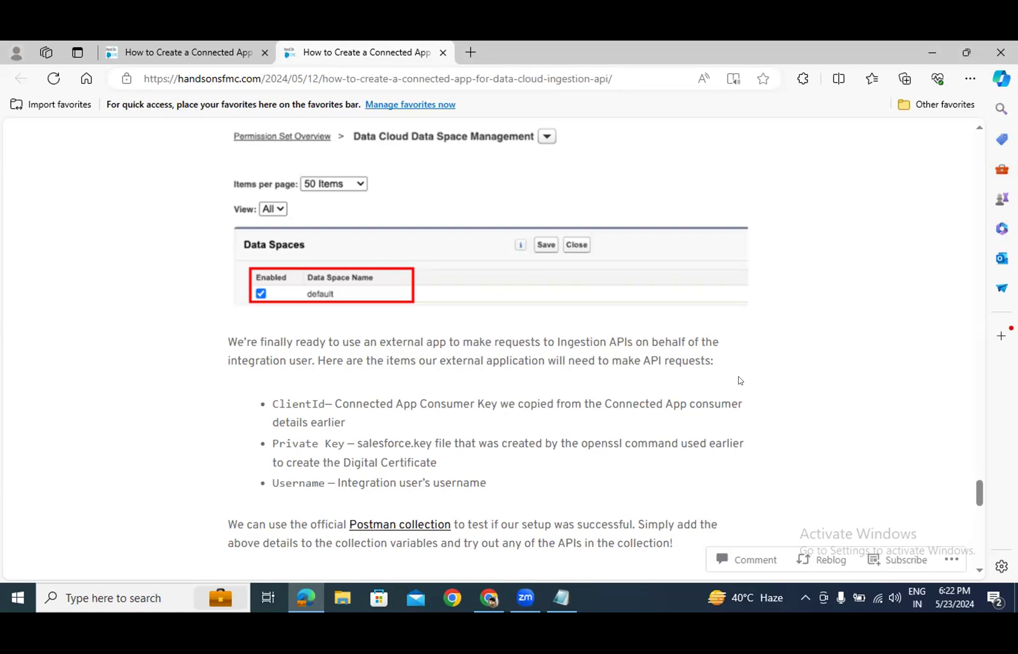
{"action": "scroll", "coordinate": [717, 390], "scroll_direction": "down", "scroll_amount": 1}
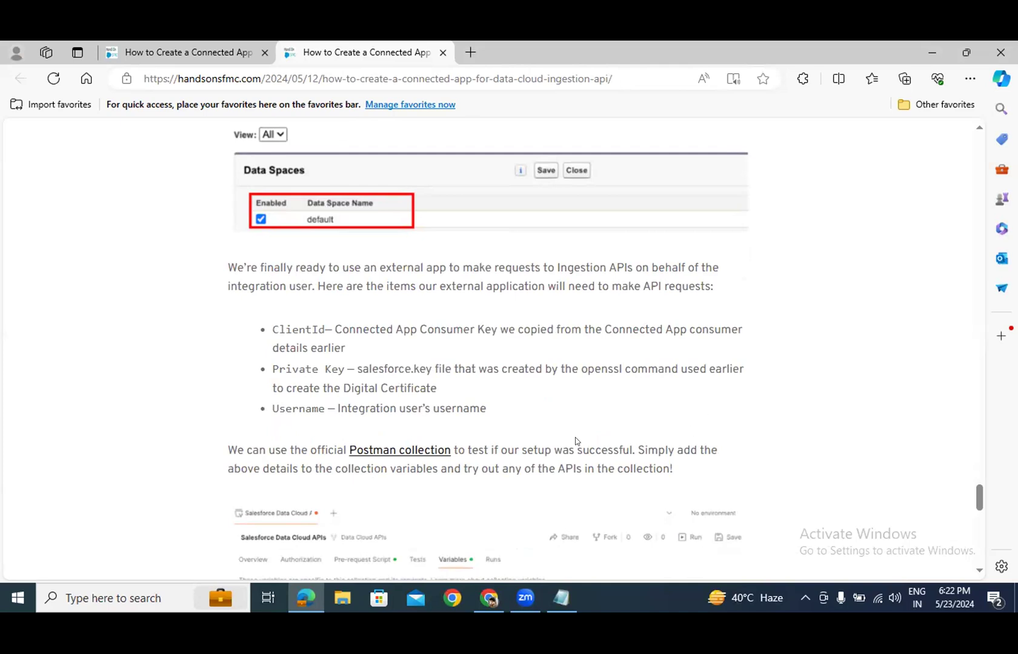
{"action": "scroll", "coordinate": [527, 444], "scroll_direction": "down", "scroll_amount": 1}
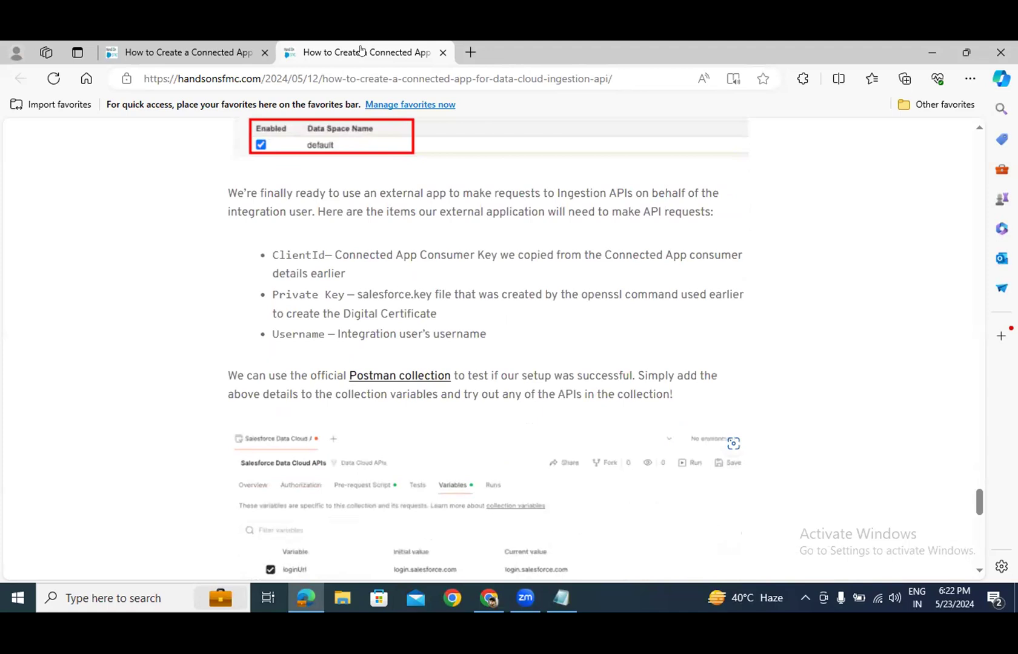
- In Chrome's Salesforce Setup, open Manage Connected Apps and review the hands-on app's OAuth policies
{"action": "key", "text": "alt+Tab"}
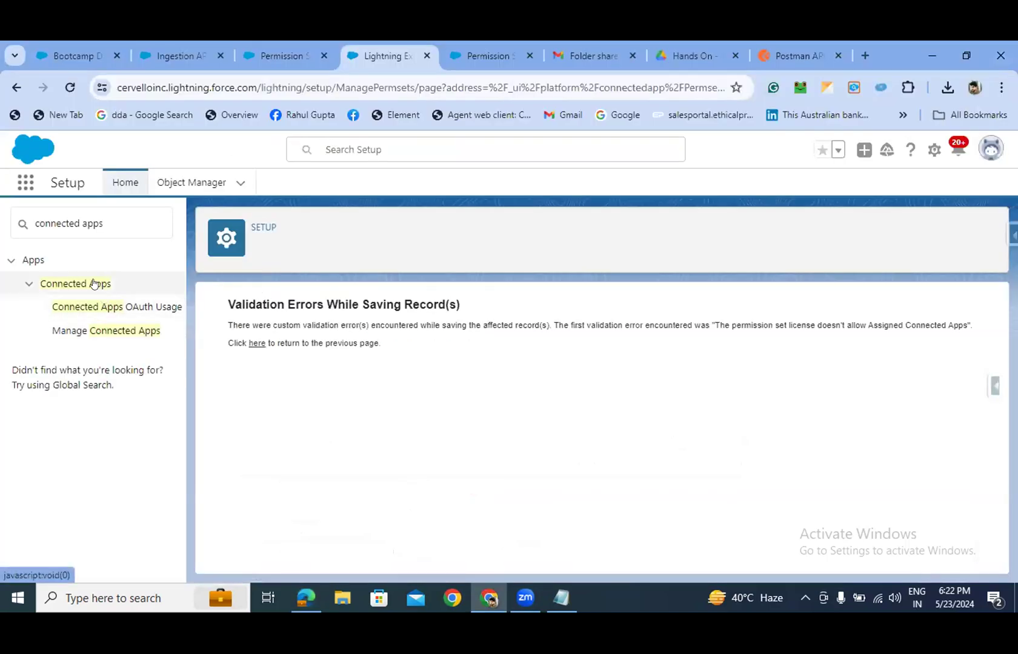
{"action": "left_click", "coordinate": [94, 283]}
{"action": "left_click", "coordinate": [94, 284]}
{"action": "left_click", "coordinate": [92, 330]}
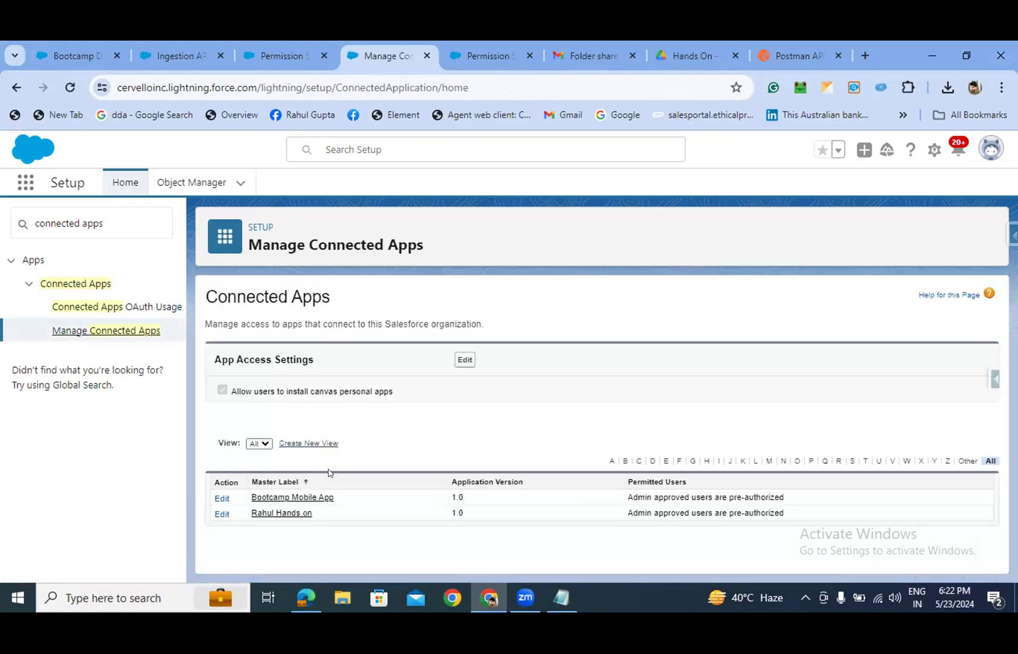
{"action": "left_click", "coordinate": [289, 514]}
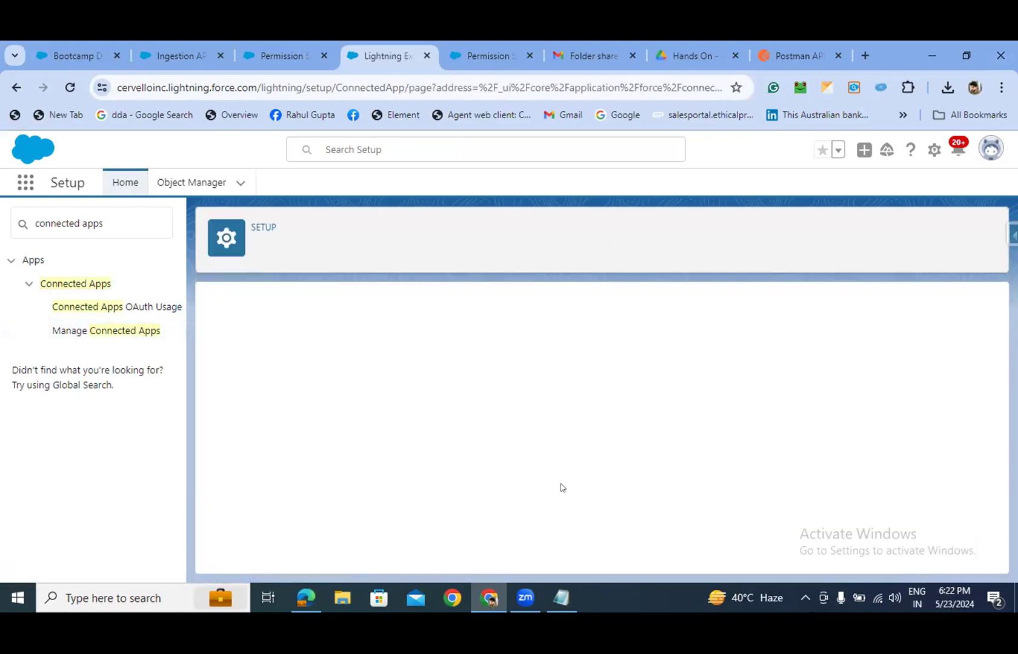
{"action": "scroll", "coordinate": [549, 379], "scroll_direction": "down", "scroll_amount": 2}
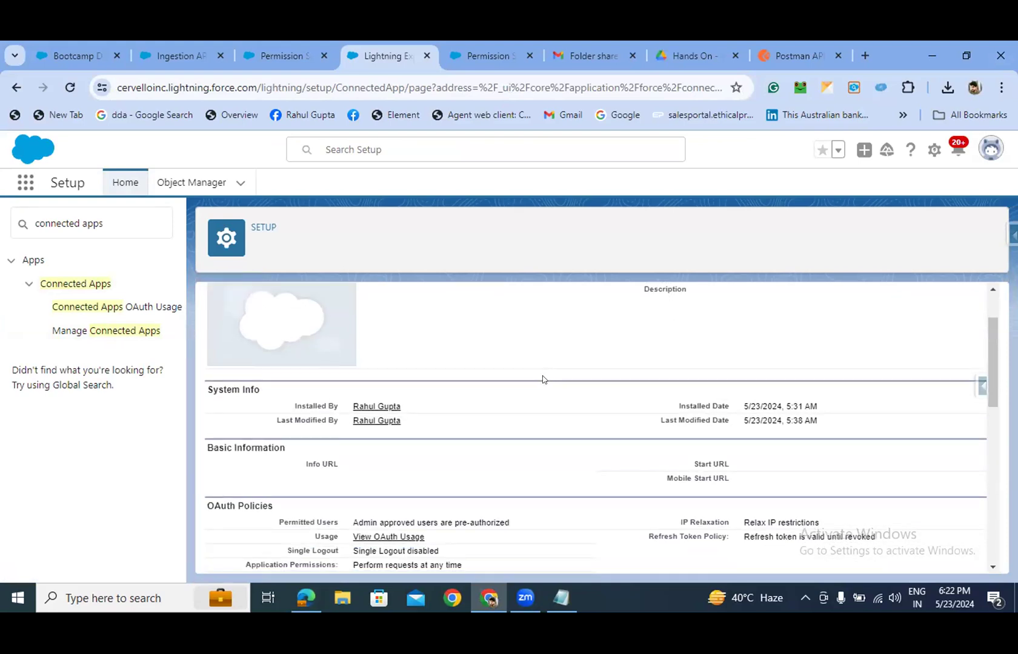
{"action": "scroll", "coordinate": [543, 379], "scroll_direction": "down", "scroll_amount": 2}
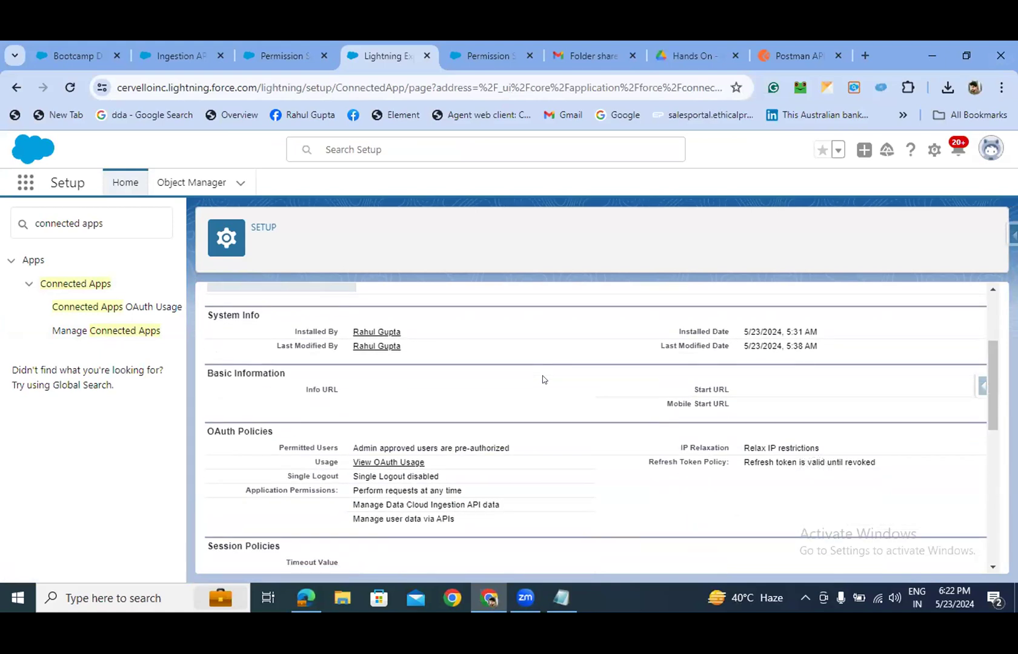
{"action": "scroll", "coordinate": [543, 380], "scroll_direction": "down", "scroll_amount": 2}
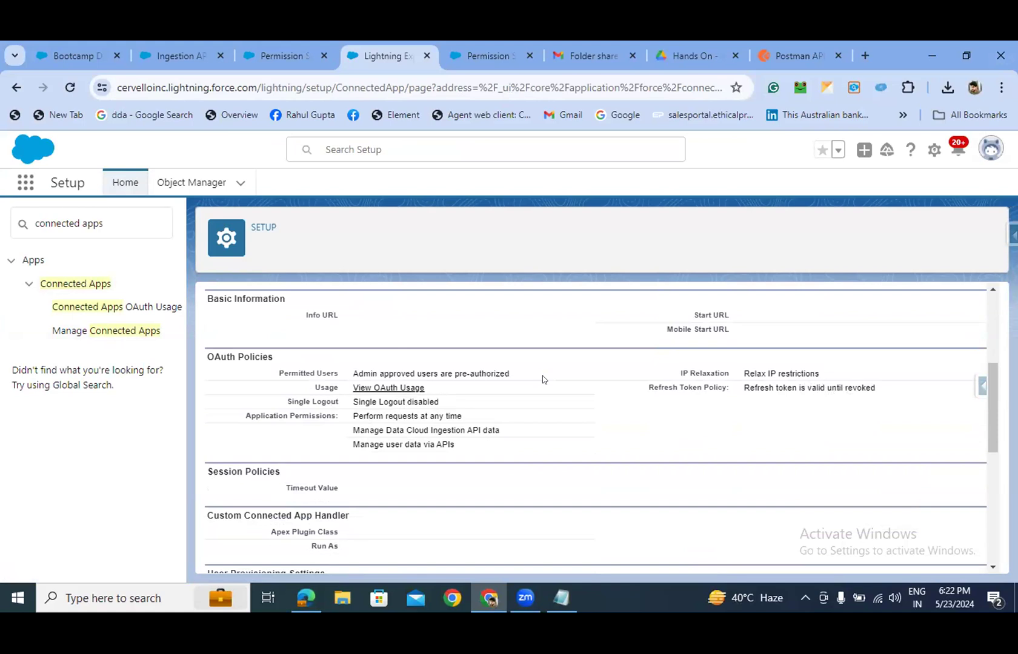
{"action": "scroll", "coordinate": [229, 345], "scroll_direction": "up", "scroll_amount": 6}
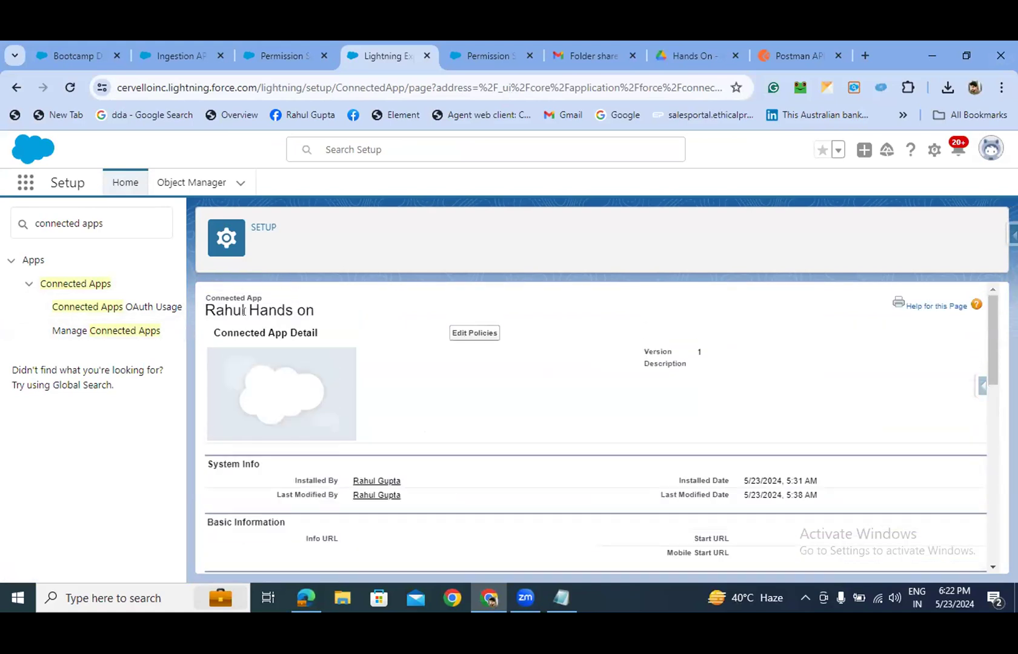
- Reopen the hands-on app, inspect its OAuth usage link options, and return to Manage Connected Apps
{"action": "left_click", "coordinate": [139, 332]}
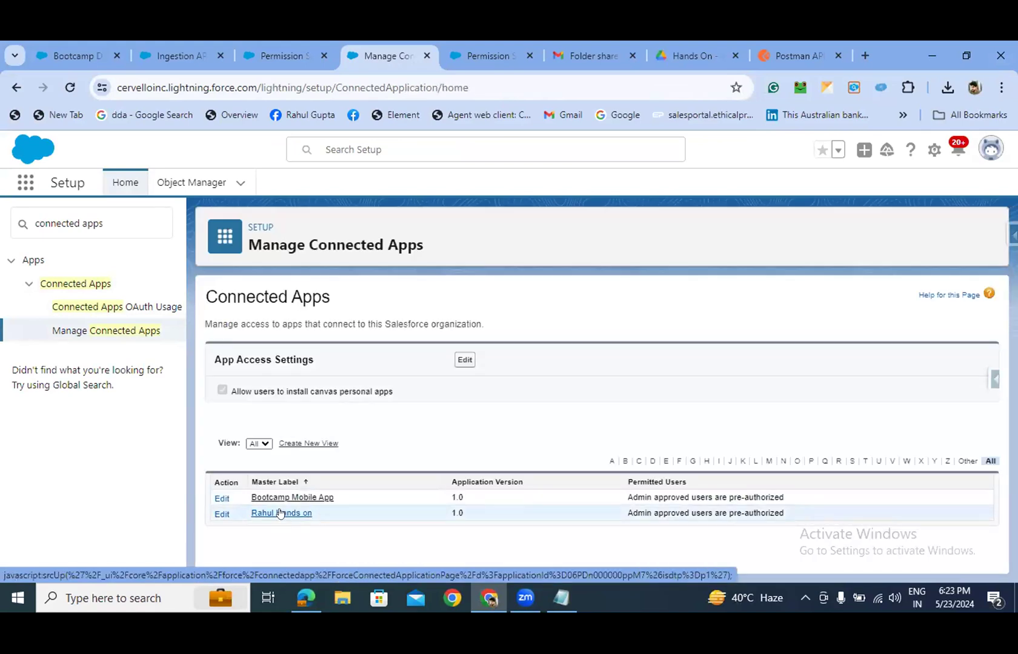
{"action": "left_click", "coordinate": [280, 513]}
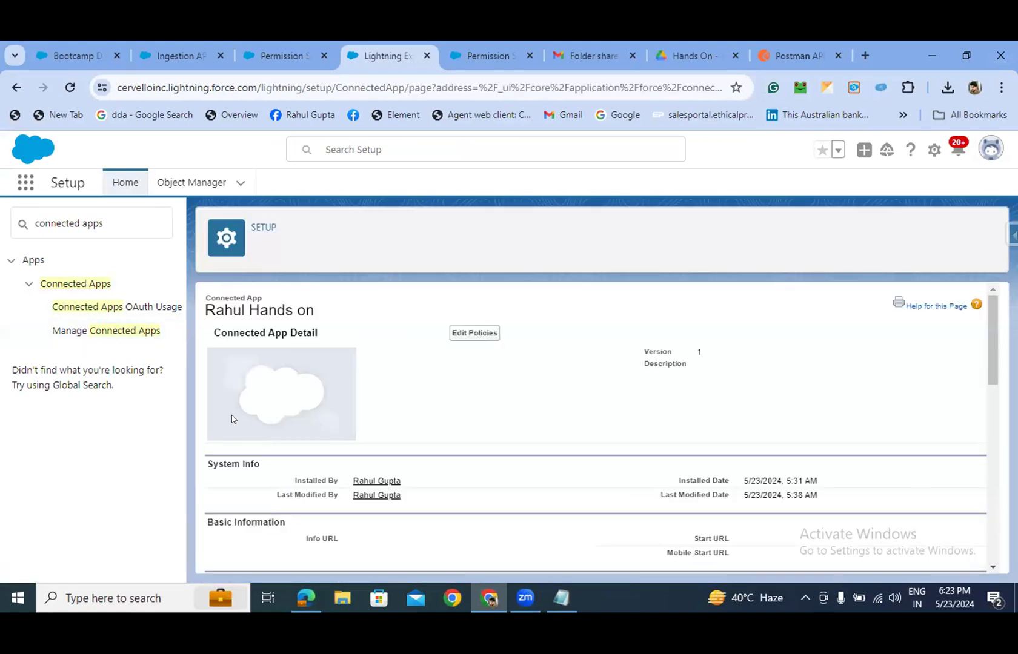
{"action": "scroll", "coordinate": [412, 377], "scroll_direction": "down", "scroll_amount": 1}
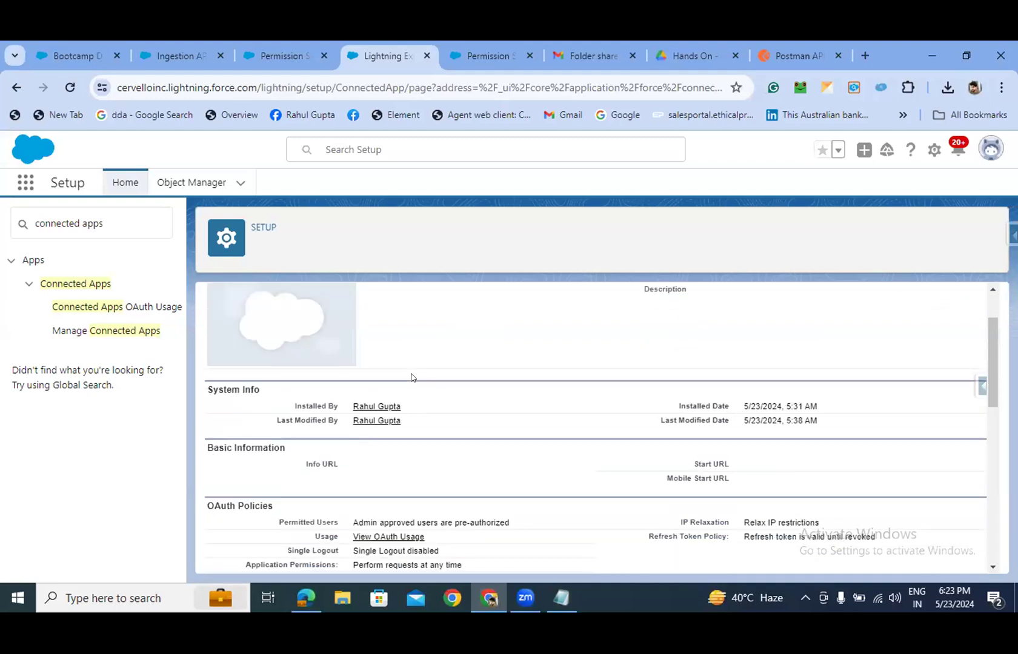
{"action": "scroll", "coordinate": [411, 377], "scroll_direction": "down", "scroll_amount": 1}
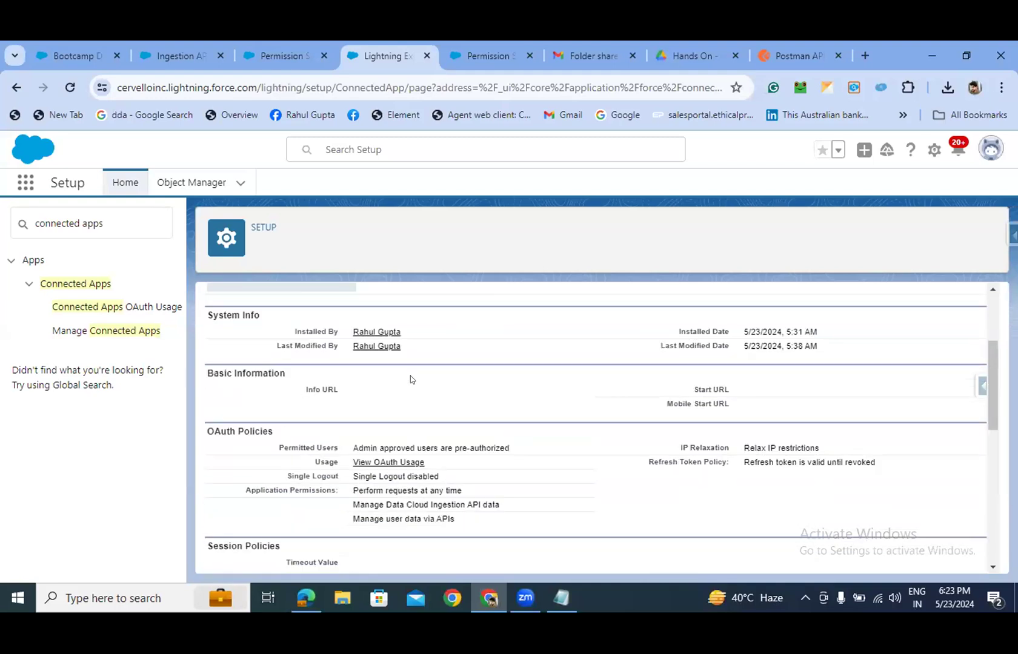
{"action": "scroll", "coordinate": [408, 429], "scroll_direction": "down", "scroll_amount": 1}
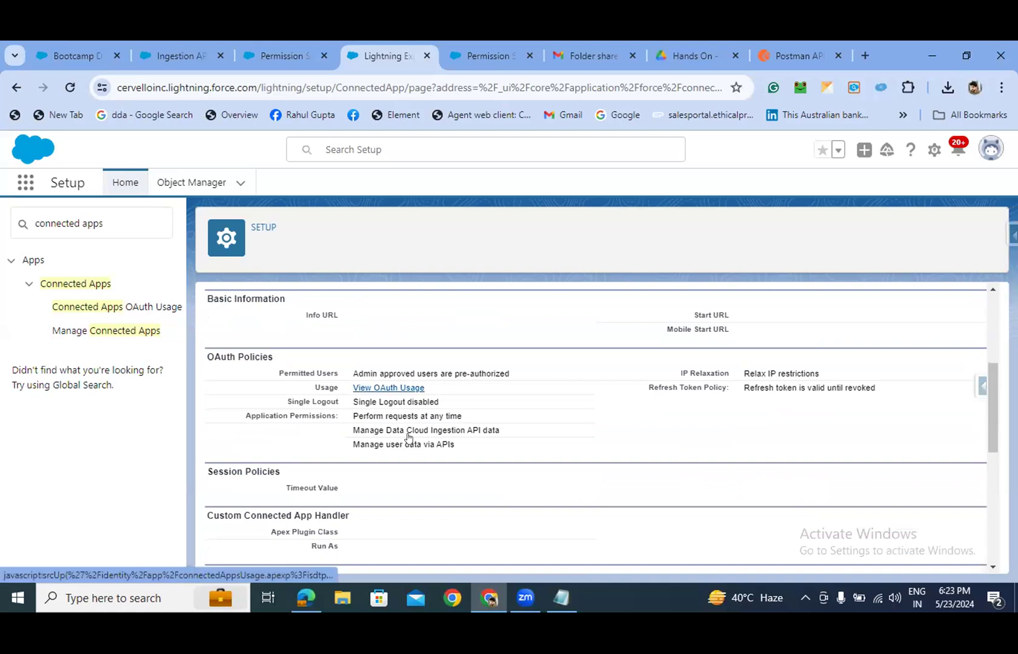
{"action": "right_click", "coordinate": [395, 391]}
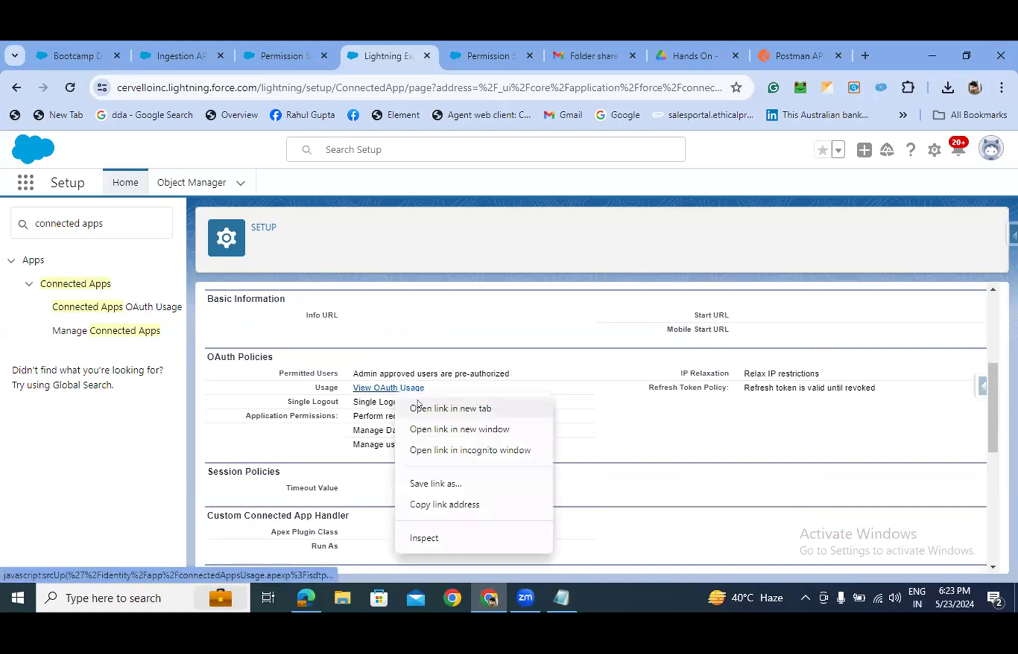
{"action": "left_click", "coordinate": [339, 455]}
{"action": "scroll", "coordinate": [339, 453], "scroll_direction": "down", "scroll_amount": 1}
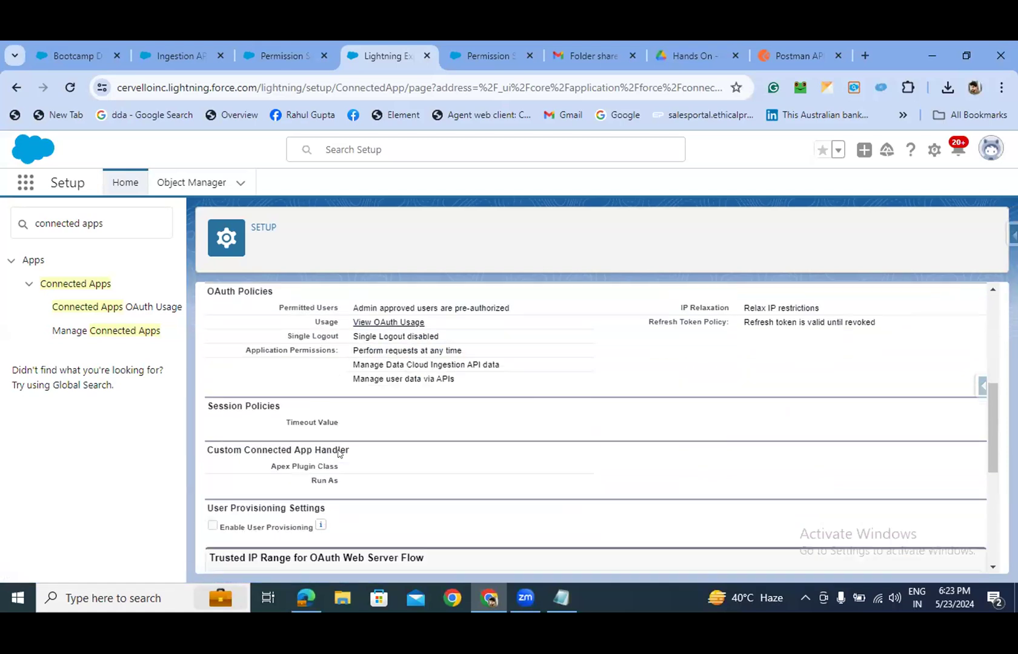
{"action": "scroll", "coordinate": [339, 454], "scroll_direction": "down", "scroll_amount": 1}
{"action": "left_click", "coordinate": [101, 335]}
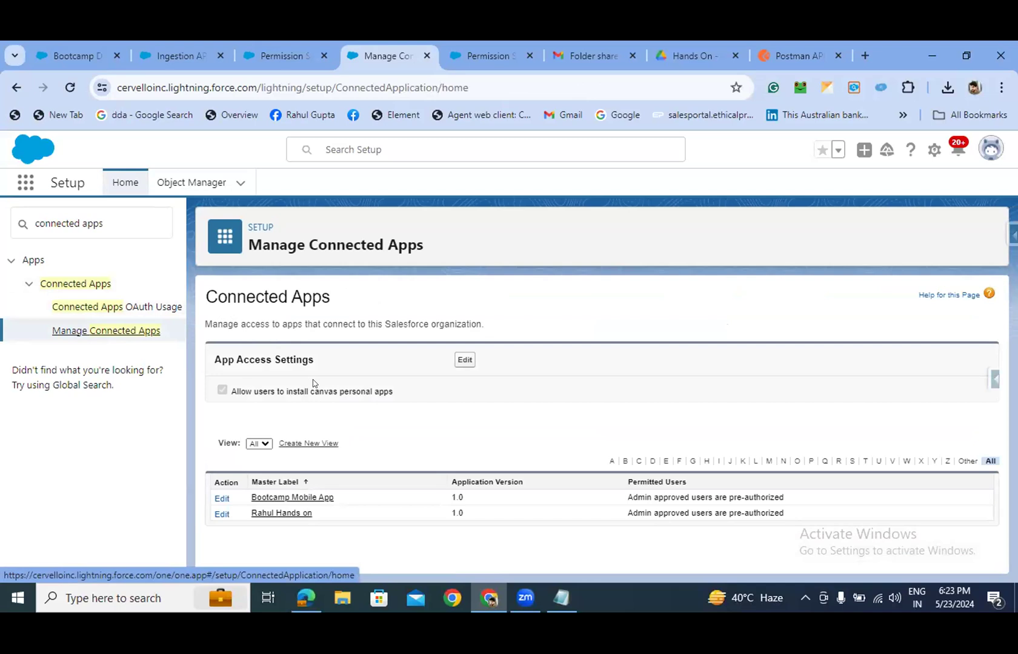
- Replace the Quick Find search with 'app manager' and open App Manager
{"action": "left_click_drag", "start_coordinate": [115, 224], "coordinate": [2, 229]}
{"action": "key", "text": "BackSpace"}
{"action": "type", "text": "app manager"}
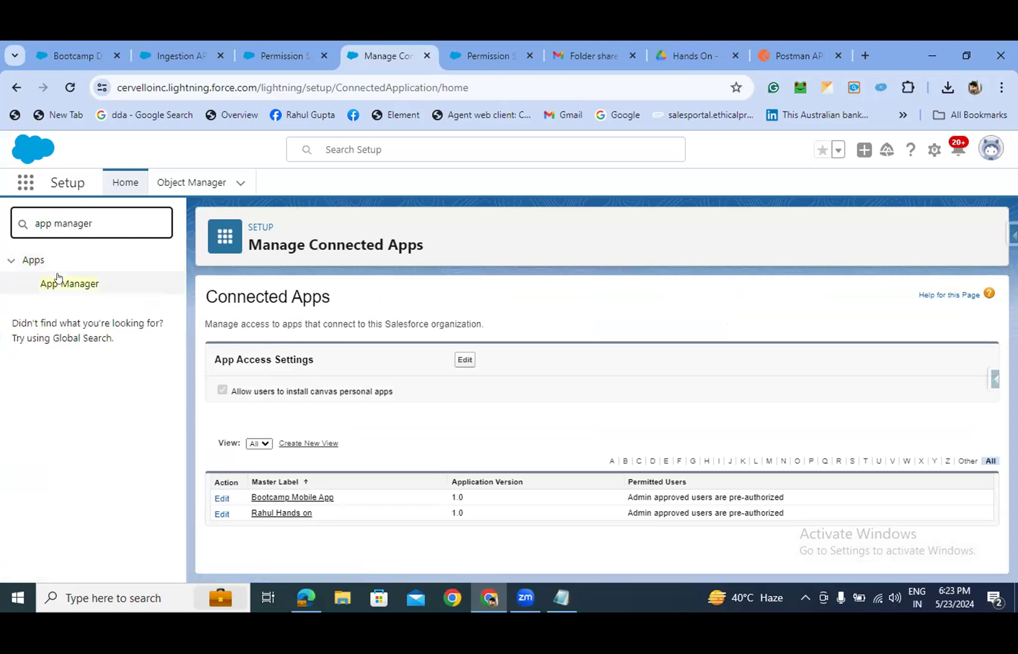
{"action": "left_click", "coordinate": [58, 283]}
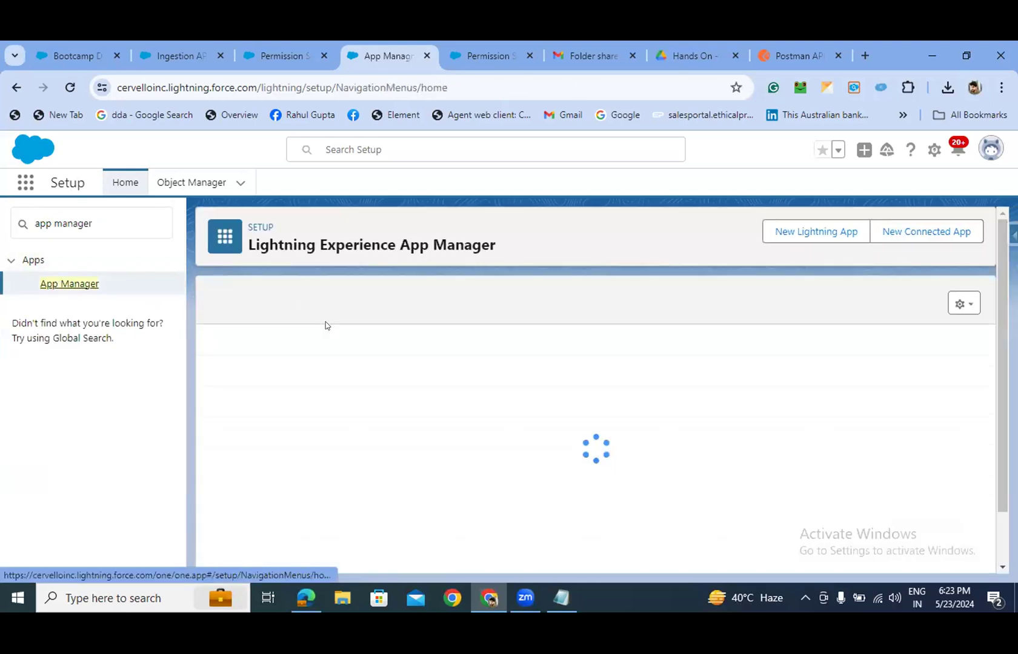
{"action": "scroll", "coordinate": [321, 358], "scroll_direction": "down", "scroll_amount": 1}
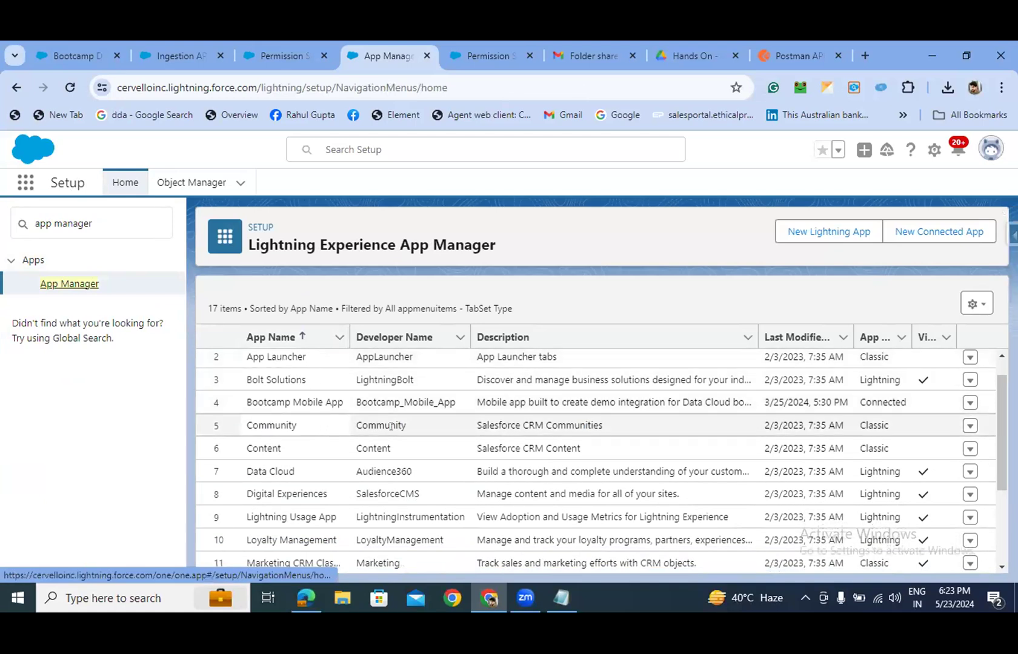
{"action": "left_click_drag", "start_coordinate": [997, 393], "coordinate": [993, 451]}
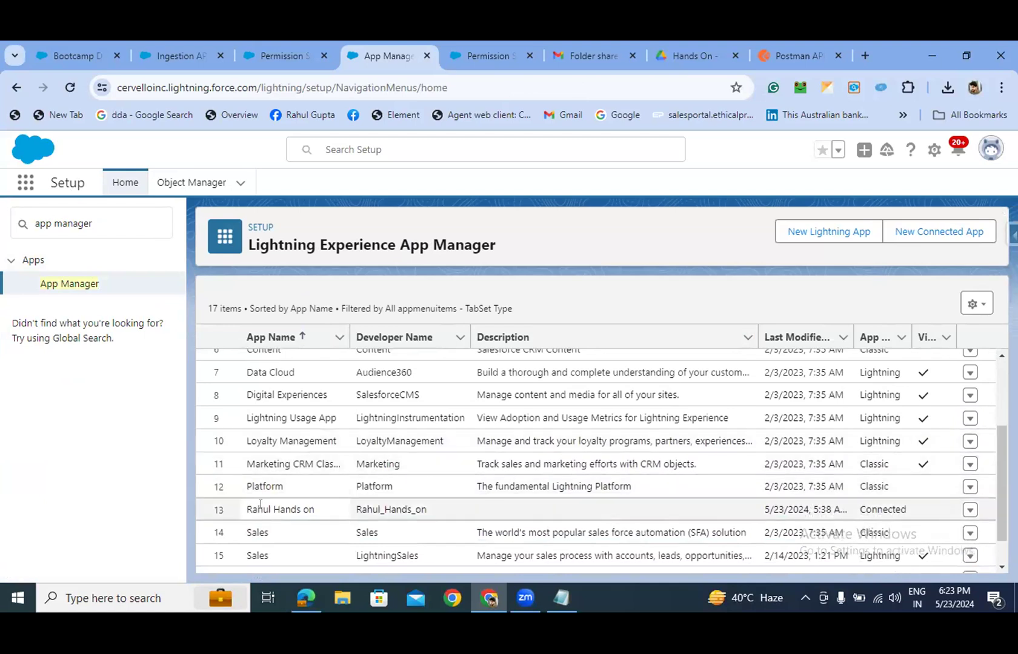
{"action": "left_click", "coordinate": [970, 510]}
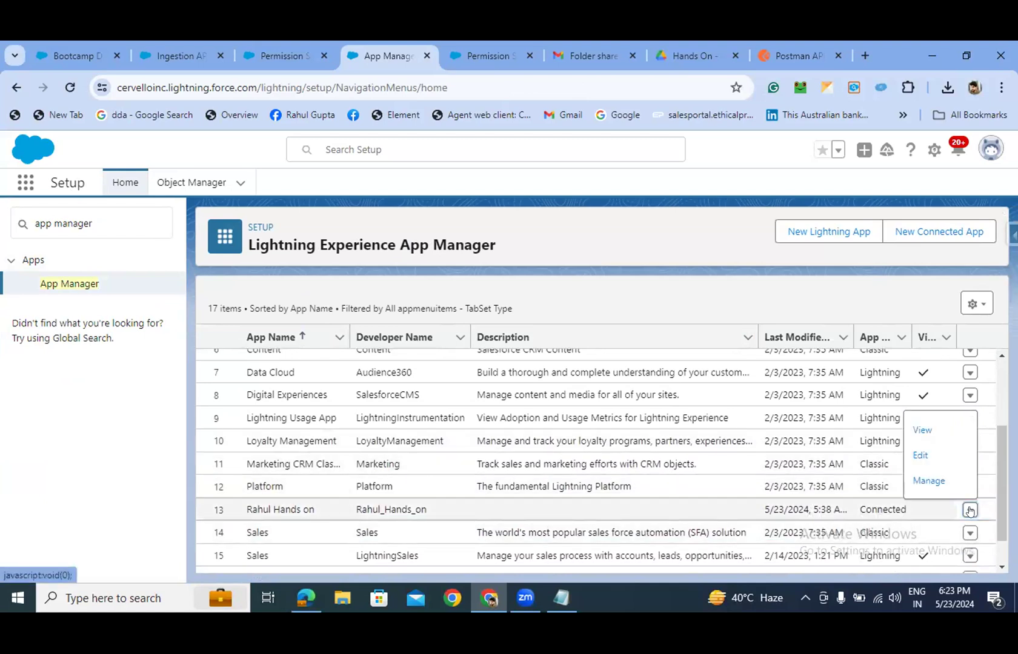
{"action": "left_click", "coordinate": [933, 429]}
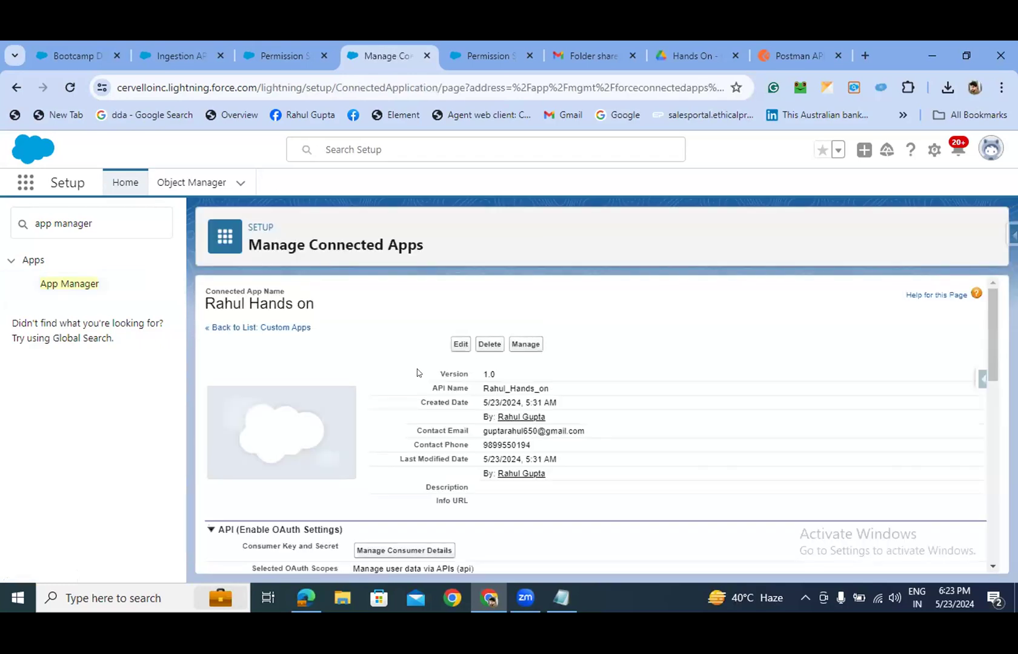
{"action": "scroll", "coordinate": [417, 372], "scroll_direction": "down", "scroll_amount": 1}
{"action": "scroll", "coordinate": [417, 373], "scroll_direction": "down", "scroll_amount": 1}
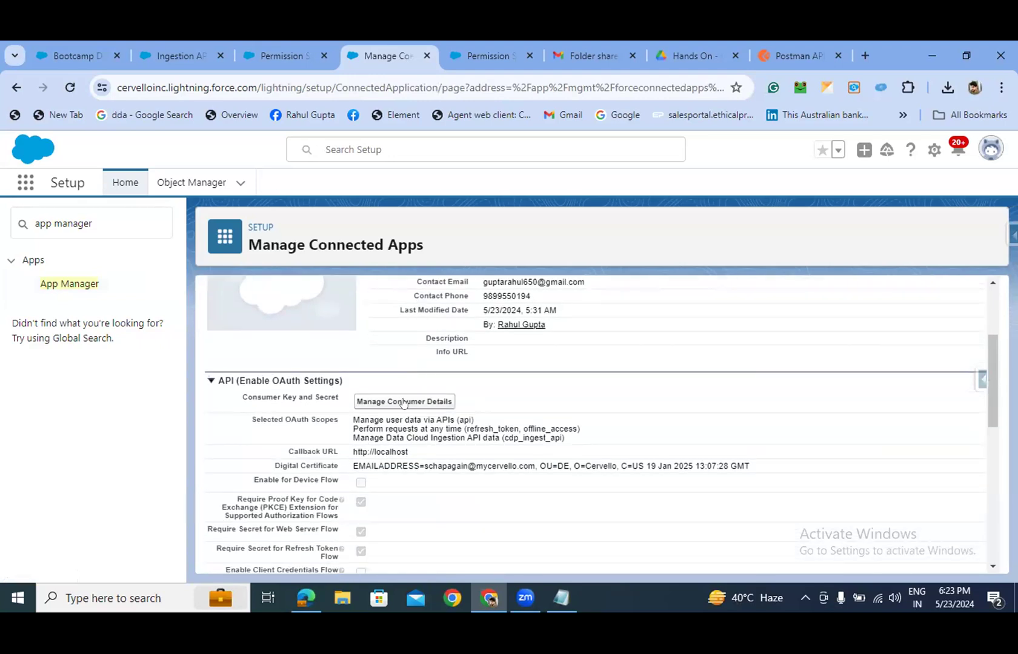
- Request the app's consumer key and secret, then check Gmail for the identity-verification code
{"action": "left_click", "coordinate": [397, 402]}
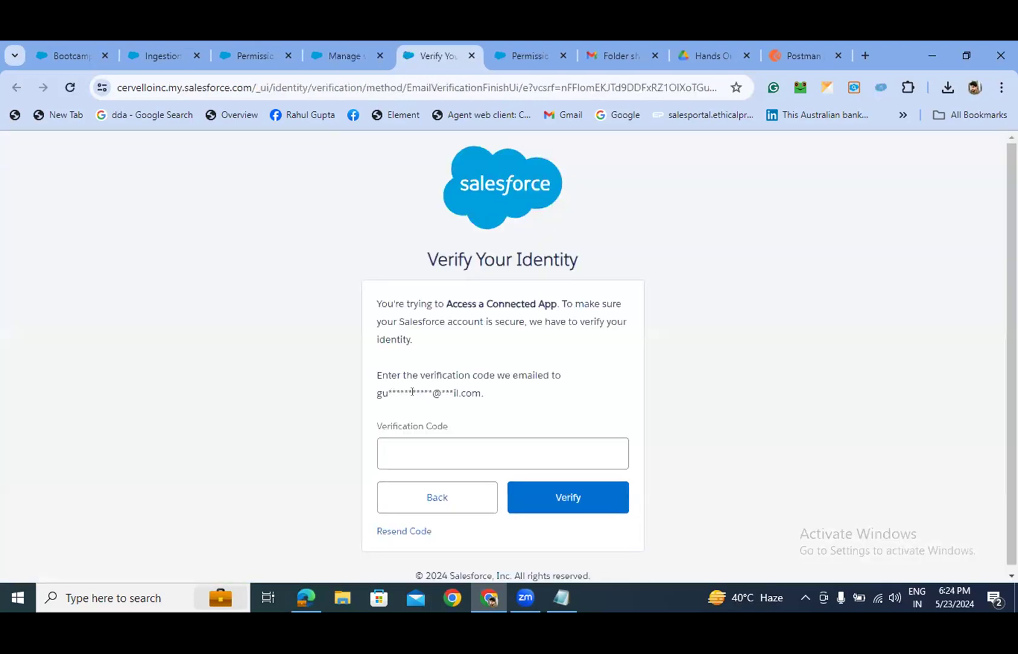
{"action": "left_click", "coordinate": [621, 55]}
{"action": "scroll", "coordinate": [258, 295], "scroll_direction": "up", "scroll_amount": 10}
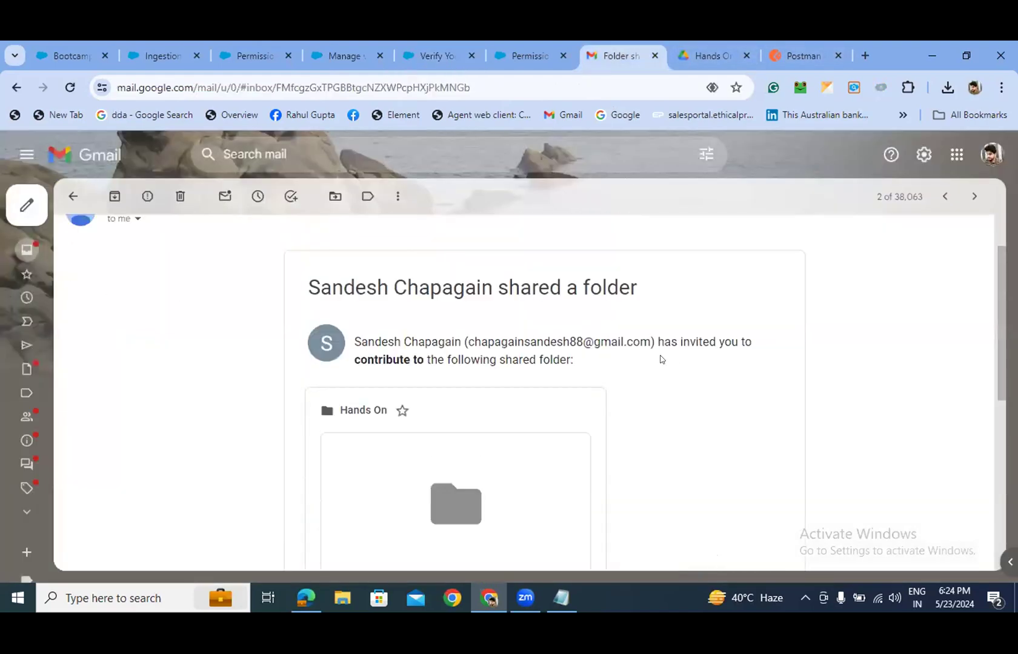
{"action": "left_click", "coordinate": [73, 196]}
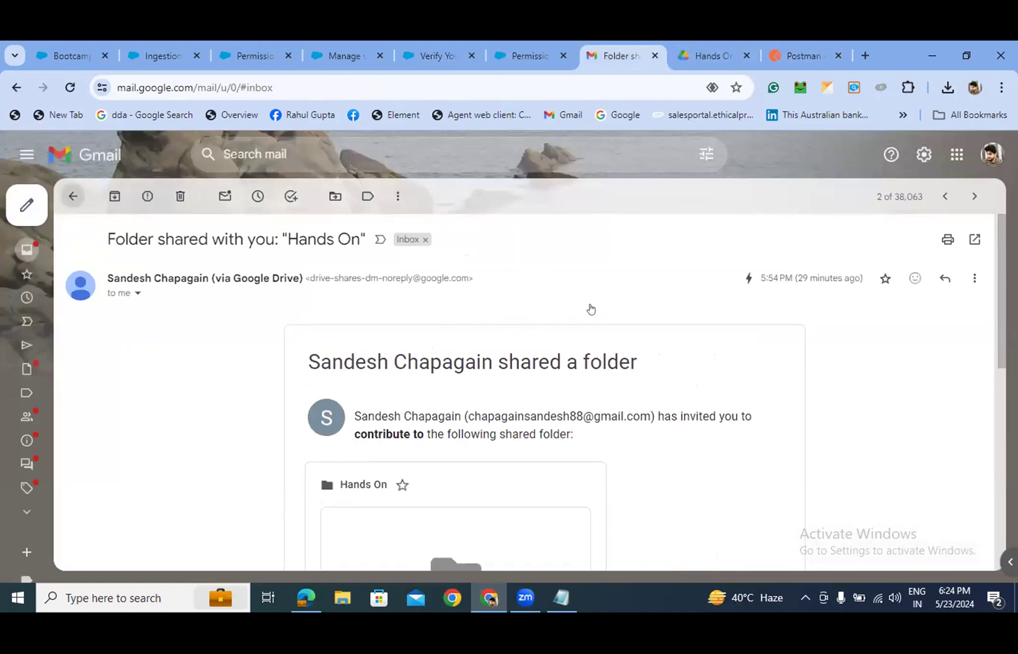
{"action": "left_click", "coordinate": [529, 241]}
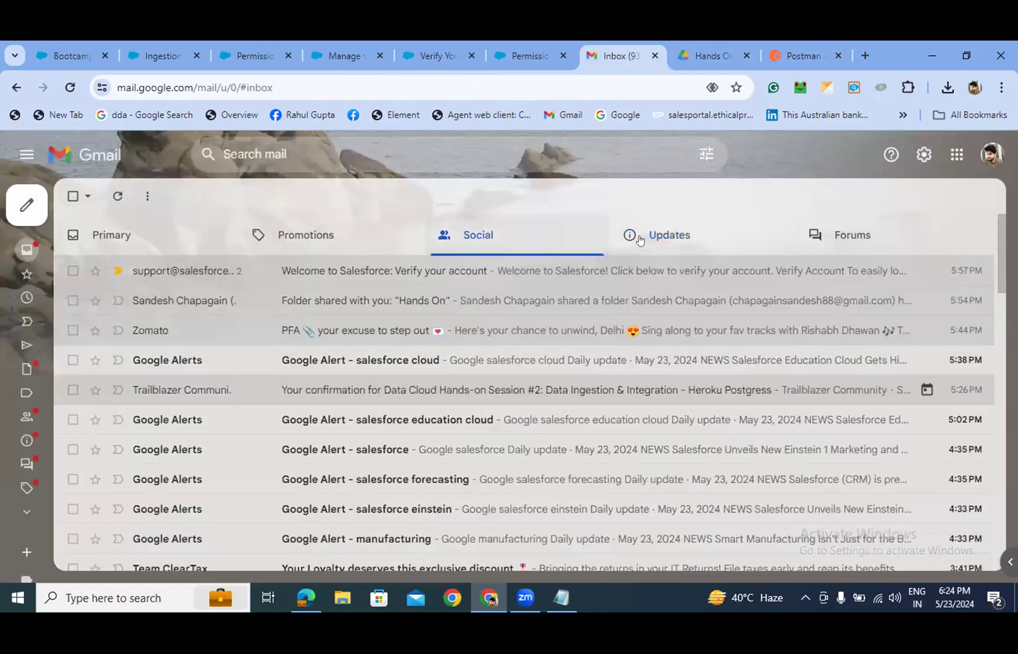
{"action": "left_click", "coordinate": [70, 87]}
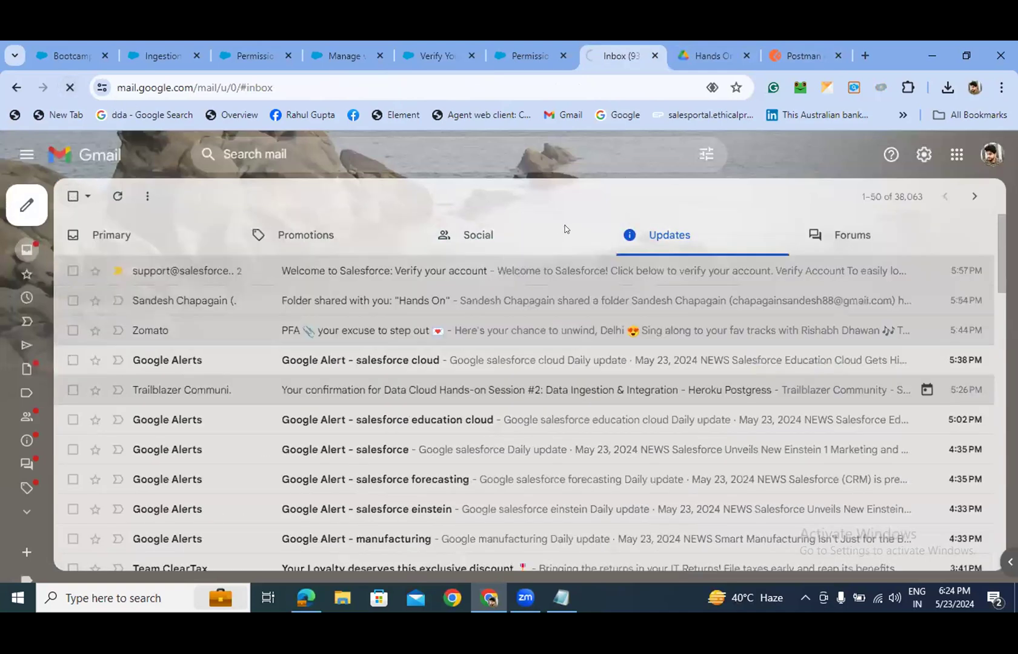
{"action": "left_click", "coordinate": [535, 51]}
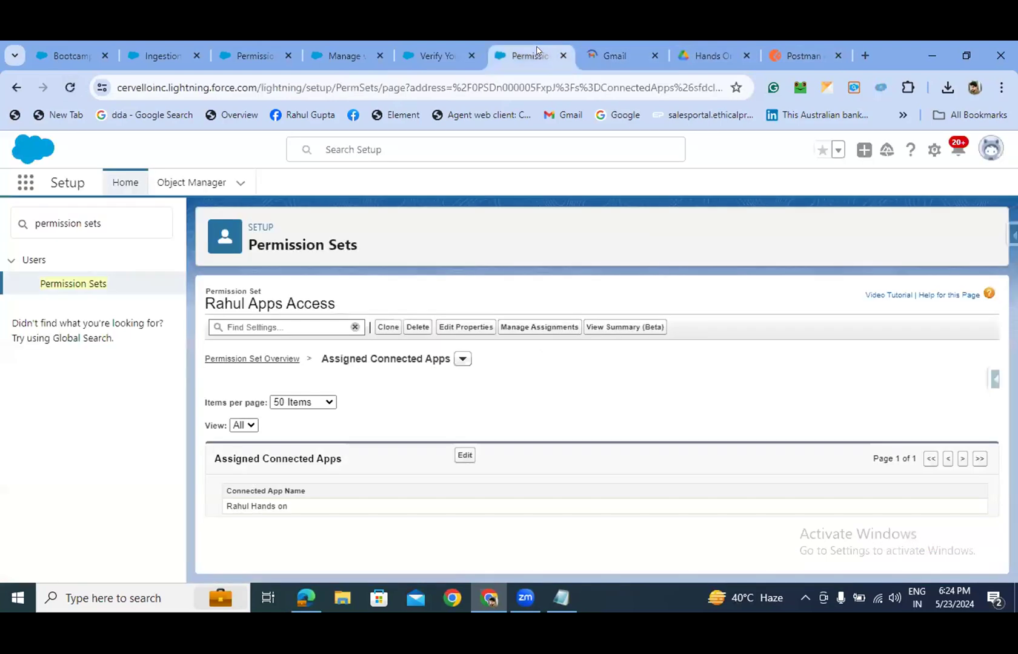
{"action": "left_click", "coordinate": [418, 48]}
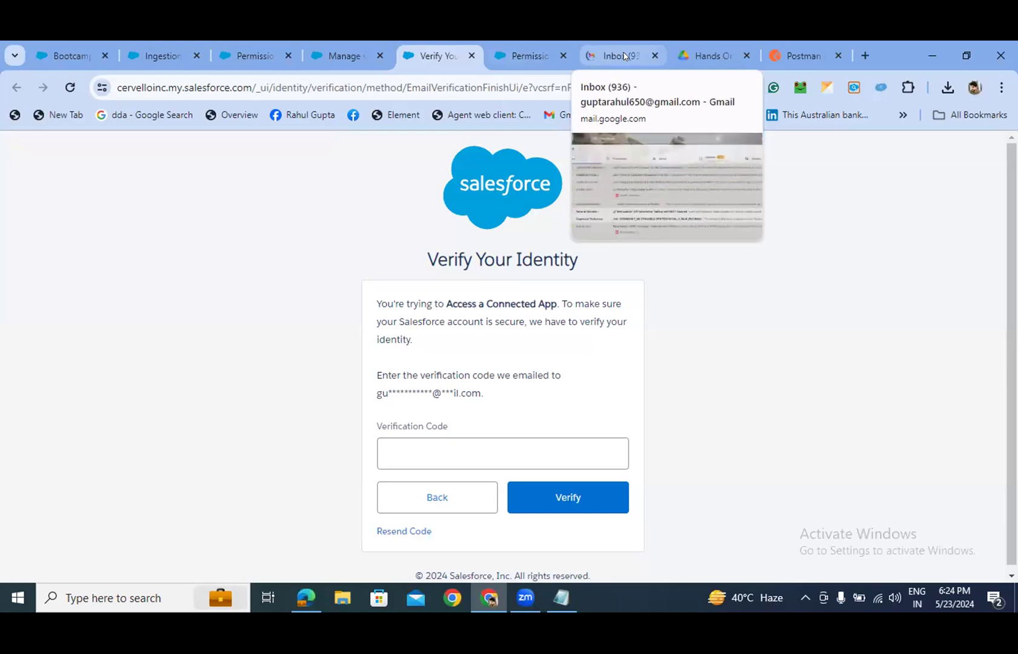
- Open the 'Verify your identity in Salesforce' email under Updates and copy its verification code
{"action": "left_click", "coordinate": [625, 56]}
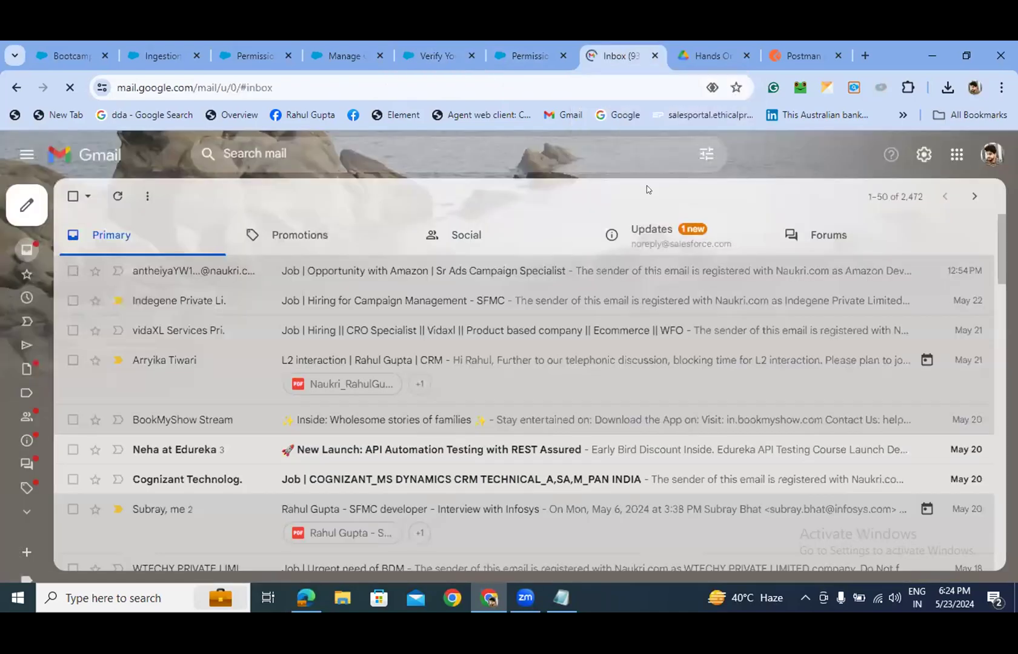
{"action": "left_click", "coordinate": [652, 229]}
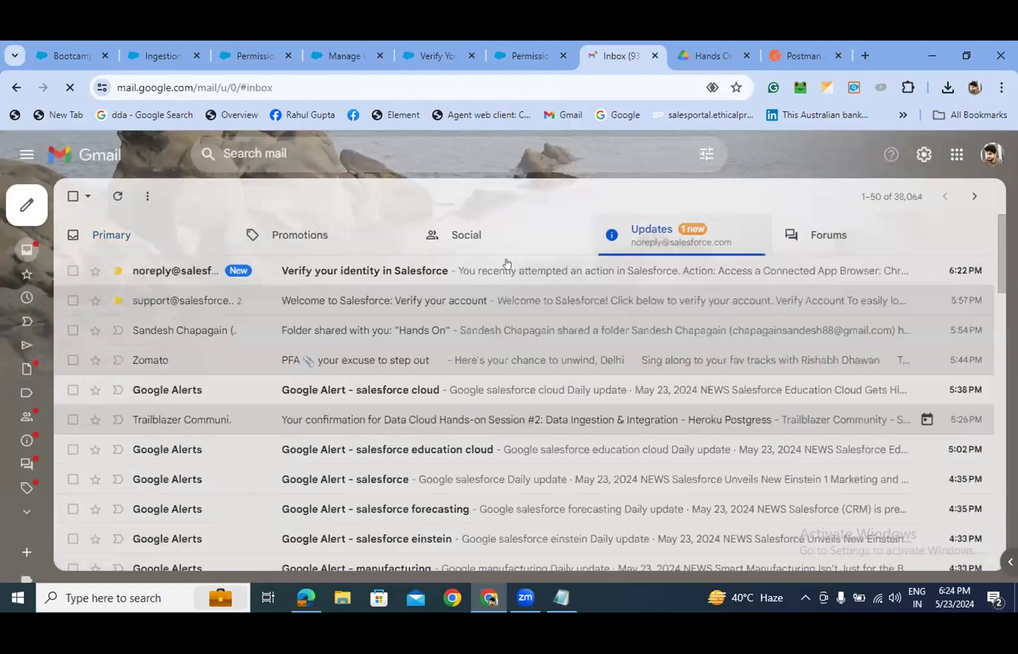
{"action": "left_click", "coordinate": [404, 268]}
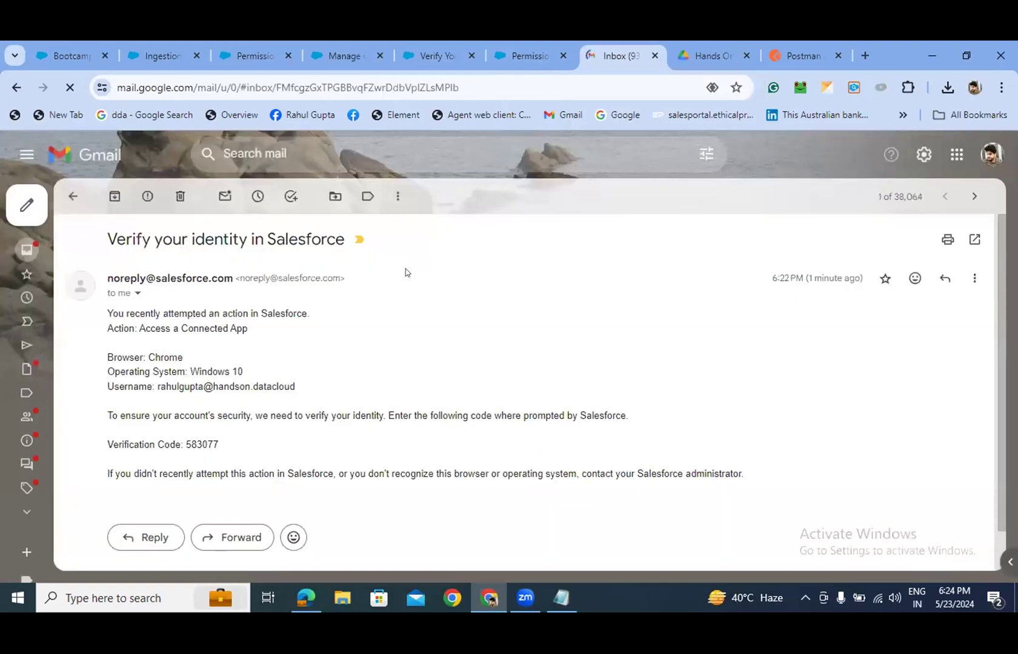
{"action": "mouse_move", "coordinate": [219, 444]}
{"action": "left_mouse_down"}
{"action": "mouse_move", "coordinate": [185, 440]}
{"action": "mouse_move", "coordinate": [221, 444]}
{"action": "left_mouse_up"}
{"action": "key", "text": "ctrl+c"}
{"action": "left_click", "coordinate": [185, 440]}
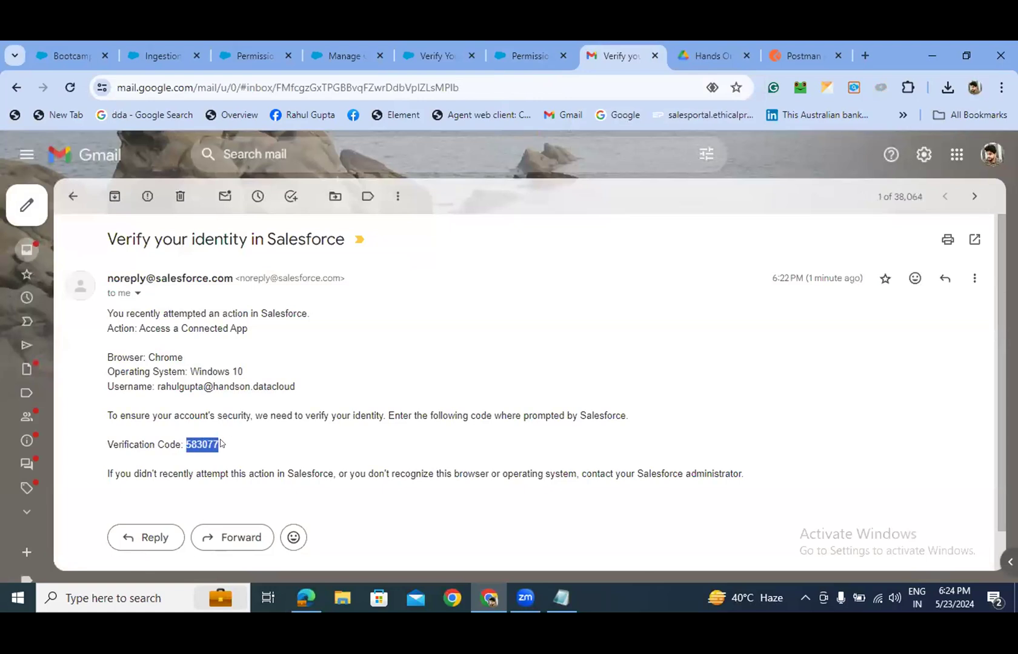
{"action": "left_click", "coordinate": [330, 53]}
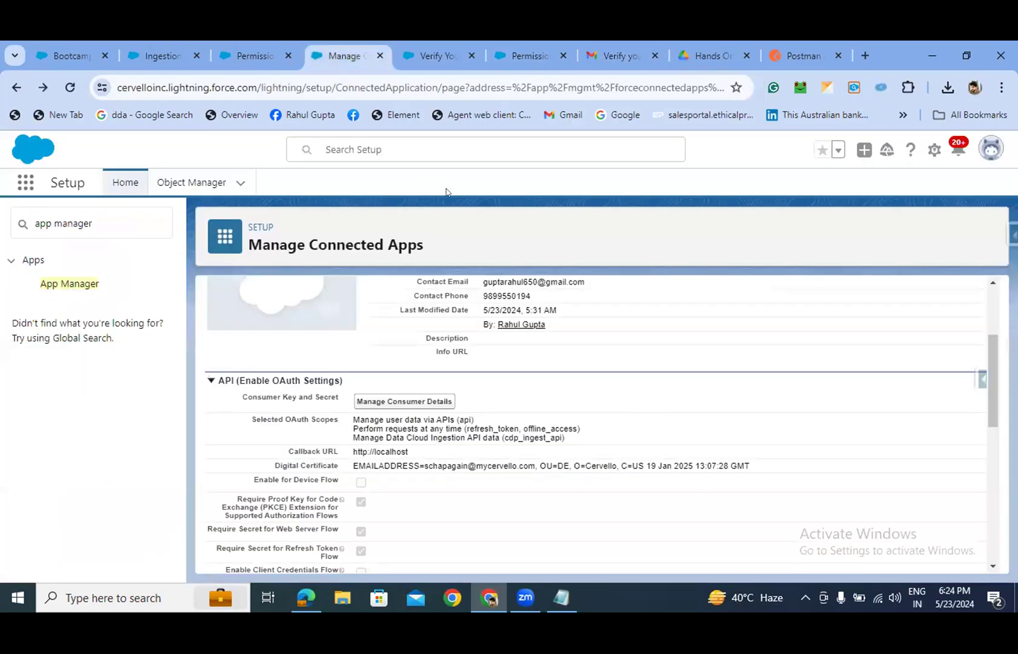
- Paste the verification code into the Verify Your Identity page and verify
{"action": "left_click", "coordinate": [424, 55]}
{"action": "left_click", "coordinate": [403, 445]}
{"action": "key", "text": "ctrl+v"}
{"action": "left_click", "coordinate": [528, 489]}
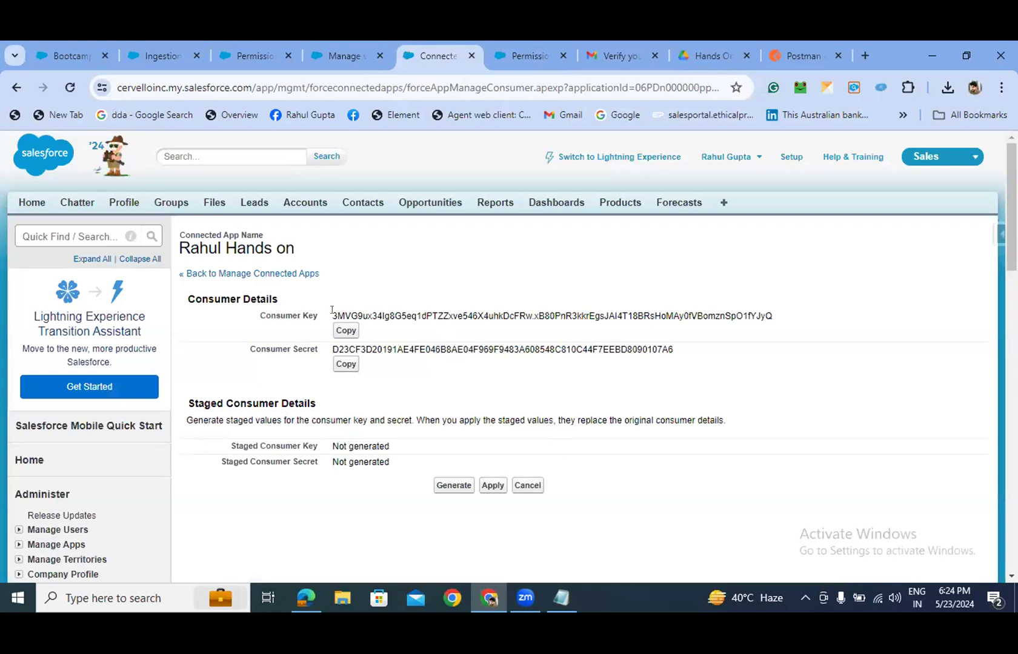
- Select the revealed Consumer Key value, then clear the selection
{"action": "left_click_drag", "start_coordinate": [331, 310], "coordinate": [539, 325]}
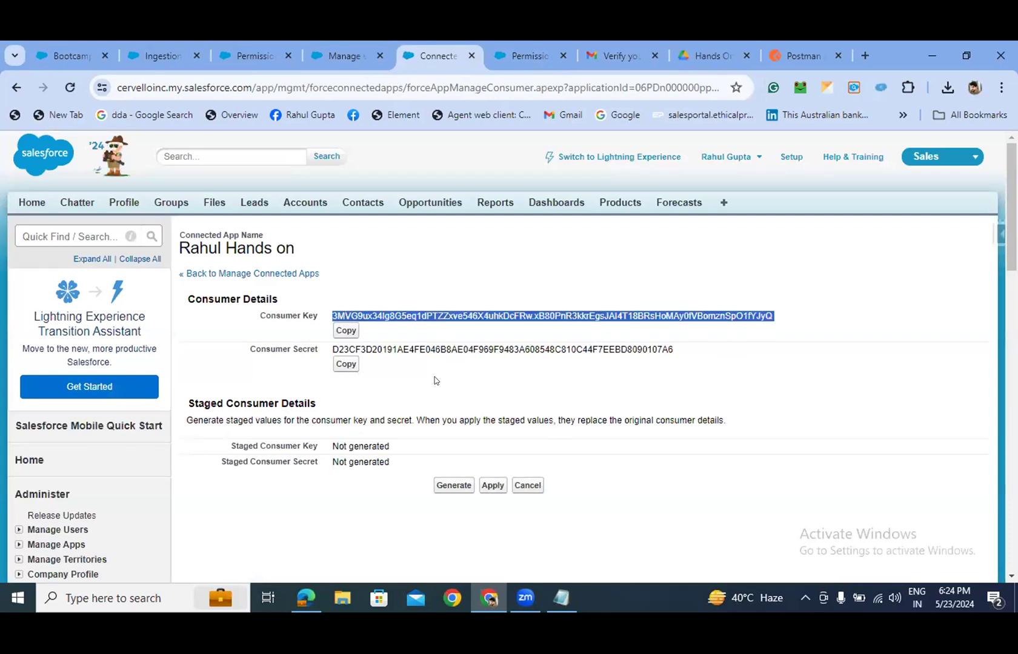
{"action": "left_click", "coordinate": [441, 372]}
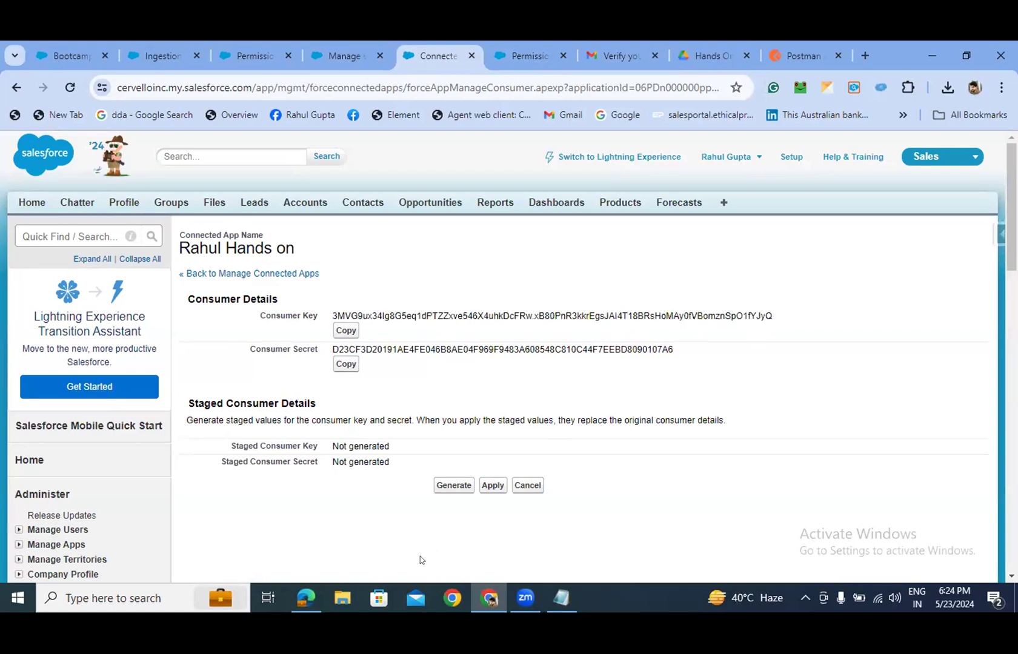
{"action": "mouse_move", "coordinate": [306, 601]}
- In Edge, read the article's Postman variables (loginUrl, version, clientId, clientSecret, privateKey, userName), then return to Chrome
{"action": "left_click", "coordinate": [311, 591]}
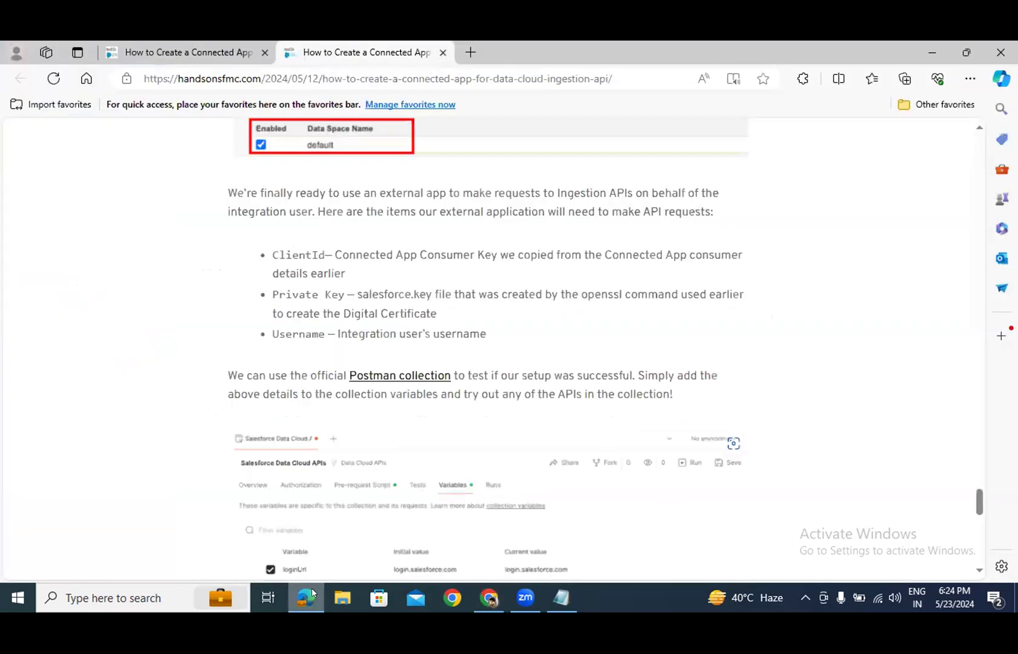
{"action": "left_click_drag", "start_coordinate": [278, 253], "coordinate": [334, 254]}
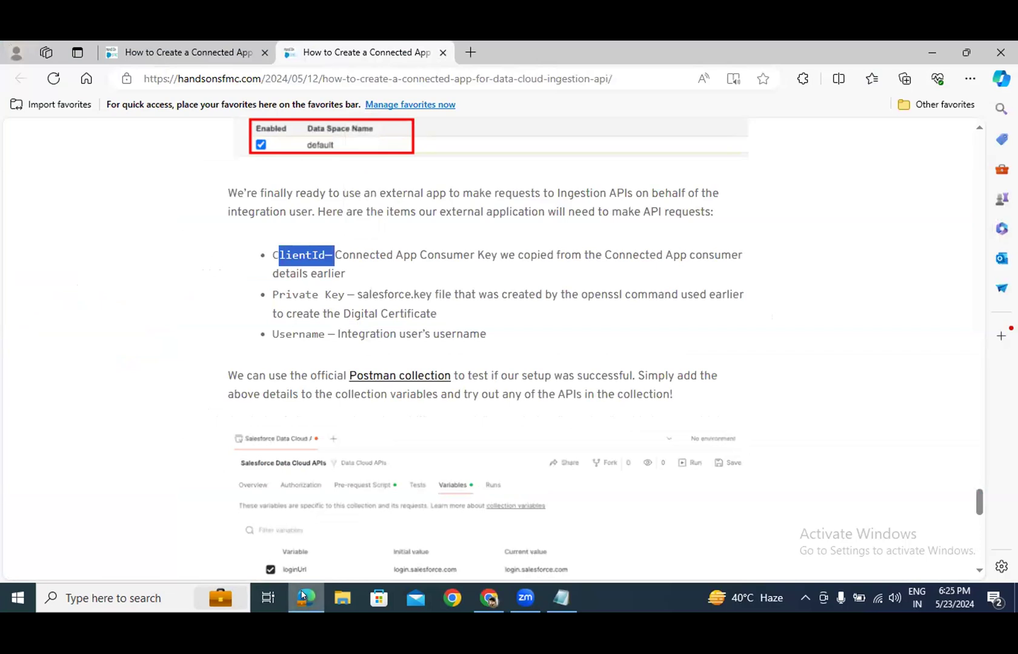
{"action": "scroll", "coordinate": [424, 332], "scroll_direction": "down", "scroll_amount": 1}
{"action": "scroll", "coordinate": [424, 332], "scroll_direction": "down", "scroll_amount": 5}
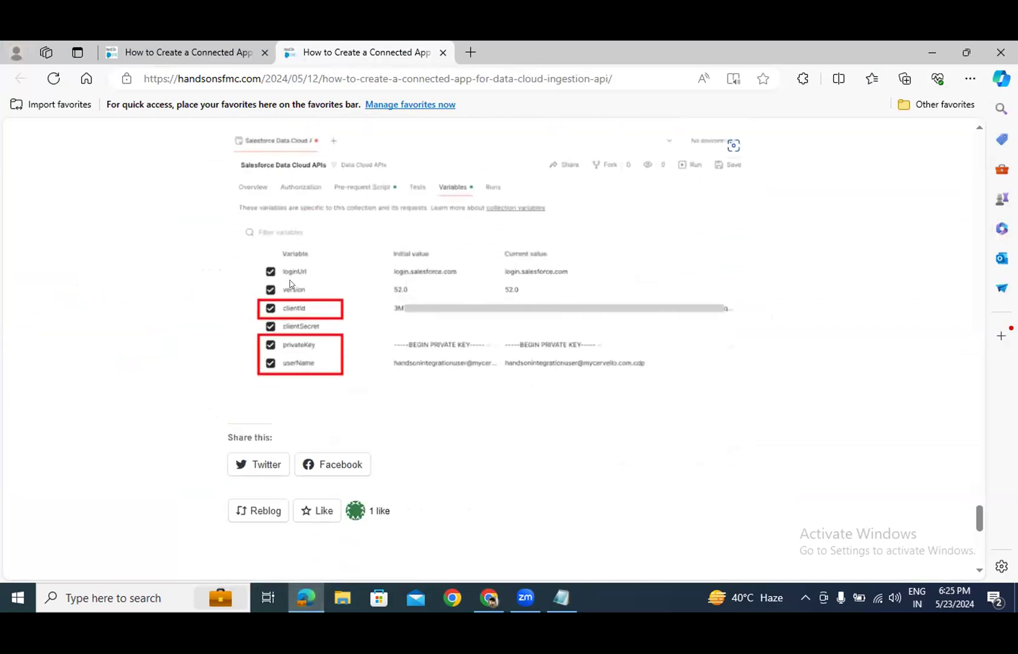
{"action": "key", "text": "ctrl+plus"}
{"action": "key", "text": "ctrl+plus"}
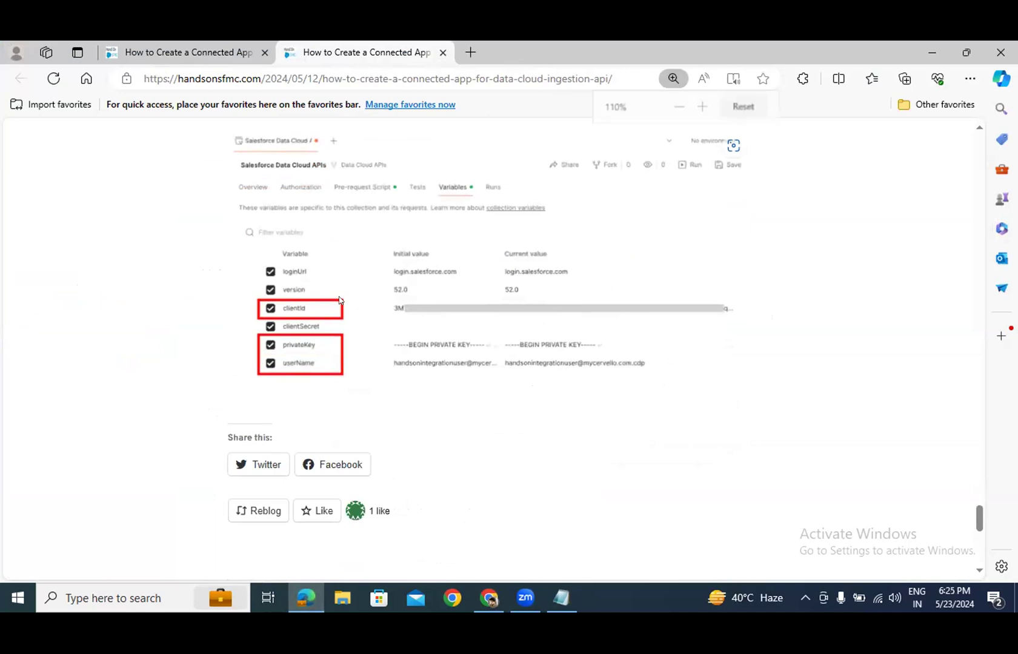
{"action": "scroll", "coordinate": [339, 297], "scroll_direction": "up", "scroll_amount": 1}
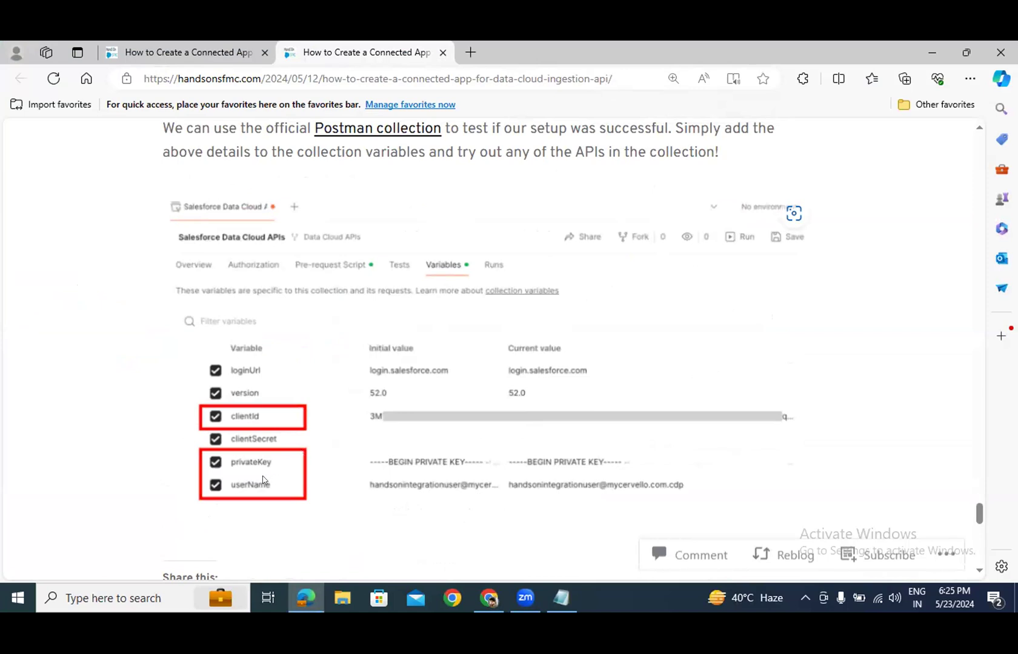
{"action": "scroll", "coordinate": [351, 466], "scroll_direction": "down", "scroll_amount": 1}
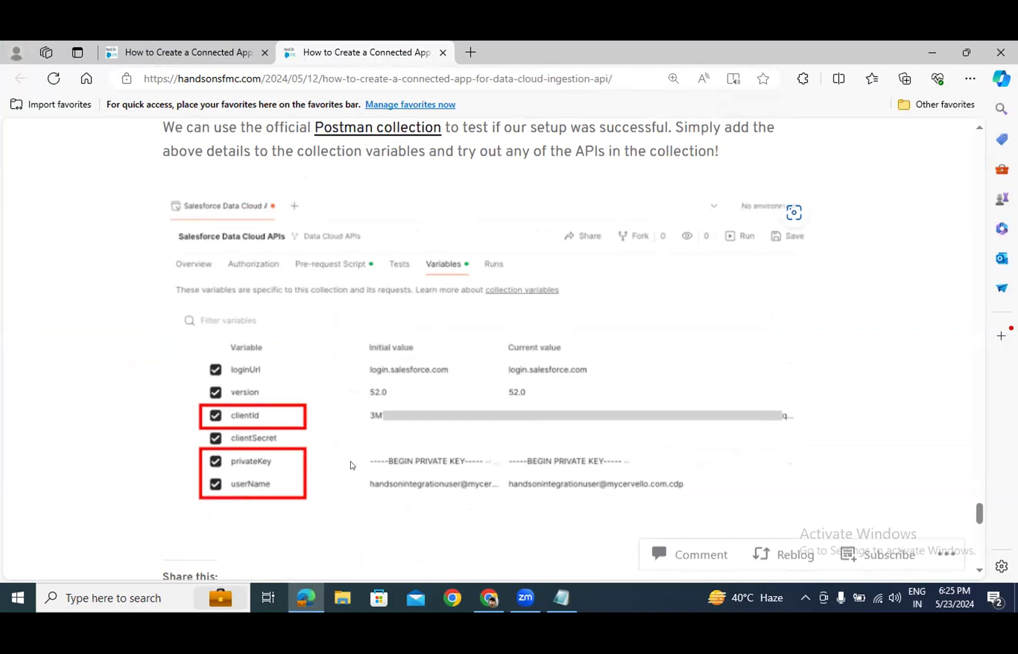
{"action": "scroll", "coordinate": [350, 465], "scroll_direction": "down", "scroll_amount": 1}
{"action": "scroll", "coordinate": [351, 465], "scroll_direction": "up", "scroll_amount": 1}
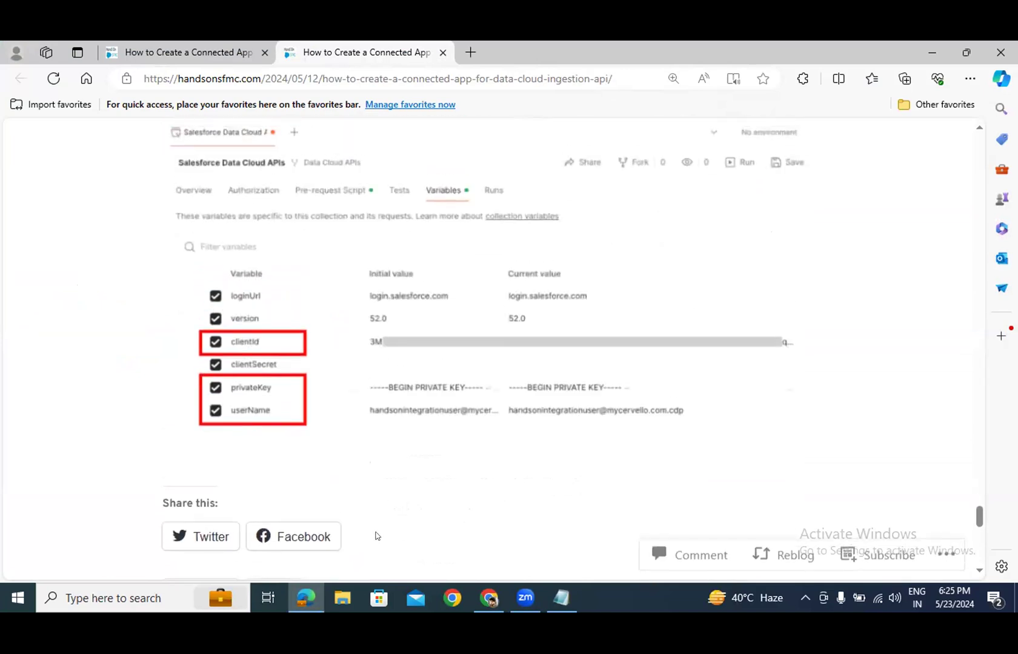
{"action": "scroll", "coordinate": [386, 498], "scroll_direction": "up", "scroll_amount": 2}
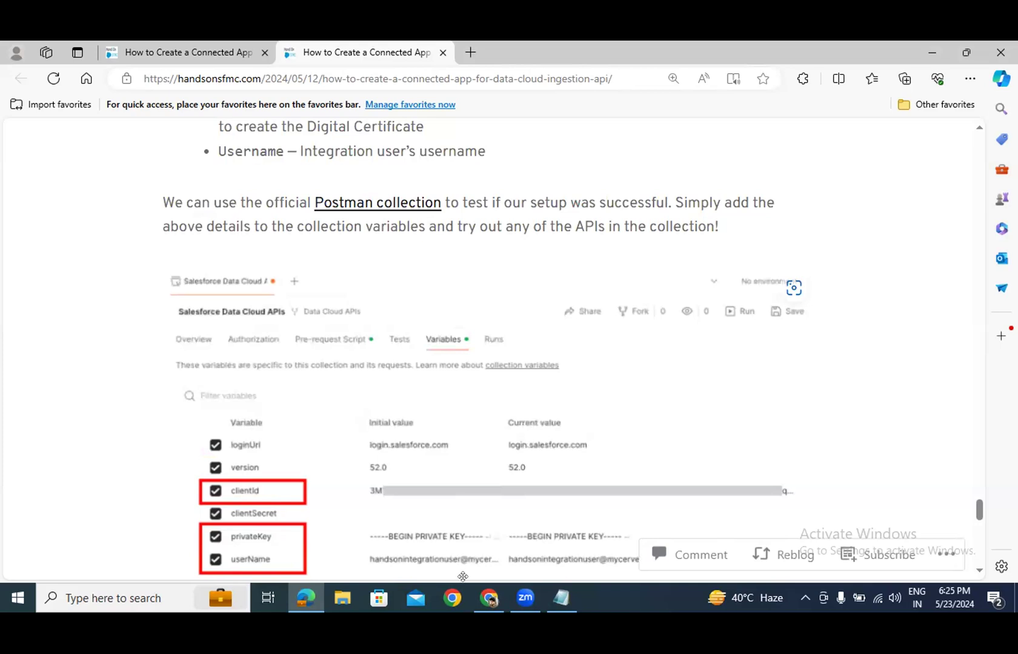
{"action": "key", "text": "ctrl+minus"}
{"action": "key", "text": "ctrl+minus"}
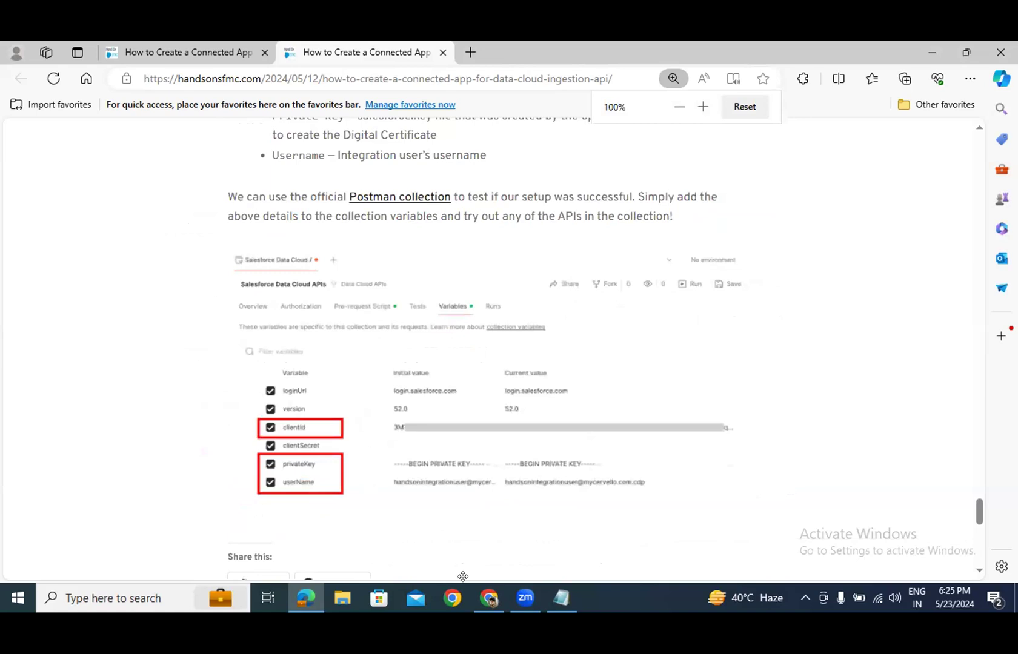
{"action": "mouse_move", "coordinate": [491, 599]}
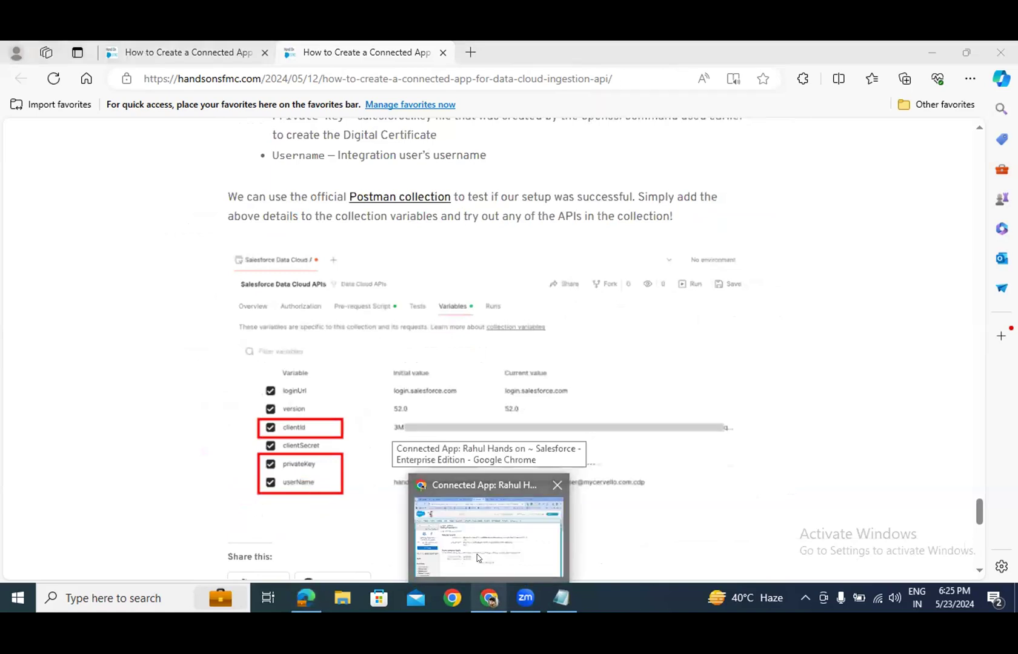
{"action": "left_click", "coordinate": [477, 554]}
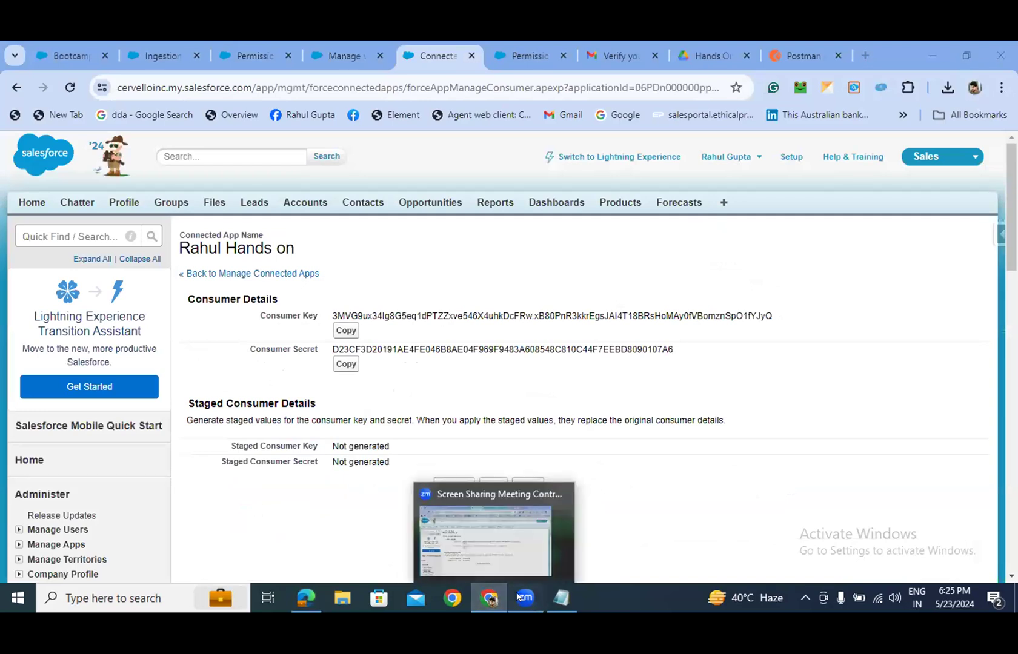
{"action": "left_click", "coordinate": [502, 564]}
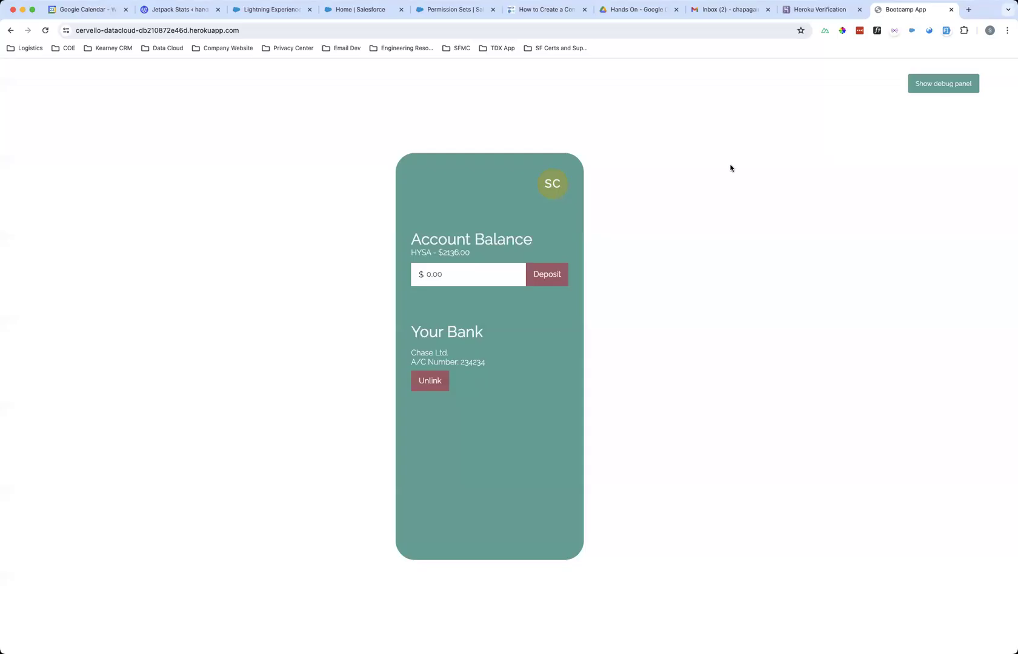
- Log out of the Bootcamp App from the SC avatar menu and reload the login page
{"action": "left_click", "coordinate": [554, 184]}
{"action": "left_click", "coordinate": [490, 209]}
{"action": "left_click", "coordinate": [47, 30]}
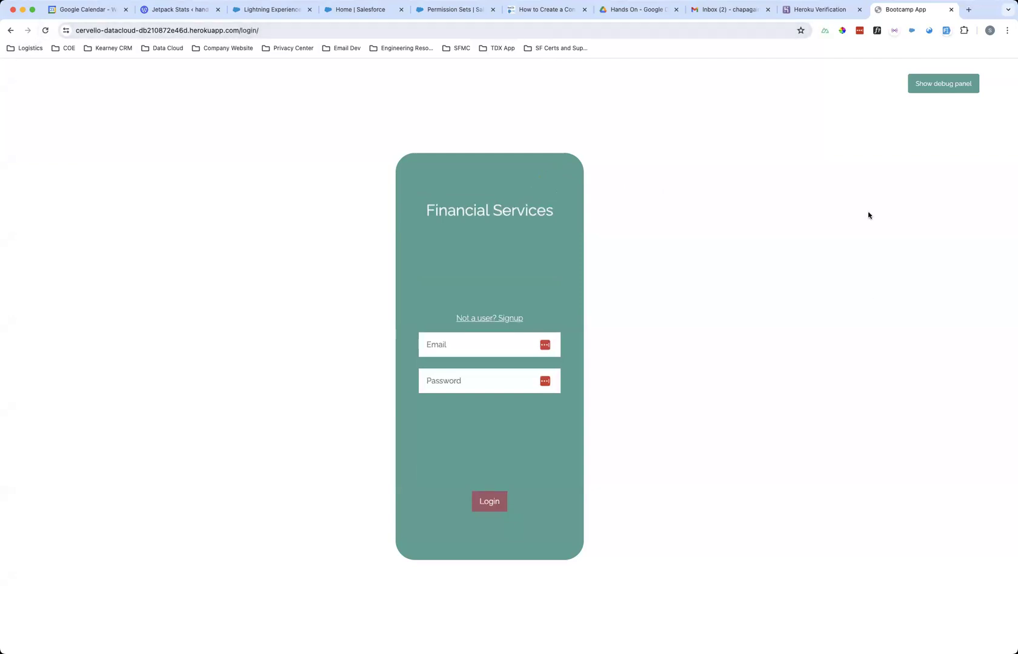
- Show the debug panel and log in with the demo user's email and password
{"action": "left_click", "coordinate": [941, 84]}
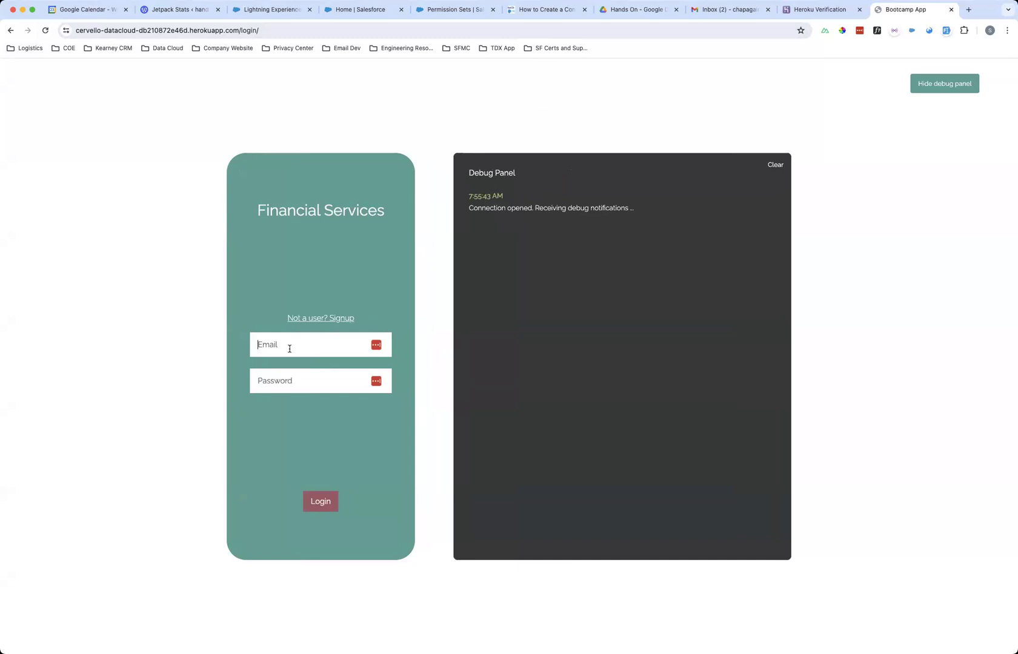
{"action": "key", "text": "Return"}
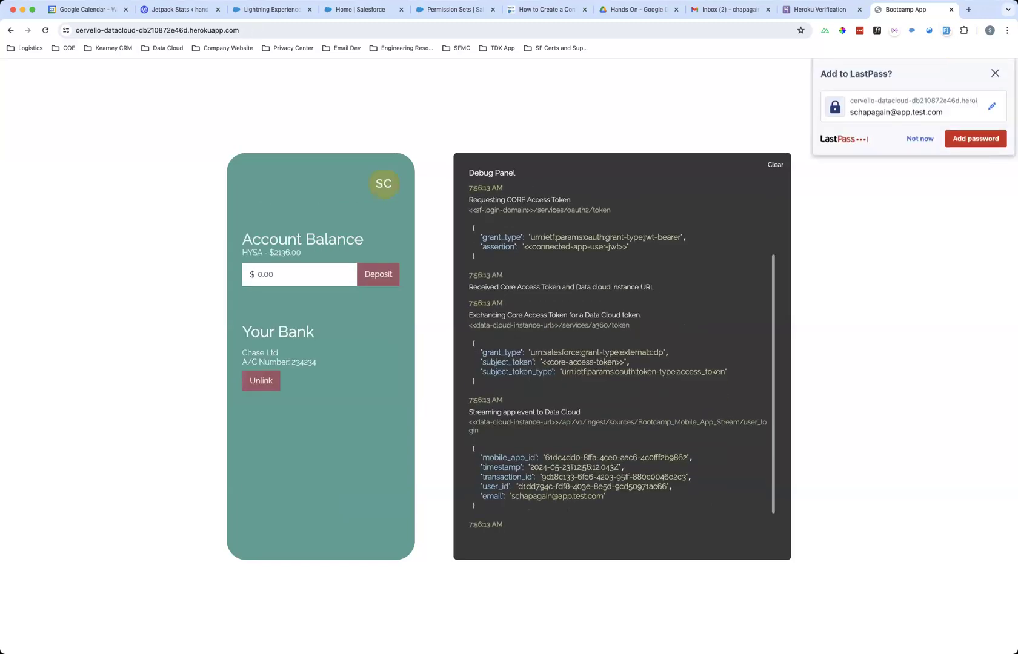
{"action": "scroll", "coordinate": [613, 429], "scroll_direction": "up", "scroll_amount": 3}
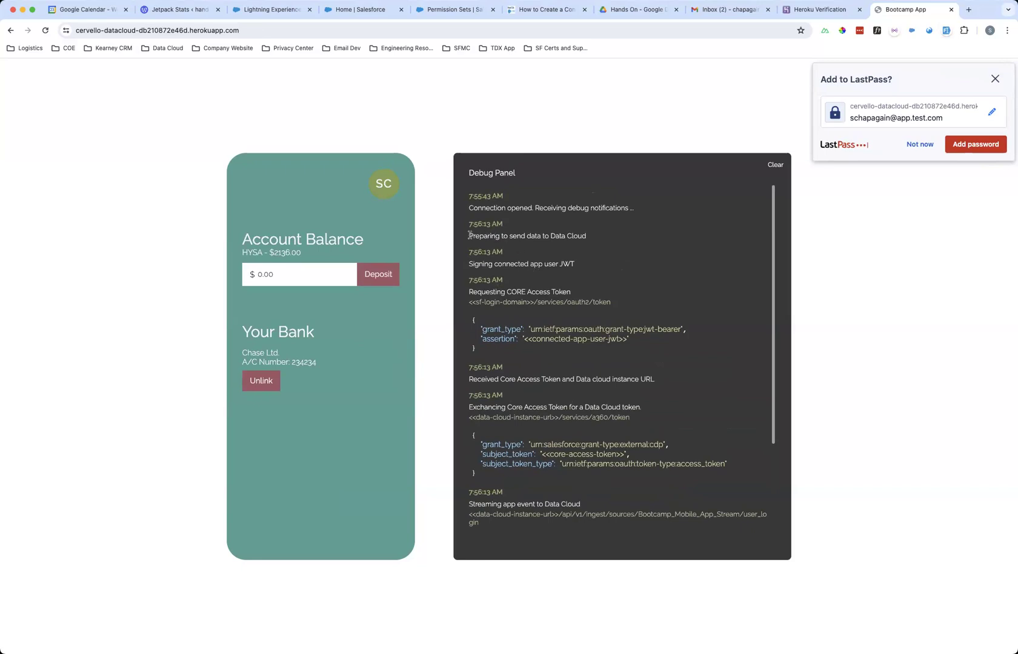
{"action": "key", "text": "super+equal"}
{"action": "key", "text": "super+equal"}
{"action": "key", "text": "super+equal"}
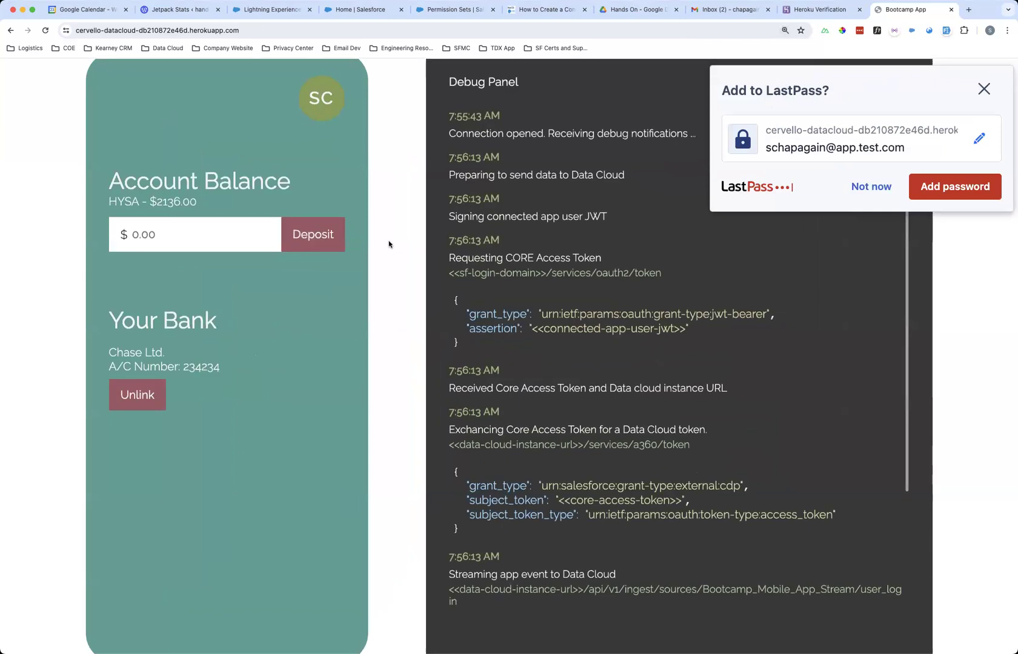
{"action": "left_click", "coordinate": [983, 89]}
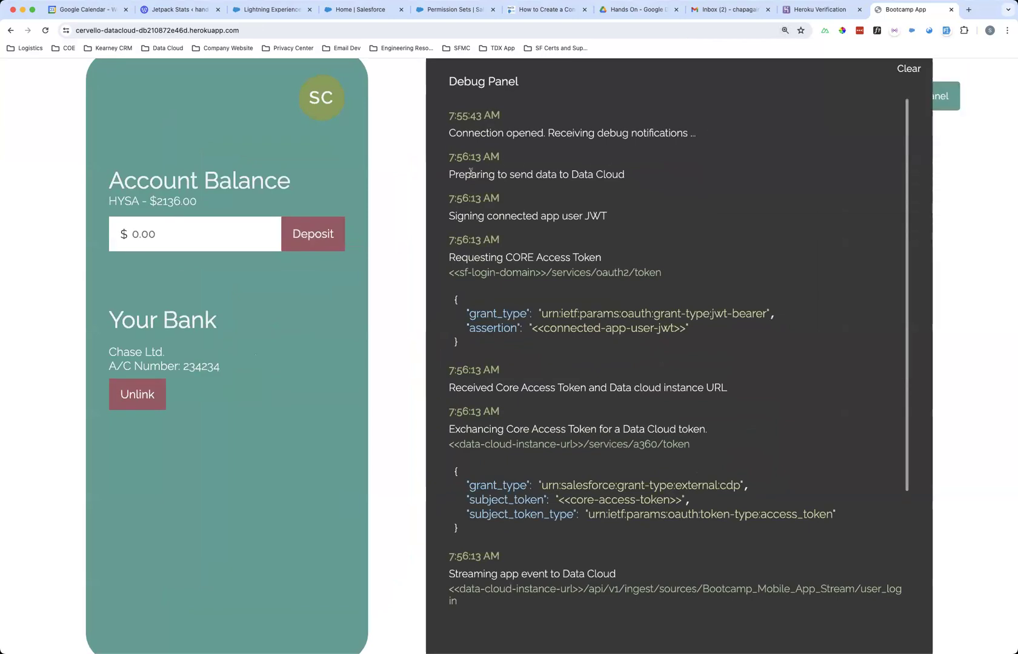
{"action": "left_click_drag", "start_coordinate": [448, 174], "coordinate": [666, 174]}
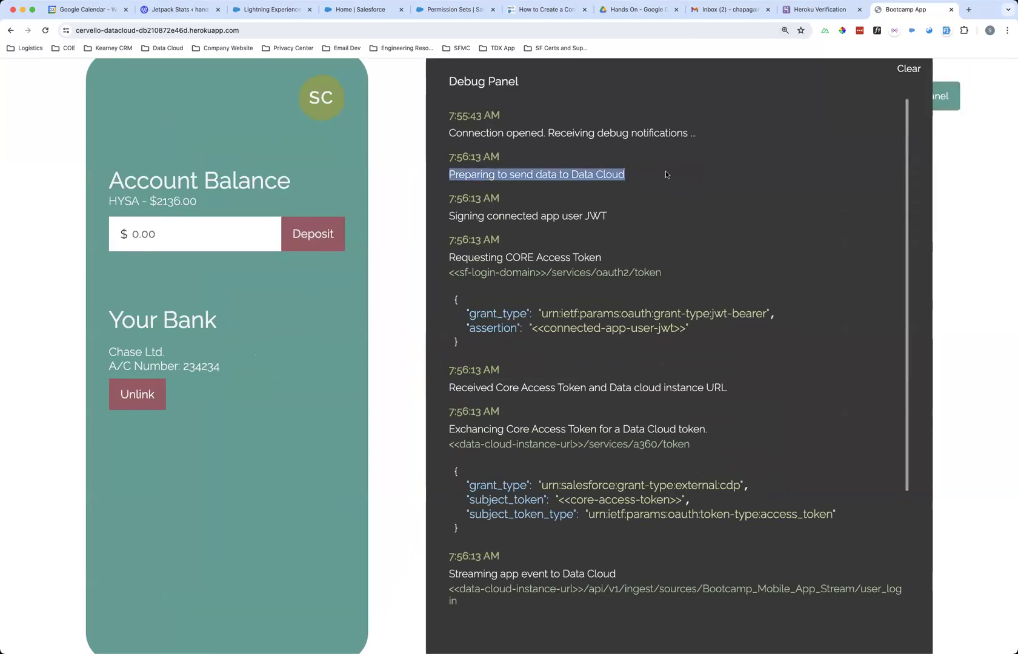
{"action": "left_click", "coordinate": [499, 180]}
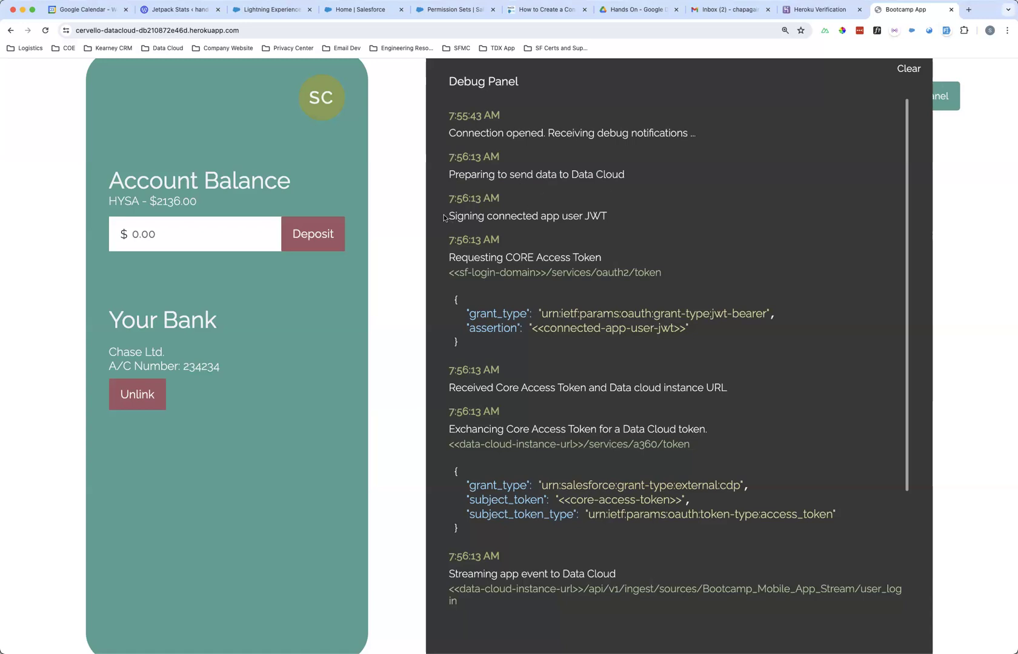
{"action": "left_click_drag", "start_coordinate": [444, 217], "coordinate": [636, 218]}
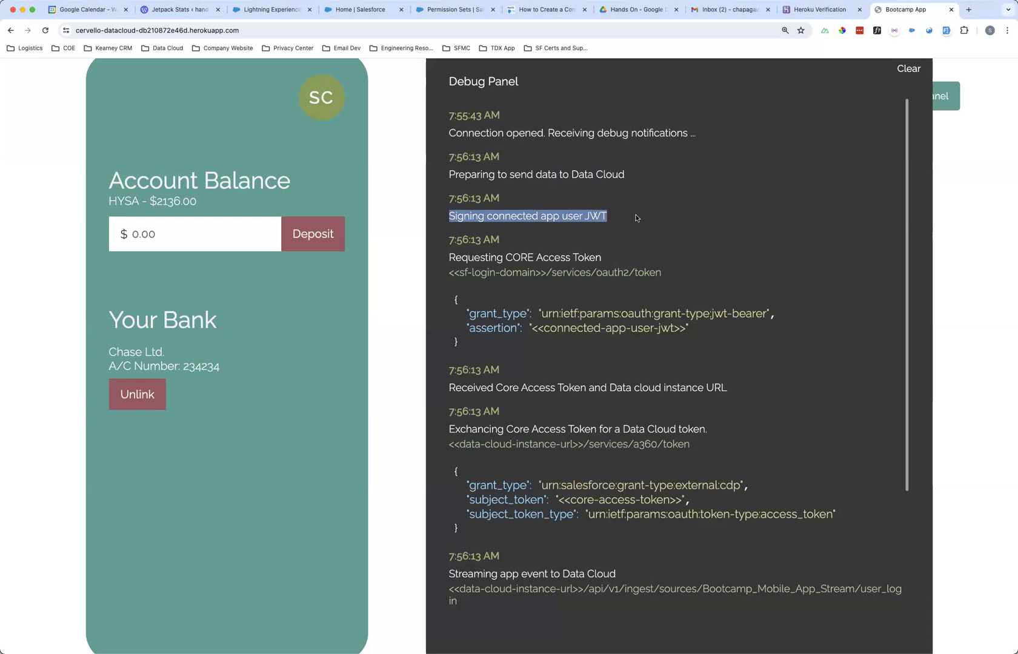
{"action": "left_click", "coordinate": [614, 218]}
{"action": "scroll", "coordinate": [521, 252], "scroll_direction": "down", "scroll_amount": 2}
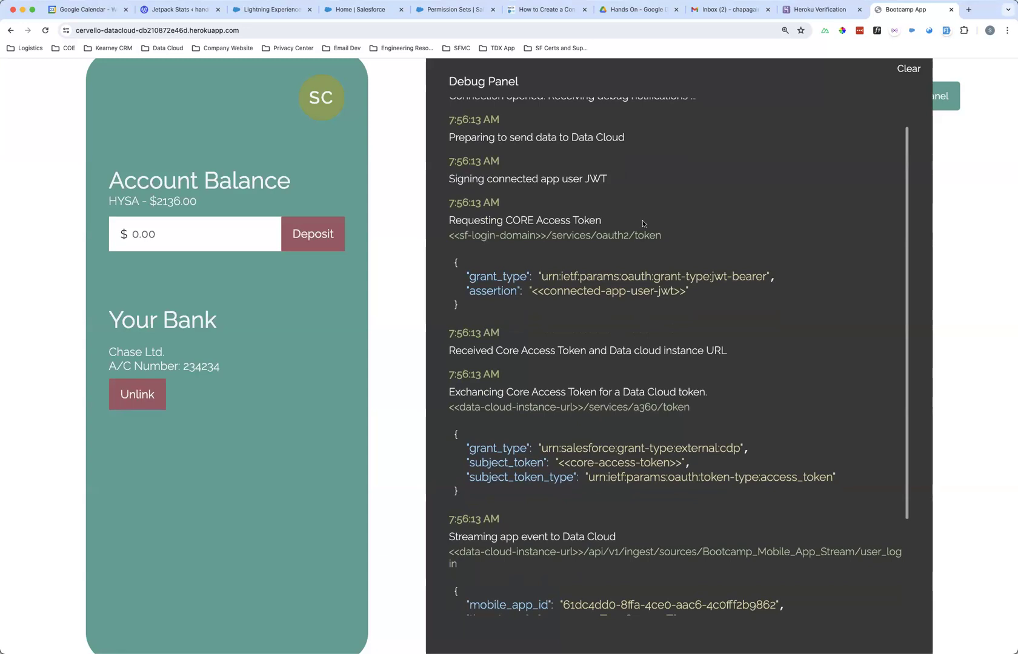
{"action": "left_click_drag", "start_coordinate": [580, 179], "coordinate": [626, 180]}
{"action": "left_click_drag", "start_coordinate": [530, 291], "coordinate": [689, 295]}
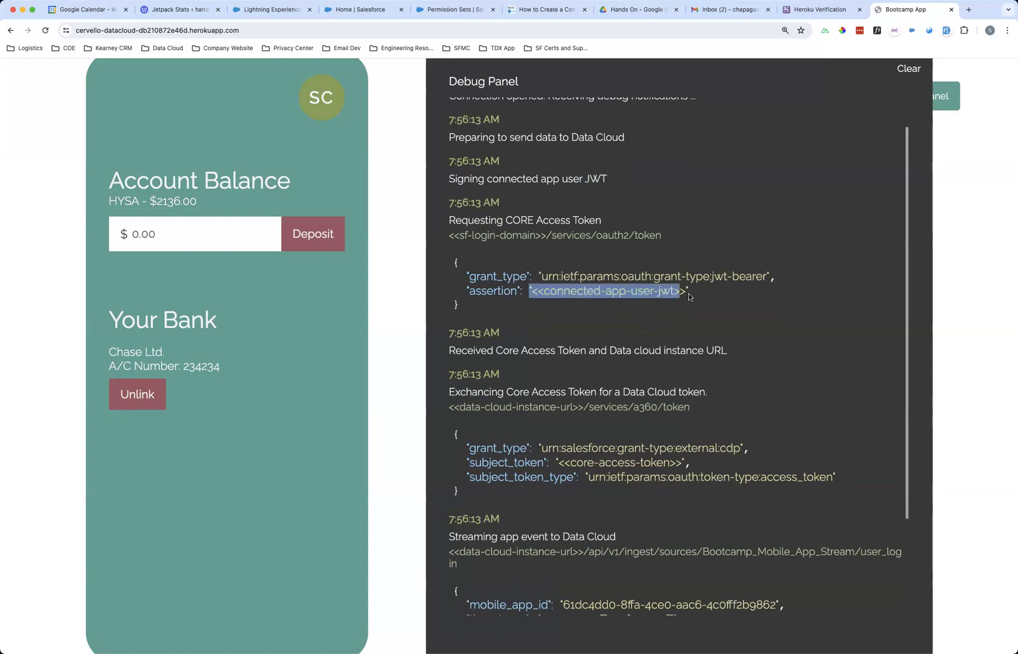
{"action": "scroll", "coordinate": [576, 303], "scroll_direction": "down", "scroll_amount": 2}
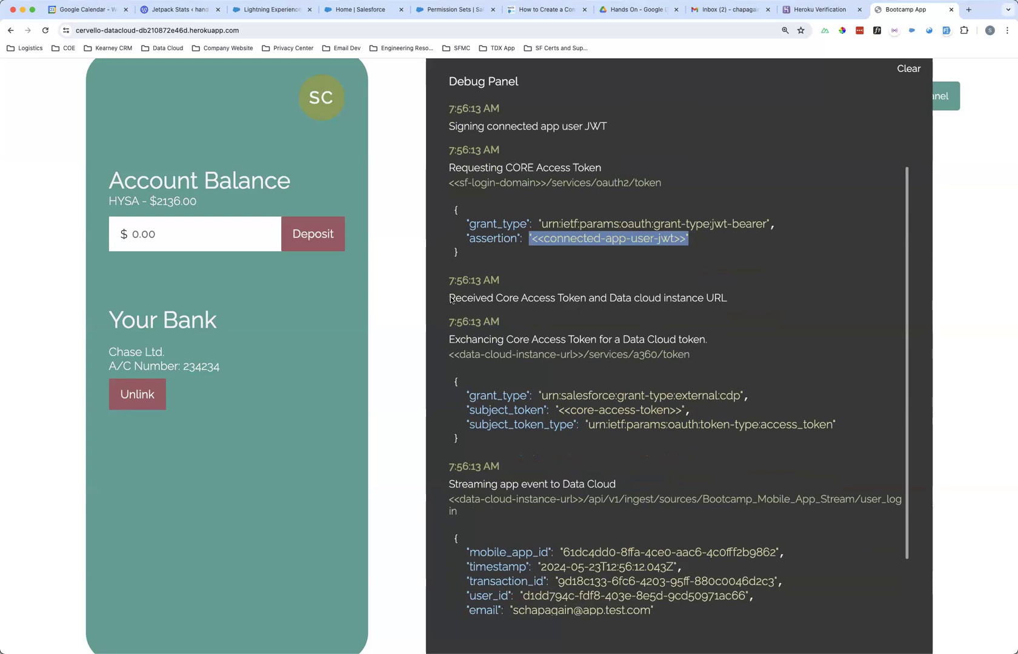
{"action": "left_click_drag", "start_coordinate": [451, 300], "coordinate": [747, 301]}
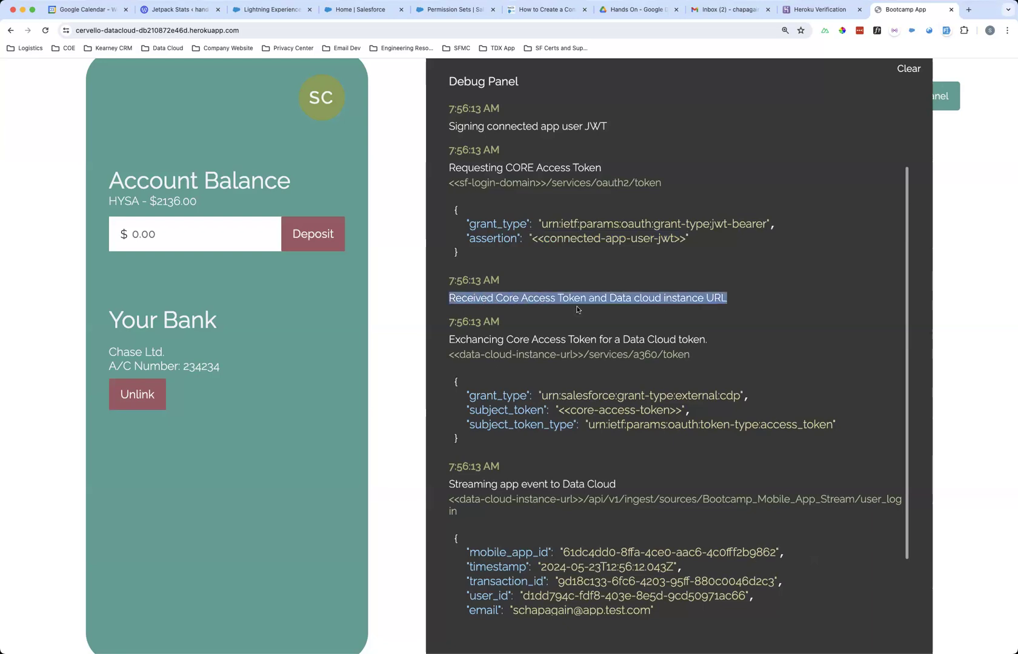
{"action": "scroll", "coordinate": [577, 310], "scroll_direction": "down", "scroll_amount": 2}
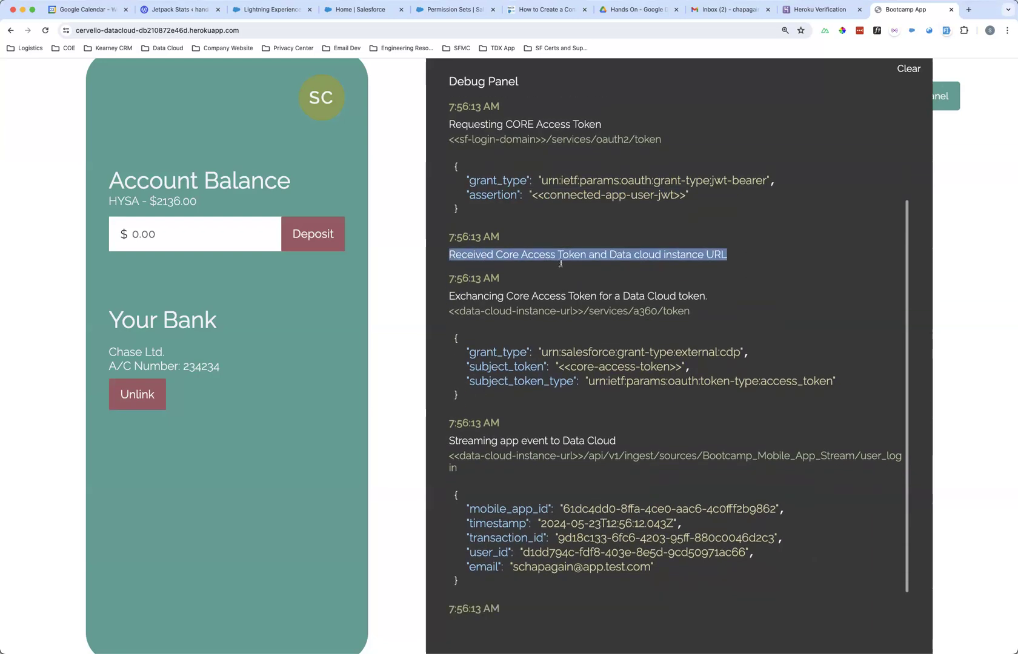
{"action": "left_click", "coordinate": [606, 262]}
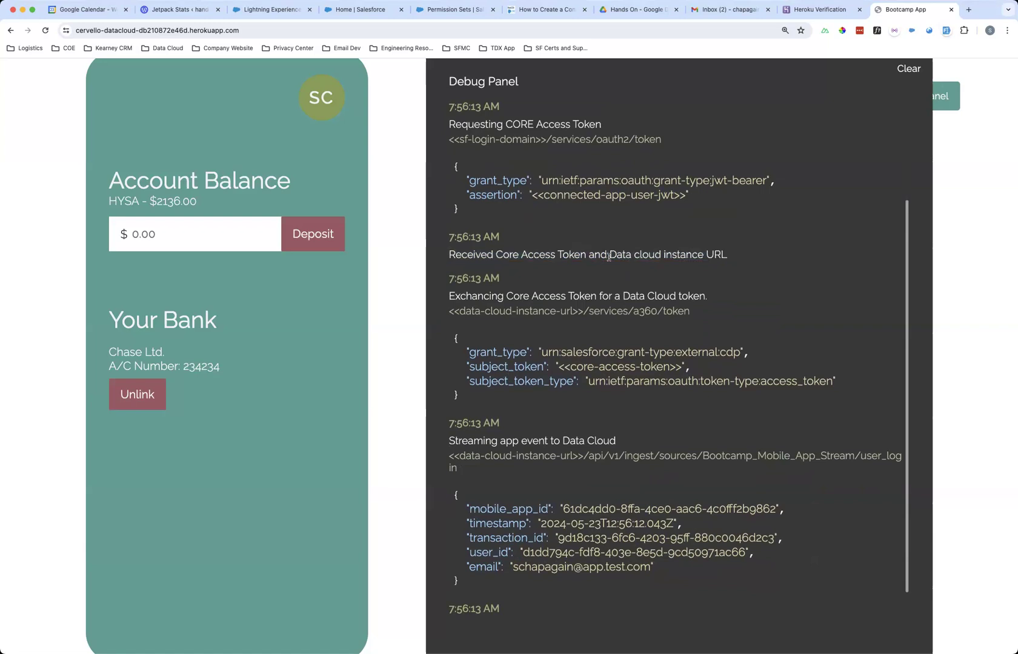
{"action": "left_click_drag", "start_coordinate": [609, 256], "coordinate": [755, 261]}
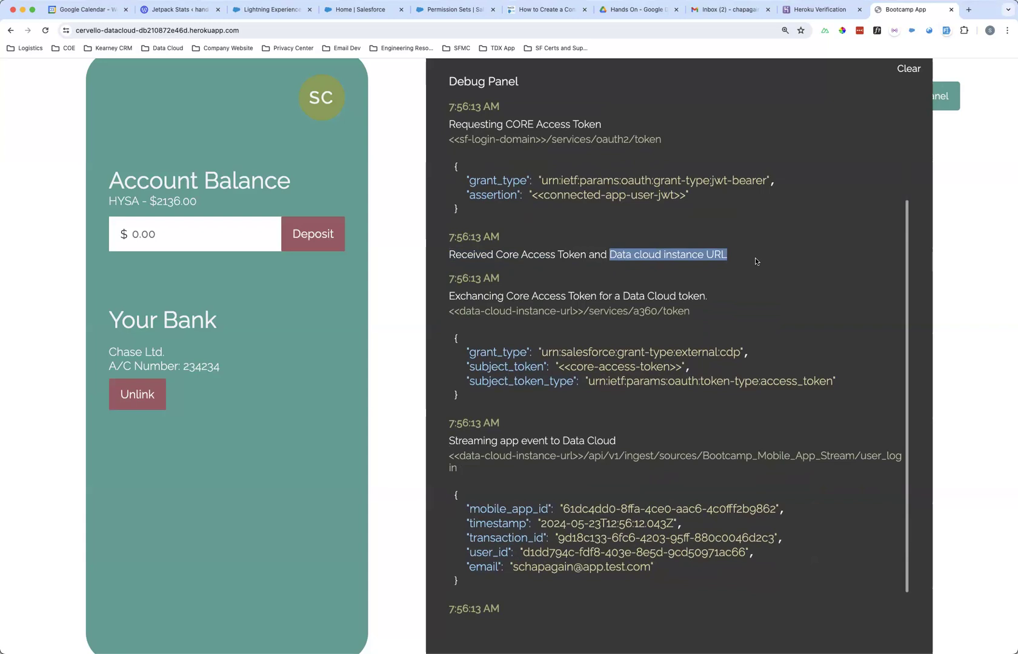
{"action": "left_click", "coordinate": [674, 307]}
{"action": "scroll", "coordinate": [580, 330], "scroll_direction": "down", "scroll_amount": 1}
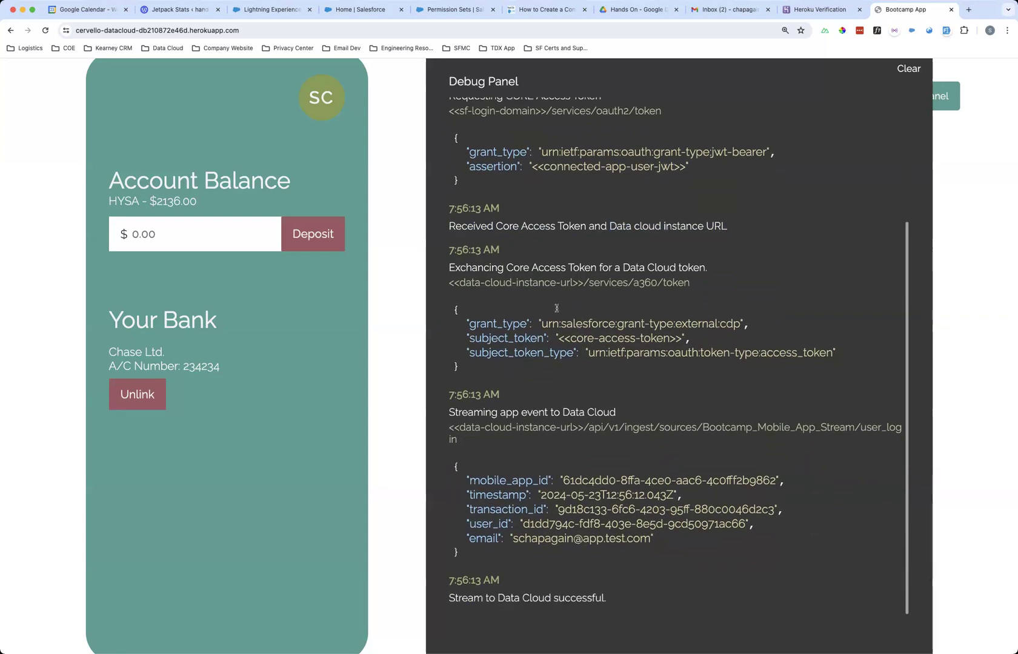
{"action": "scroll", "coordinate": [474, 272], "scroll_direction": "up", "scroll_amount": 2}
{"action": "left_click_drag", "start_coordinate": [471, 284], "coordinate": [730, 288]}
{"action": "left_click", "coordinate": [730, 289]}
{"action": "scroll", "coordinate": [558, 412], "scroll_direction": "down", "scroll_amount": 1}
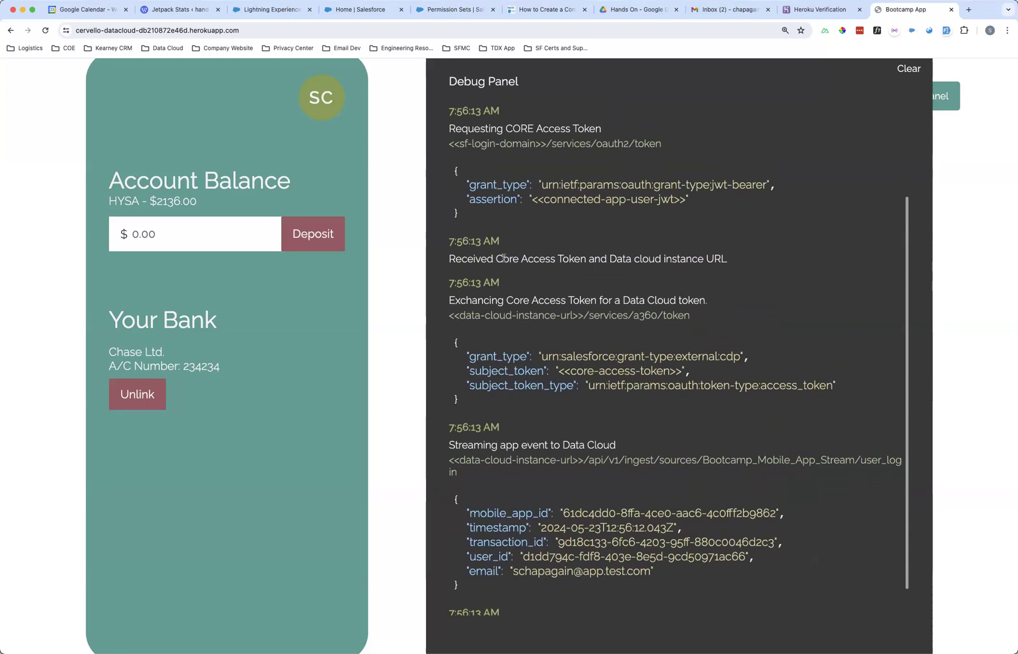
{"action": "scroll", "coordinate": [488, 276], "scroll_direction": "up", "scroll_amount": 2}
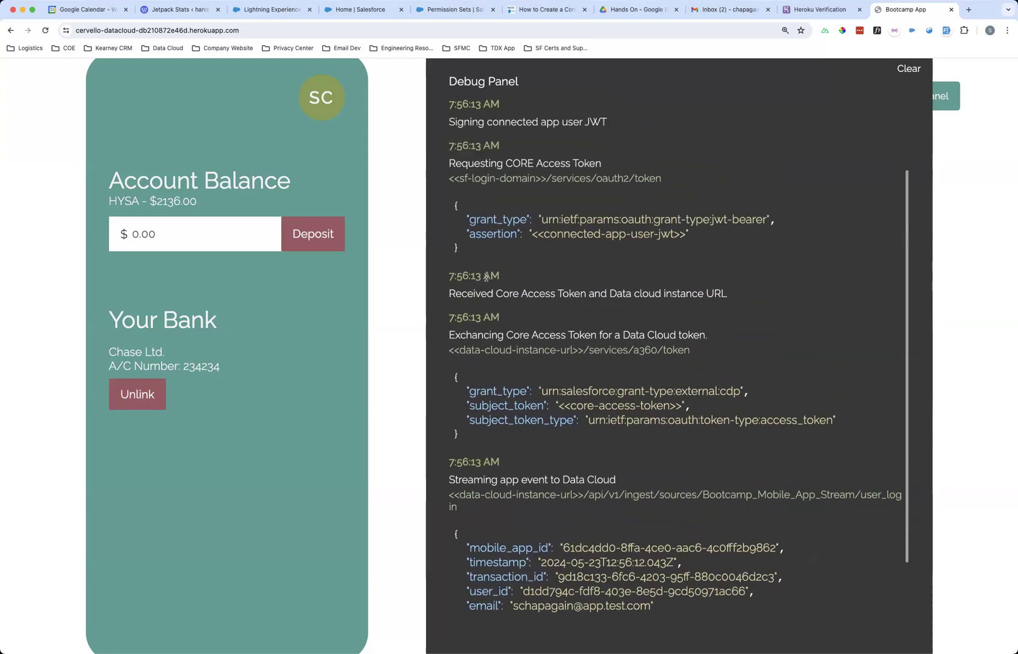
{"action": "left_click_drag", "start_coordinate": [448, 330], "coordinate": [729, 330]}
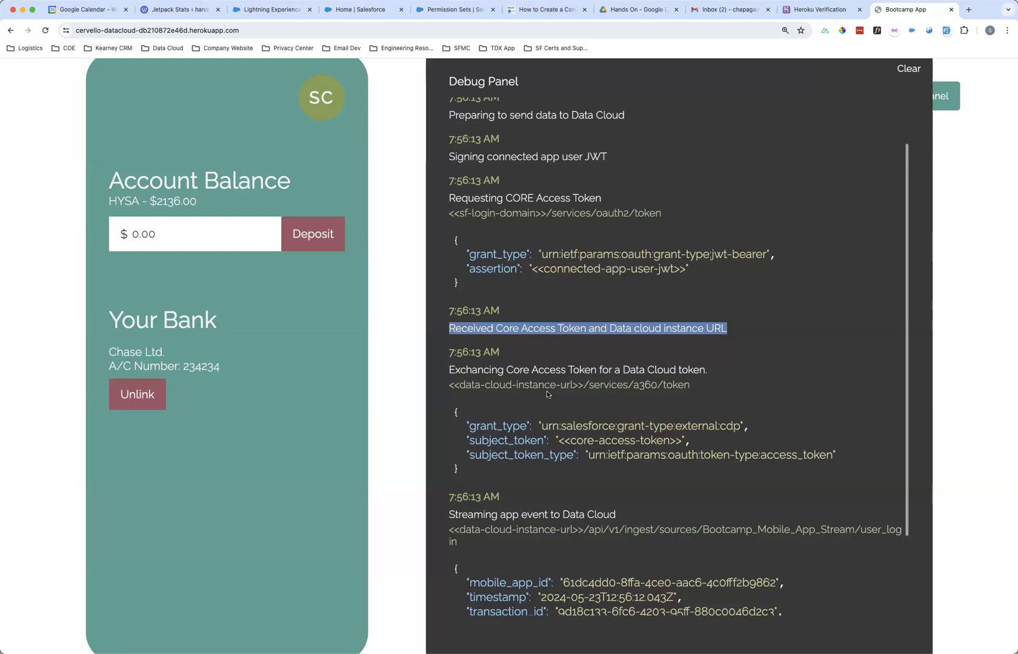
{"action": "scroll", "coordinate": [546, 391], "scroll_direction": "down", "scroll_amount": 2}
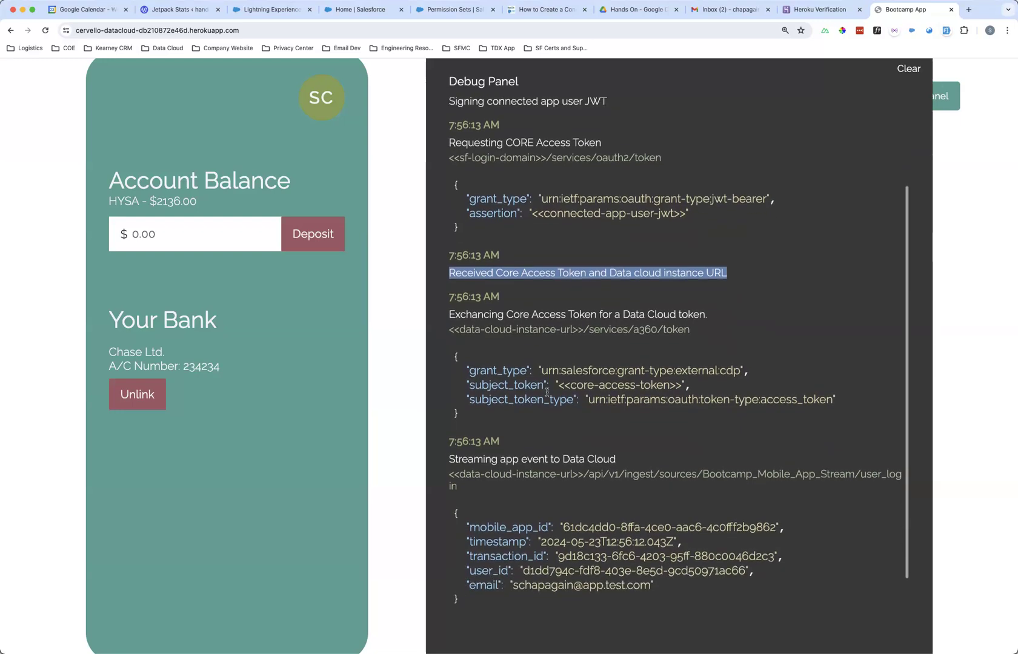
{"action": "scroll", "coordinate": [547, 392], "scroll_direction": "down", "scroll_amount": 1}
{"action": "left_click_drag", "start_coordinate": [448, 286], "coordinate": [713, 290]}
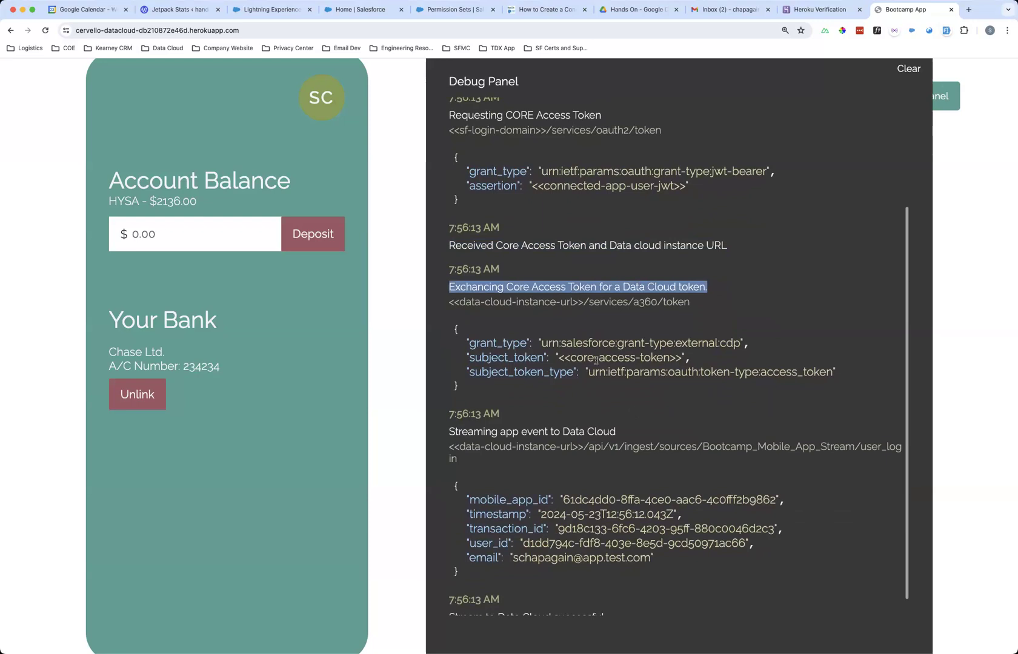
{"action": "scroll", "coordinate": [593, 381], "scroll_direction": "down", "scroll_amount": 1}
{"action": "left_click", "coordinate": [462, 284]}
{"action": "left_click_drag", "start_coordinate": [448, 272], "coordinate": [710, 279]}
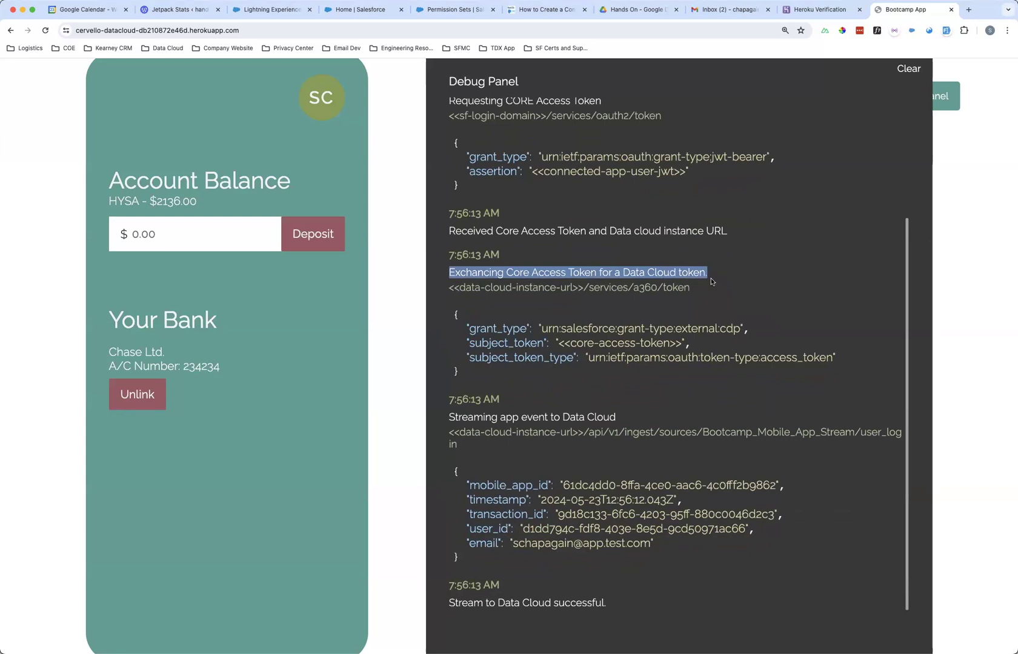
{"action": "scroll", "coordinate": [589, 310], "scroll_direction": "down", "scroll_amount": 1}
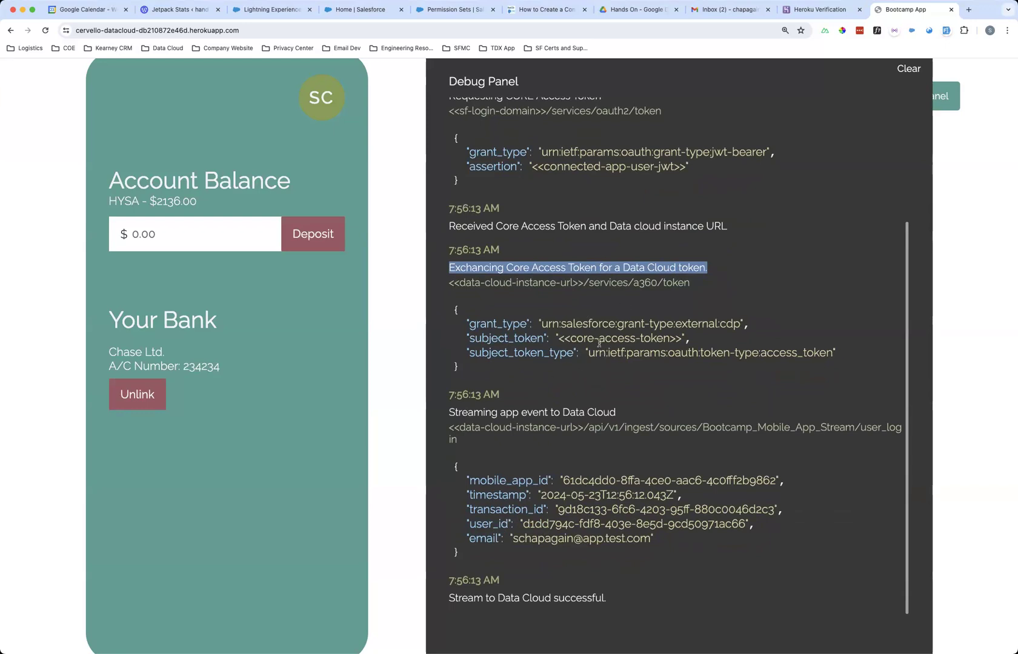
{"action": "left_click_drag", "start_coordinate": [449, 416], "coordinate": [653, 415]}
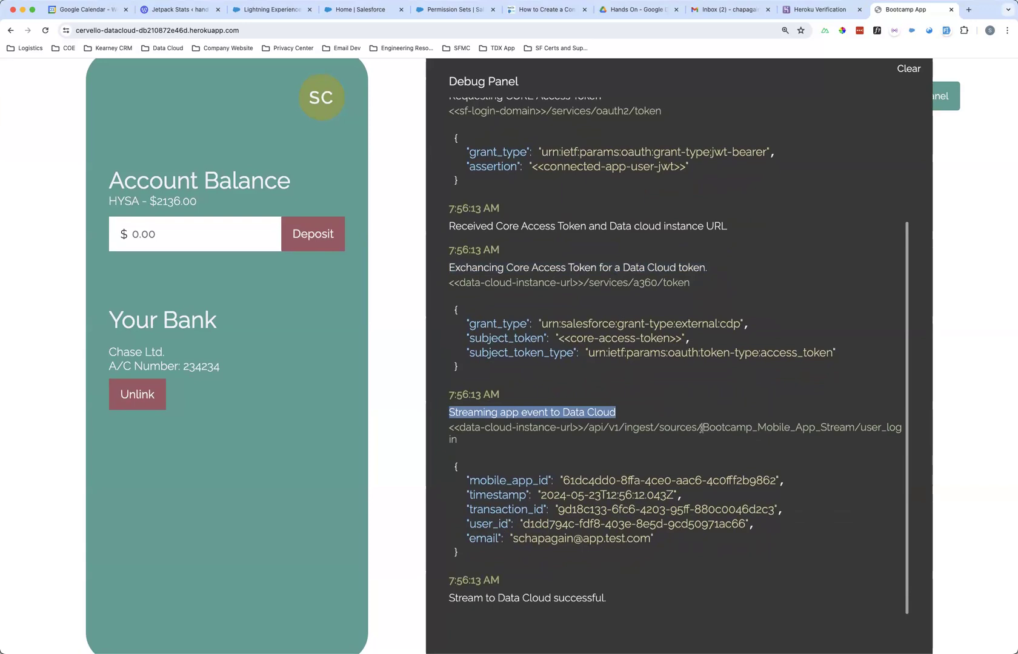
{"action": "left_click_drag", "start_coordinate": [701, 429], "coordinate": [855, 426]}
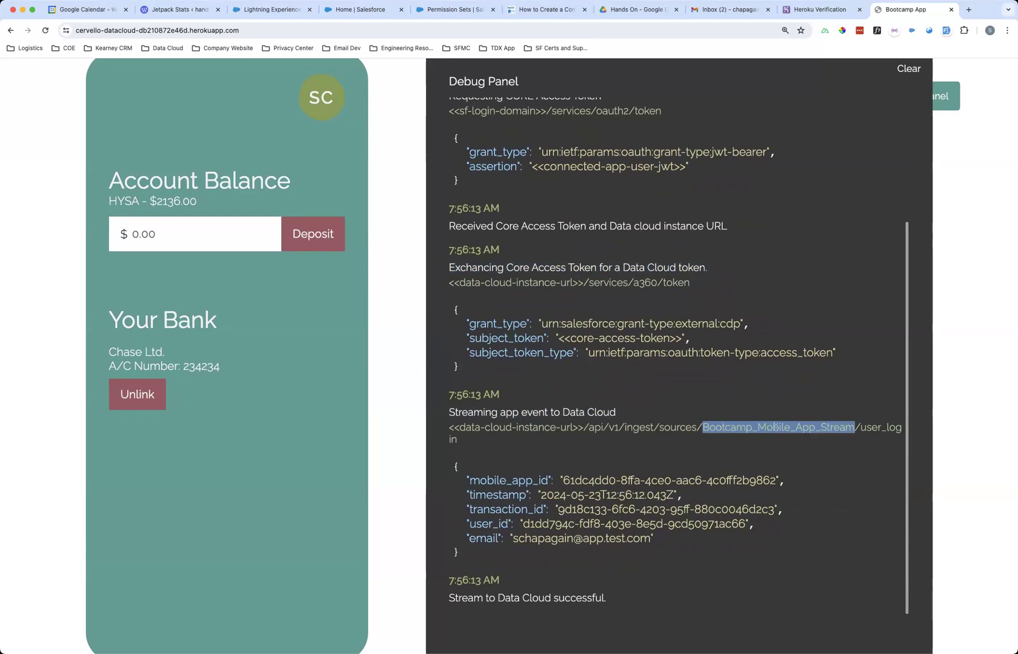
{"action": "double_click", "coordinate": [859, 430]}
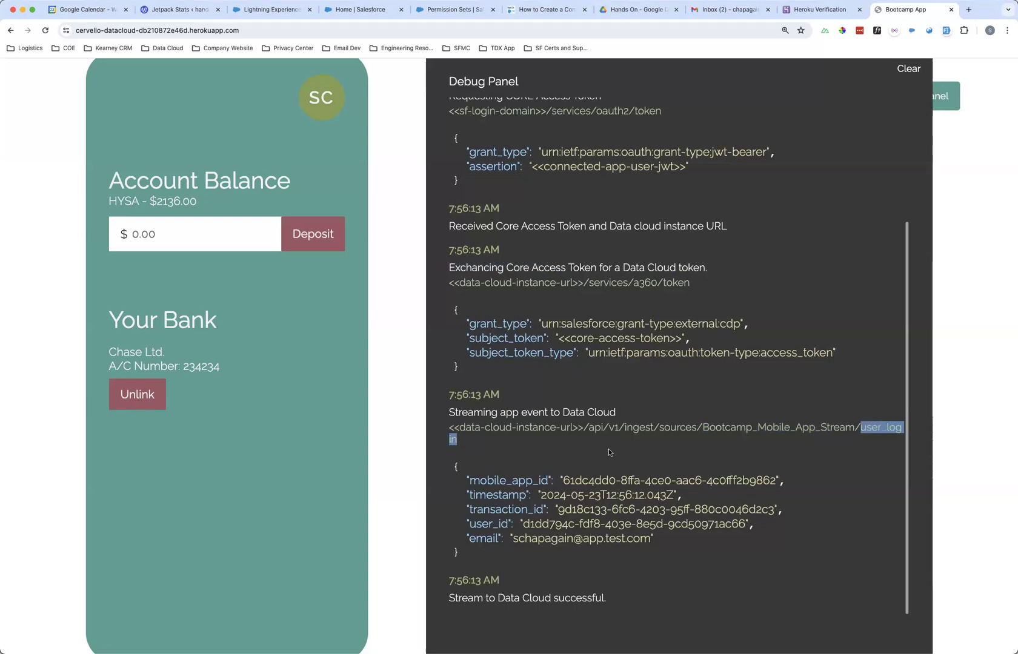
{"action": "left_click", "coordinate": [574, 445]}
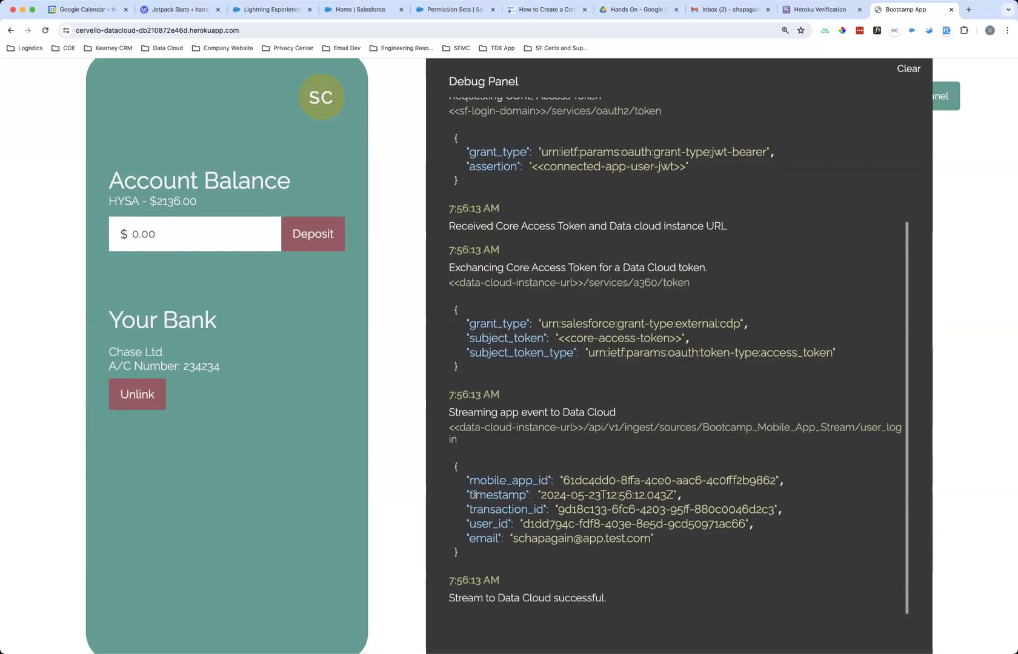
{"action": "left_click_drag", "start_coordinate": [464, 480], "coordinate": [676, 541]}
{"action": "left_click", "coordinate": [676, 541]}
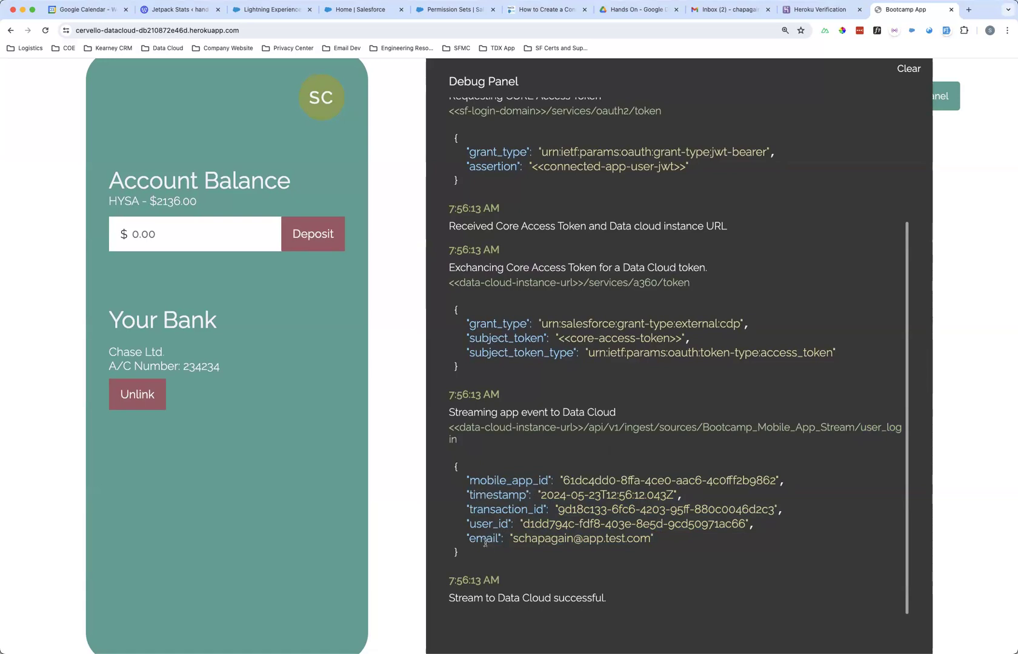
{"action": "left_click_drag", "start_coordinate": [441, 600], "coordinate": [662, 600]}
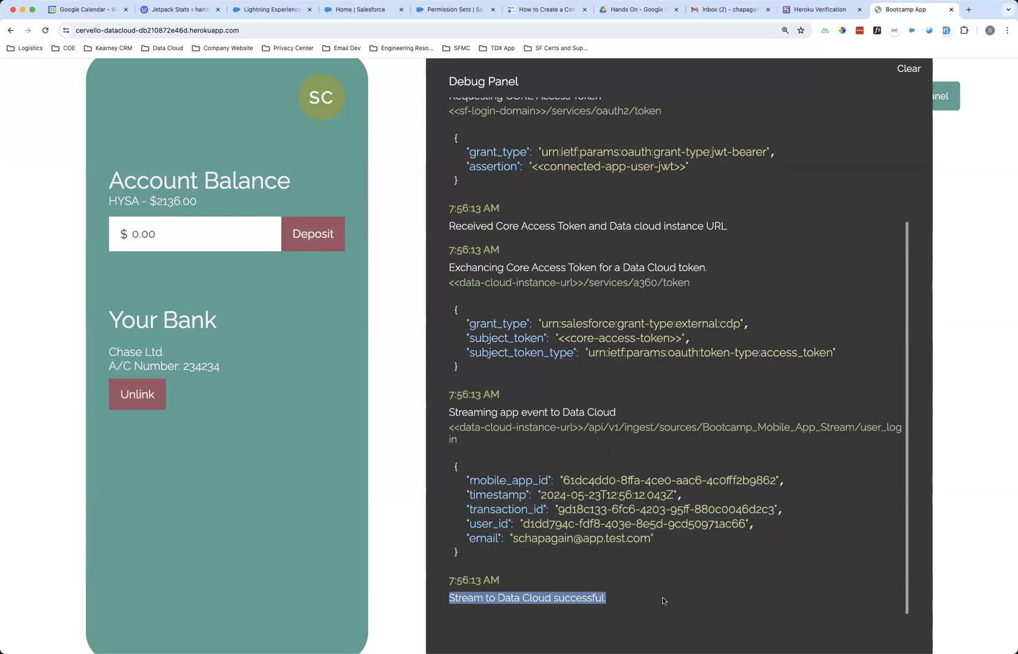
{"action": "left_click", "coordinate": [662, 597]}
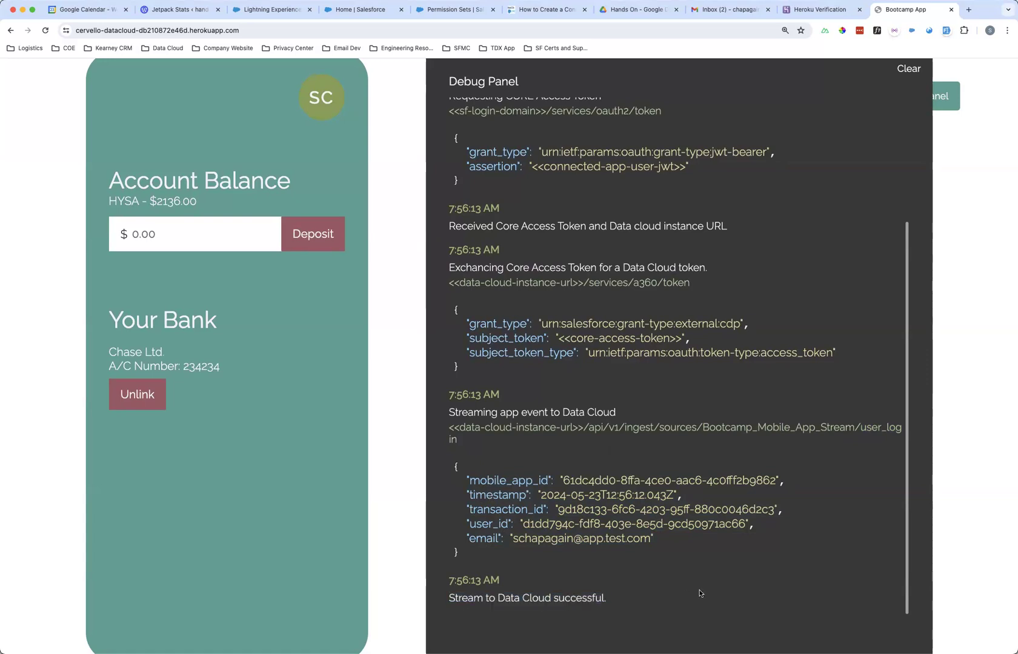
{"action": "scroll", "coordinate": [699, 591], "scroll_direction": "up", "scroll_amount": 3}
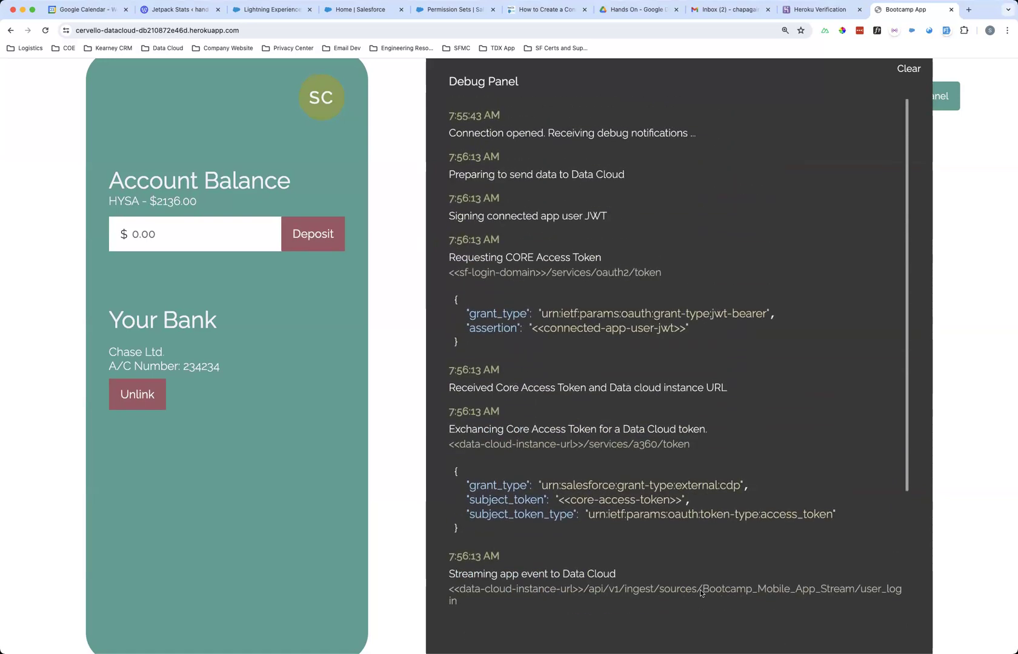
{"action": "scroll", "coordinate": [700, 591], "scroll_direction": "down", "scroll_amount": 3}
{"action": "scroll", "coordinate": [700, 591], "scroll_direction": "up", "scroll_amount": 3}
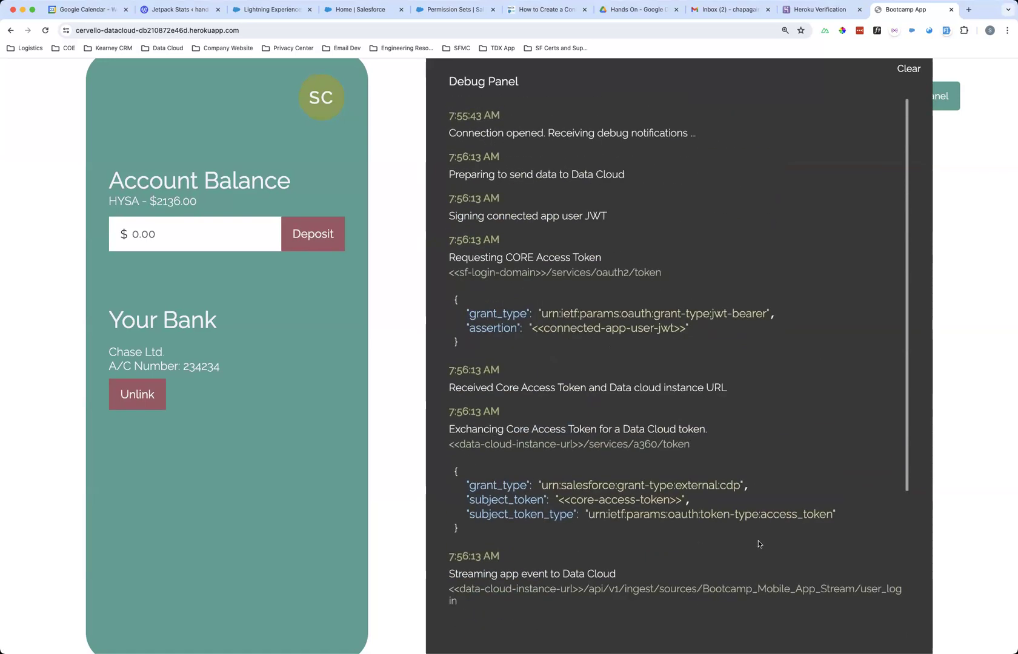